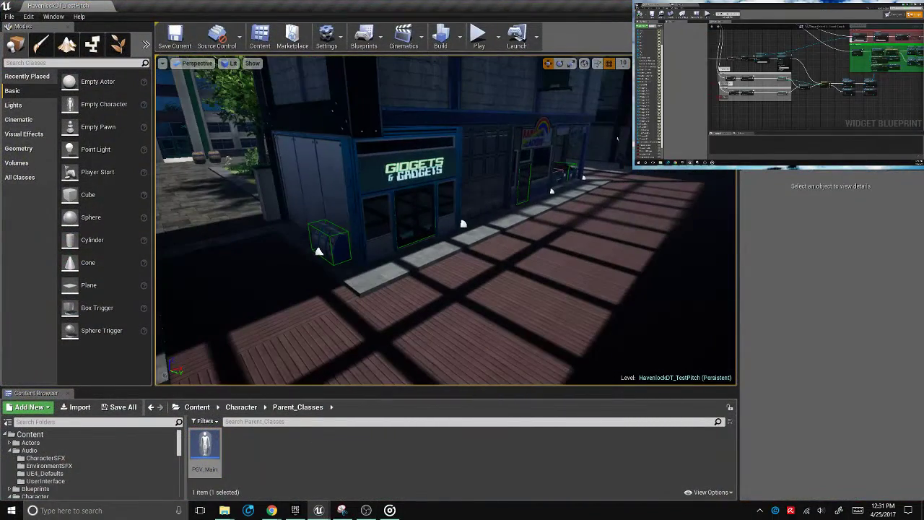
Jump the level viewport camera to the alley view using bookmark key 1
key("1")
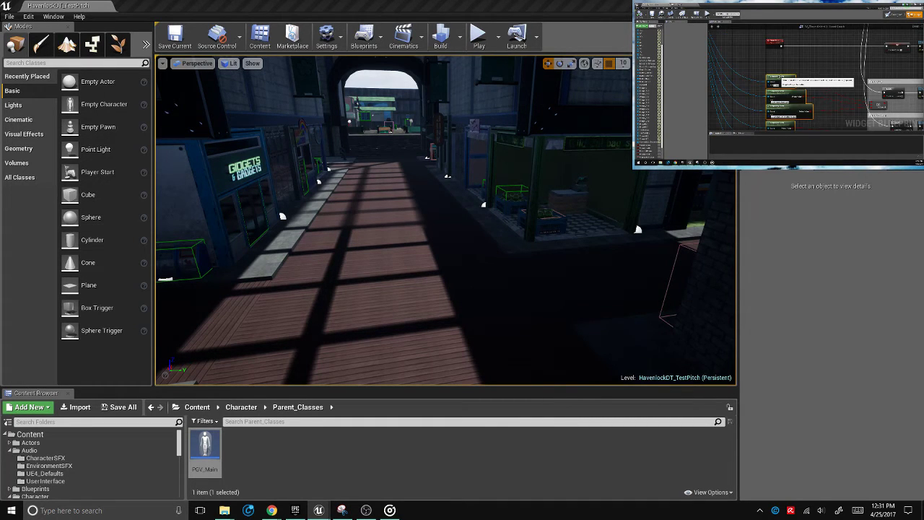
Start Play In Editor, browse Vance and Maya, cancel Vance, and confirm Maya as the character
left_click(479, 34)
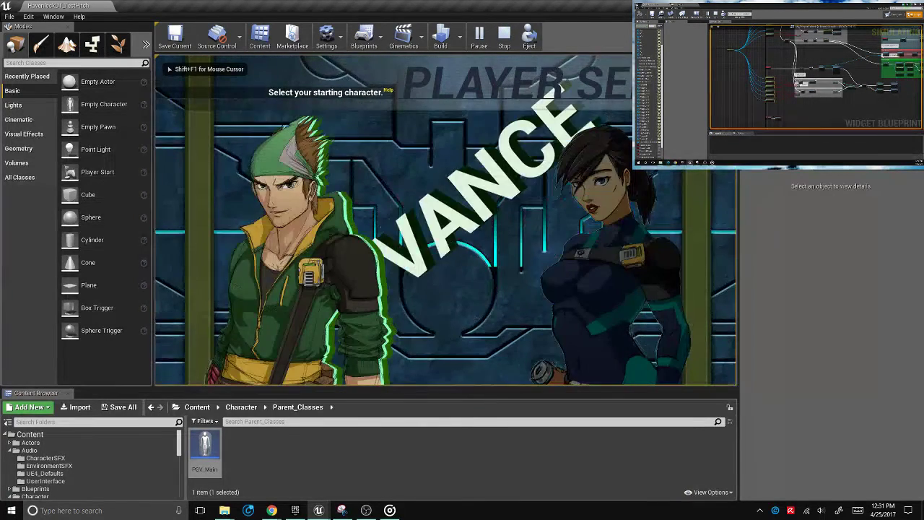
key("Right")
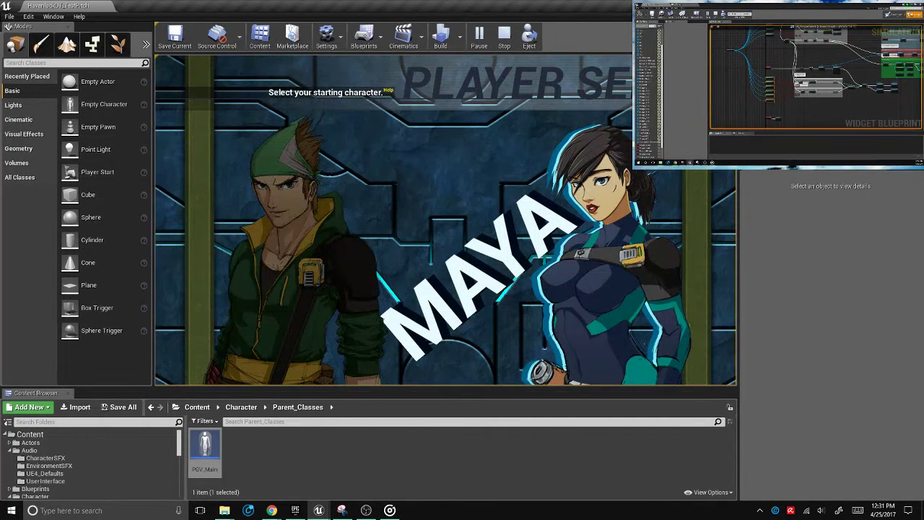
key("Left")
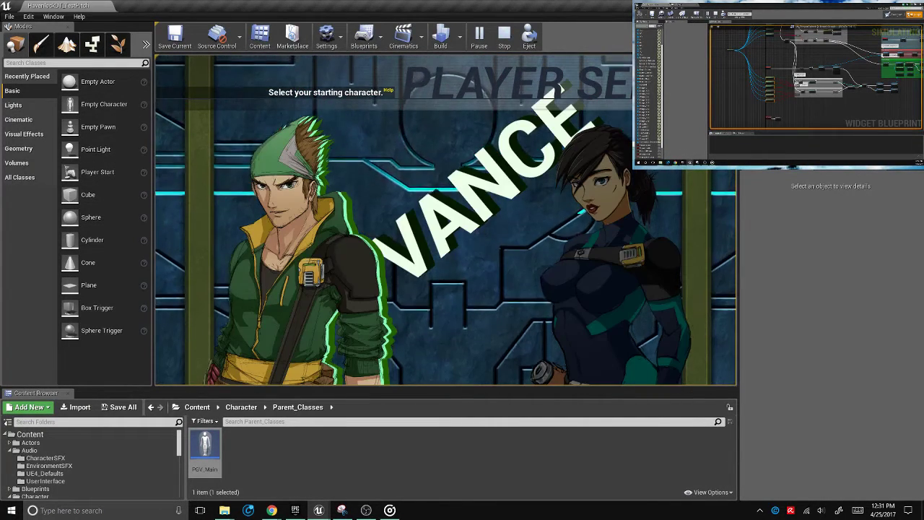
key("Return")
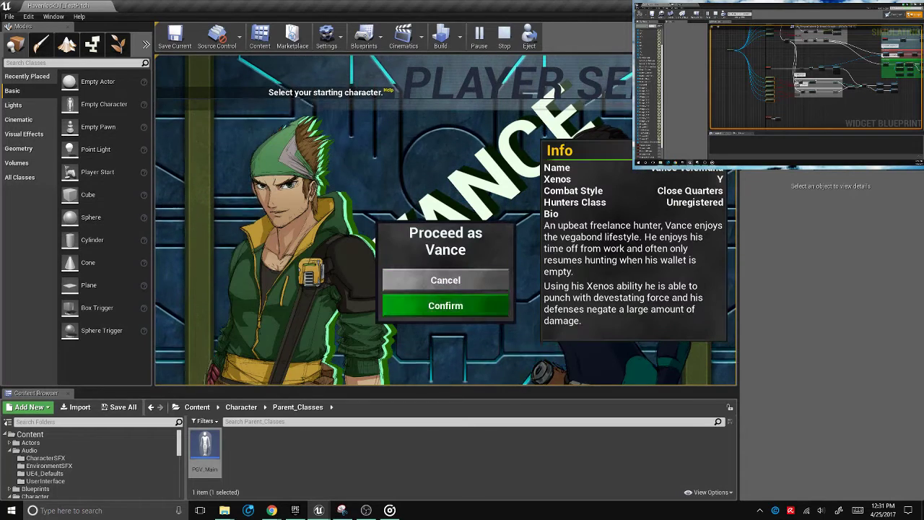
key("Escape")
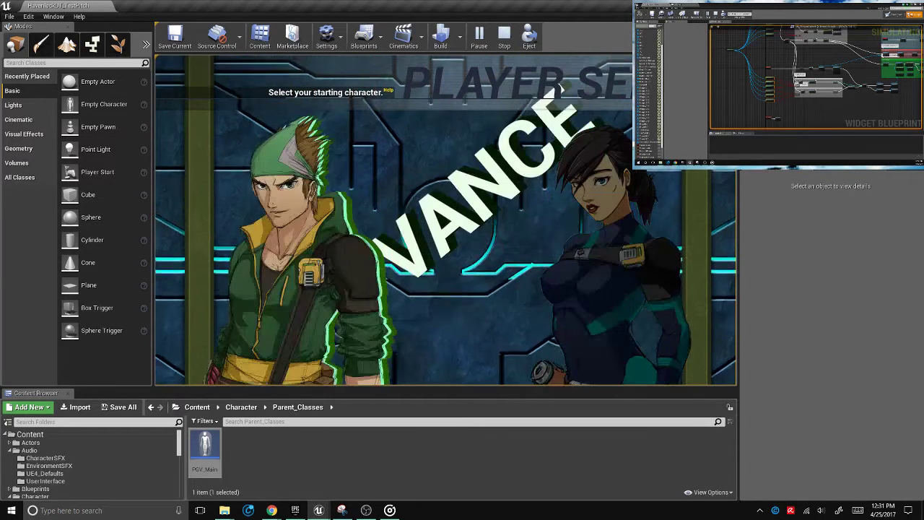
key("Right")
key("Return")
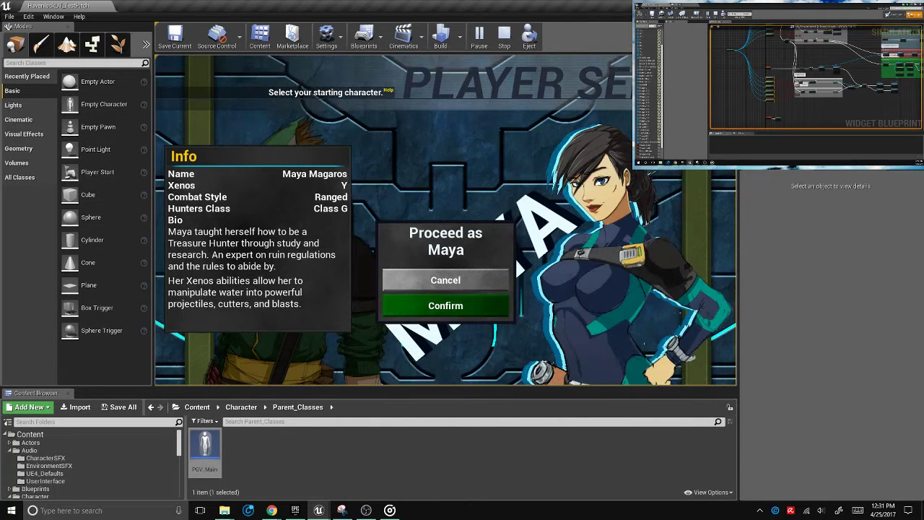
key("Return")
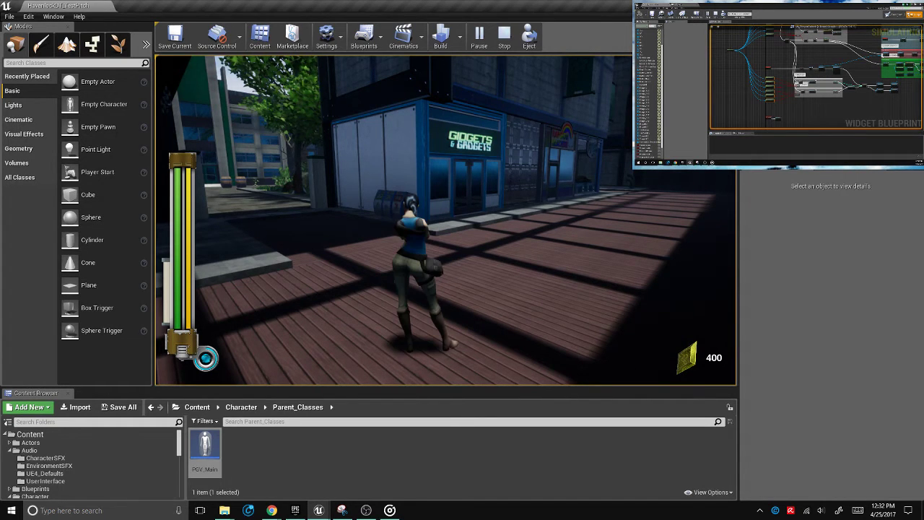
Open the pause menu with Tab and cycle through Skill, Mission, Status and System
key("Tab")
key("Down")
key("Down")
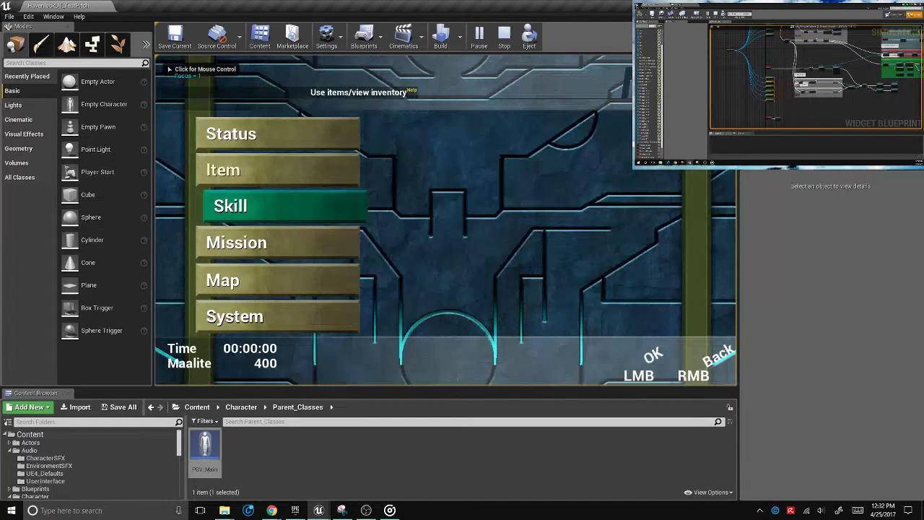
key("Down")
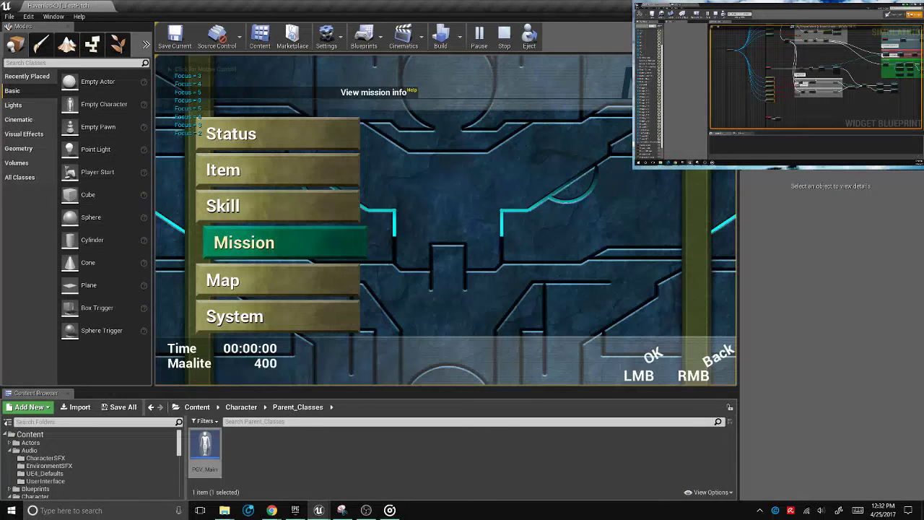
key("Up")
key("Up")
key("Up")
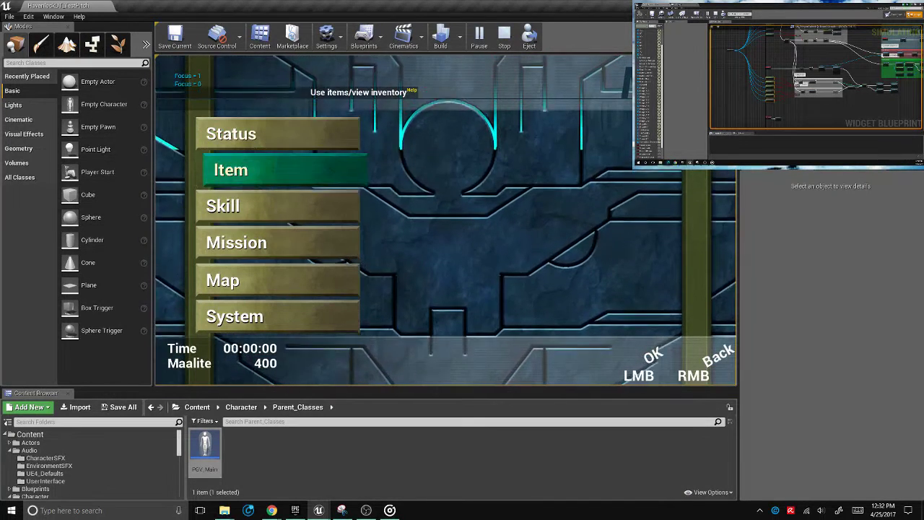
key("Up")
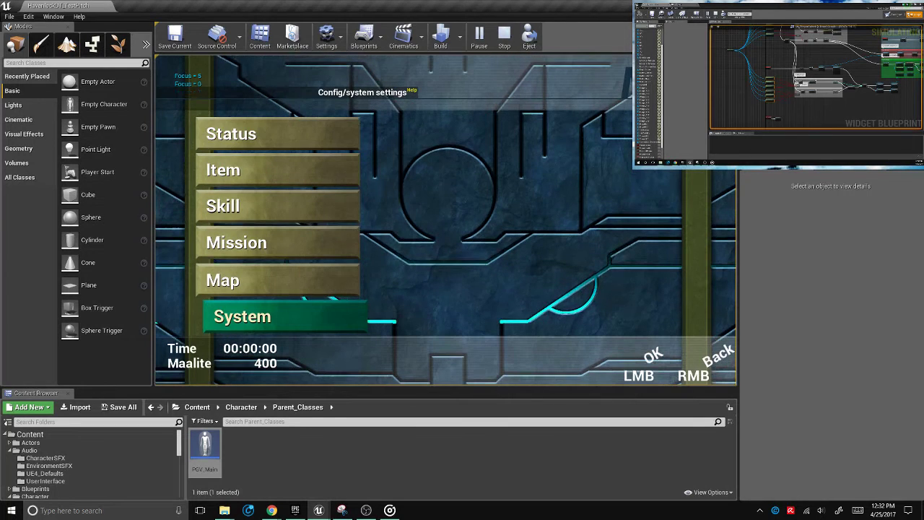
Open and close Maya's Status screen, browse Item and Status, then stop the play session
key("Down")
key("Return")
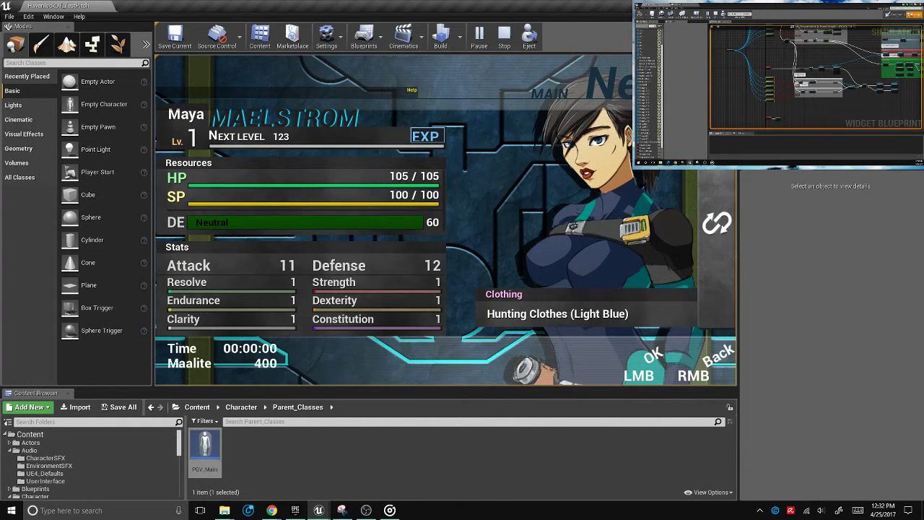
key("Escape")
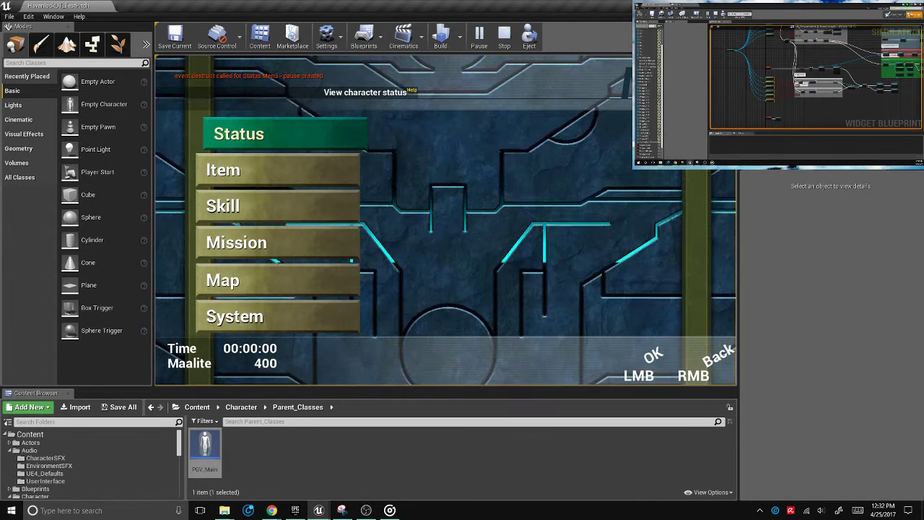
key("Down")
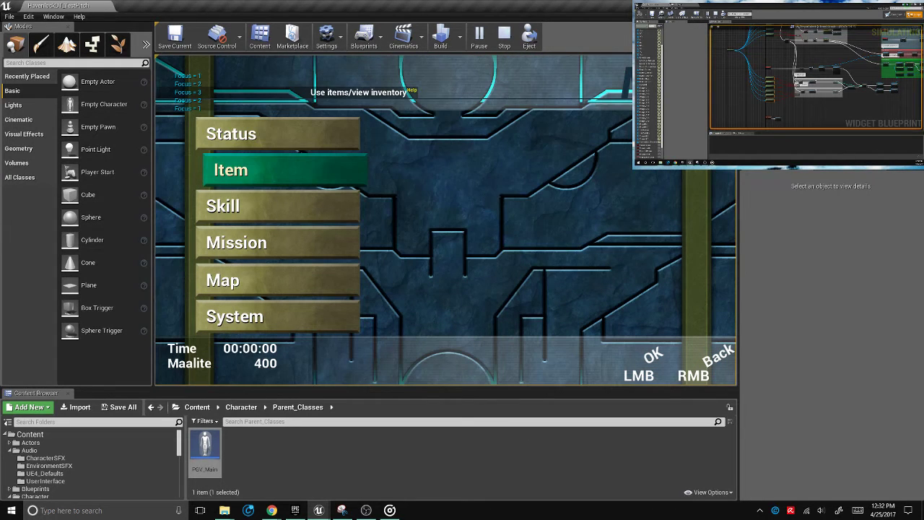
key("Up")
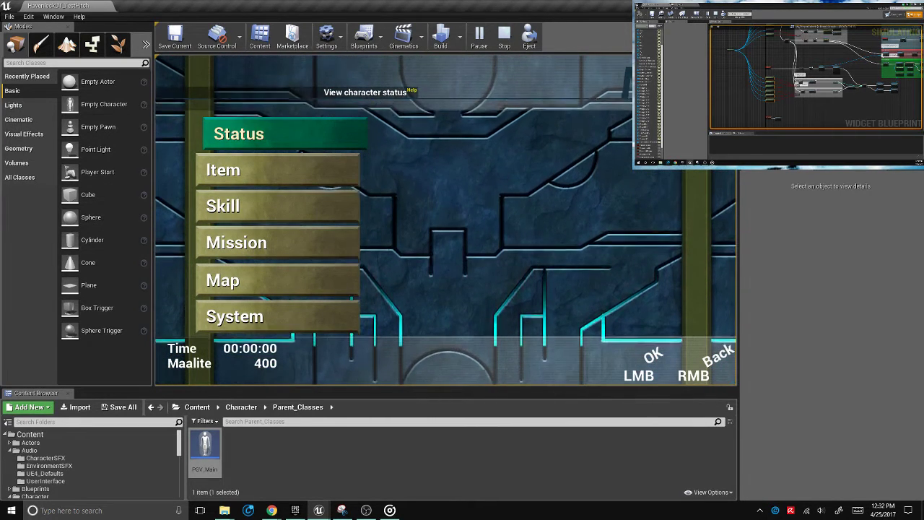
key("Escape")
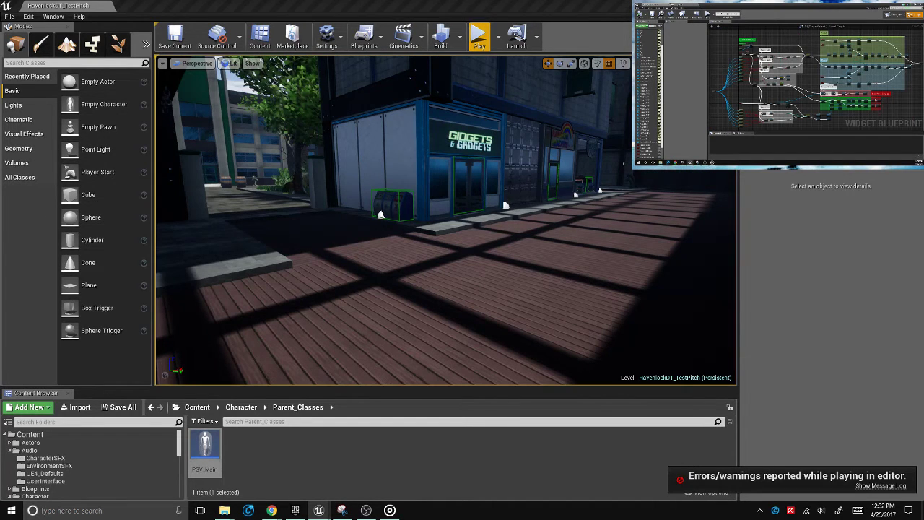
Dismiss the Start menu and open the UMG > PauseMenu folder in the Content Browser
key("super")
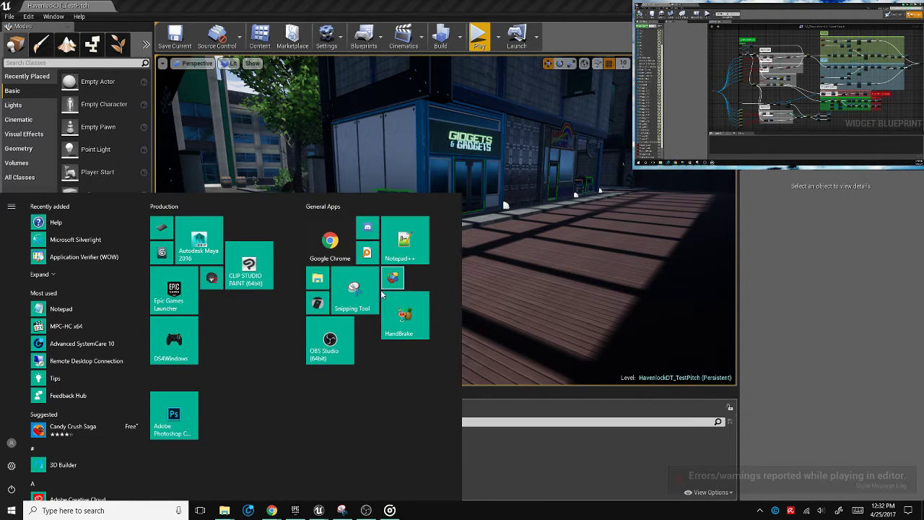
left_click(516, 444)
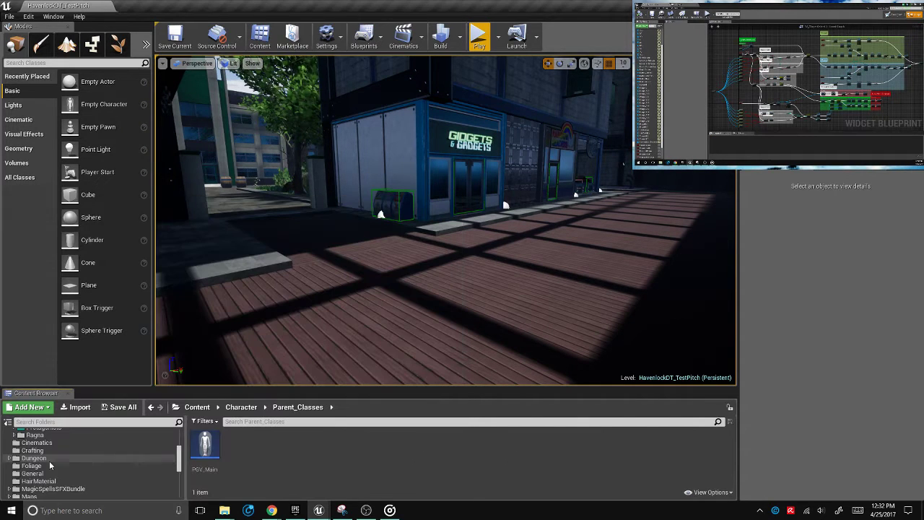
scroll(49, 464, "down", 5)
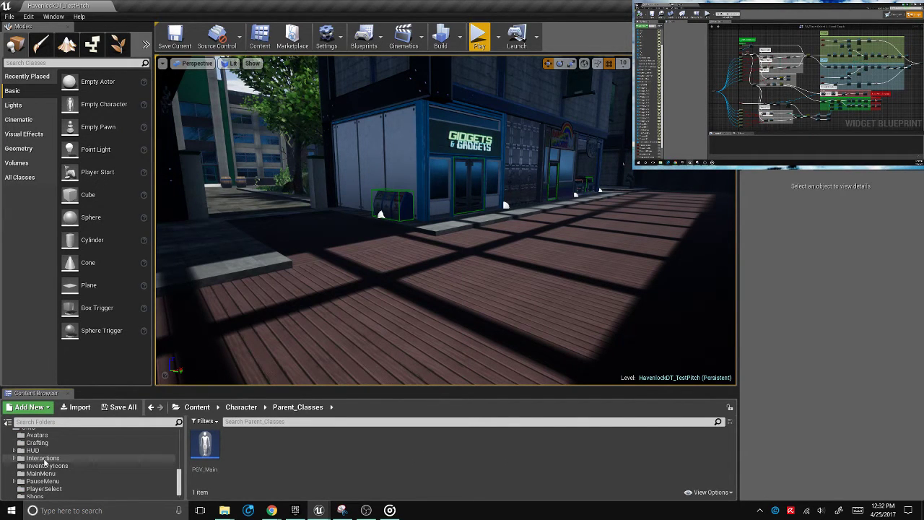
left_click(42, 481)
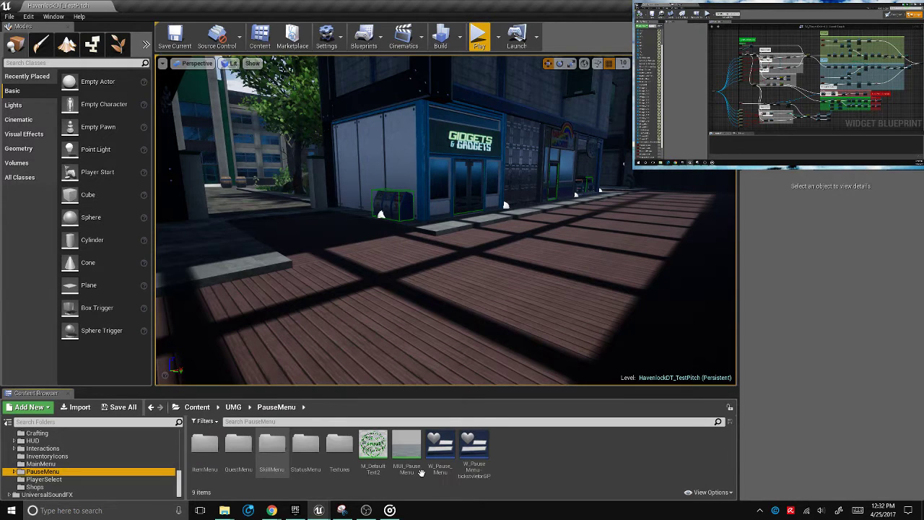
Open the StatusMenu subfolder to show the W_StatusMenu widget
double_click(306, 447)
left_click(217, 456)
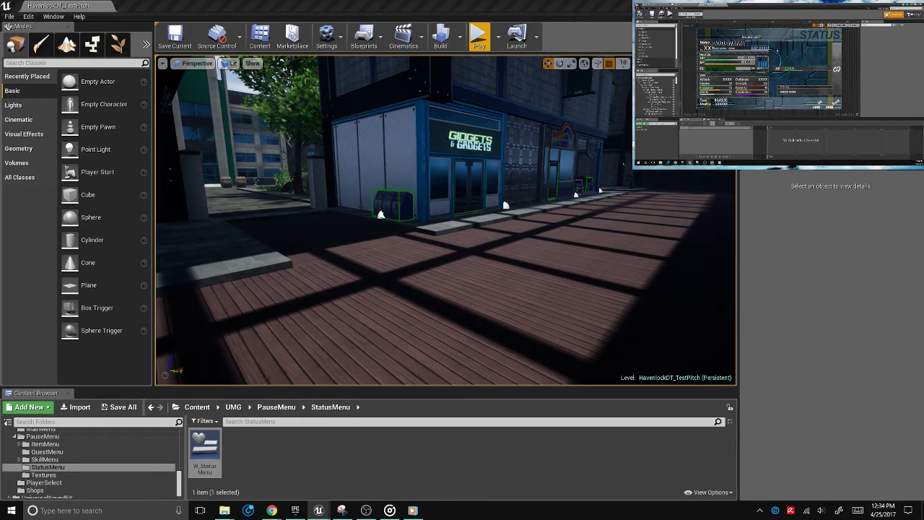
Start a new play session, back out of one confirmation, then confirm Vance as the character
left_click(480, 37)
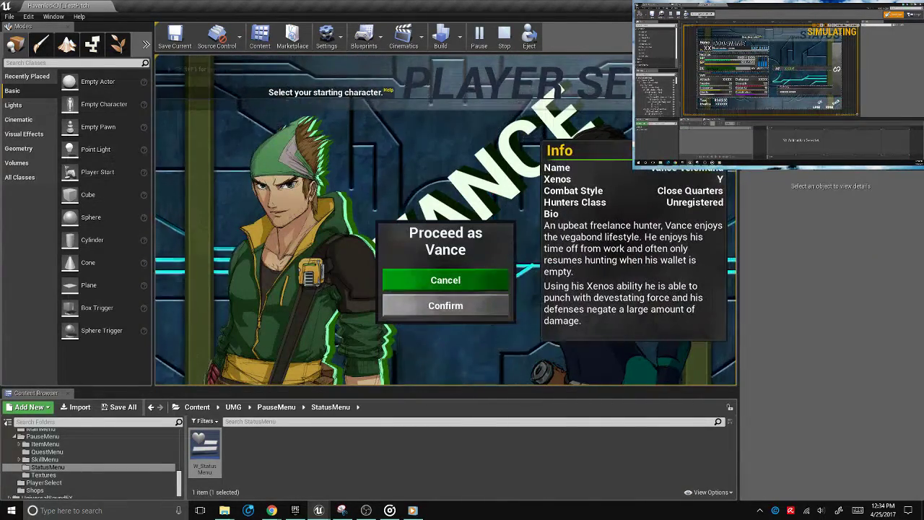
key("Down")
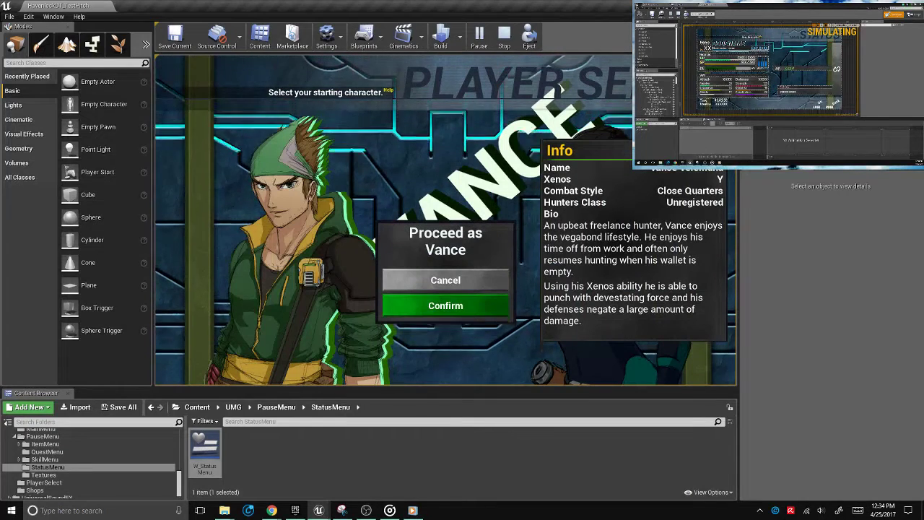
key("Up")
key("Return")
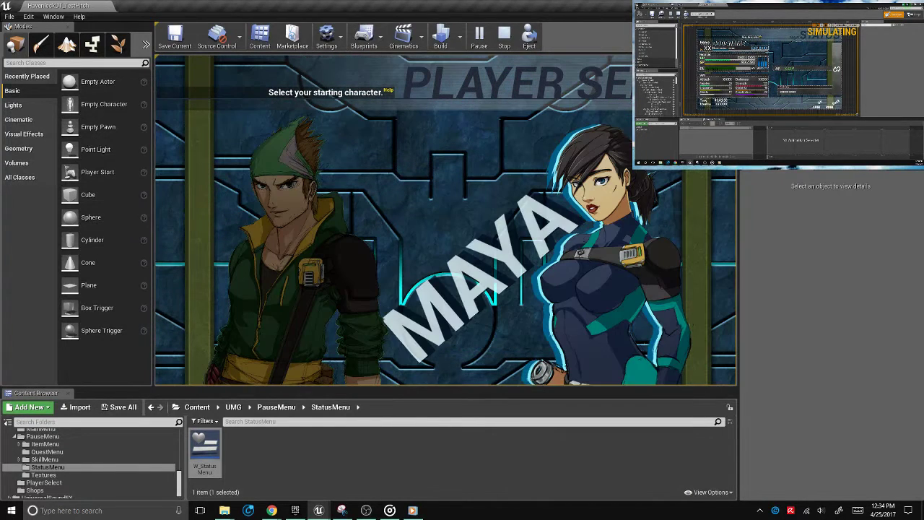
key("Left")
key("Return")
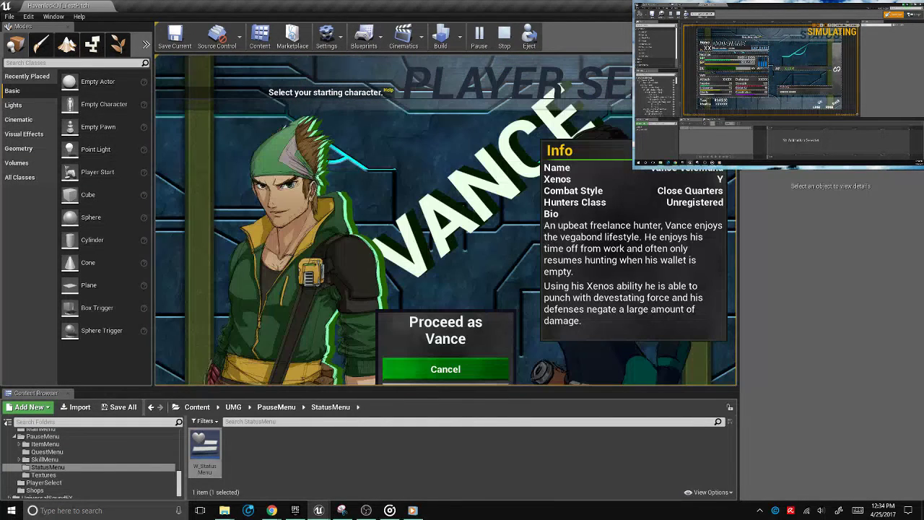
key("Down")
key("Return")
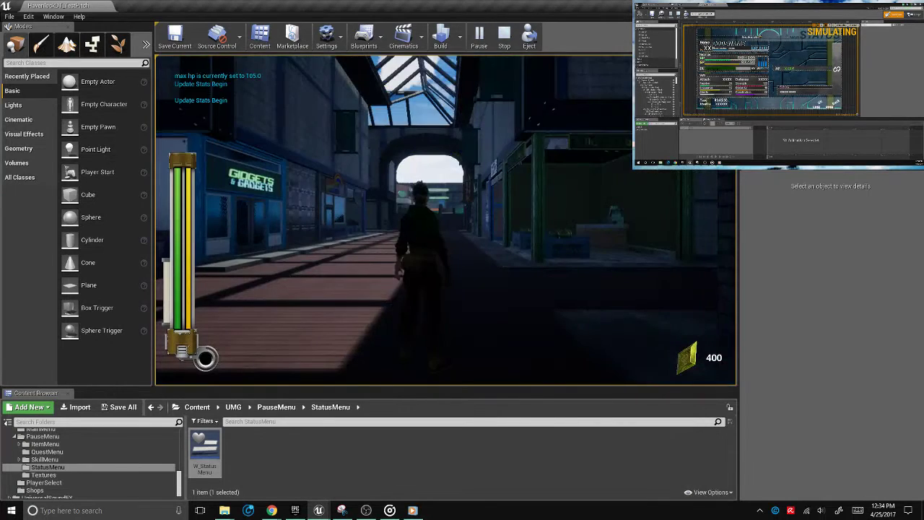
Pause with P, view Vance's Status screen, then stop the play session
key("p")
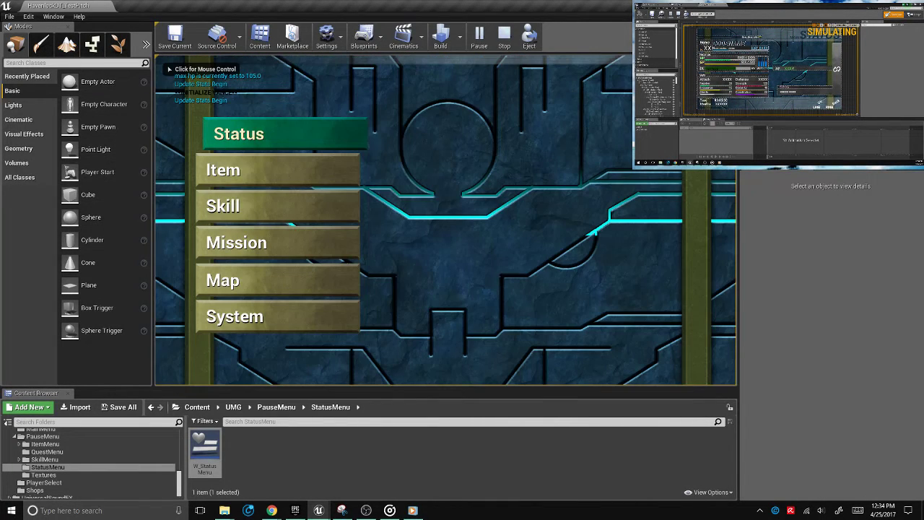
key("Return")
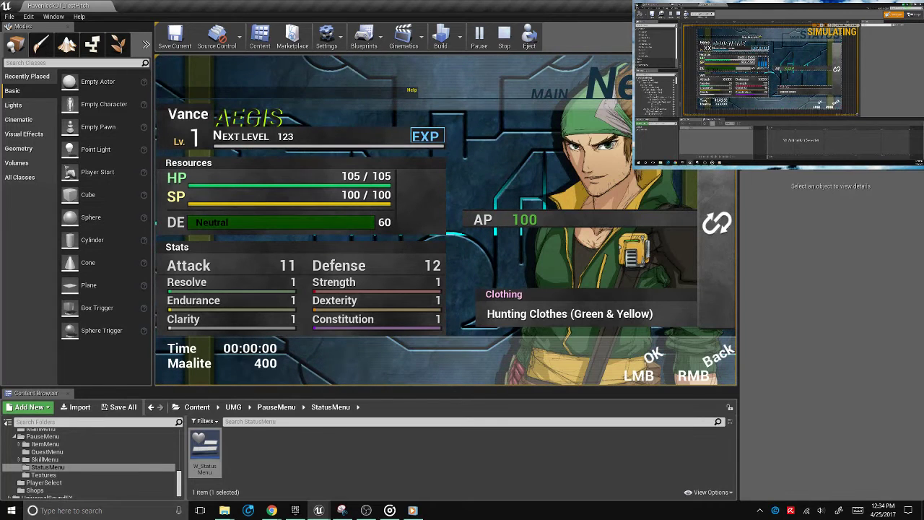
key("Escape")
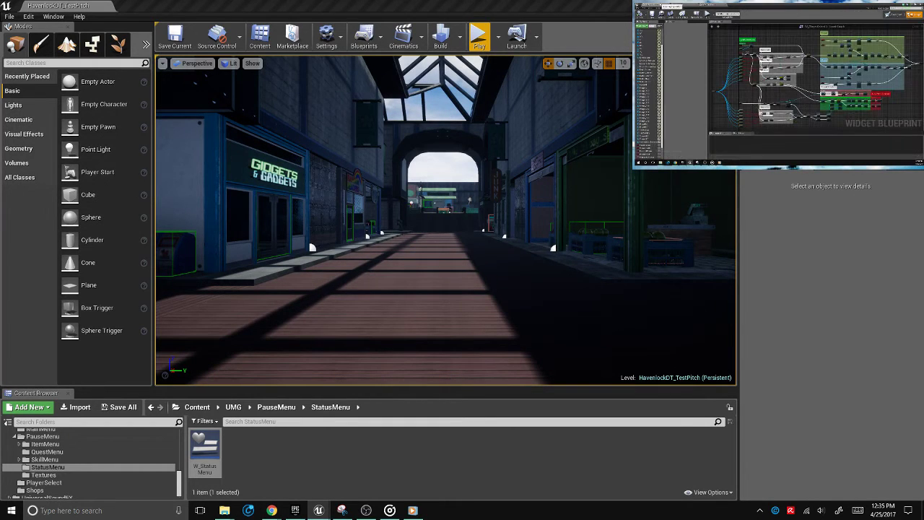
Open W_Pause_Menu from the PauseMenu folder, then show the desktop to view menu changes.JPG
left_click(54, 468)
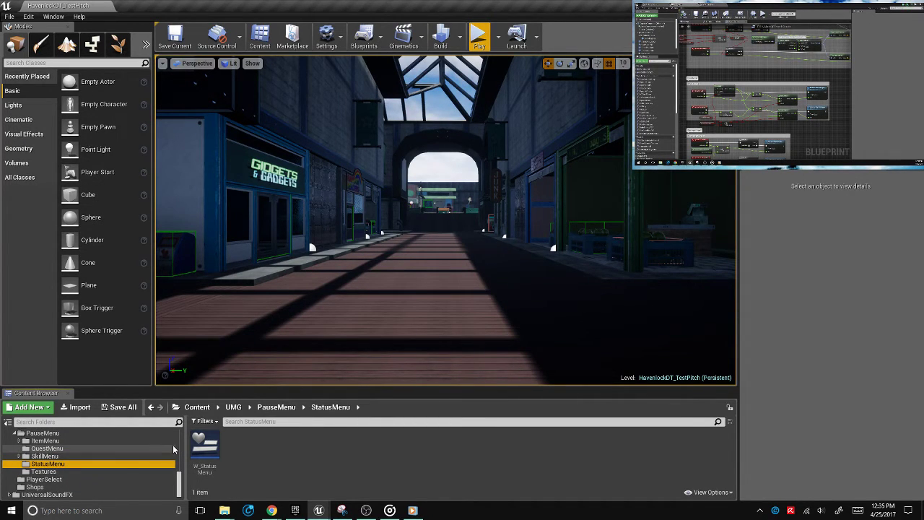
key("alt+Left")
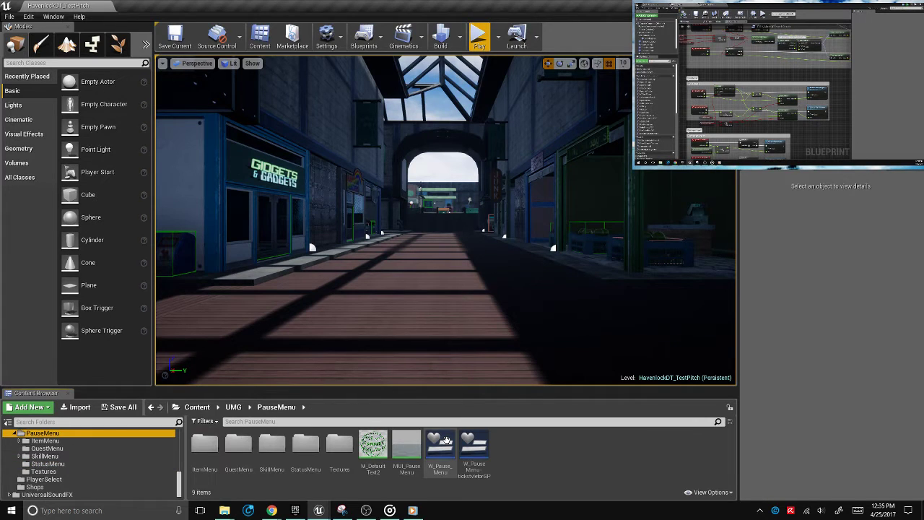
double_click(440, 442)
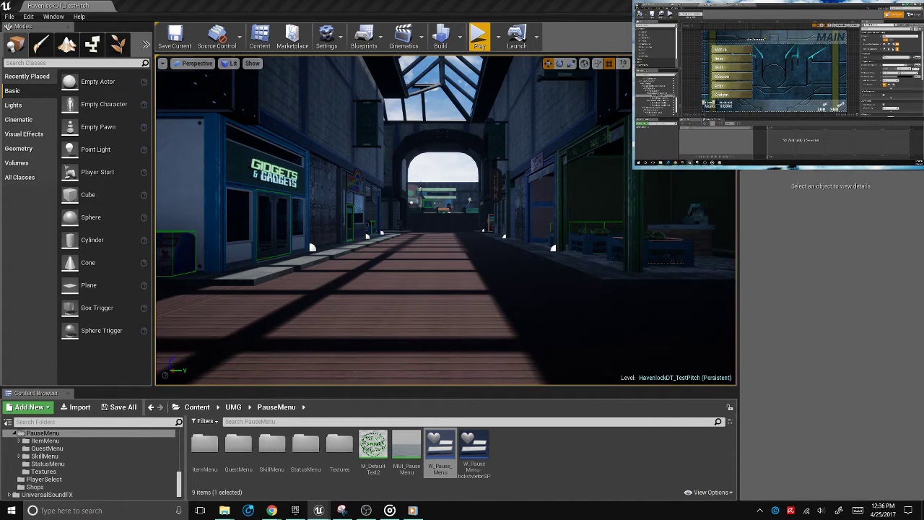
key("super+d")
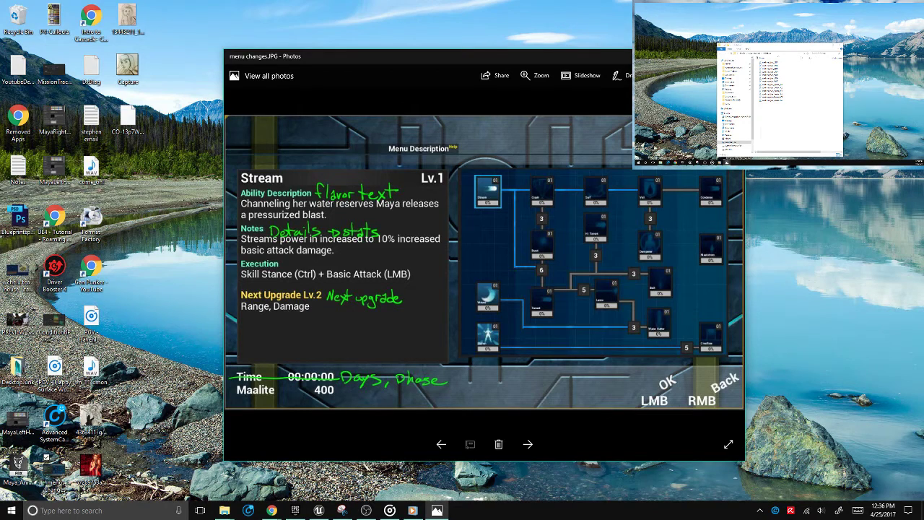
Close the menu changes image in Photos and return to the Unreal editor
key("alt+F4")
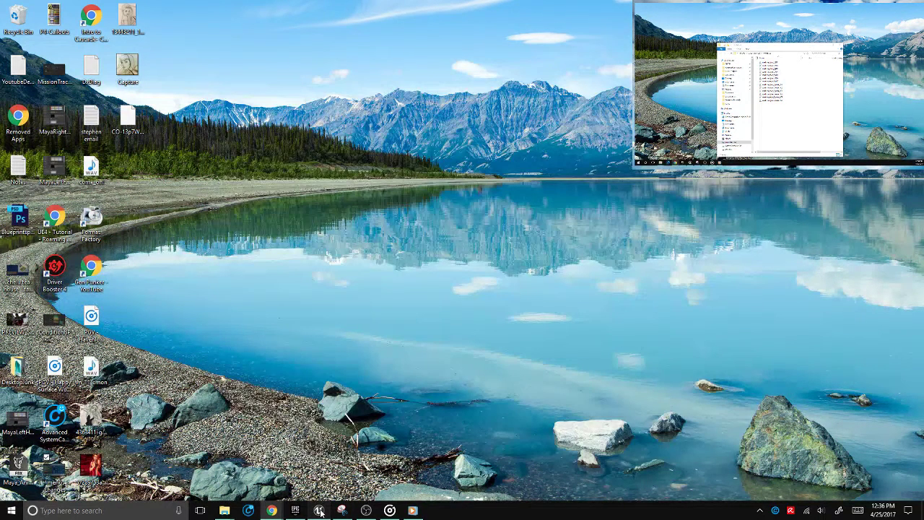
left_click(319, 510)
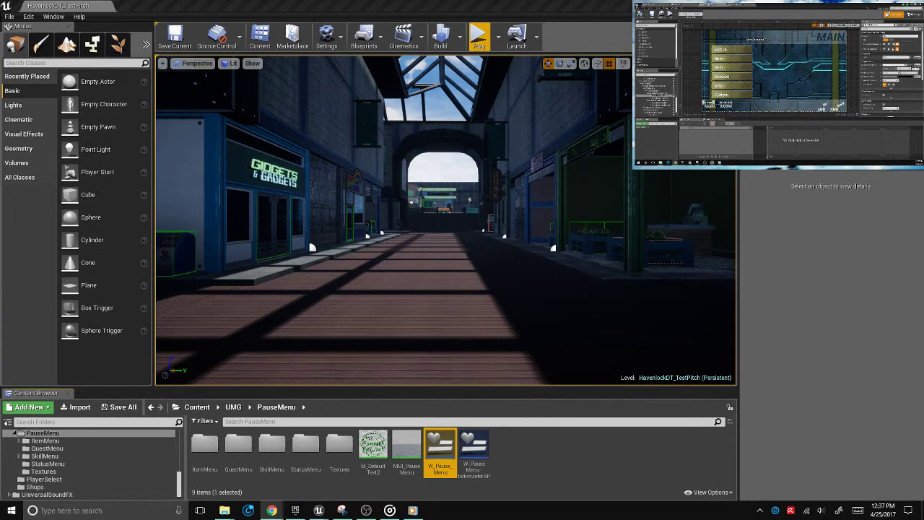
Focus the pause menu widget window and fly the camera toward the Gidgets & Gadgets store
left_click(696, 87)
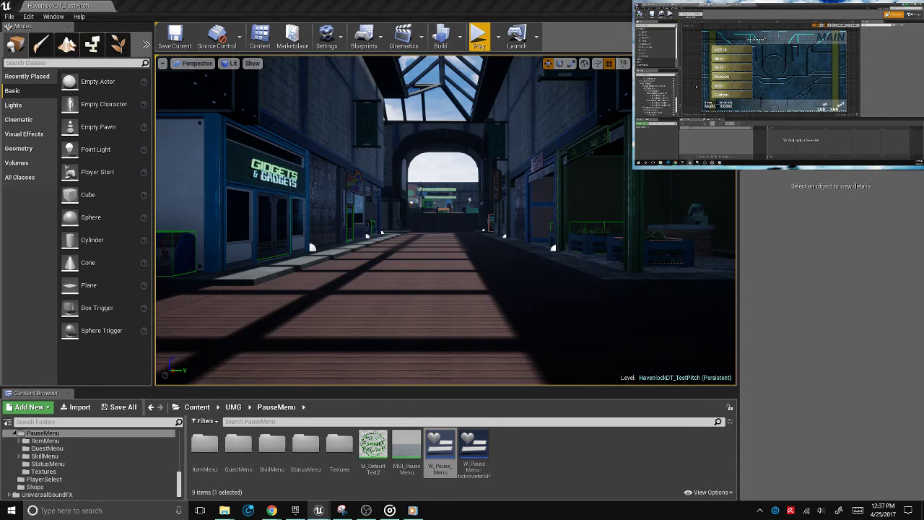
right_click_drag(448, 216, 404, 217)
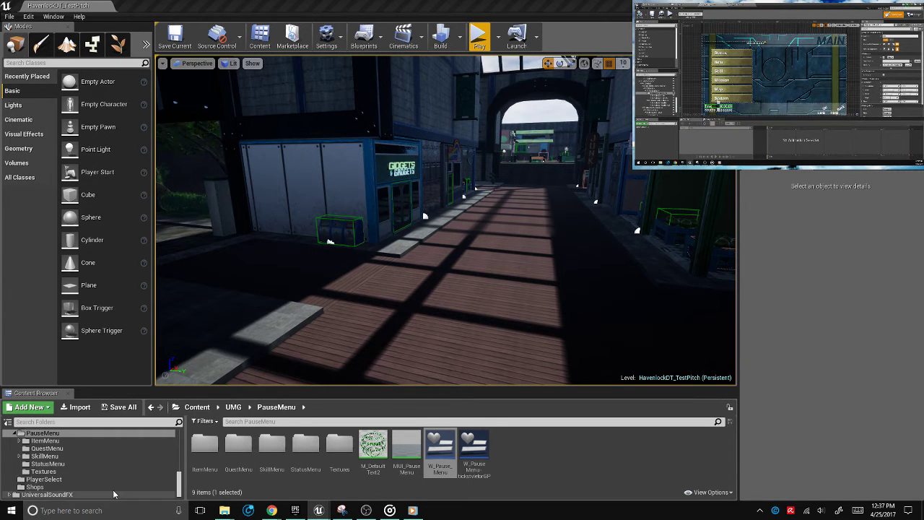
Open the PGV_GameMode blueprint from the Content Browser's General folder
scroll(93, 485, "up", 10)
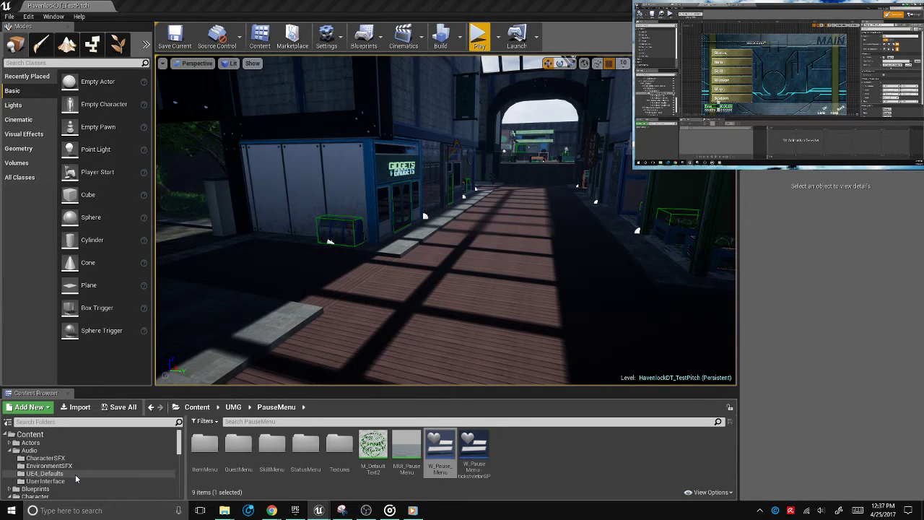
scroll(72, 454, "down", 5)
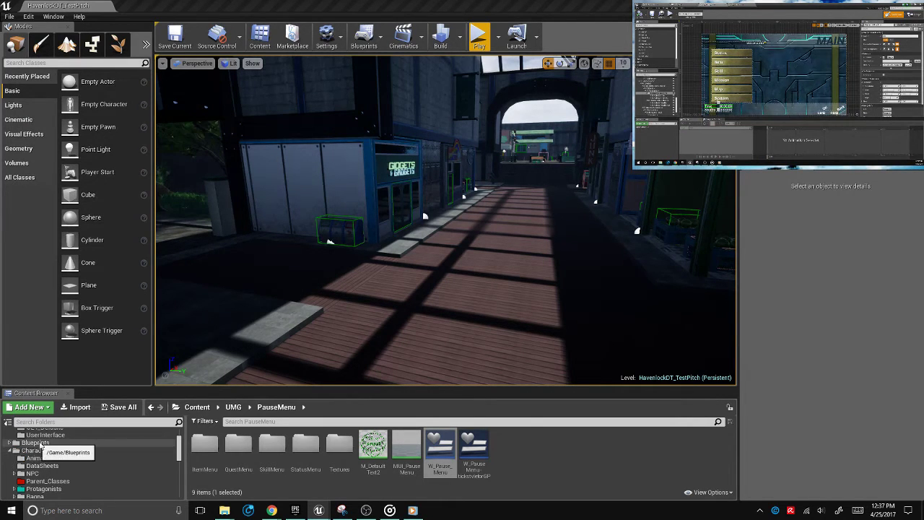
scroll(42, 468, "down", 2)
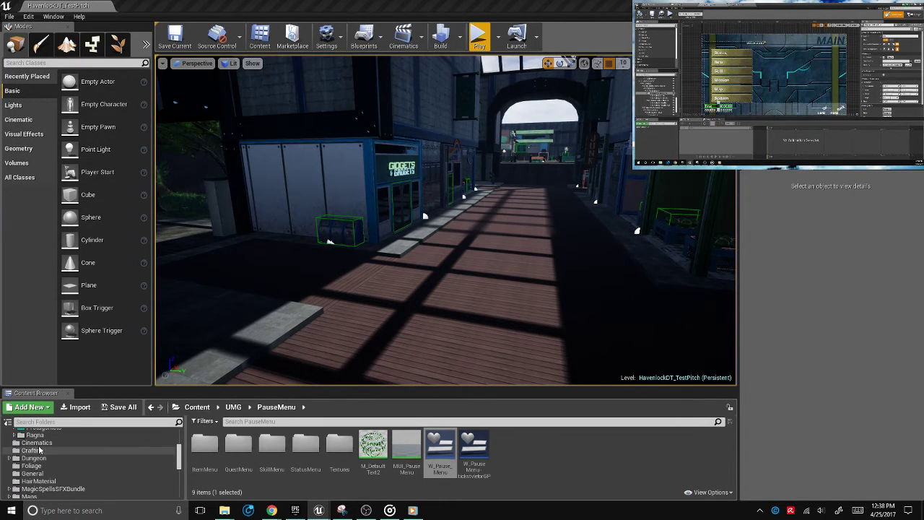
left_click(32, 473)
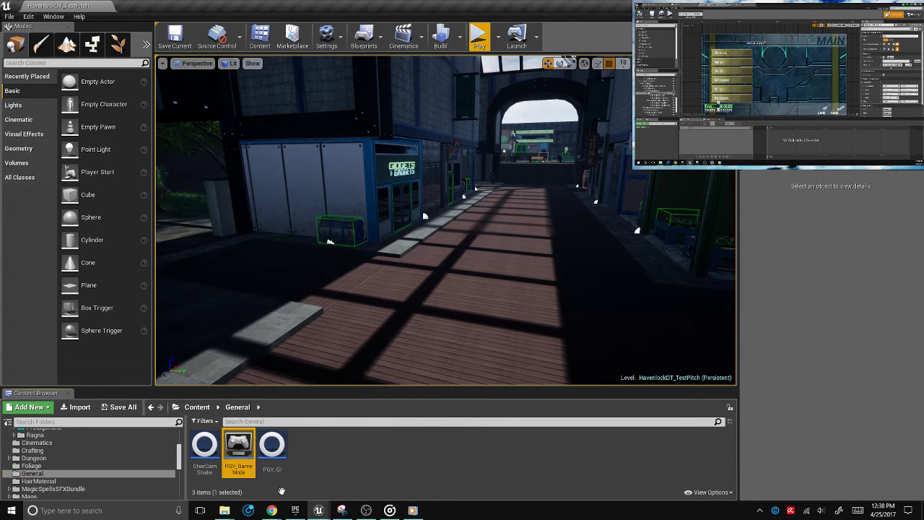
double_click(242, 454)
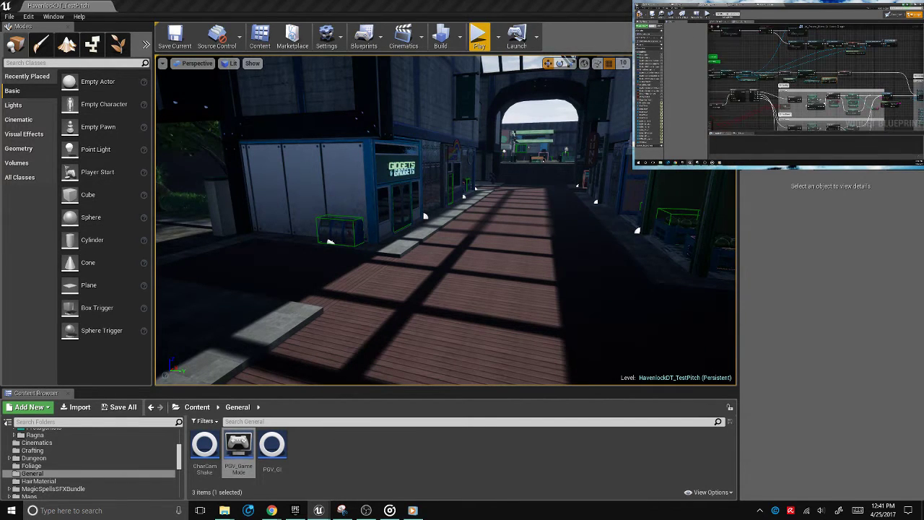
Alt-Tab from the level editor over to the widget blueprint window
key("alt+Tab")
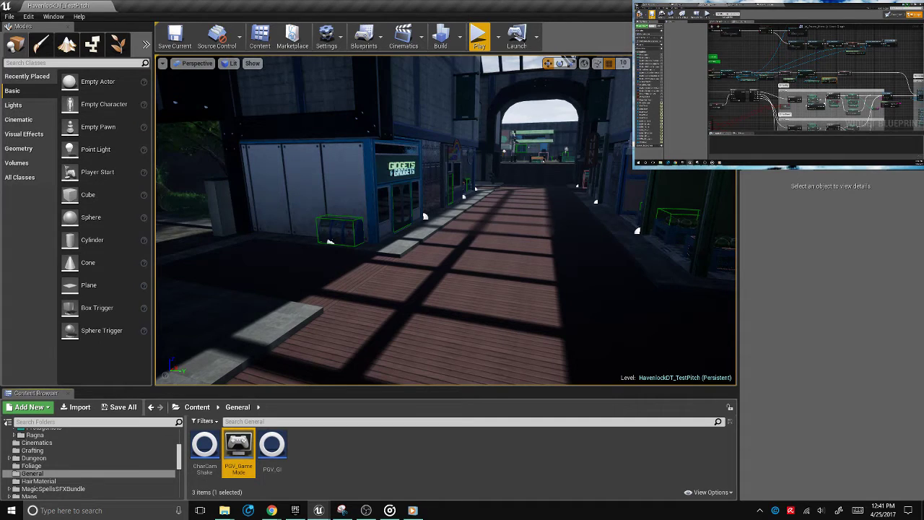
key("alt+Tab")
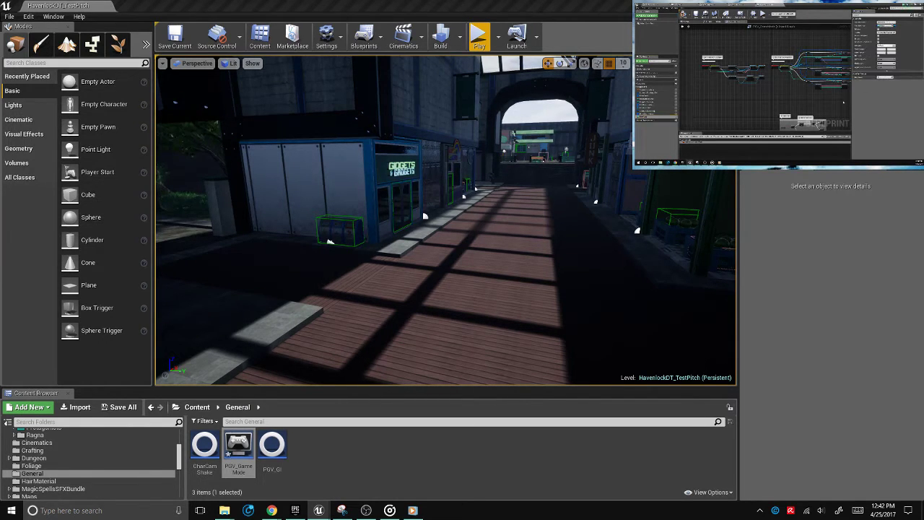
Refocus the level editor and turn the viewport camera along the alley
key("alt+Tab")
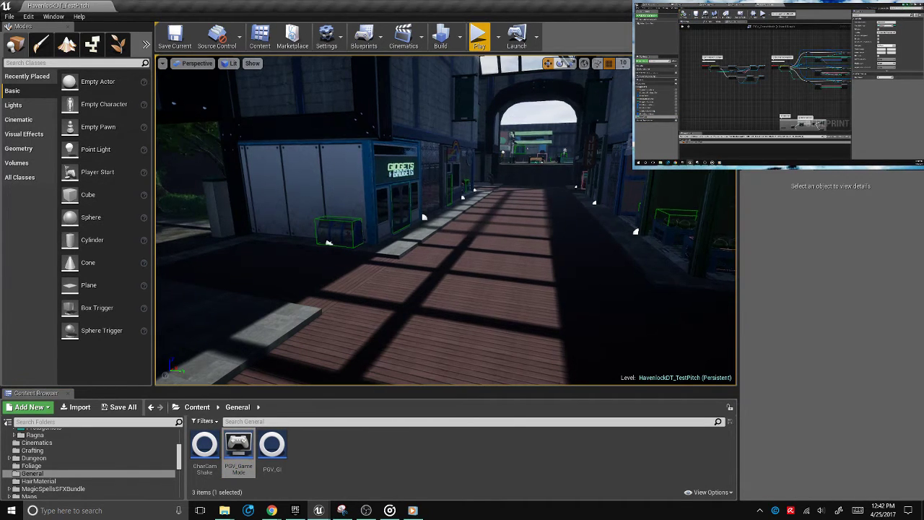
right_click_drag(404, 216, 447, 216)
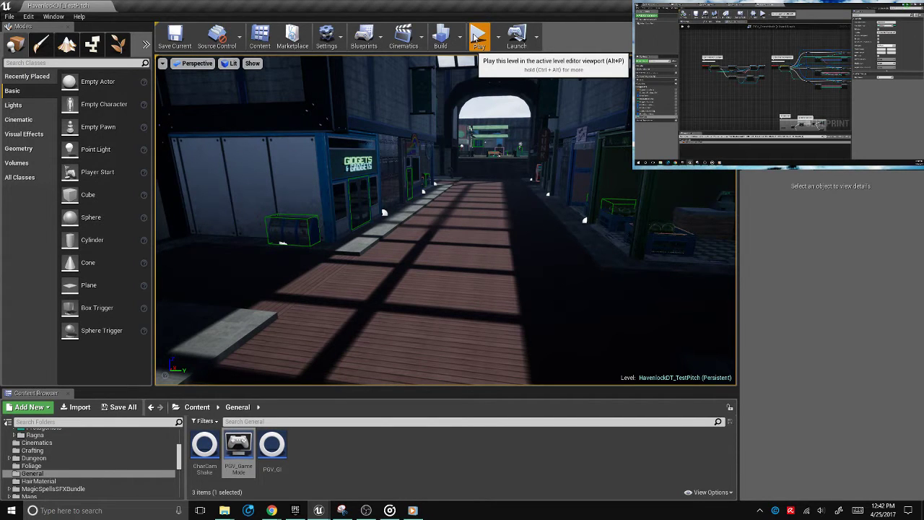
Play the level, choose Confirm to proceed as Vance, then stop the session with Esc
left_click(477, 36)
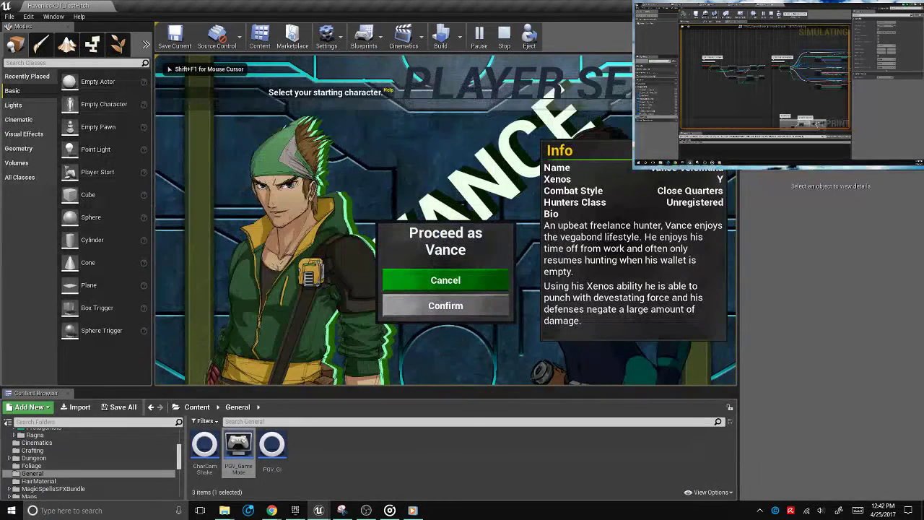
key("Down")
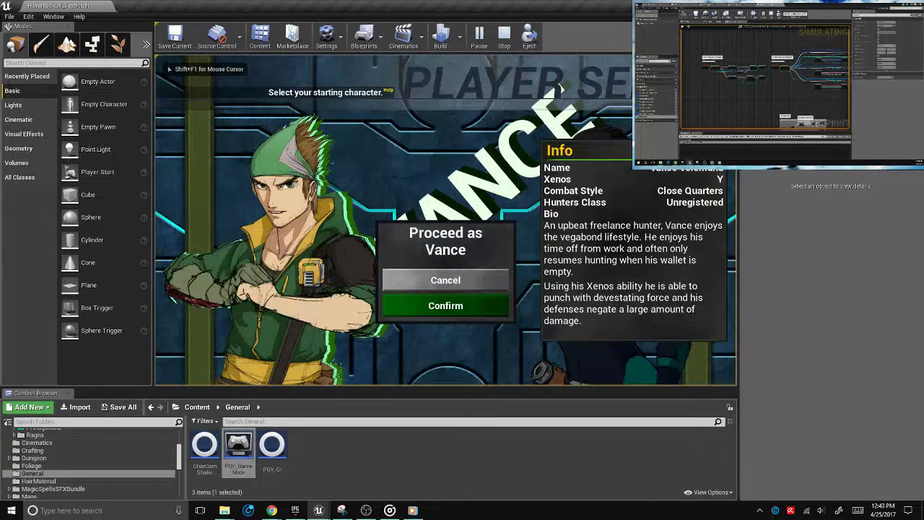
key("Return")
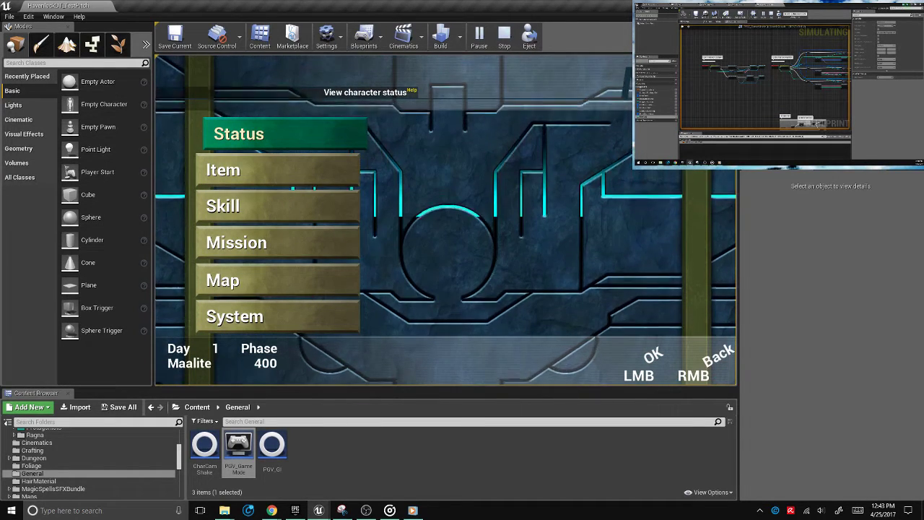
key("Escape")
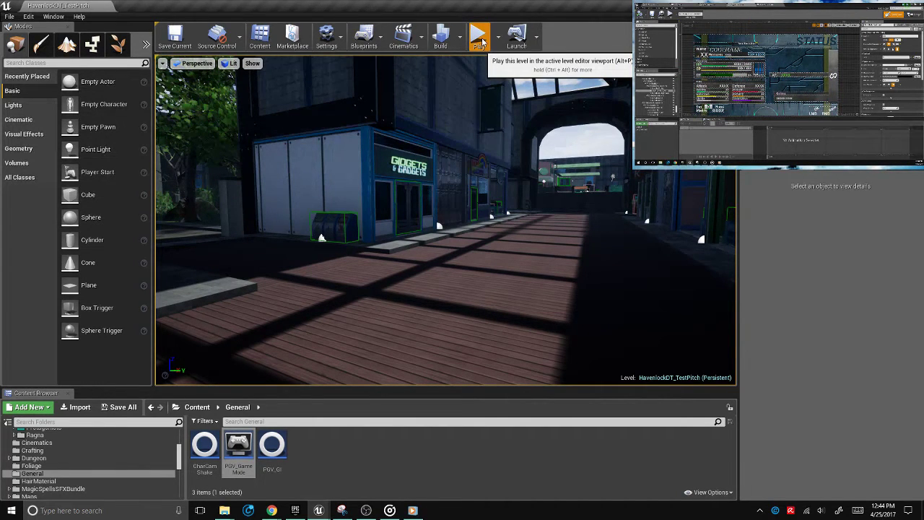
left_click(480, 37)
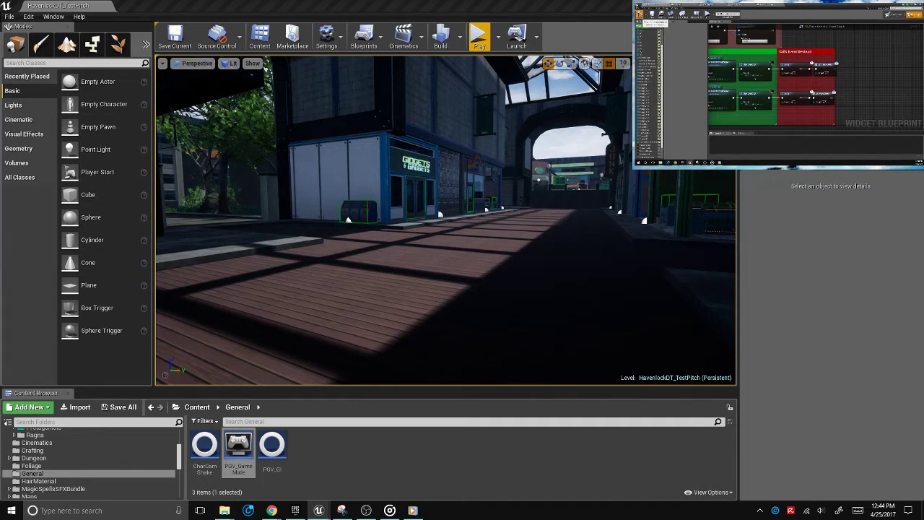
Start a play-test as Vance and open the Status screen from the pause menu
left_click(479, 36)
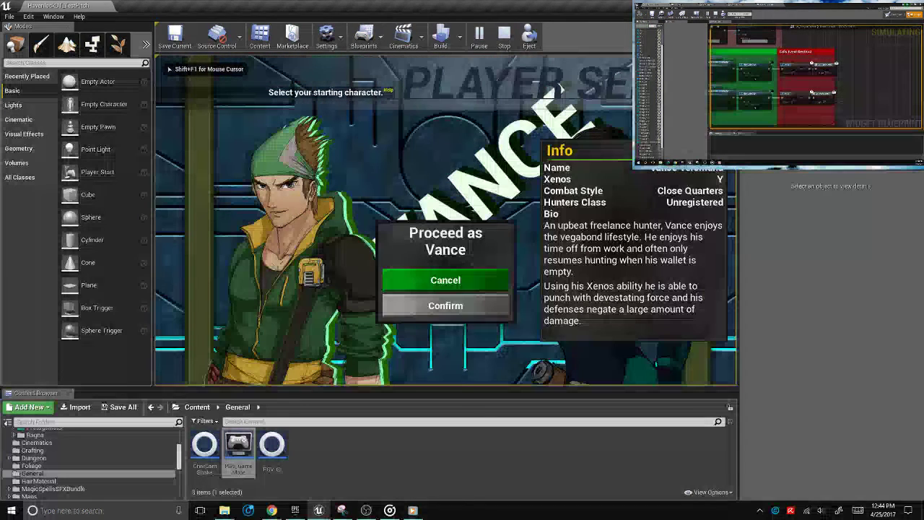
key("Return")
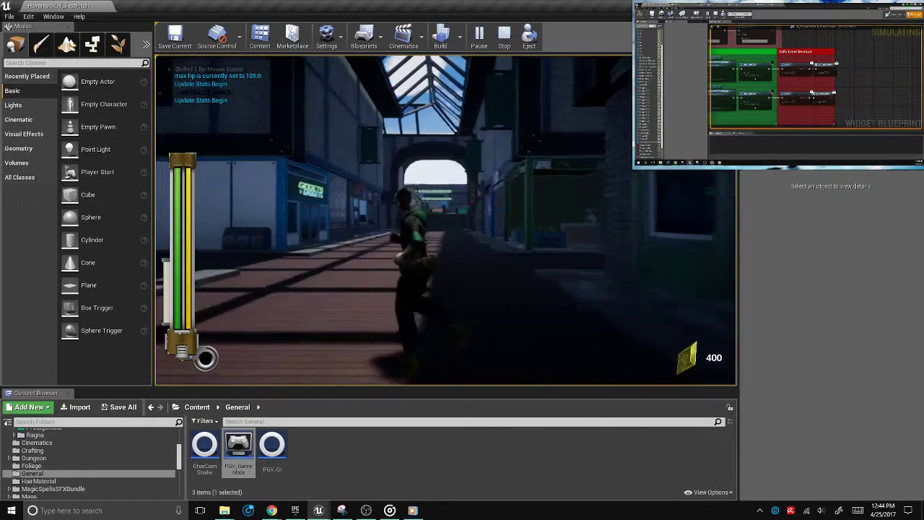
key("Tab")
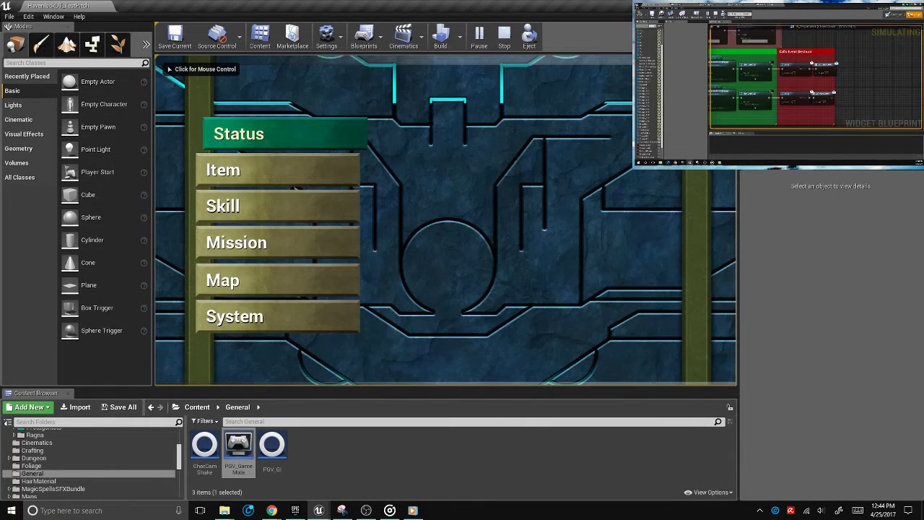
key("Return")
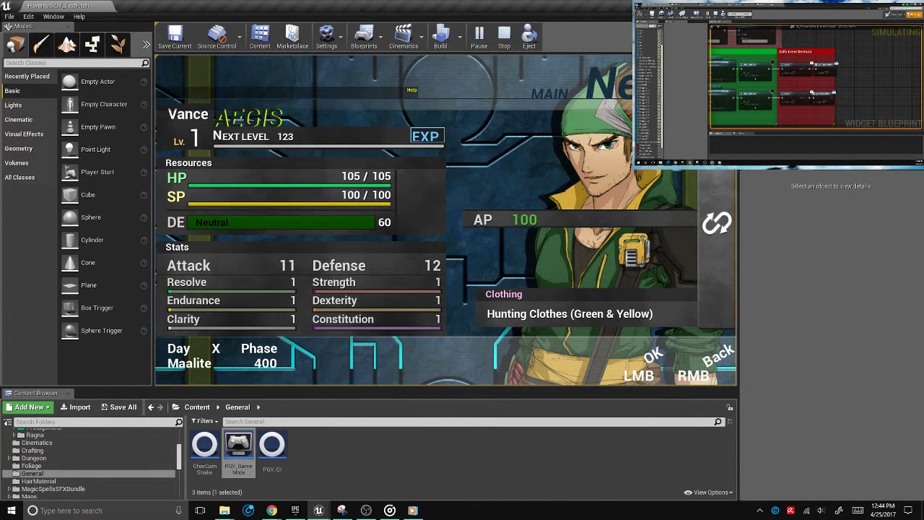
Return to gameplay, run through the arcade, reopen Status, then stop the play-test
key("Escape")
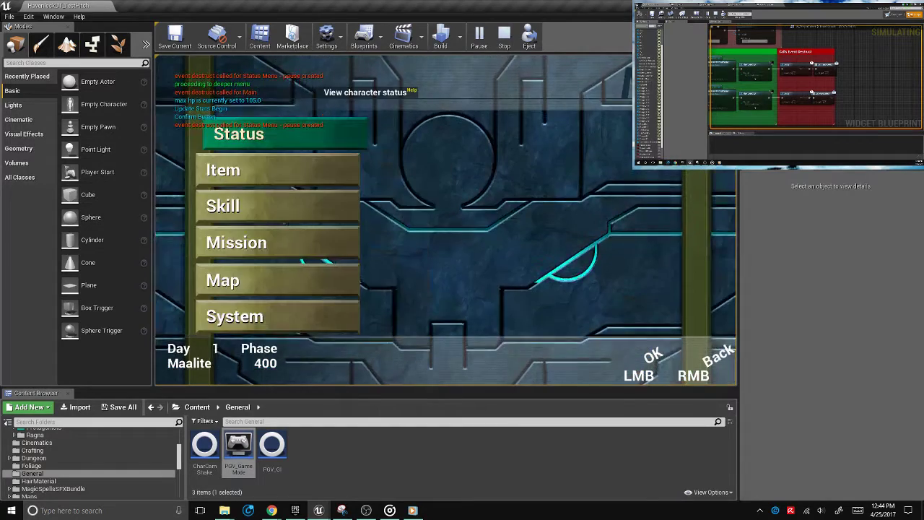
key("Escape")
key("w")
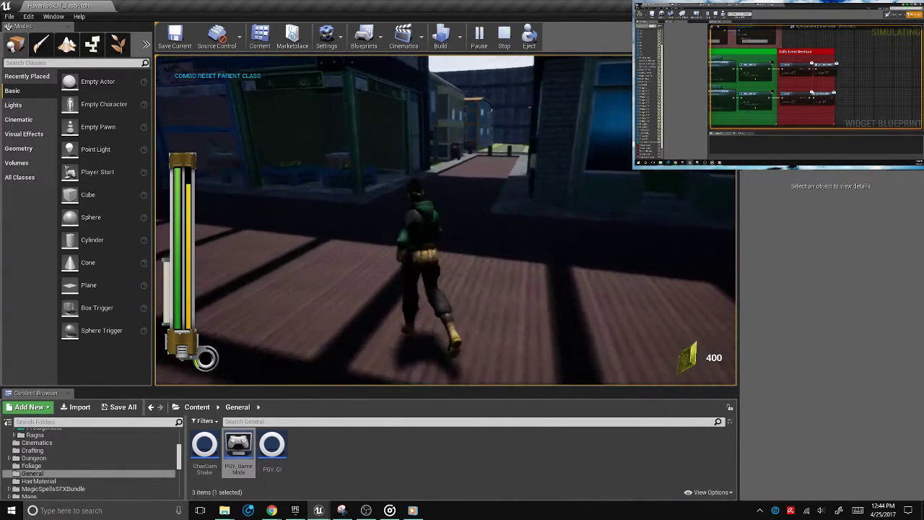
key("Escape")
key("Return")
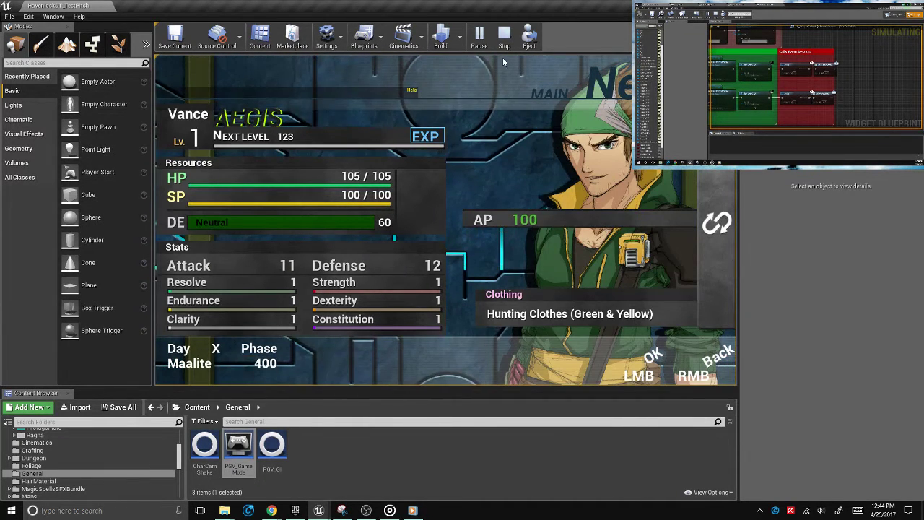
left_click(504, 36)
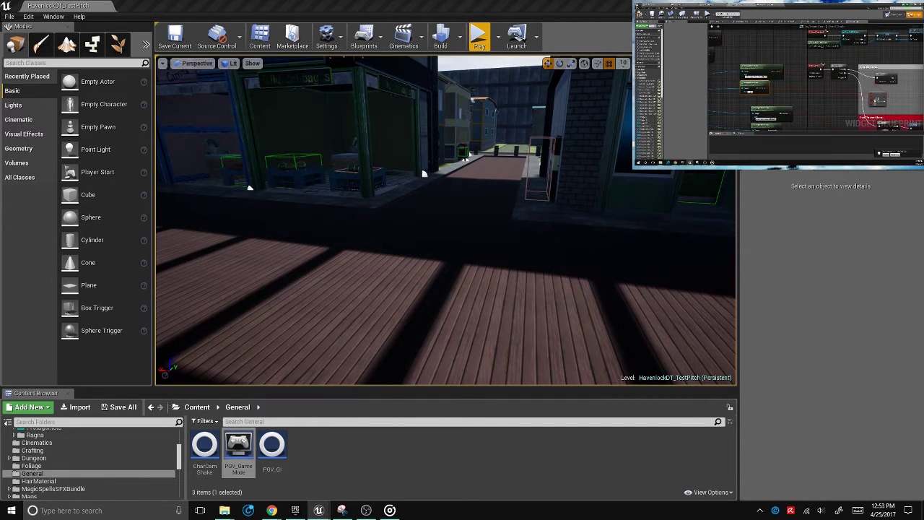
left_click(238, 451)
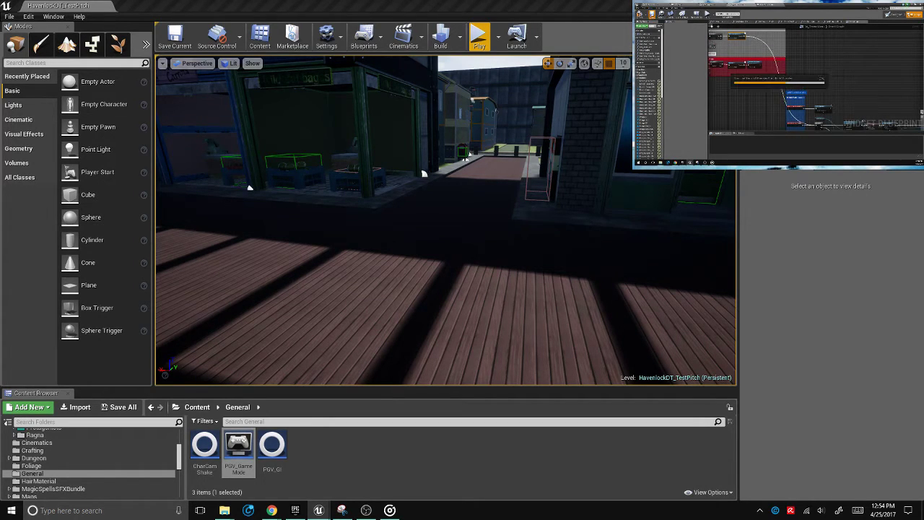
key("alt+Tab")
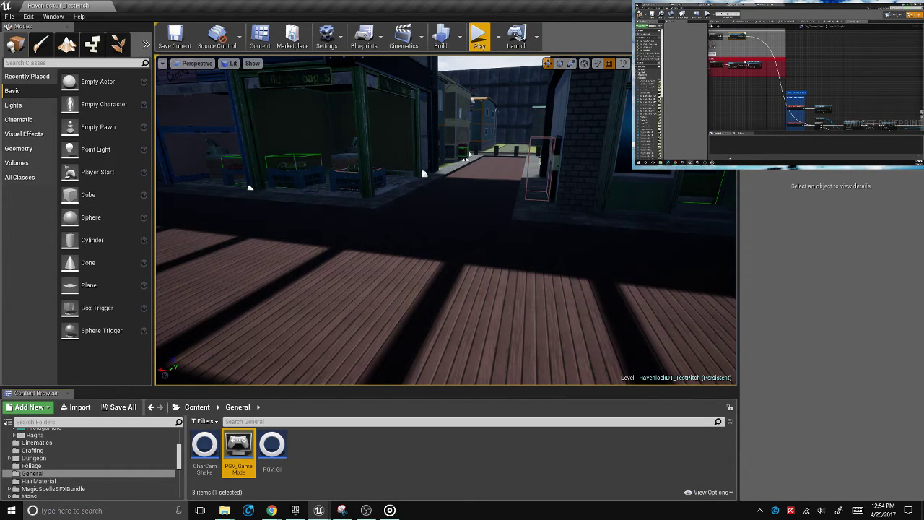
key("alt+Tab")
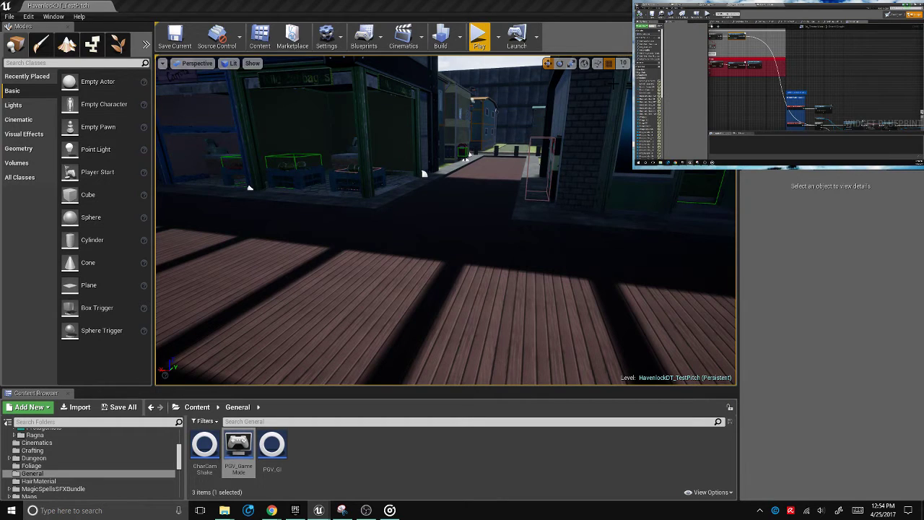
Start a play-test as Vance and navigate the pause menu to the Status screen
left_click(478, 36)
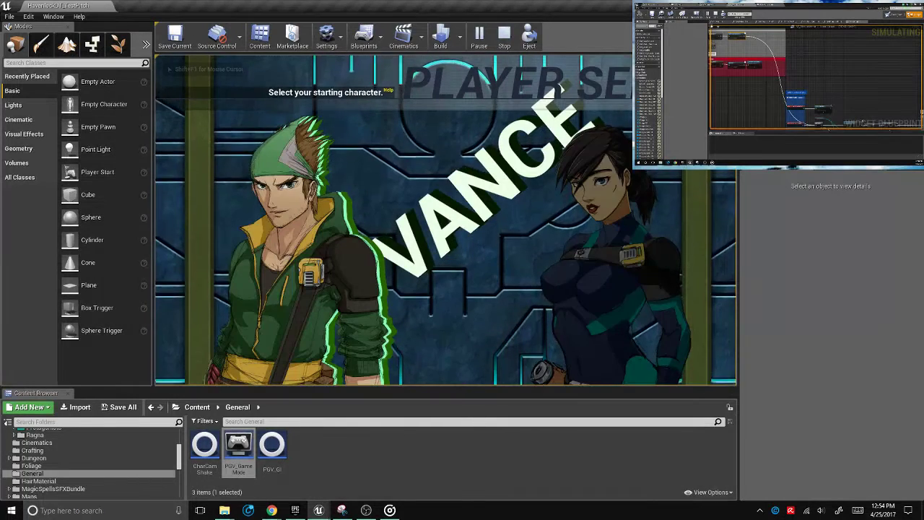
left_click(558, 87)
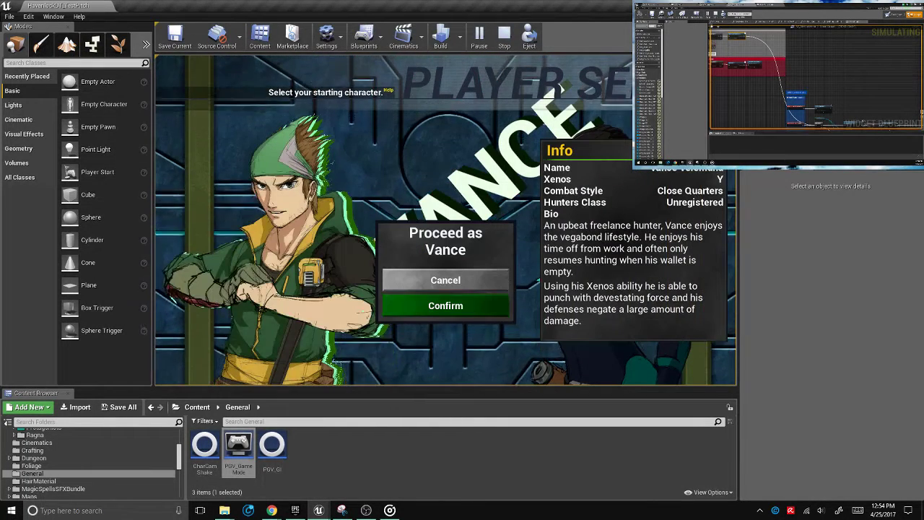
left_click(445, 306)
key("w")
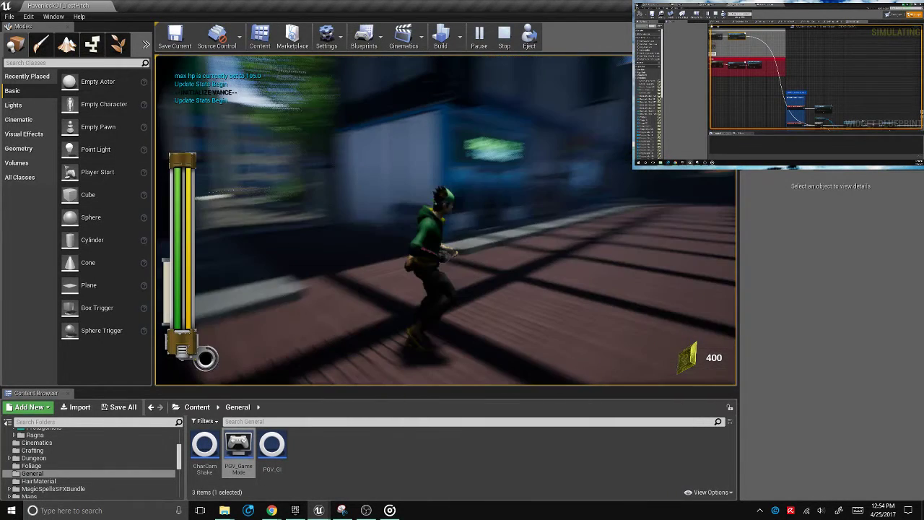
key("Tab")
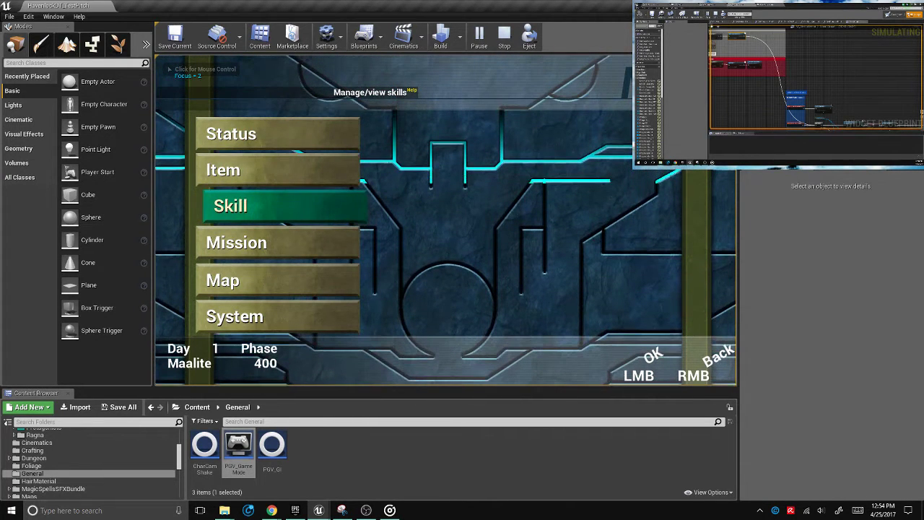
key("Down")
key("Down")
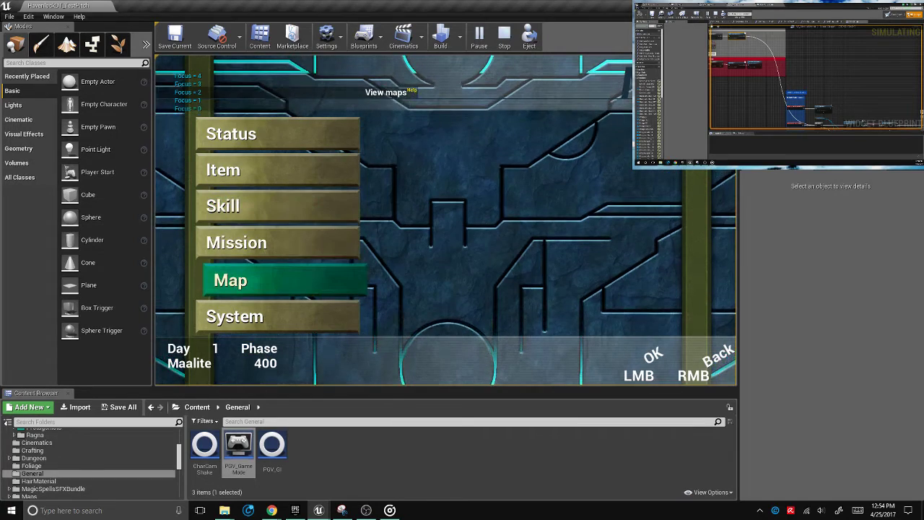
key("Down")
key("Down")
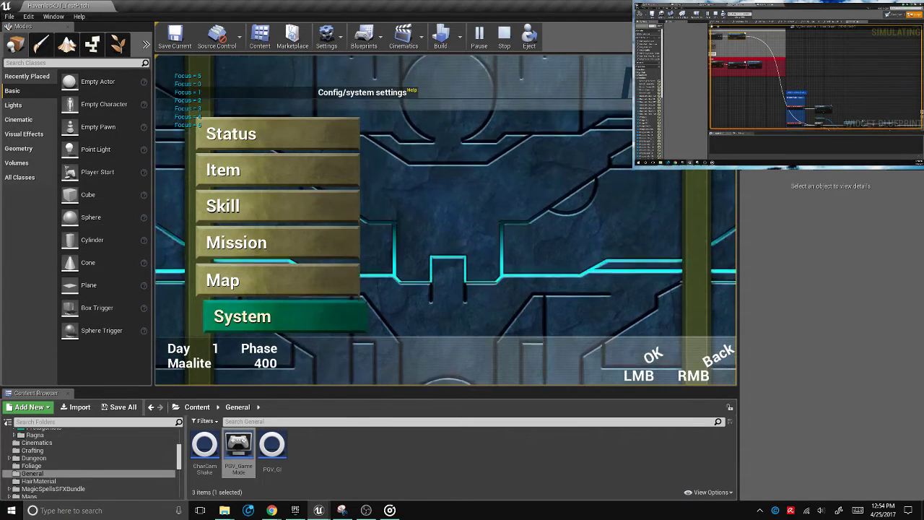
key("Return")
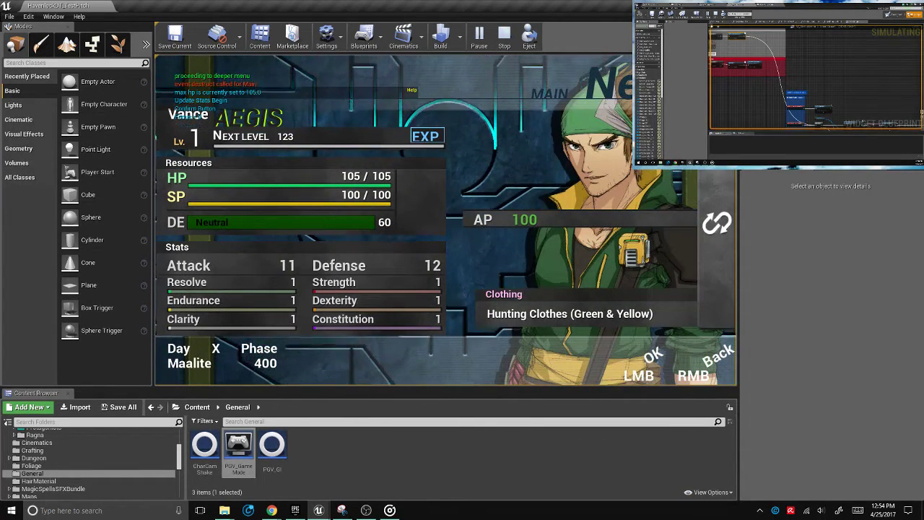
Flip the status screen between Main, Physicality and Condition pages, then stop Play-in-Editor
key("Right")
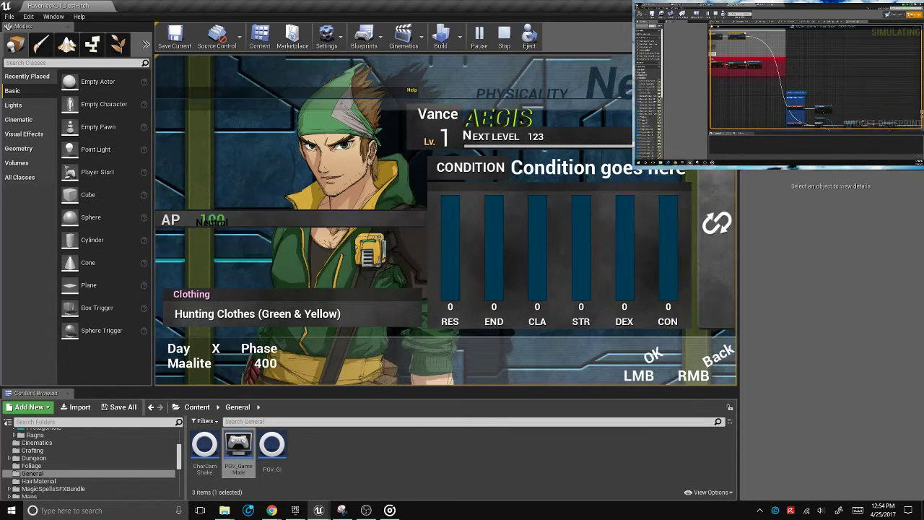
key("Left")
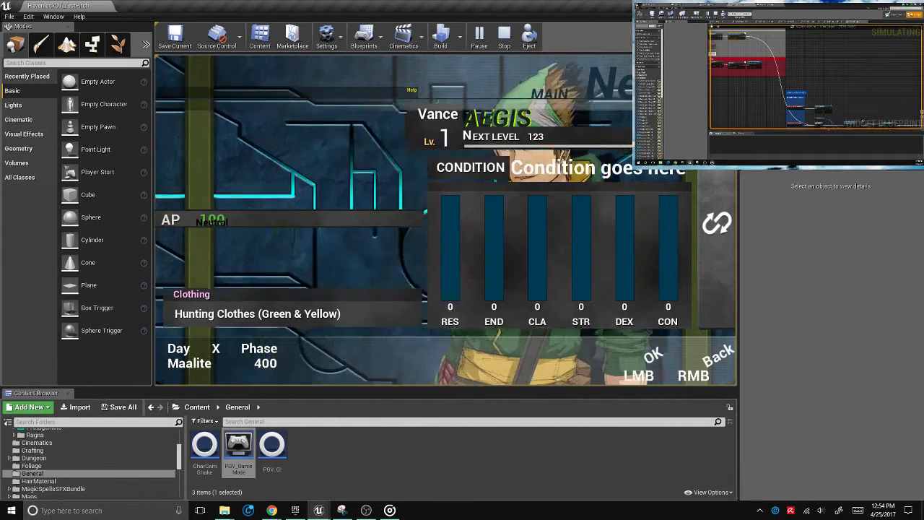
key("Right")
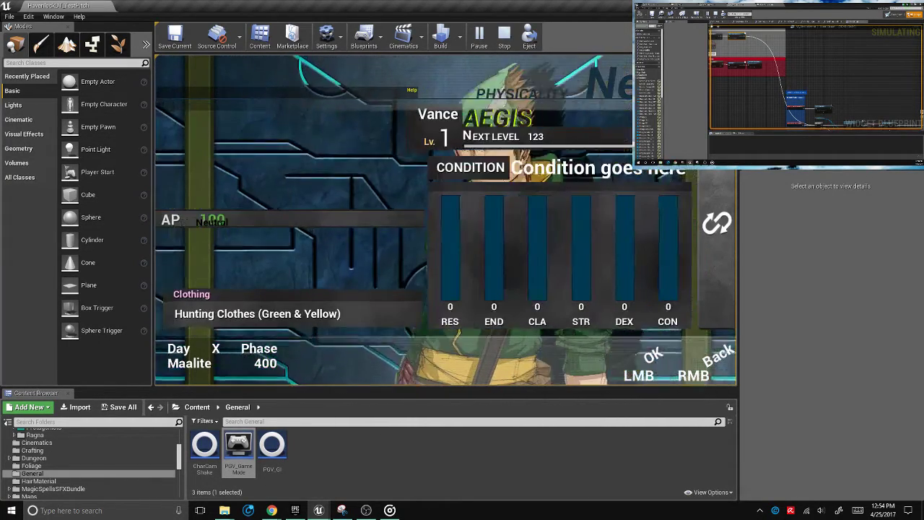
key("Left")
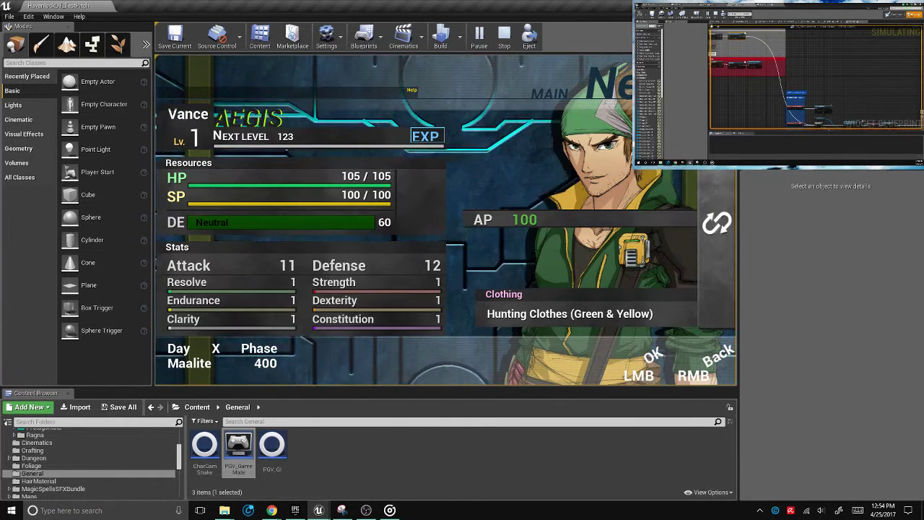
key("Right")
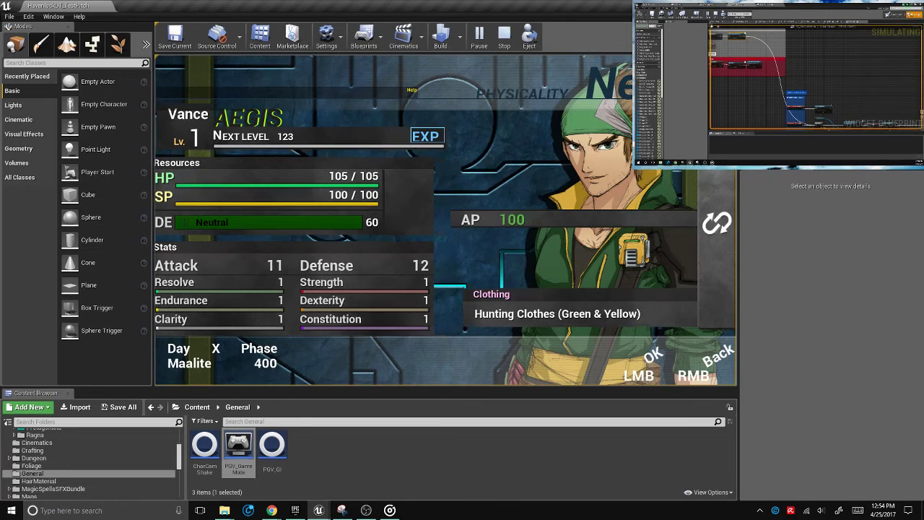
key("Right")
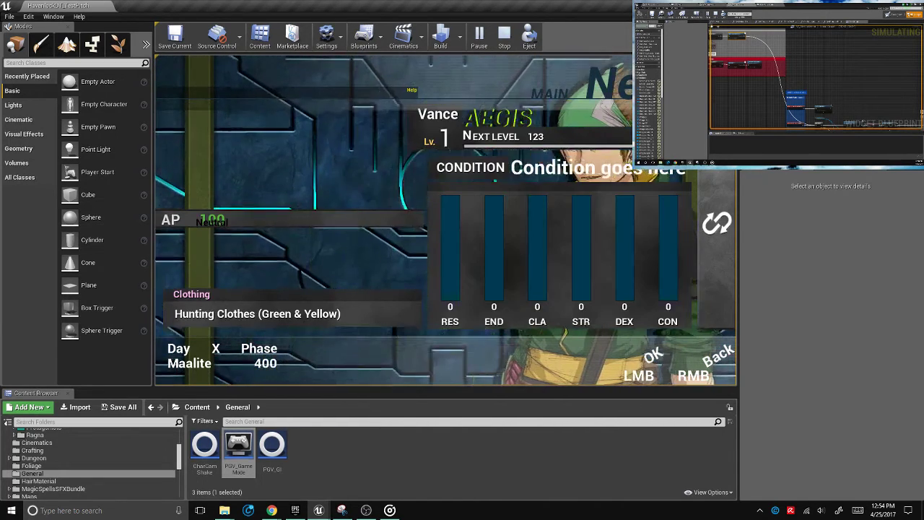
key("Left")
key("Right")
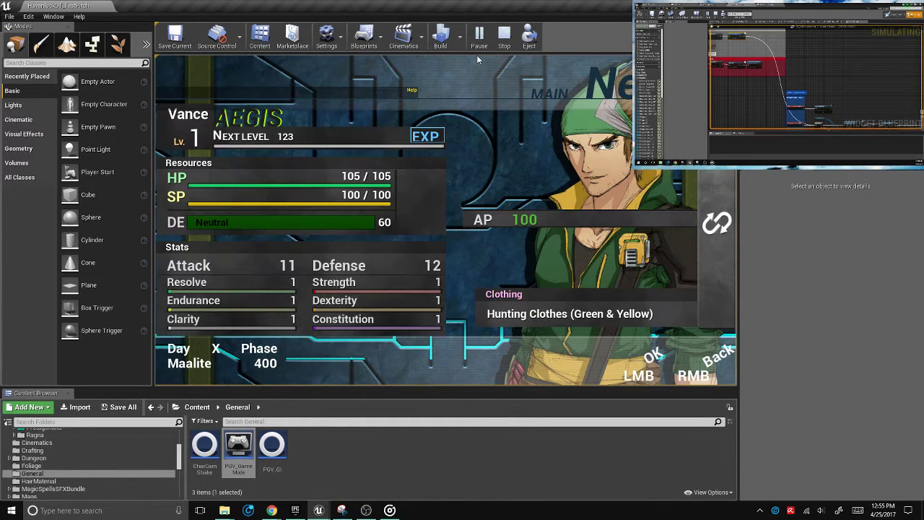
key("Escape")
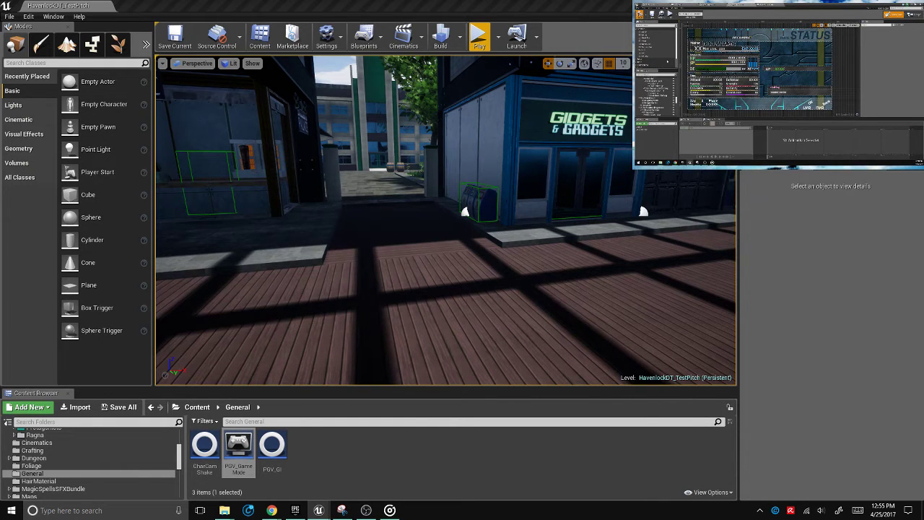
Play the level, confirm Vance, and open Status from the pause menu
left_click(478, 38)
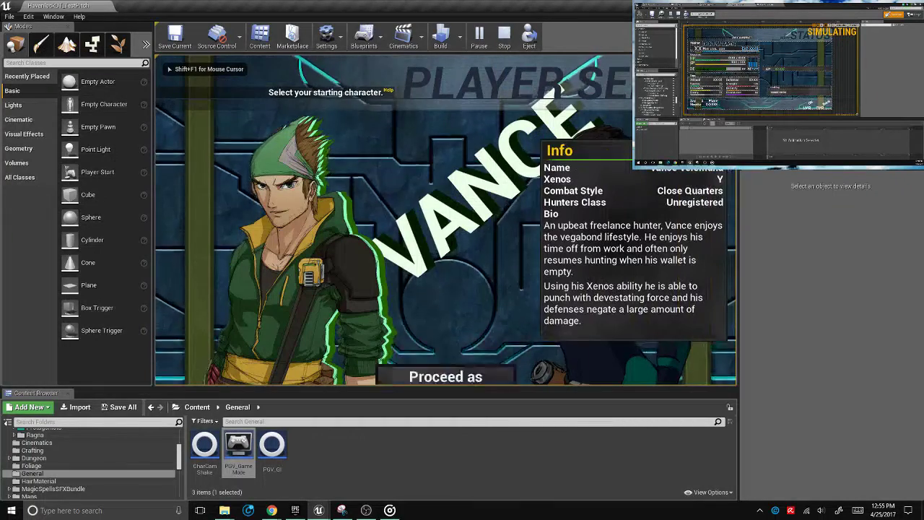
key("Return")
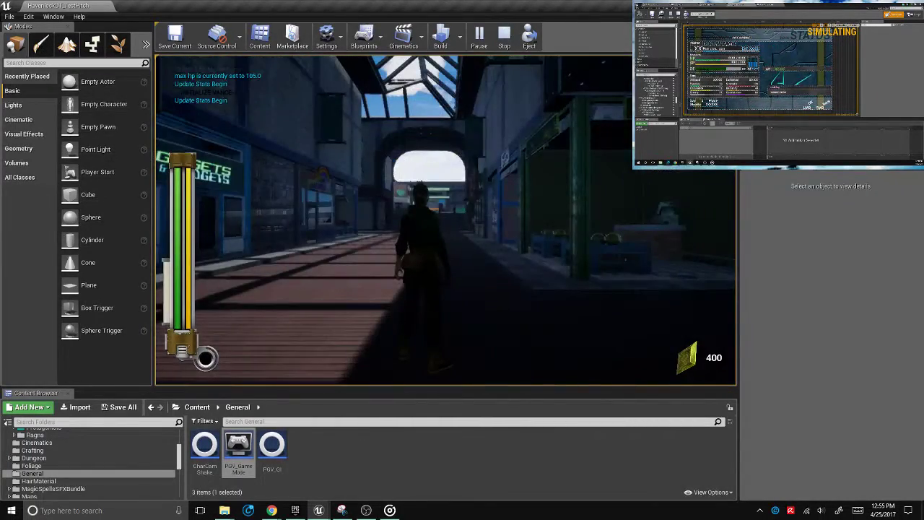
key("Escape")
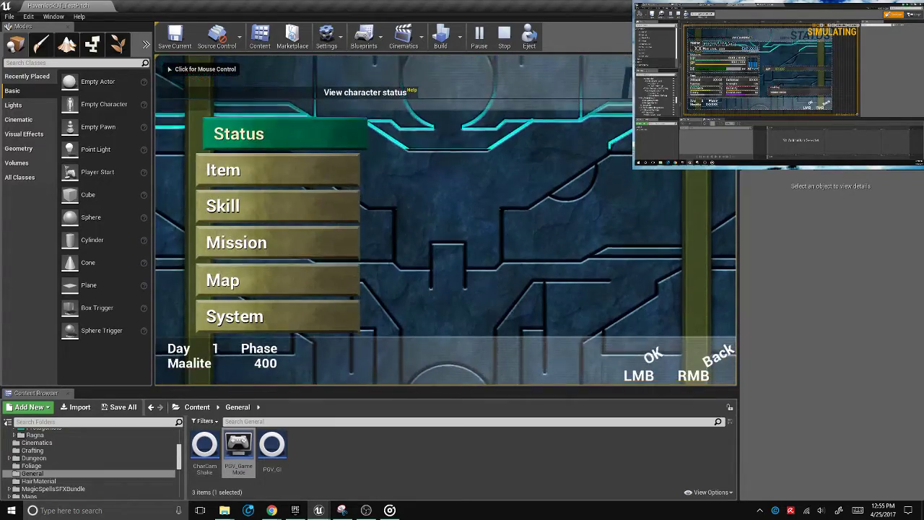
key("Return")
Toggle the status screen across Condition, Main and Physicality pages, then stop the session
key("Right")
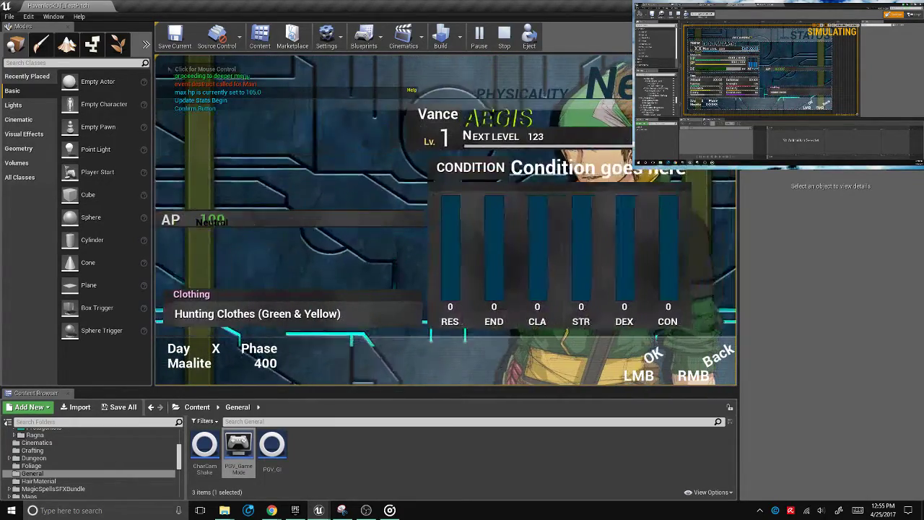
key("Left")
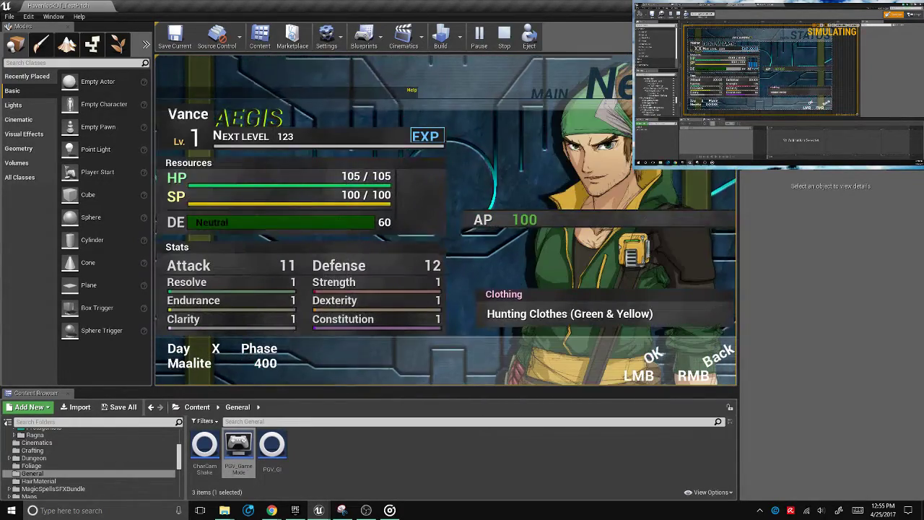
key("Right")
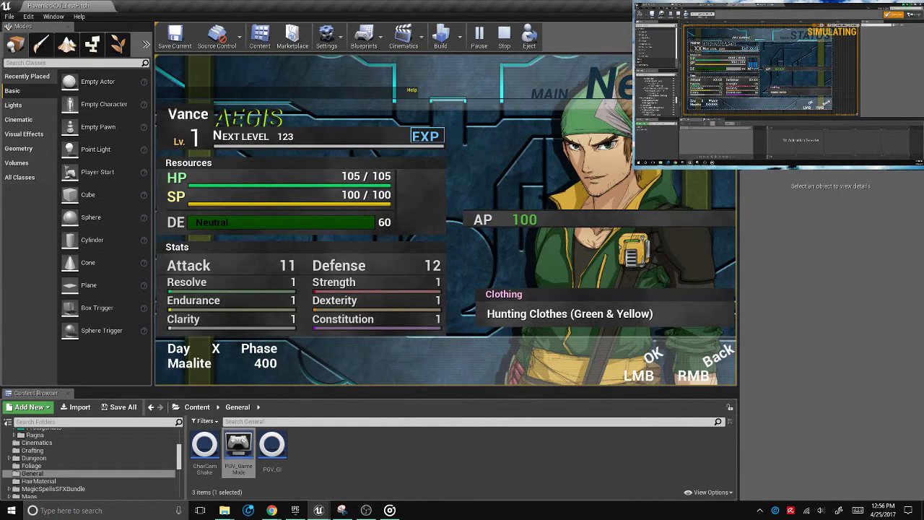
key("Right")
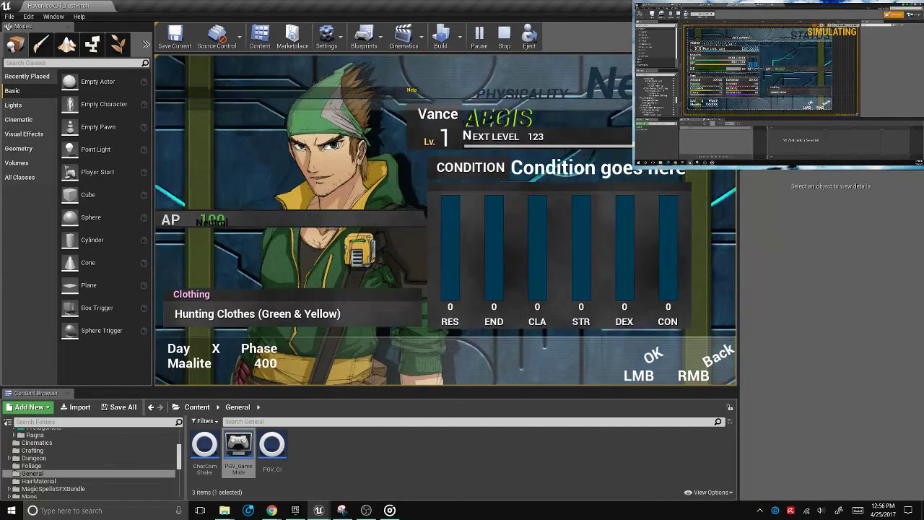
key("Left")
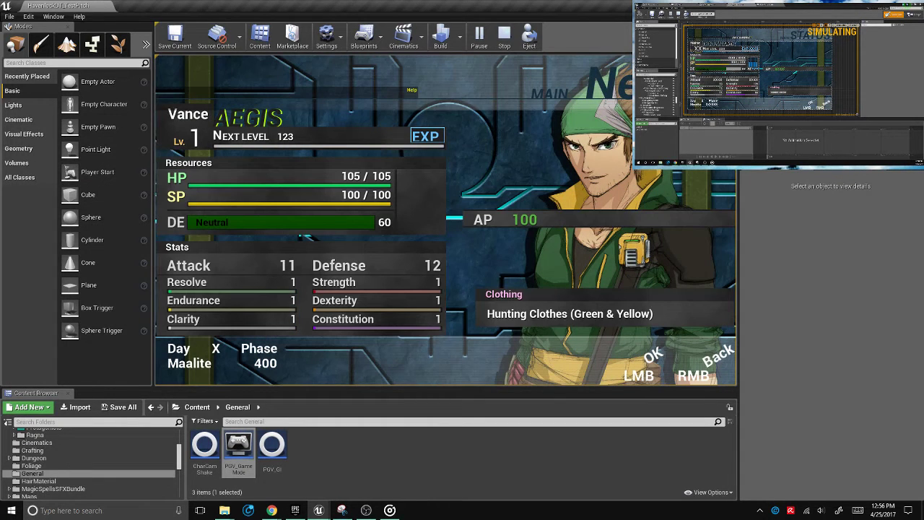
key("Escape")
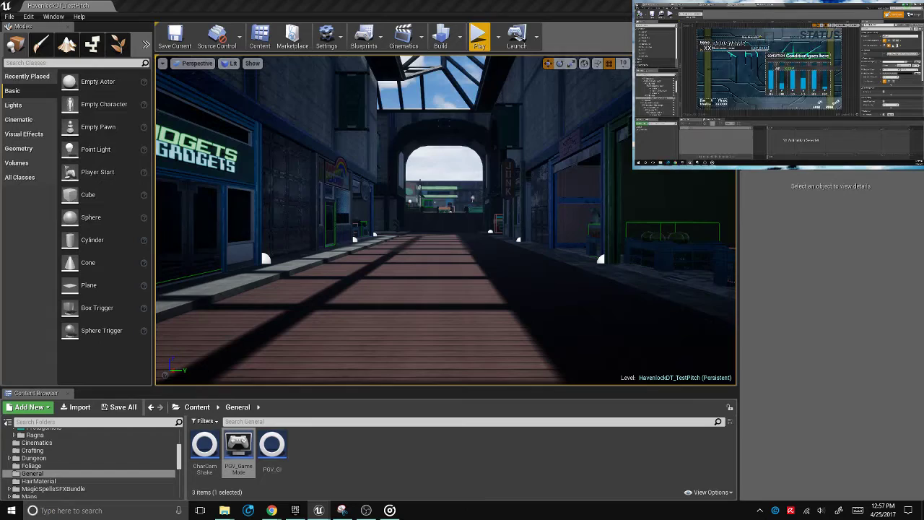
Start a new play-in-editor session and confirm proceeding as Vance
left_click(479, 36)
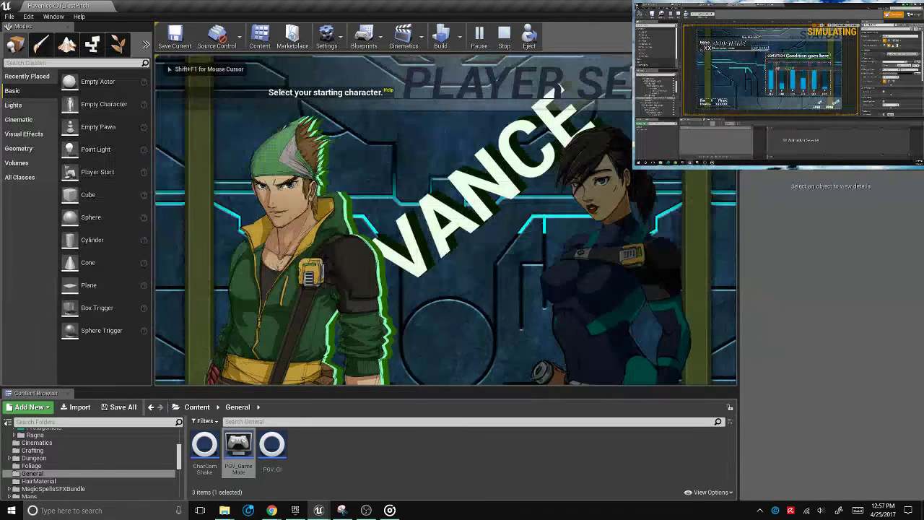
key("Return")
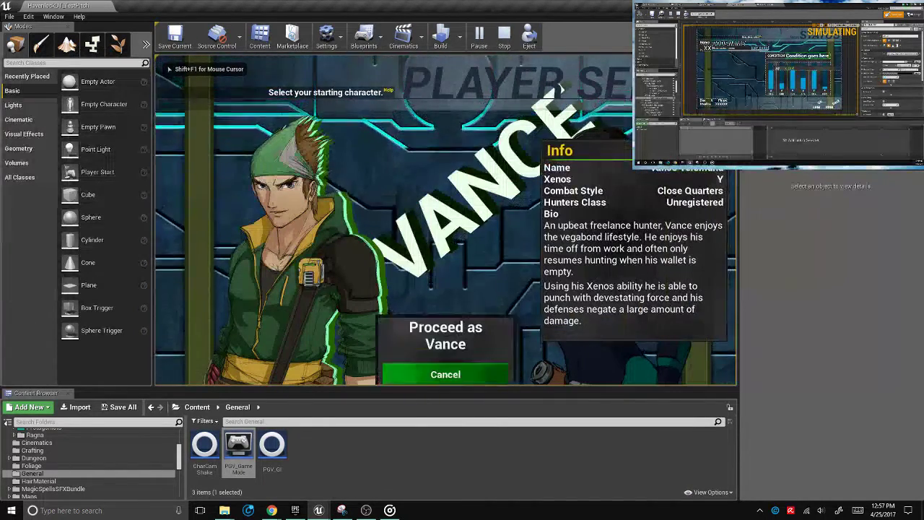
key("Down")
key("Return")
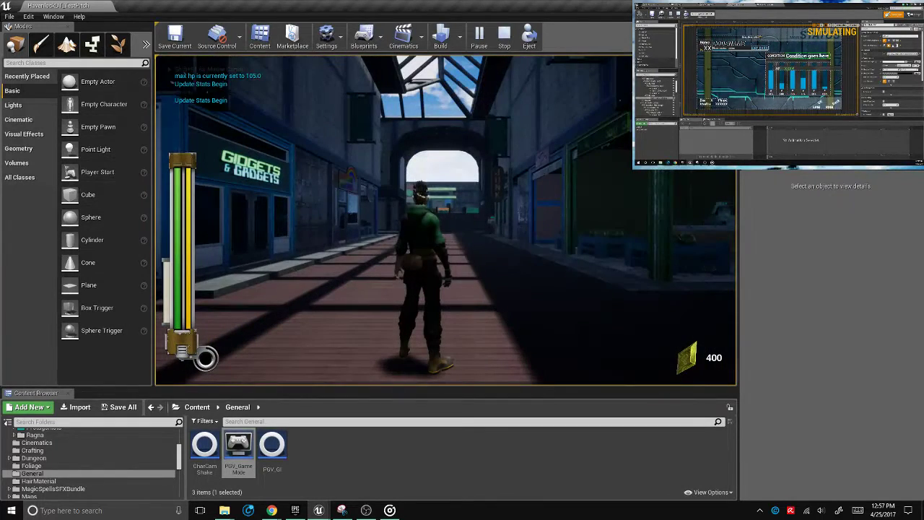
Move the character, open Vance's status screen from the pause menu, then stop the session
key("a")
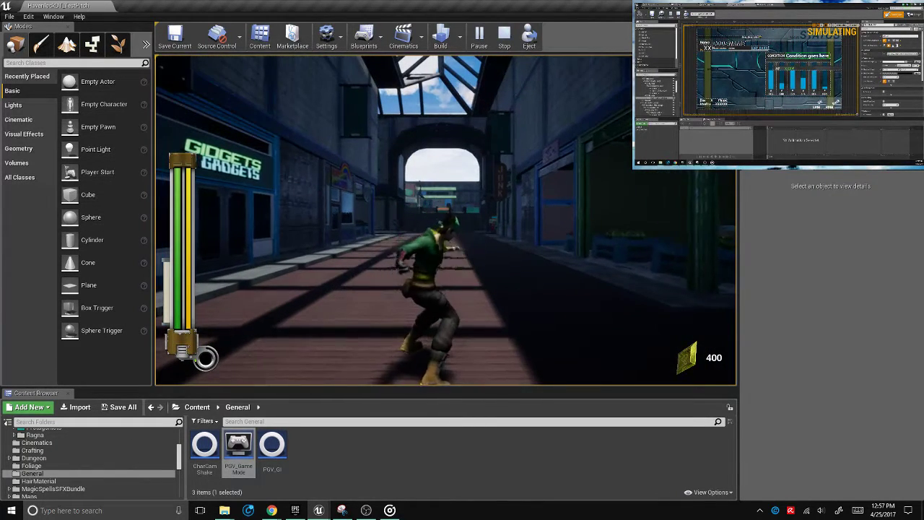
key("Tab")
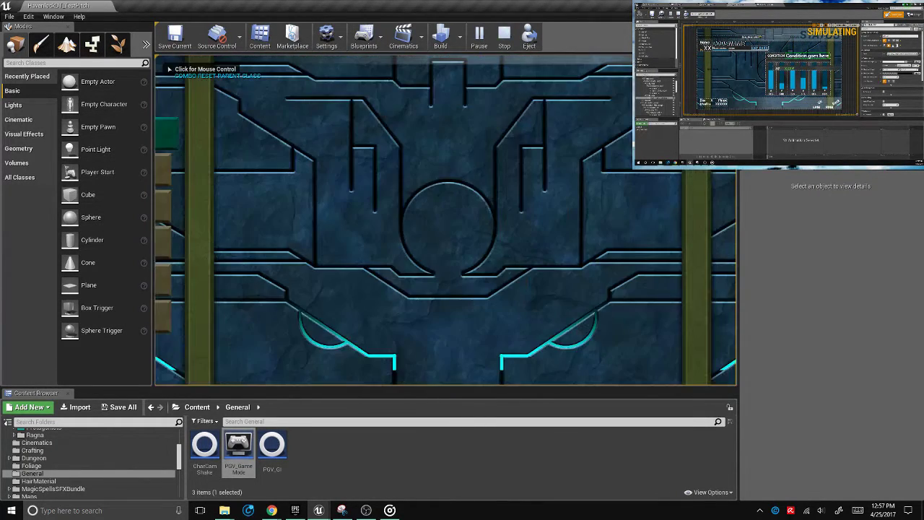
key("Return")
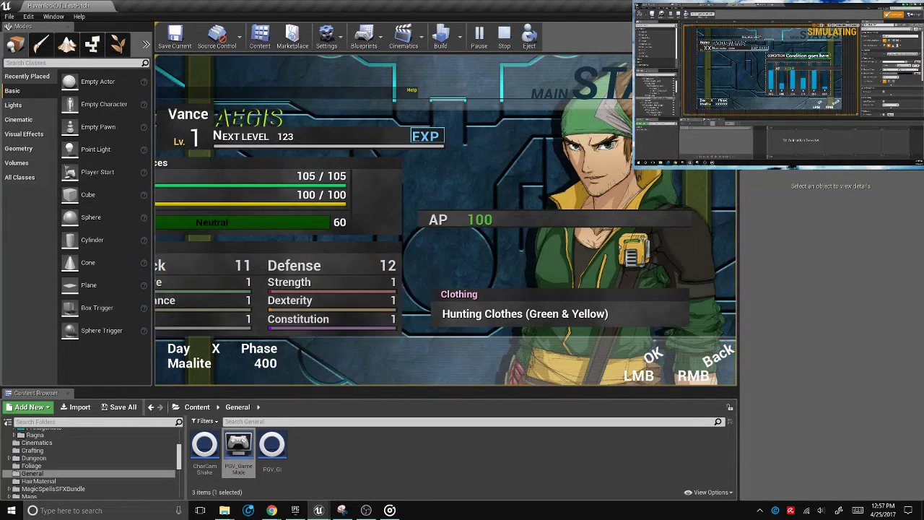
key("Escape")
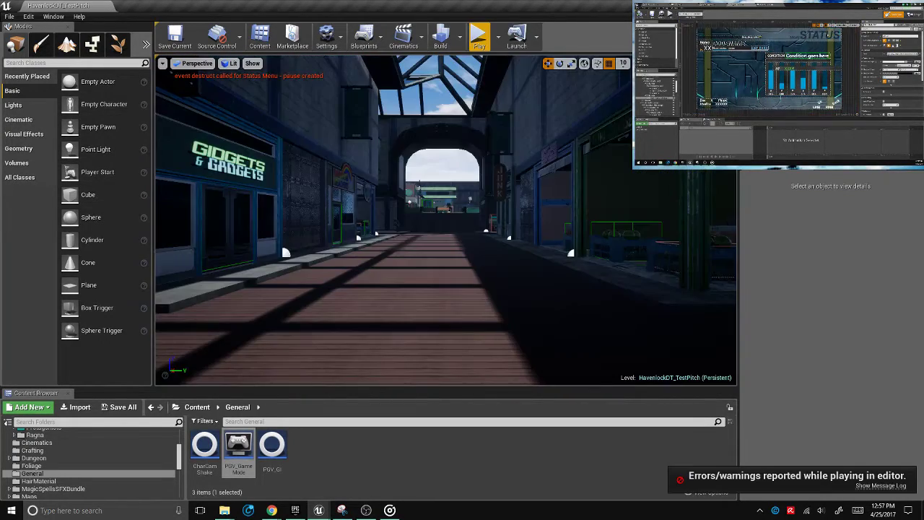
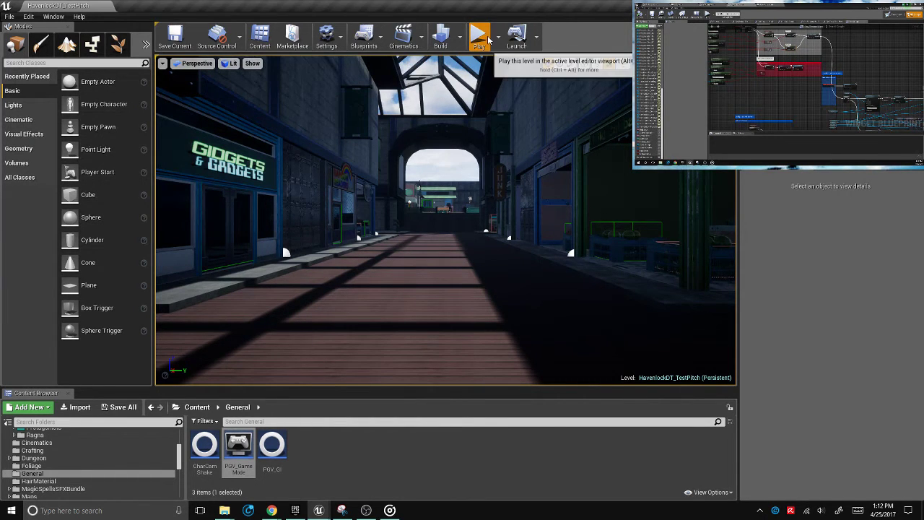
Start a play-in-editor test and confirm Vance on the character-select screen
left_click(480, 36)
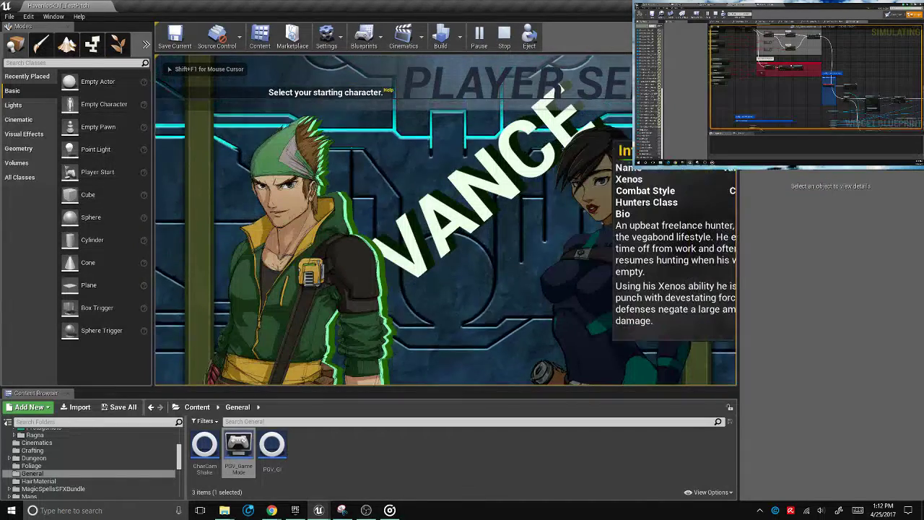
key("Return")
key("Escape")
key("Return")
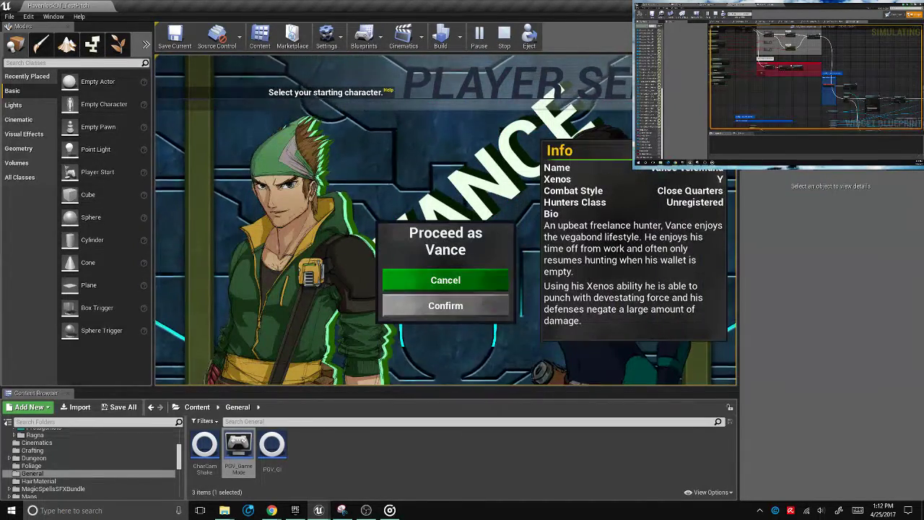
key("Down")
key("Return")
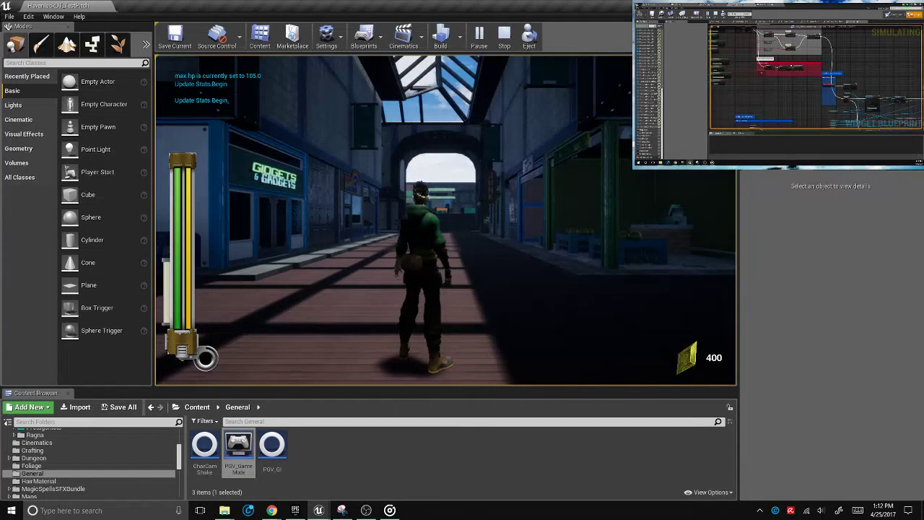
Open the Status screen, toggle Main and Physicality pages twice, then stop the test
key("Tab")
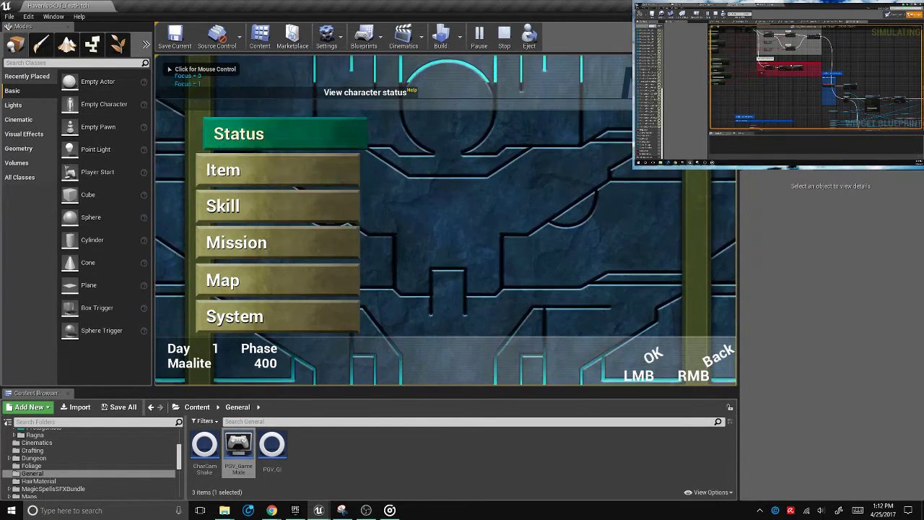
key("Return")
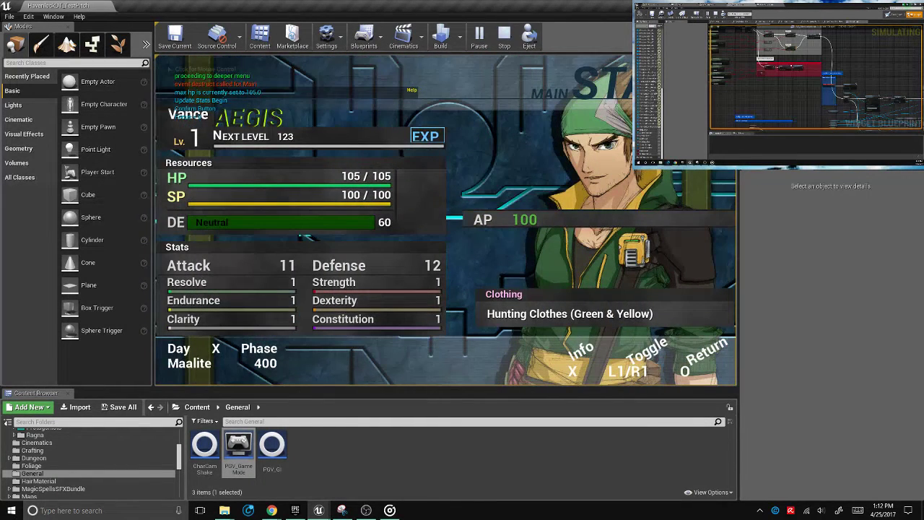
key("e")
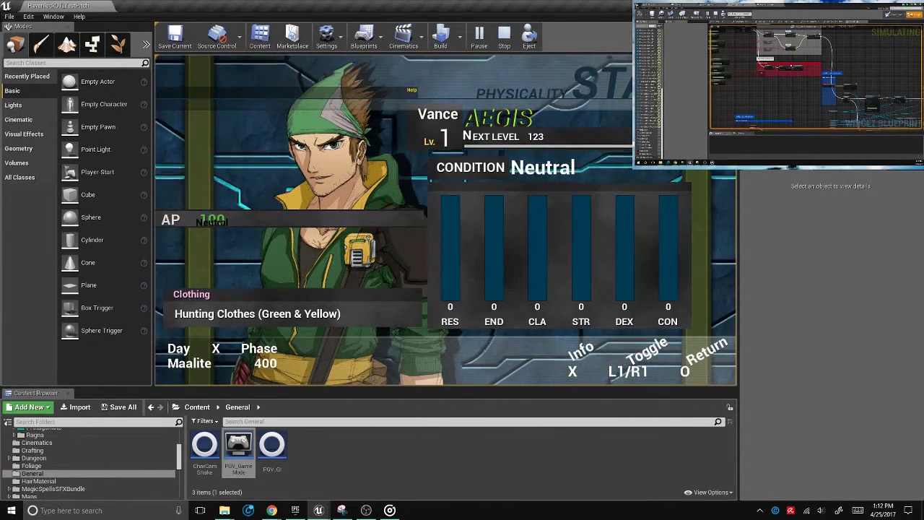
key("e")
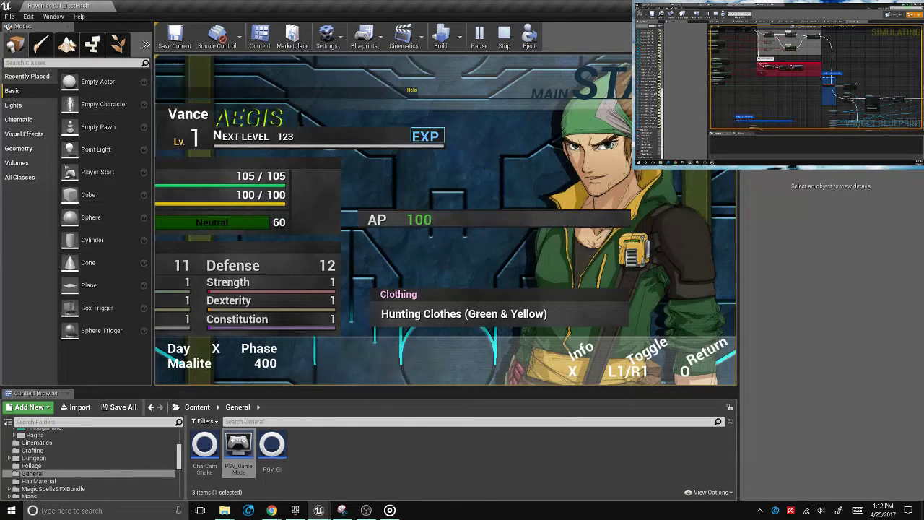
key("e")
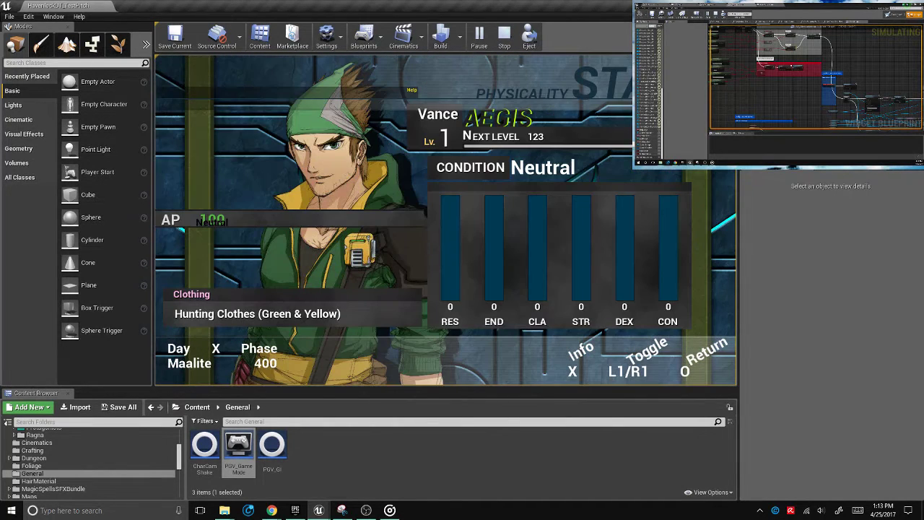
key("e")
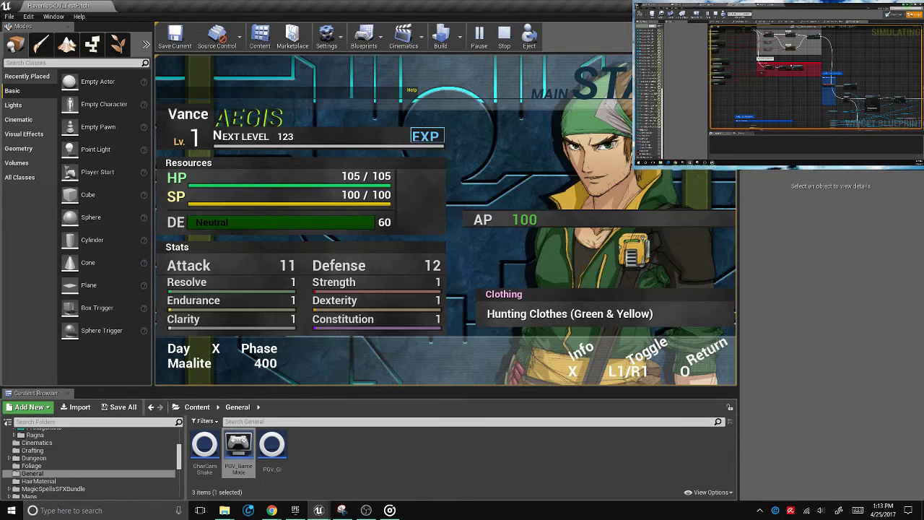
key("Escape")
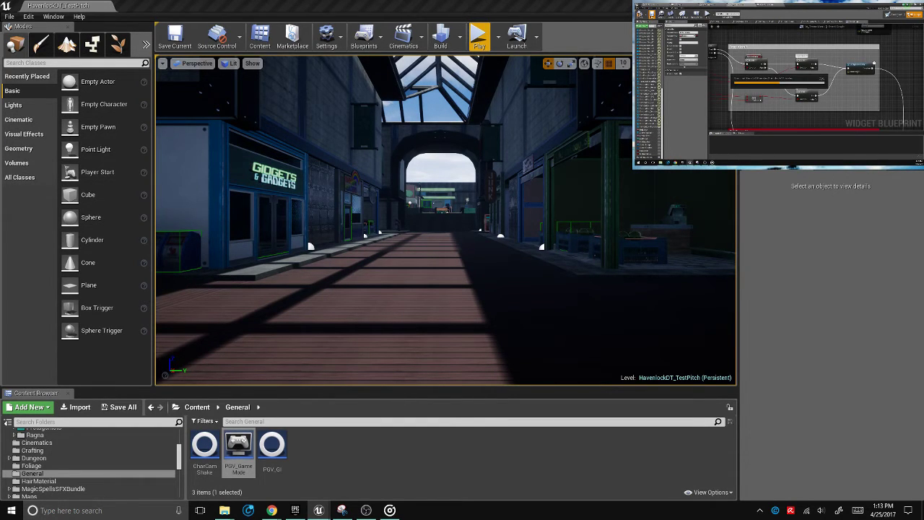
Start another play-in-editor test and confirm proceeding as Vance
left_click(478, 36)
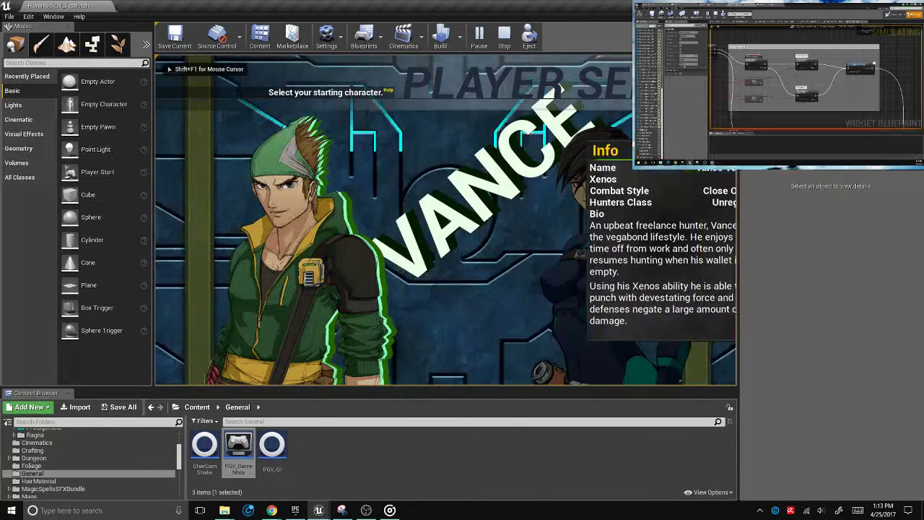
key("Return")
key("Down")
key("Return")
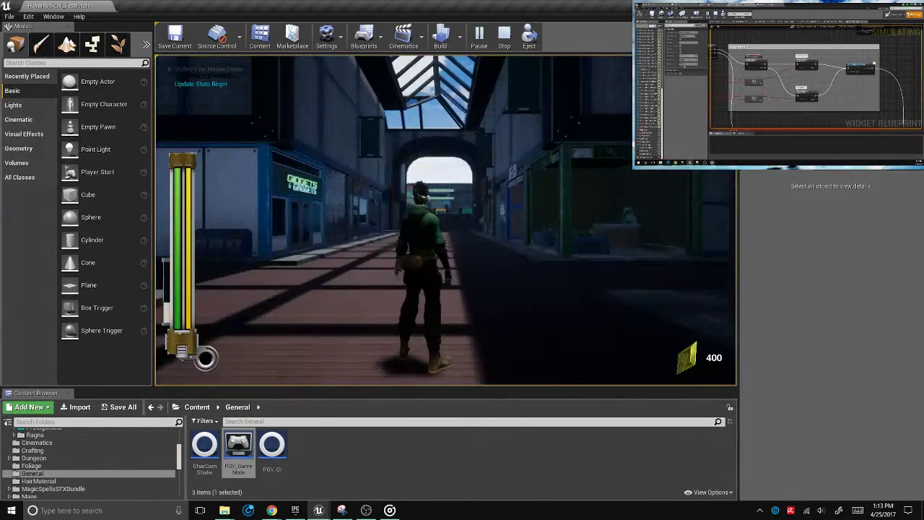
Open Status from the menu, flip between Main and Physicality three times, then stop playing
key("Tab")
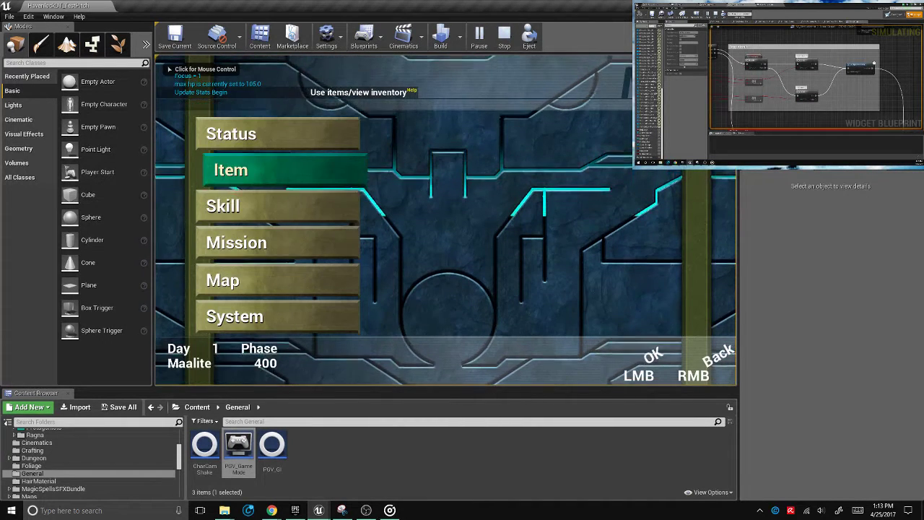
key("Up")
key("Return")
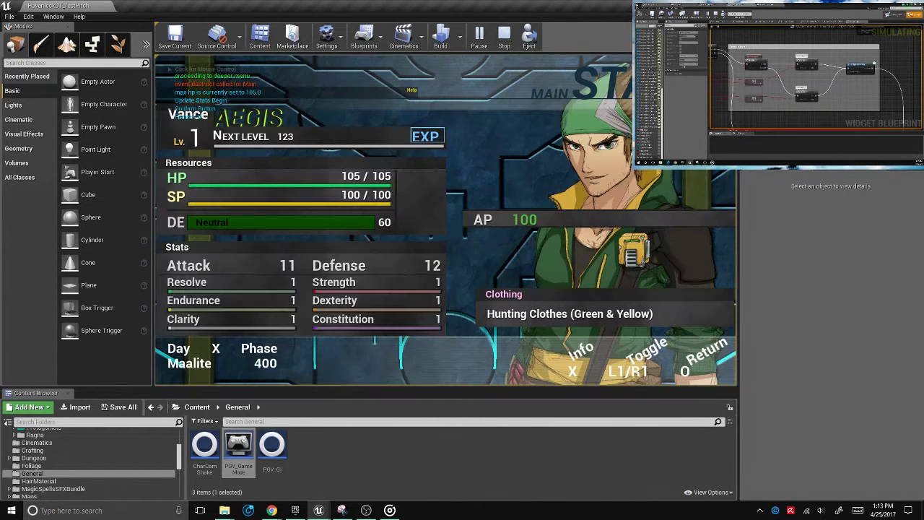
key("e")
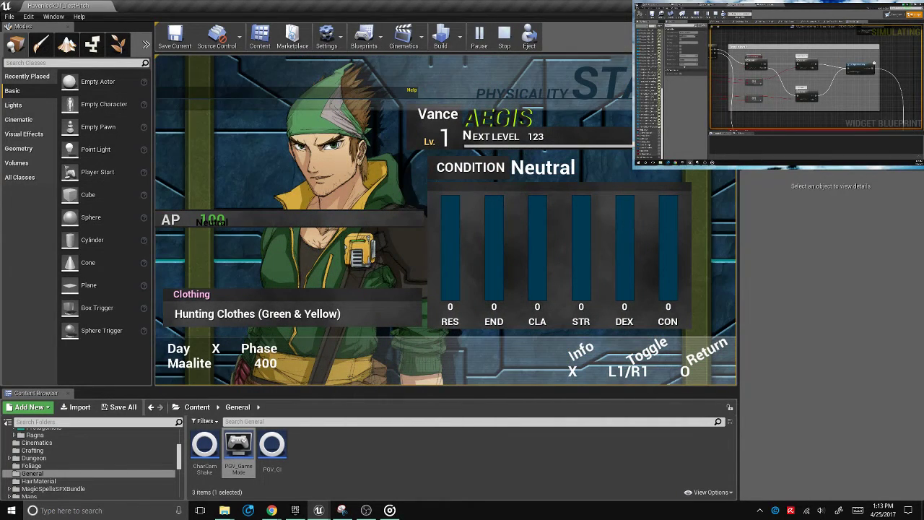
key("e")
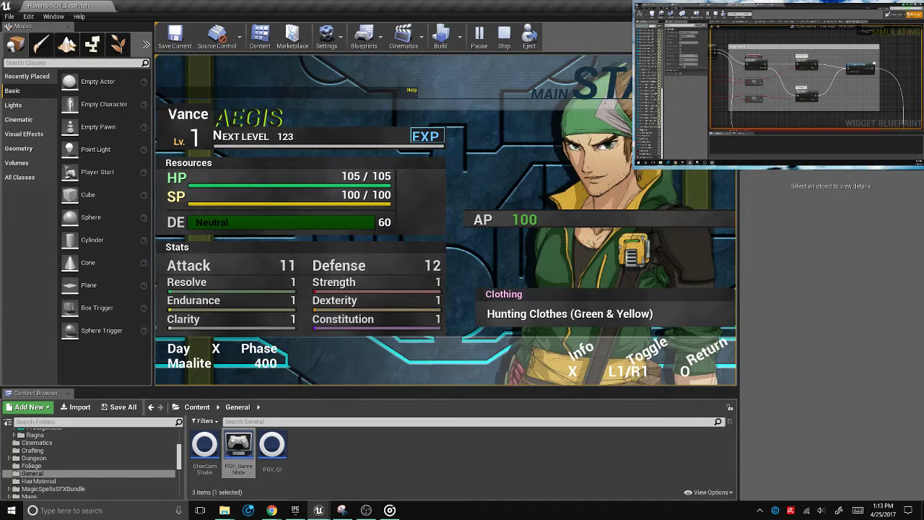
key("e")
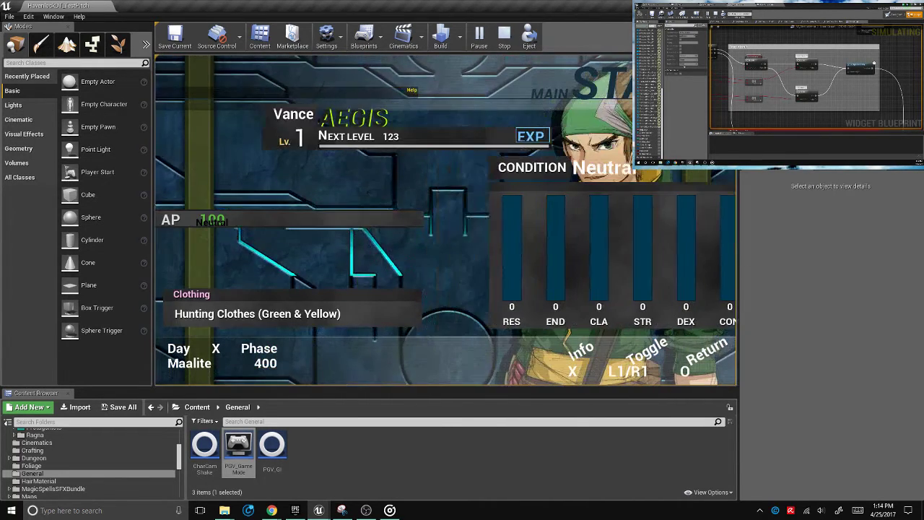
key("e")
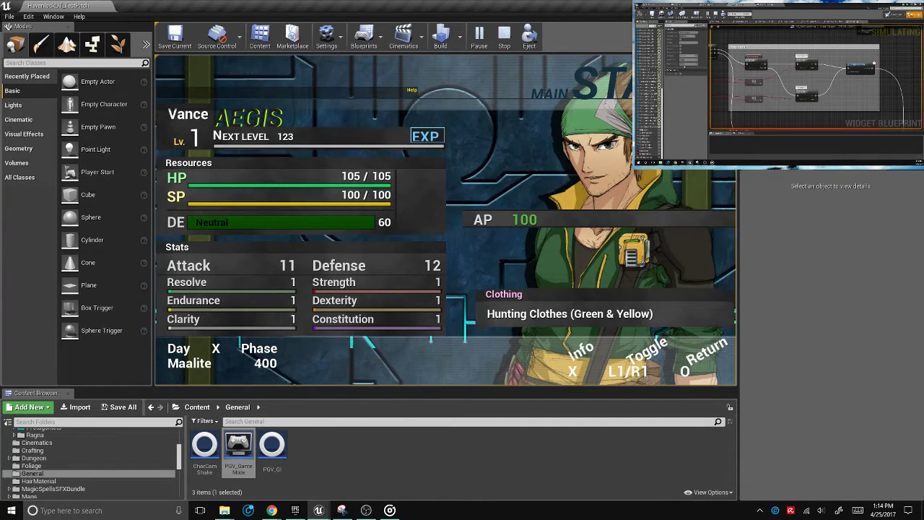
key("e")
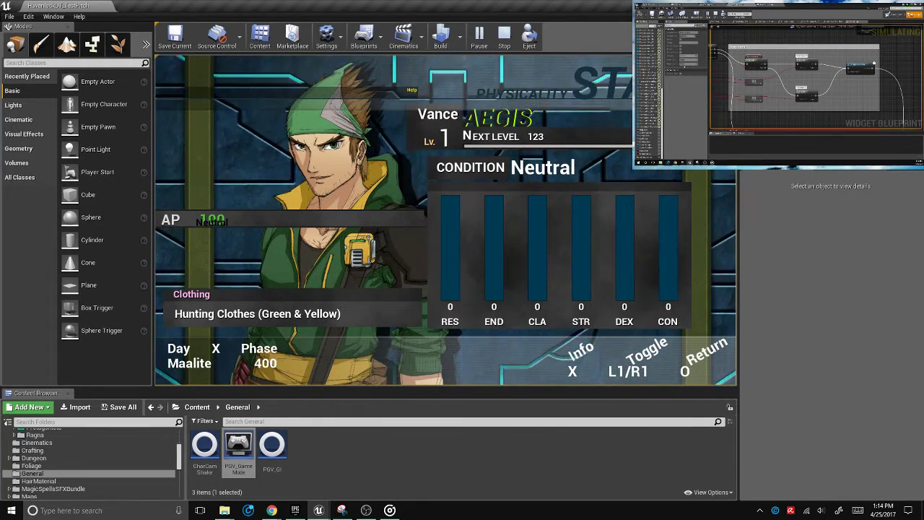
key("e")
key("Escape")
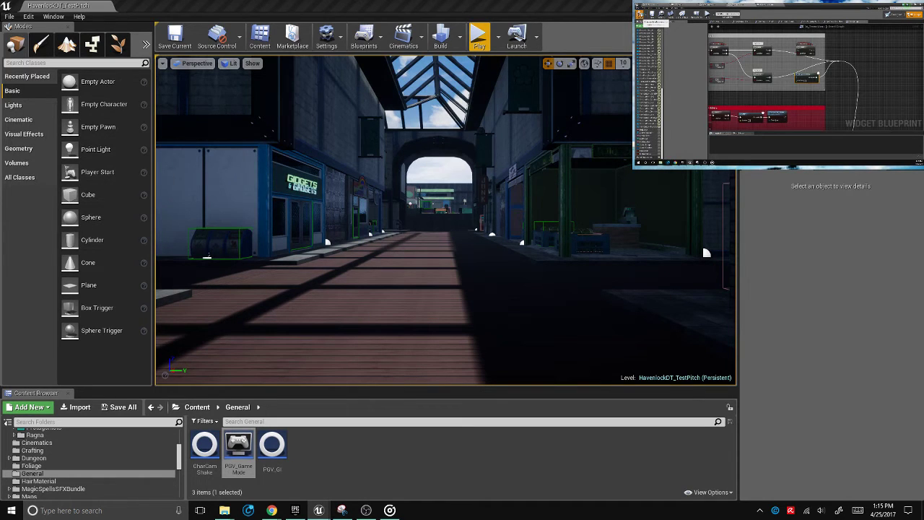
Start playing the level and confirm Vance as the starting character
left_click(479, 36)
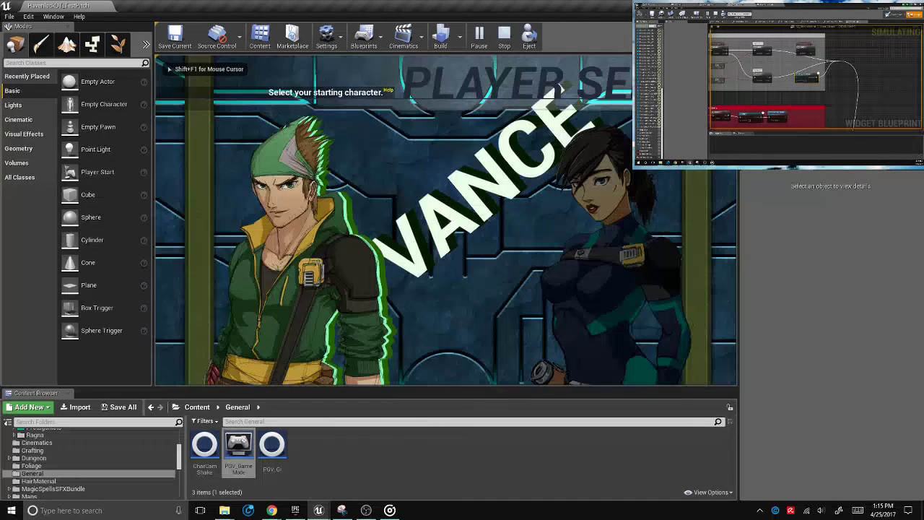
left_click(304, 217)
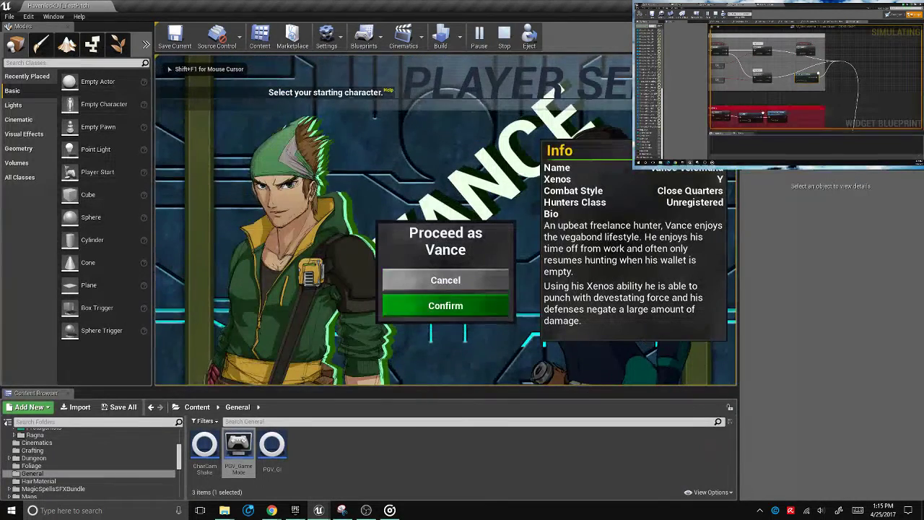
left_click(423, 305)
Open the Status screen from the pause menu, flip Main/Physicality pages, then close it
key("Tab")
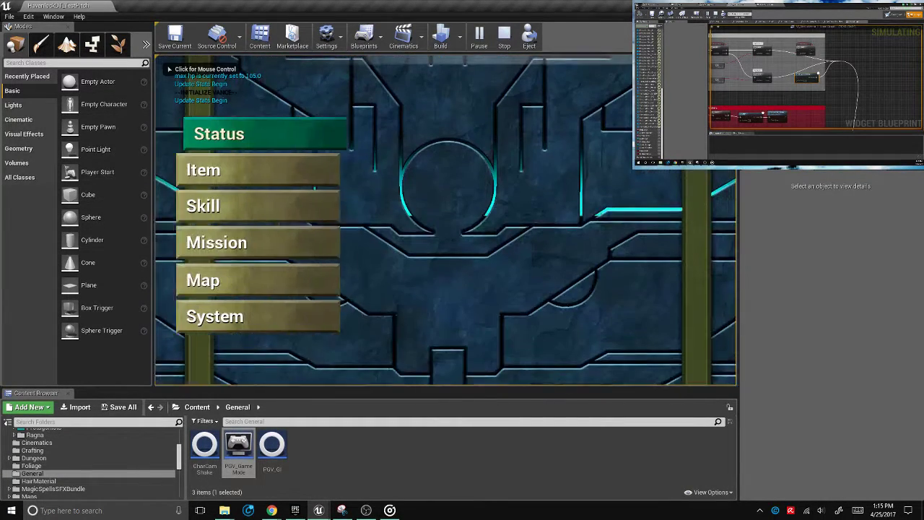
key("Return")
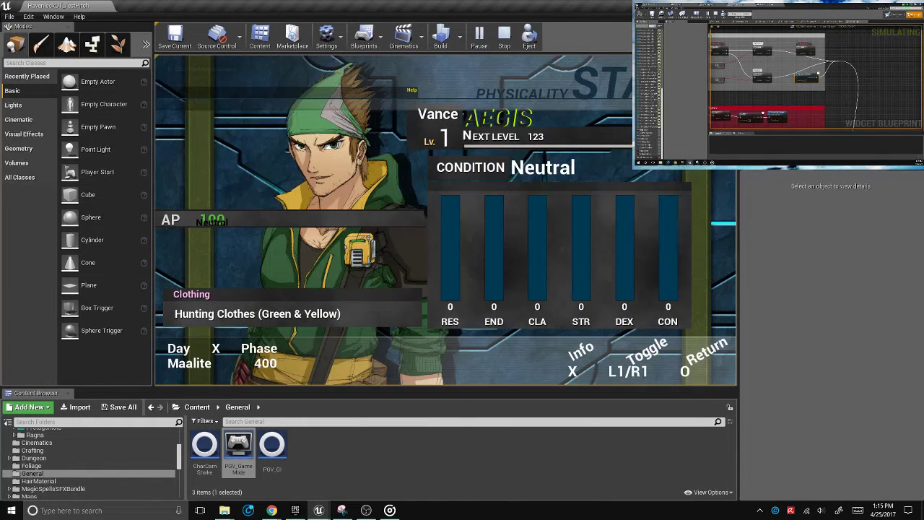
key("e")
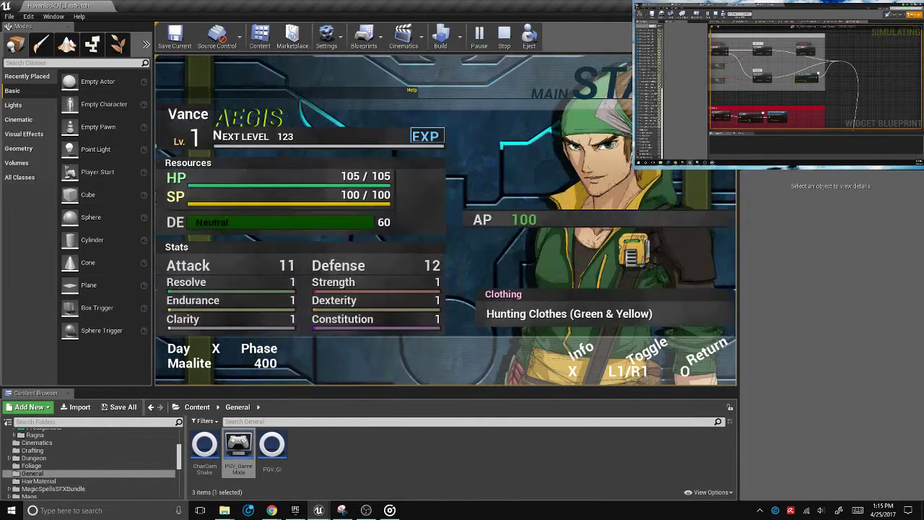
key("e")
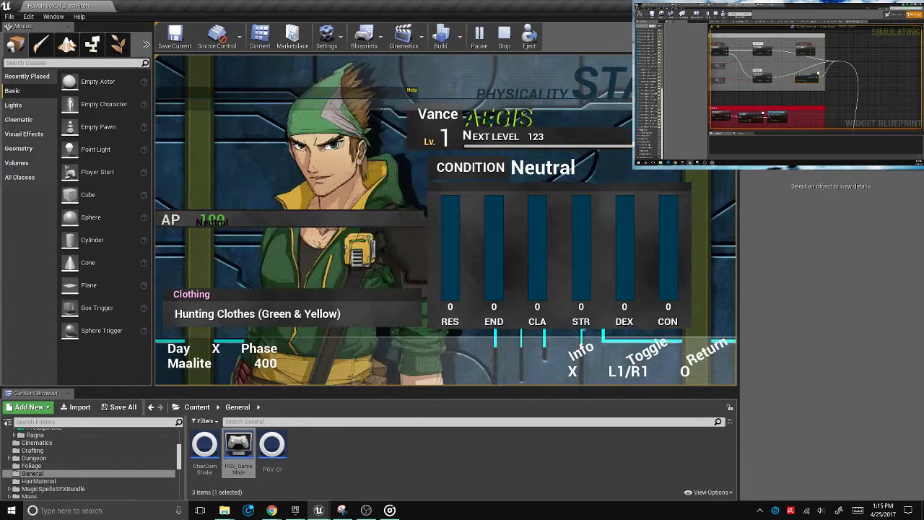
key("e")
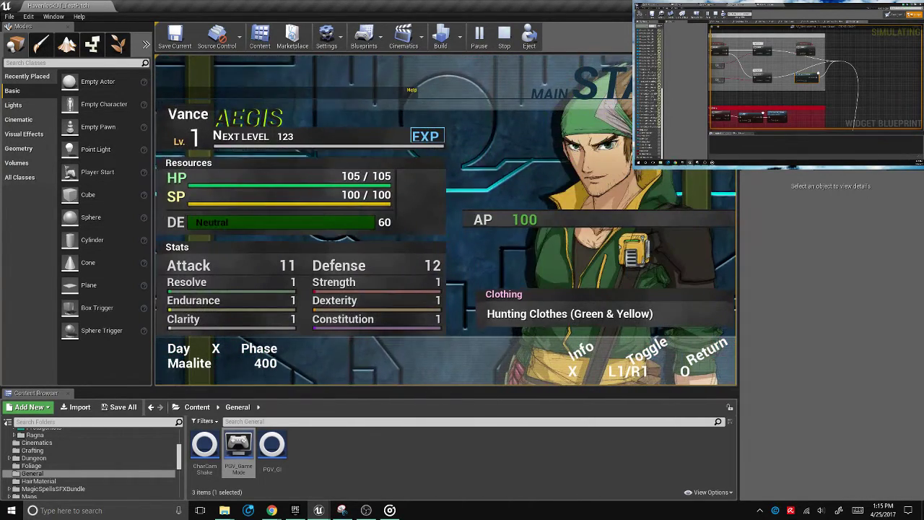
key("Escape")
key("Escape")
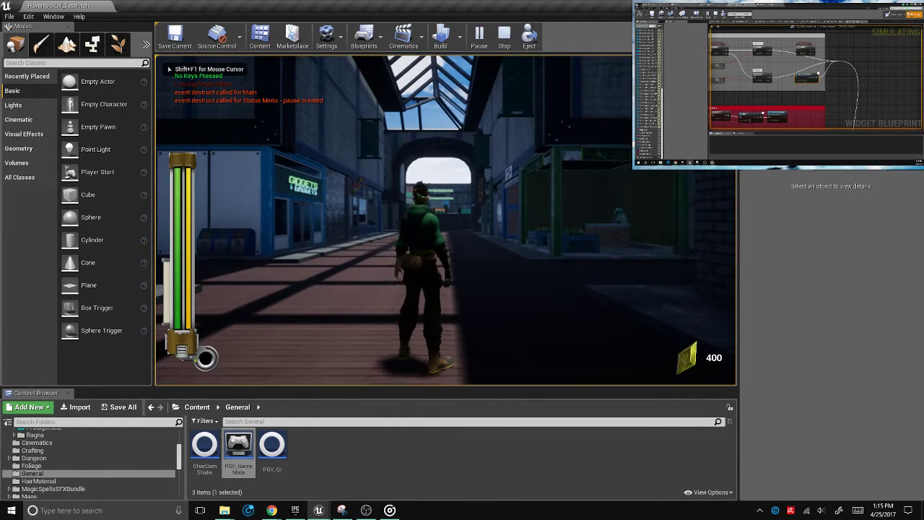
Walk forward, check the Status screen, trigger the EXP gain popup and dismiss the party experience card
key("w")
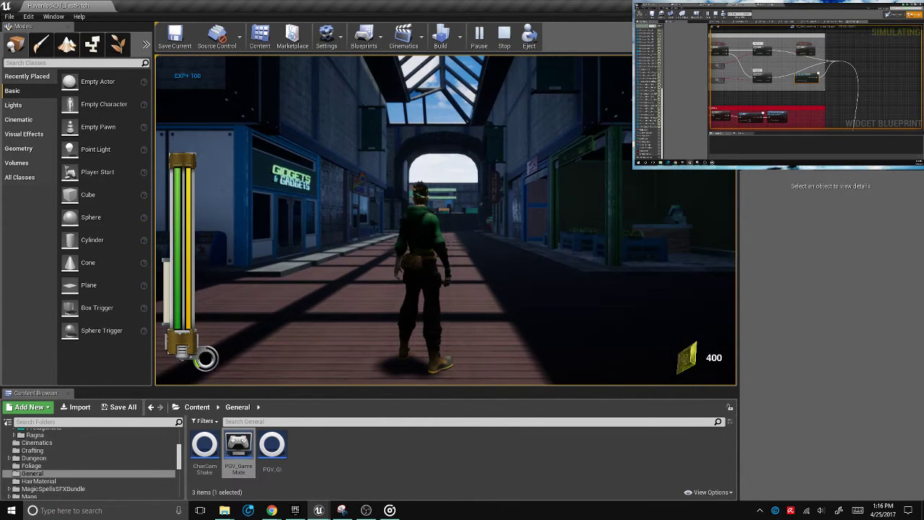
key("Tab")
key("Return")
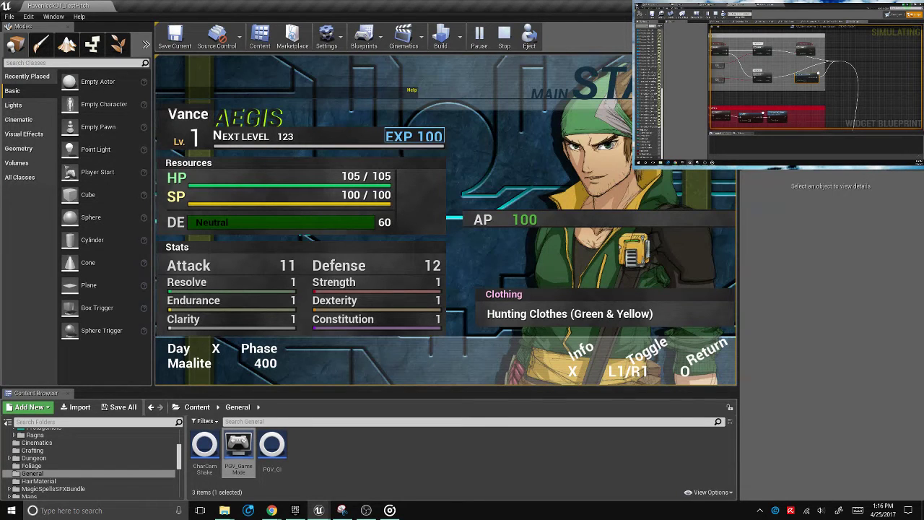
key("Escape")
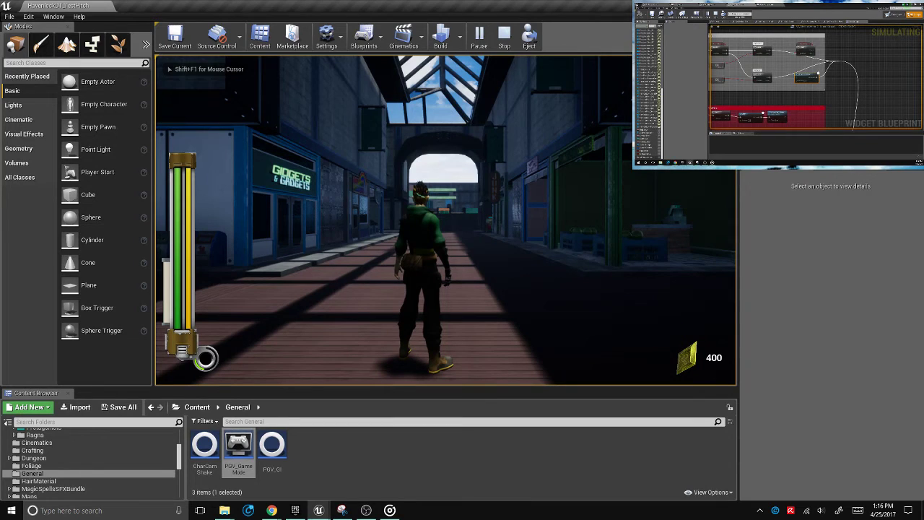
key("Escape")
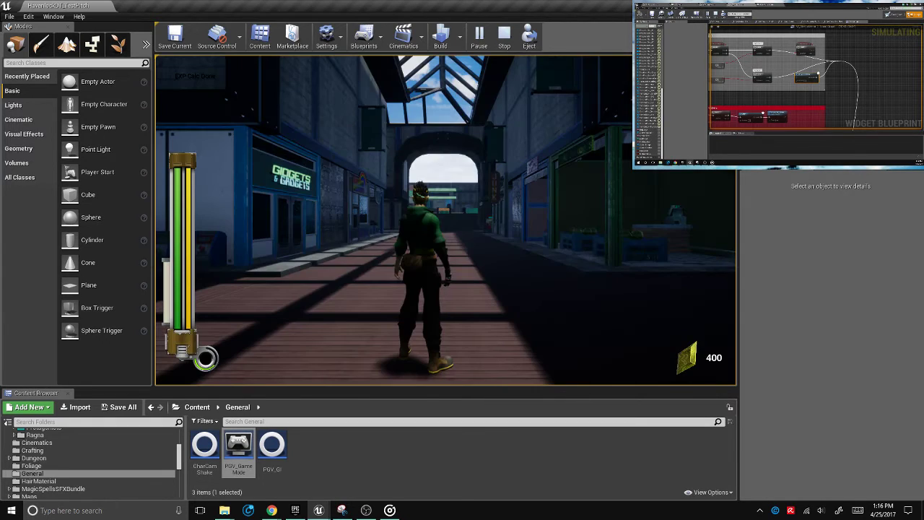
key("Escape")
key("Return")
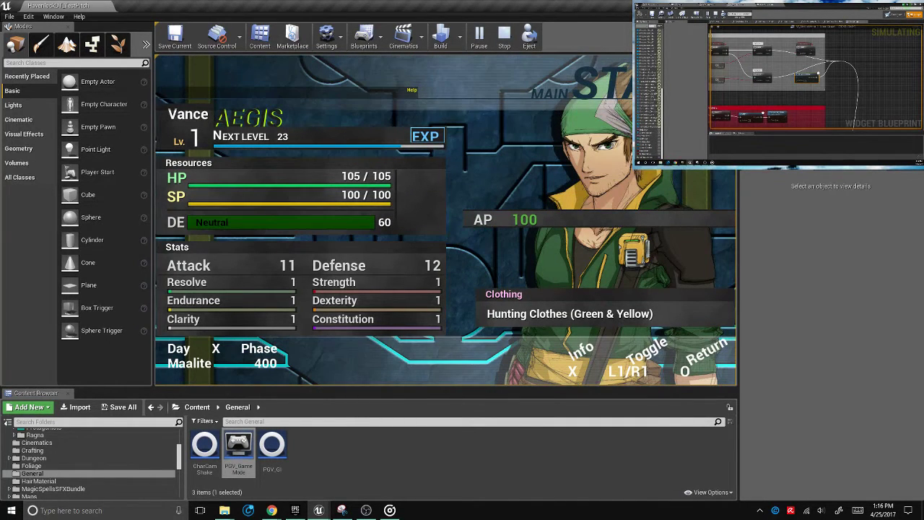
key("Escape")
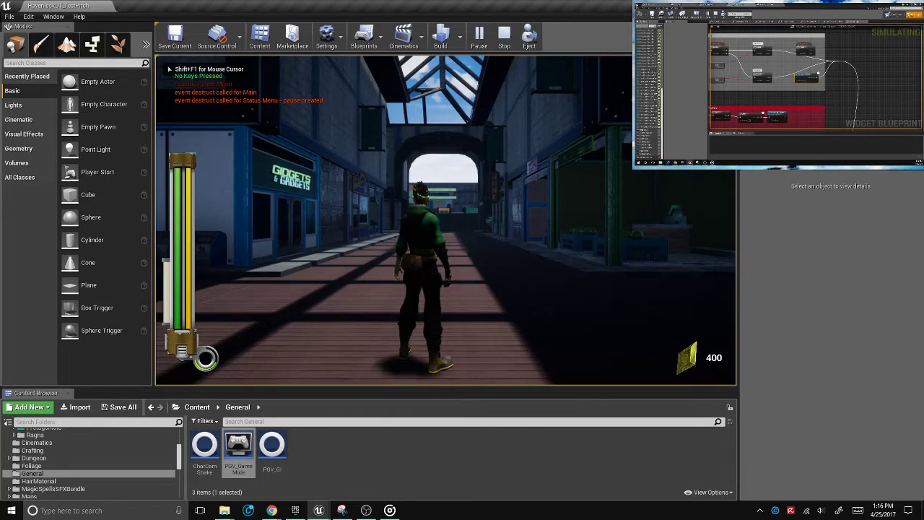
key("Escape")
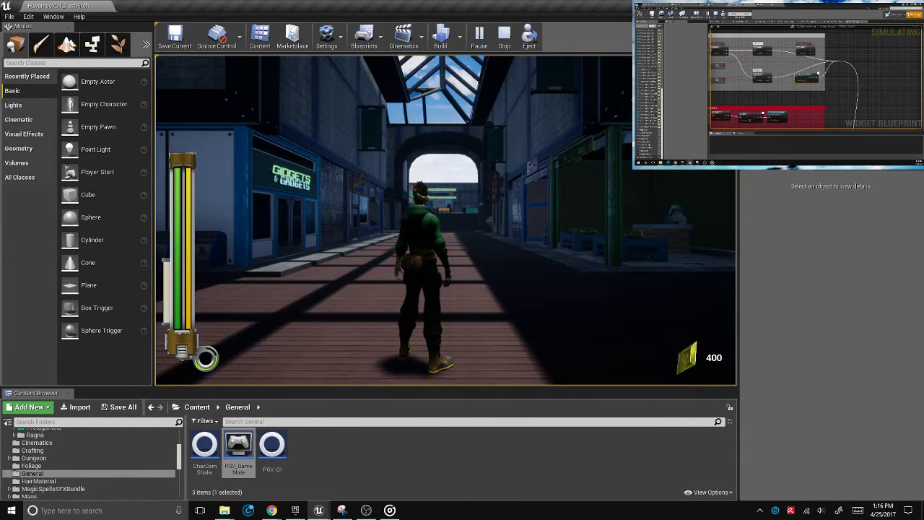
After the experience card, review the level-2 stats on the Status page, close the menus, and stop playing
key("Escape")
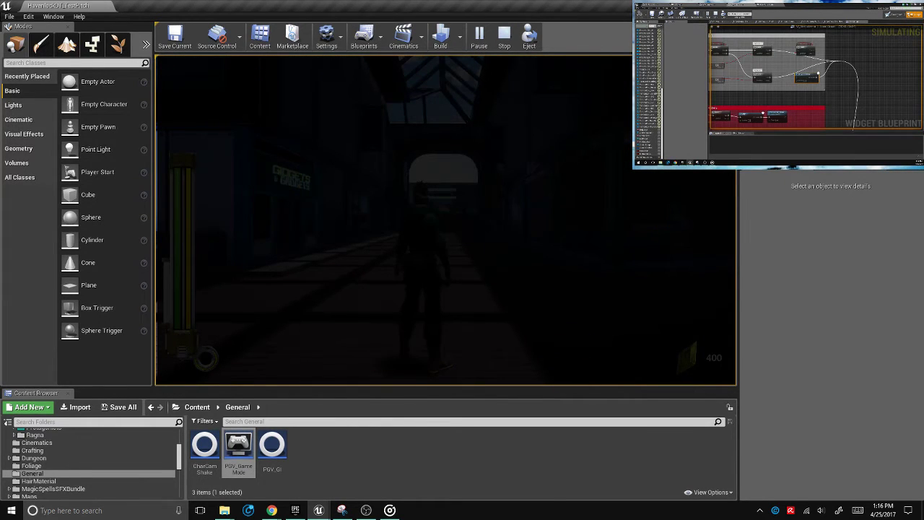
key("Escape")
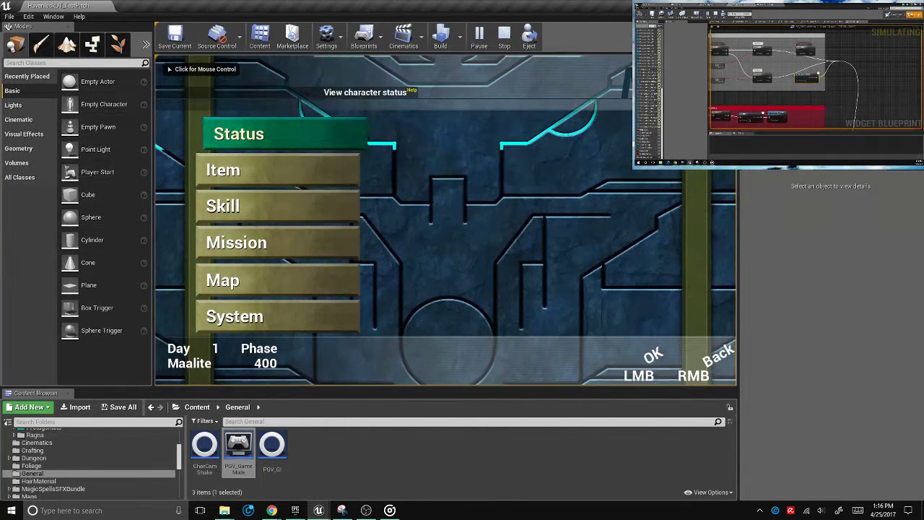
key("Return")
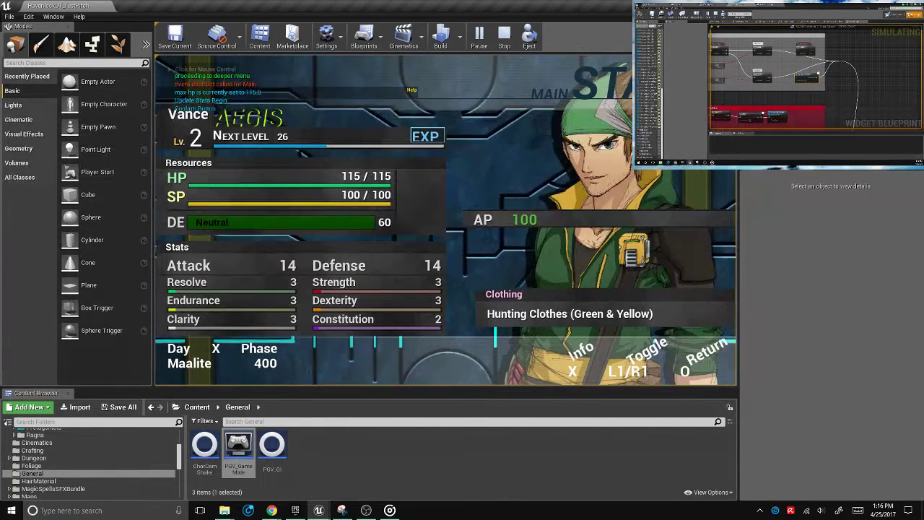
key("Escape")
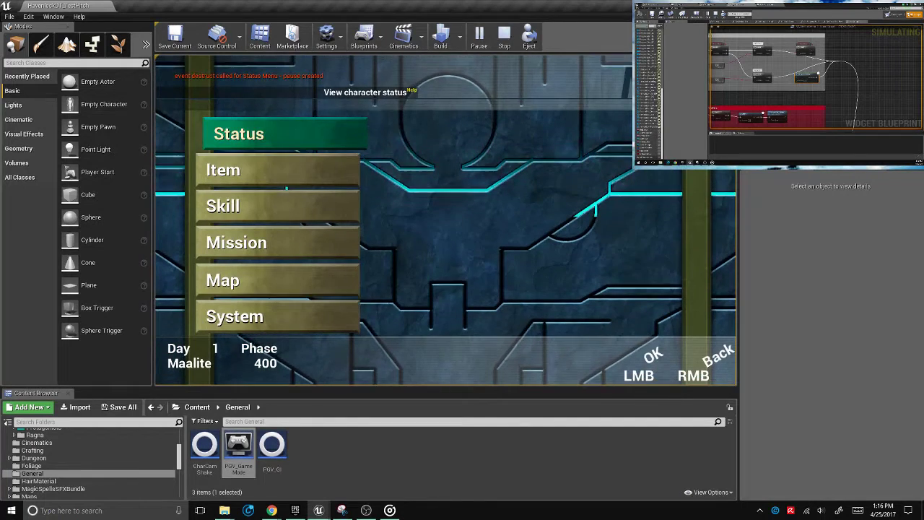
key("Return")
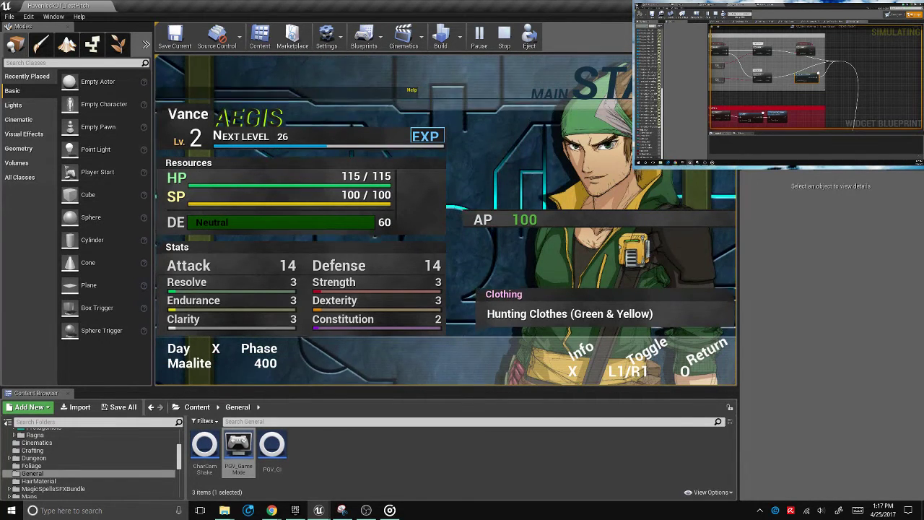
key("Escape")
key("Down")
key("Escape")
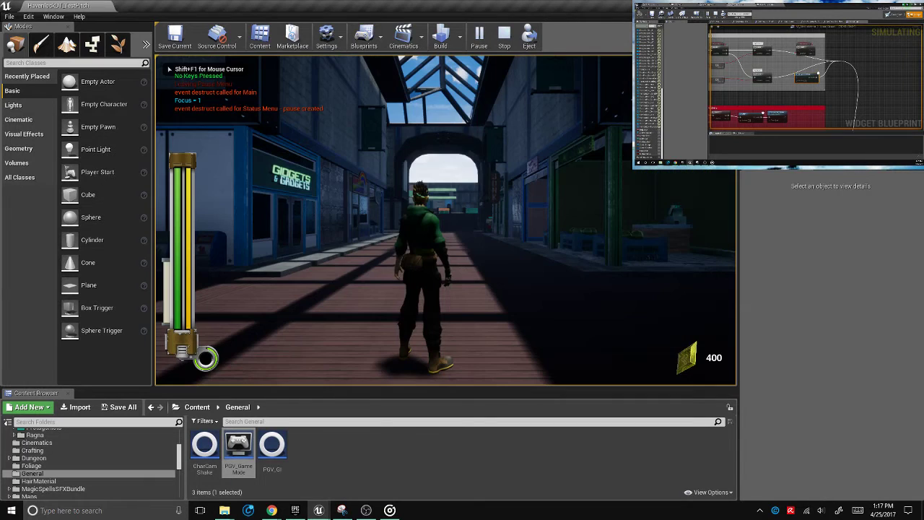
key("Escape")
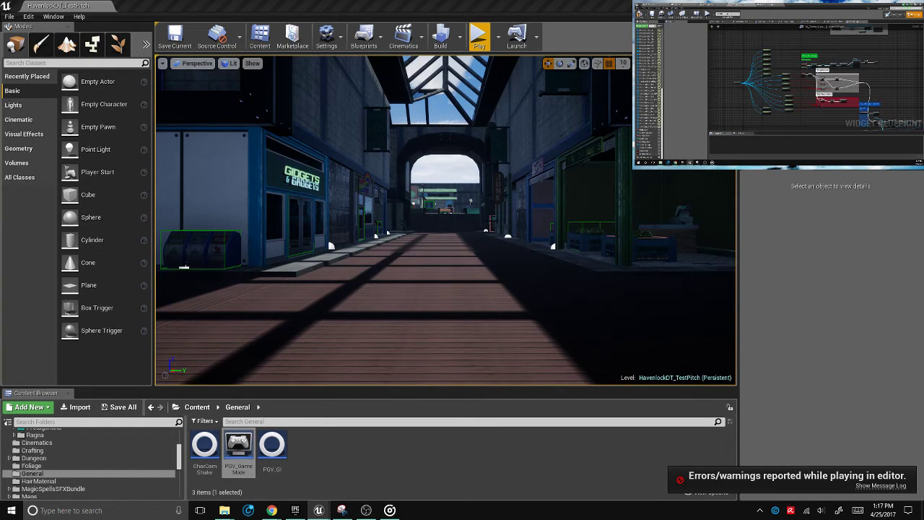
Browse the UMG folders and open W_Notify from the Interactions folder in the widget editor
scroll(52, 489, "down", 5)
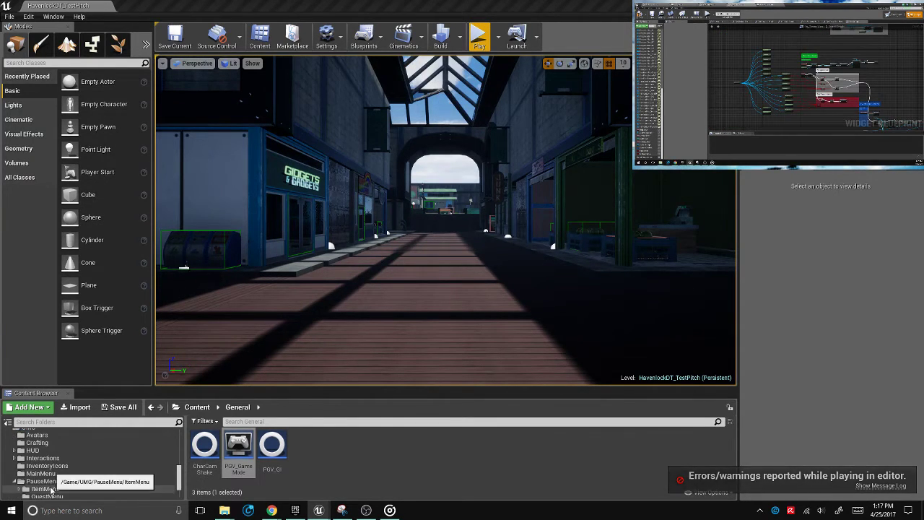
scroll(51, 490, "down", 3)
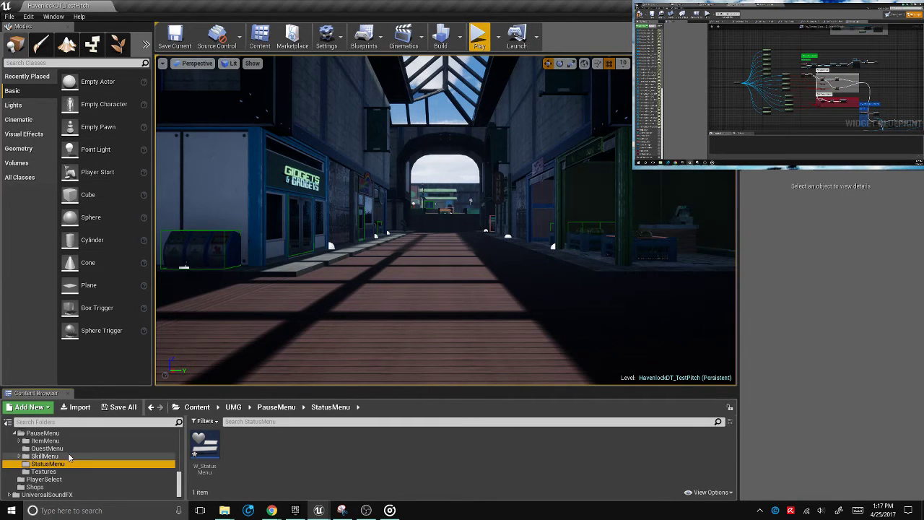
left_click(46, 455)
left_click(47, 441)
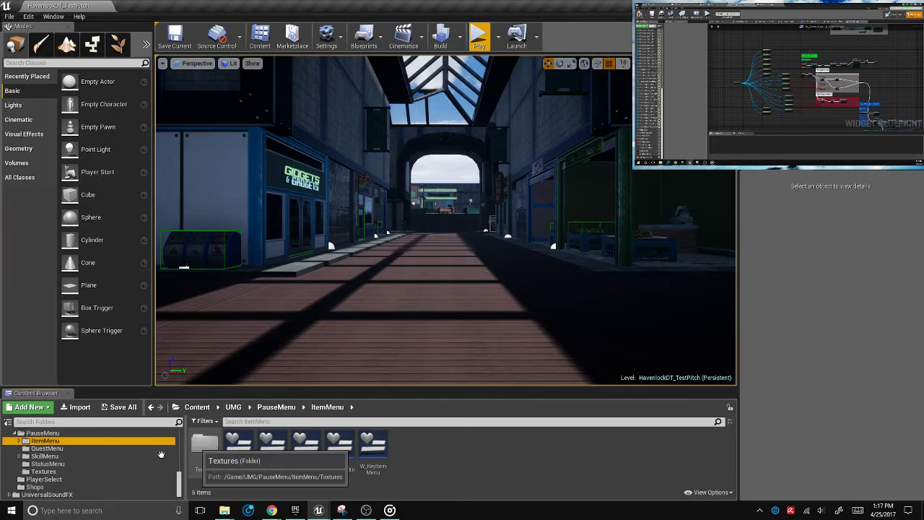
scroll(56, 477, "up", 4)
left_click(44, 472)
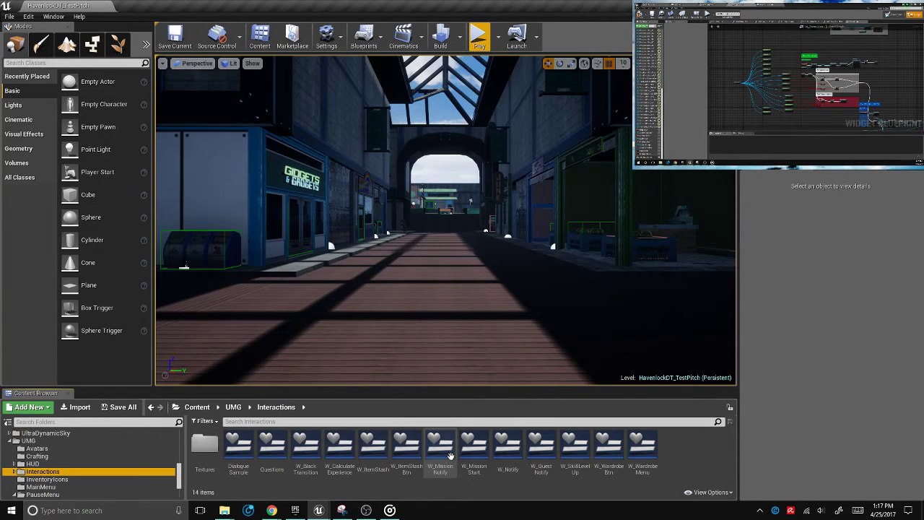
double_click(507, 448)
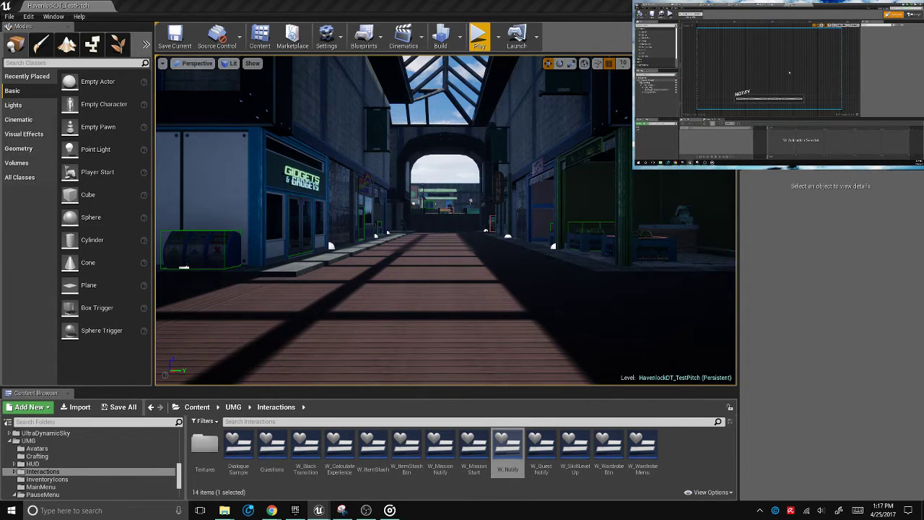
Show the W_Notify widget's animation tracks and timeline
left_click(653, 127)
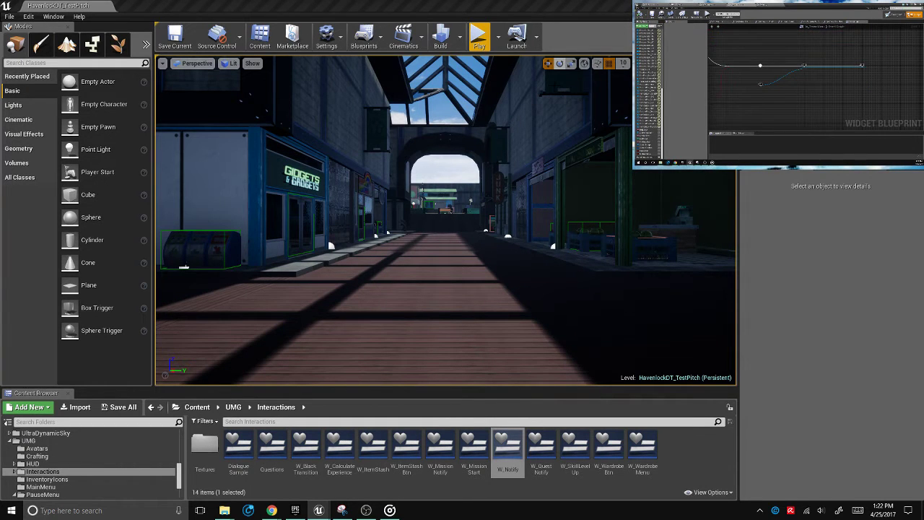
Play as Vance, open his Main status page (HP 105/105, SP 100/100), and dismiss the notify message
left_click(479, 36)
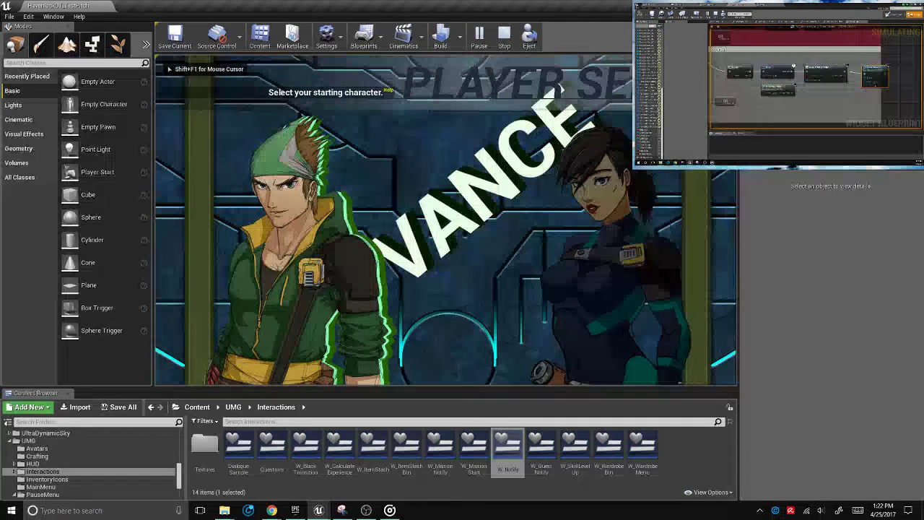
left_click(559, 89)
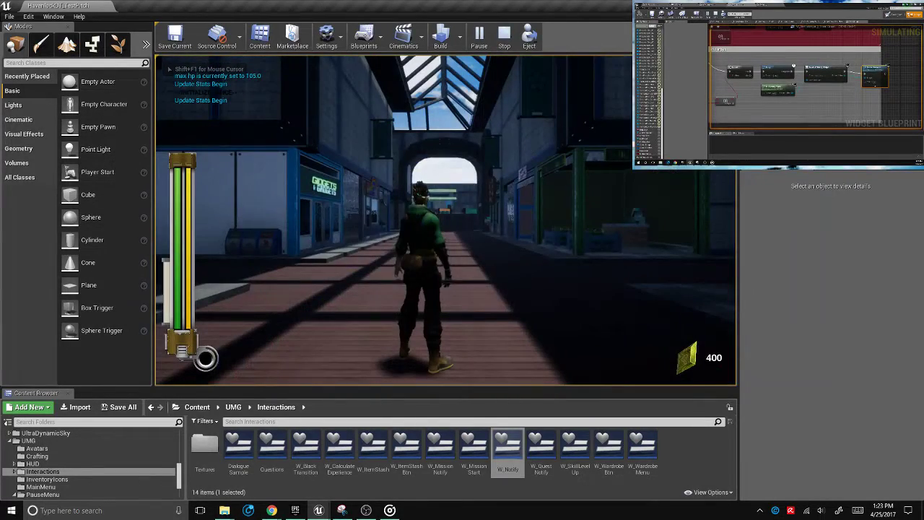
key("Tab")
key("Return")
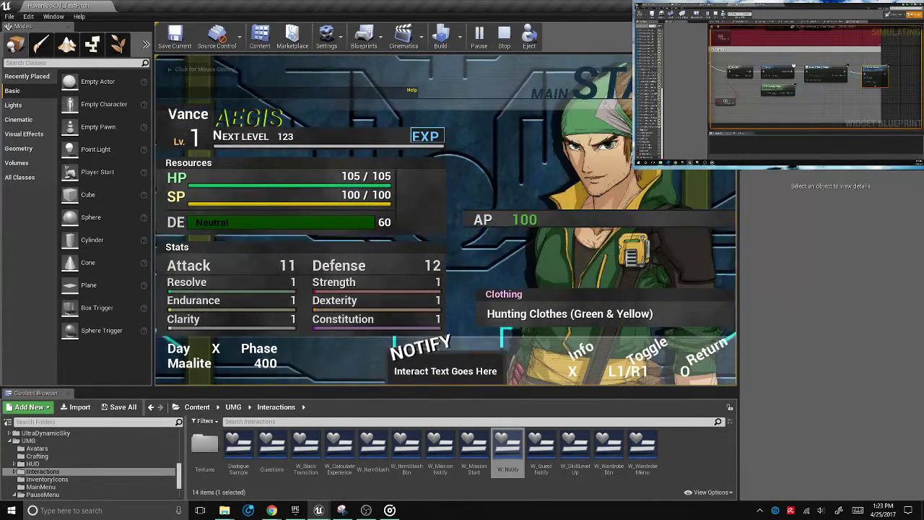
key("BackSpace")
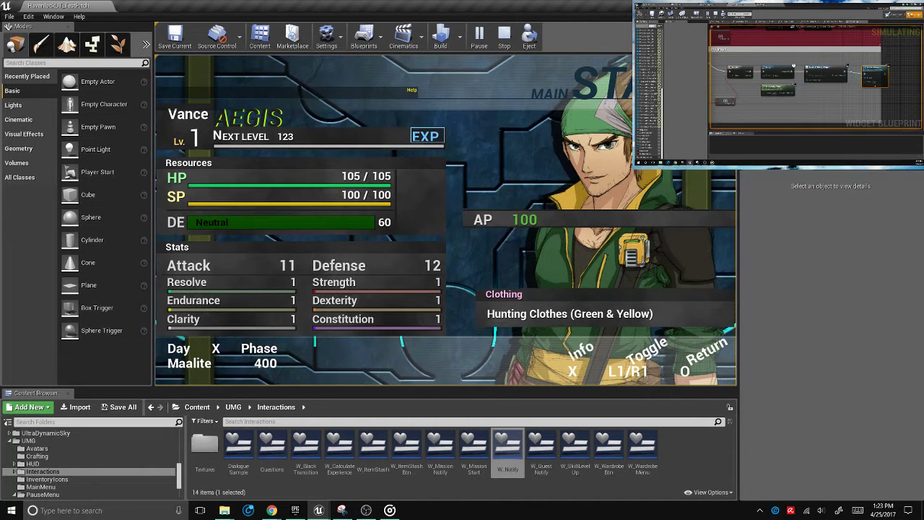
End the play session to return to the HavenlockDT_TestPitch level
key("Escape")
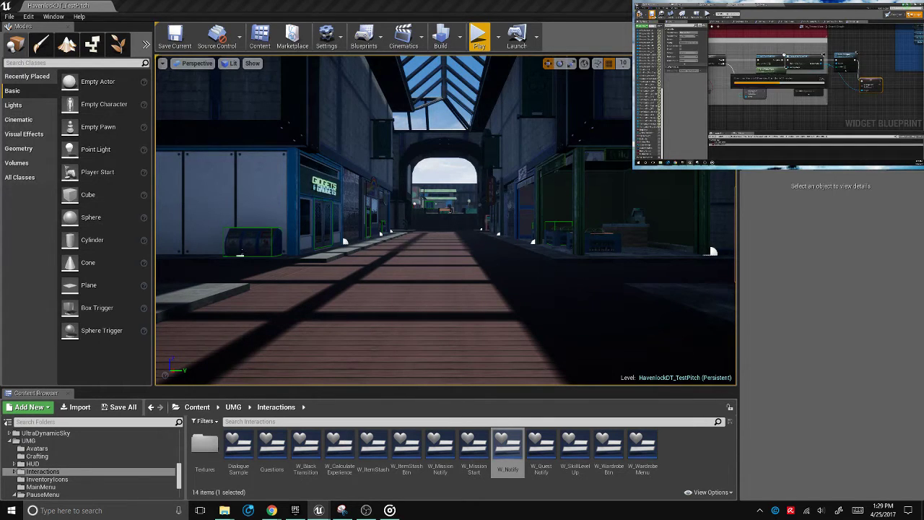
left_click(479, 40)
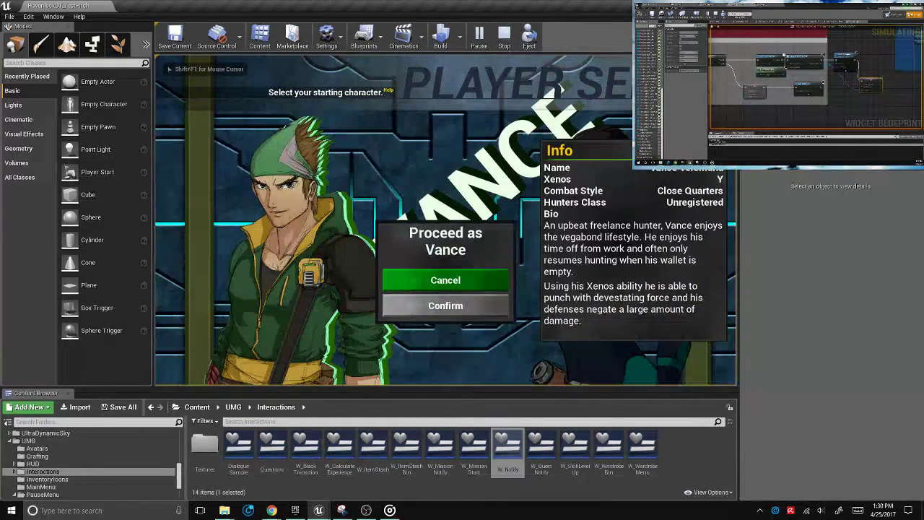
key("Return")
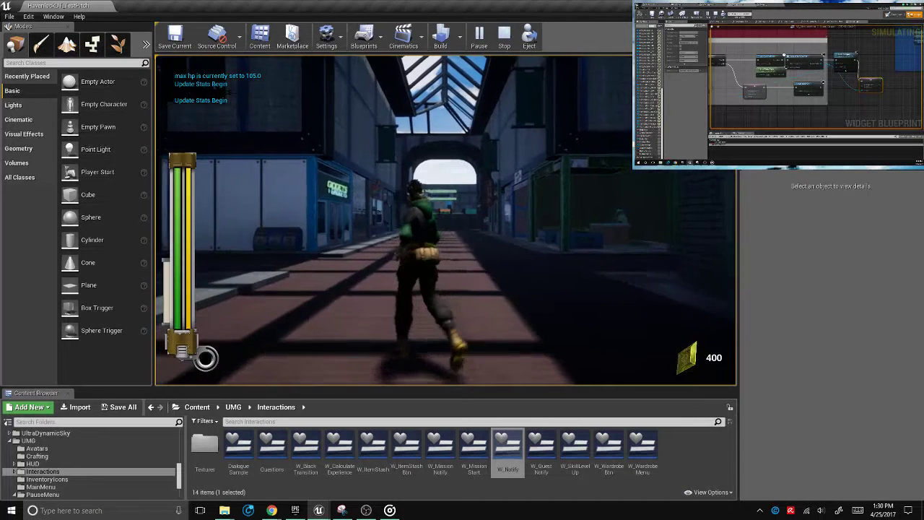
key("Tab")
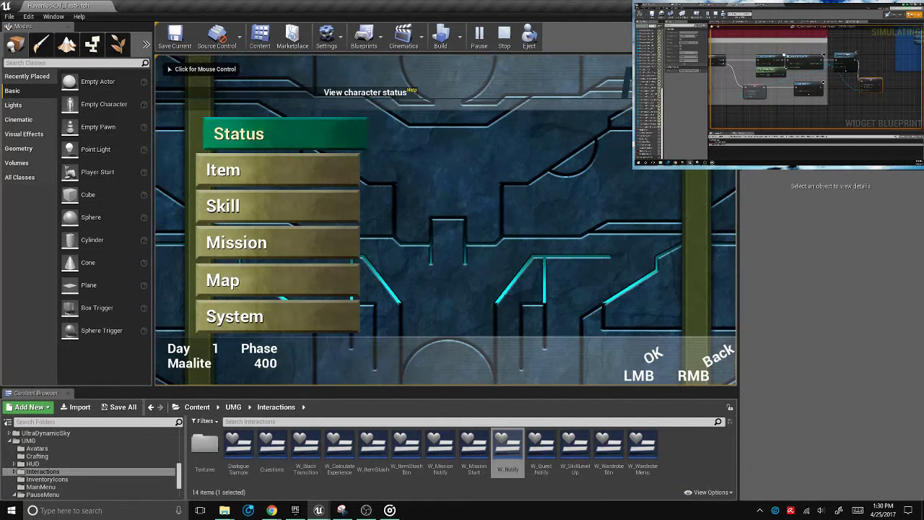
key("Return")
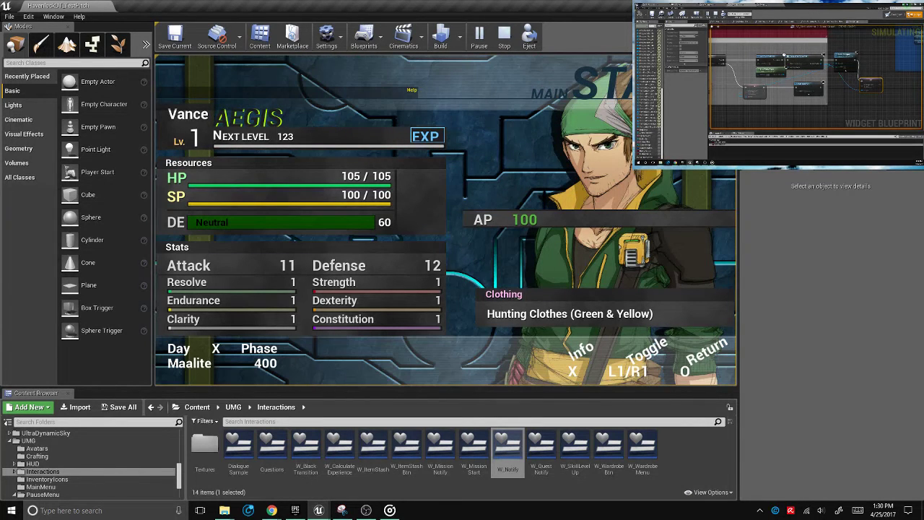
Stop the play session and move the viewport camera forward in the level
key("Escape")
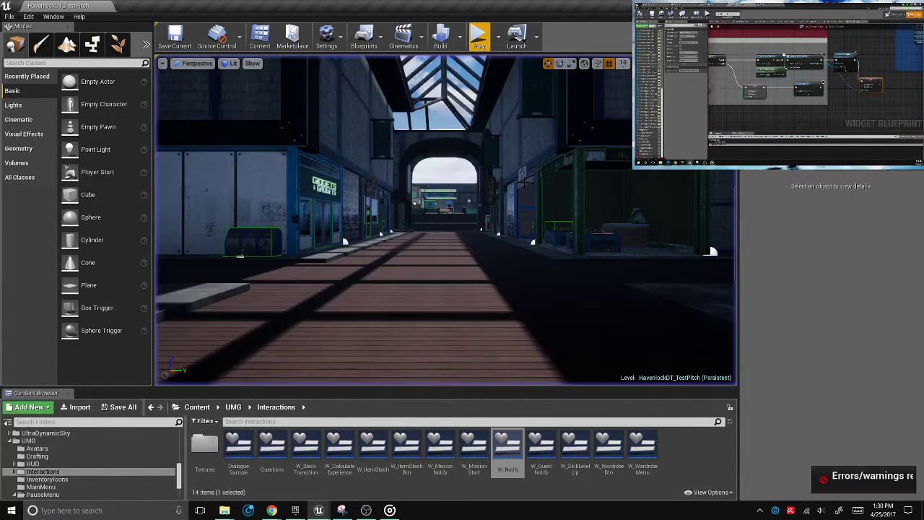
scroll(446, 220, "up", 3)
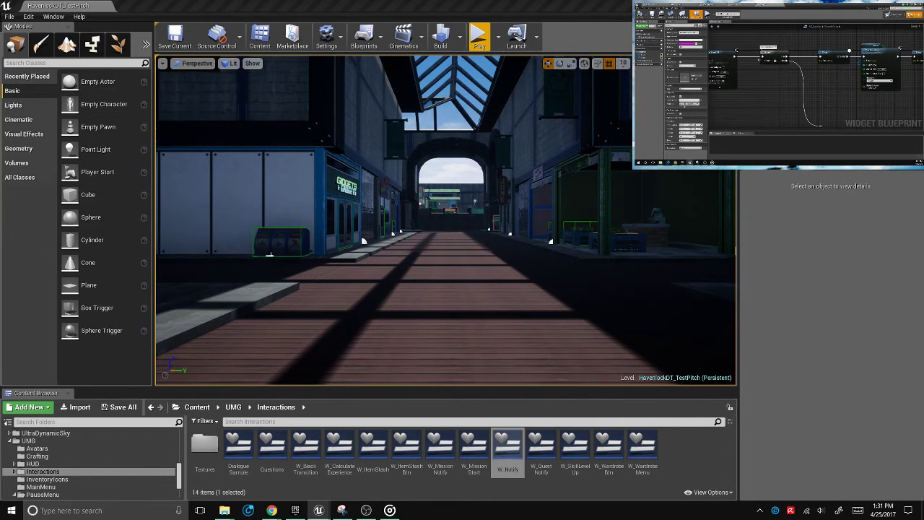
Play as Vance and open the status screen showing the NOTIFY Page 1 popup
left_click(479, 38)
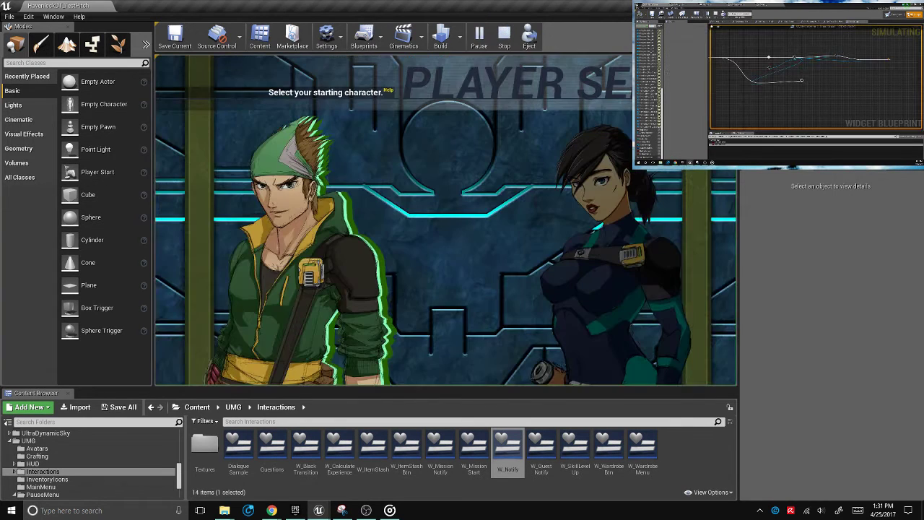
left_click(303, 238)
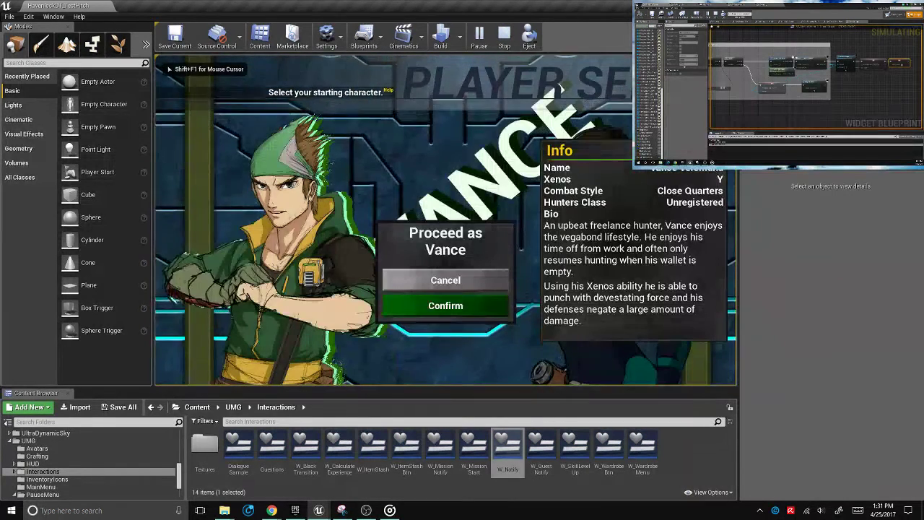
left_click(445, 306)
key("Tab")
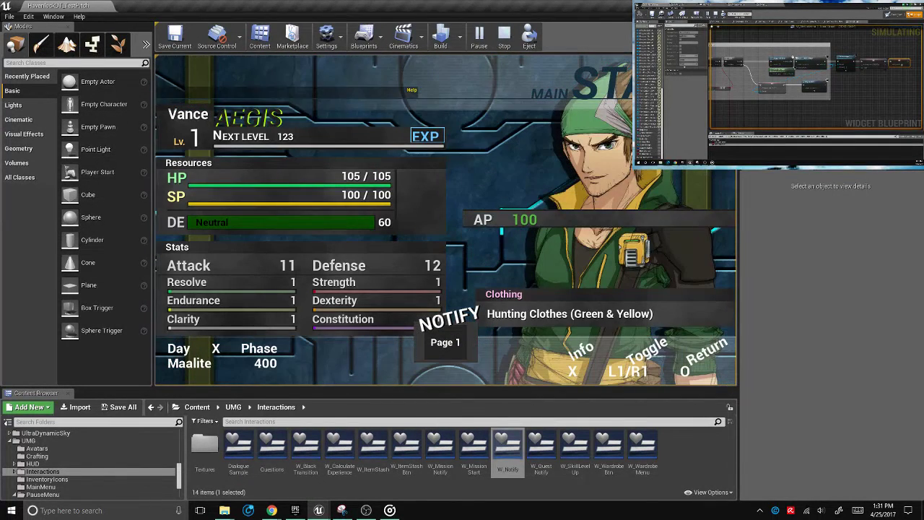
Advance the Notify popup to Page 2, then end the play-in-editor test
key("e")
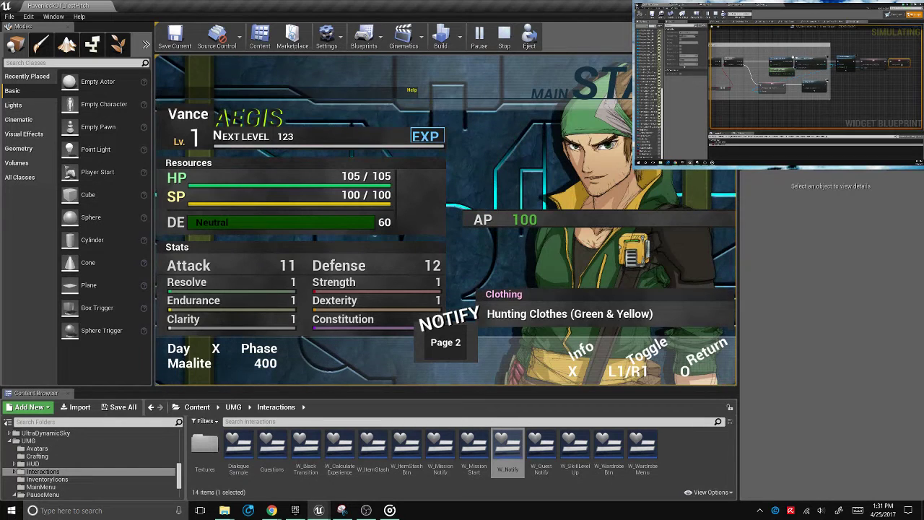
key("Escape")
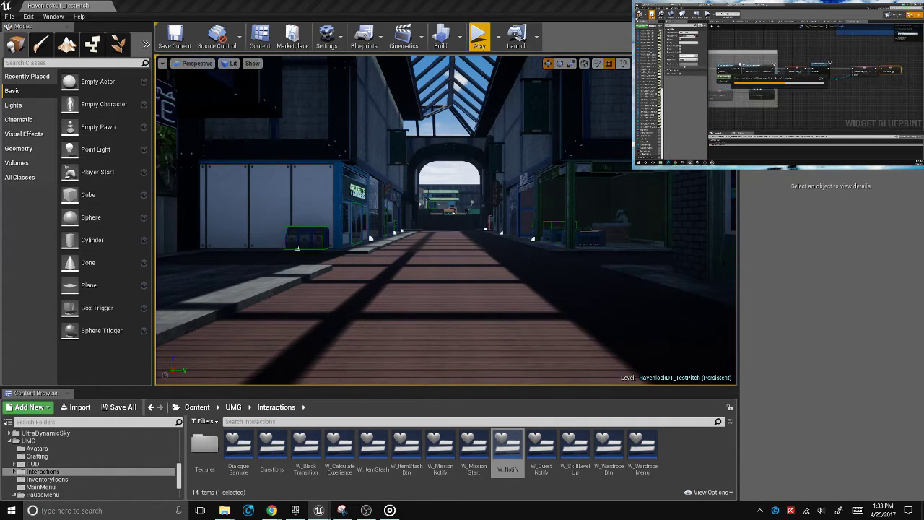
key("alt+Tab")
key("alt+Tab")
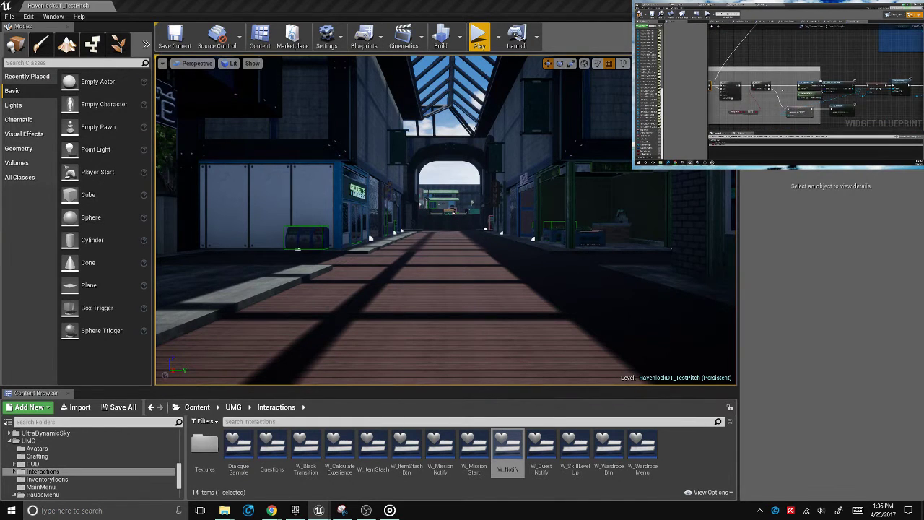
Start a play-in-editor test as Vance and open the Status screen from the game menu
left_click(479, 38)
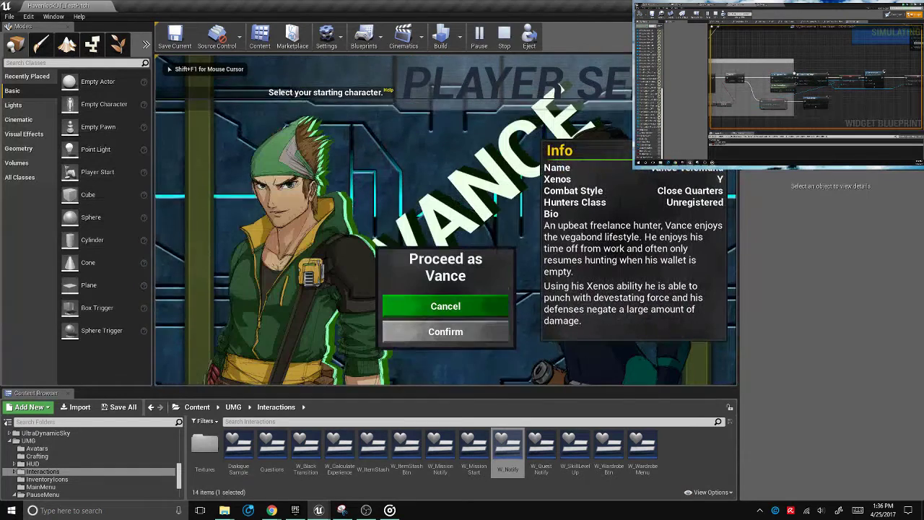
key("Down")
key("Return")
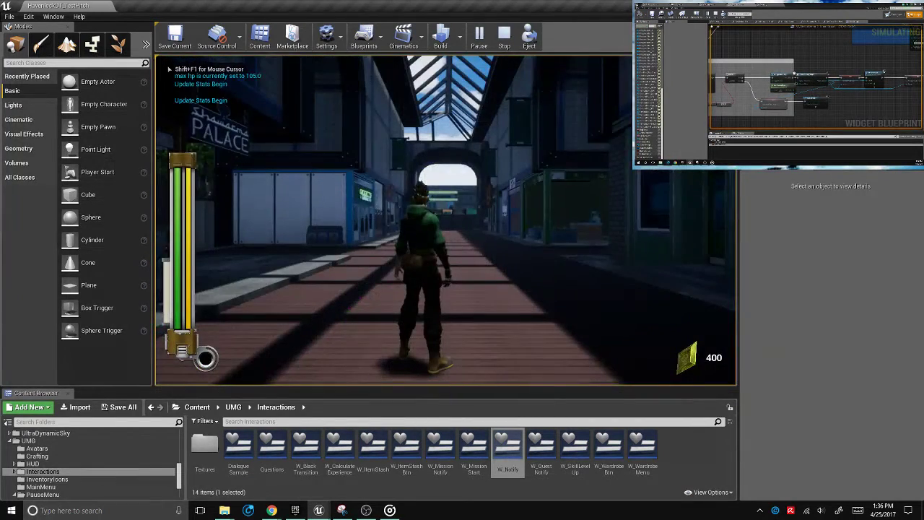
key("Tab")
key("Return")
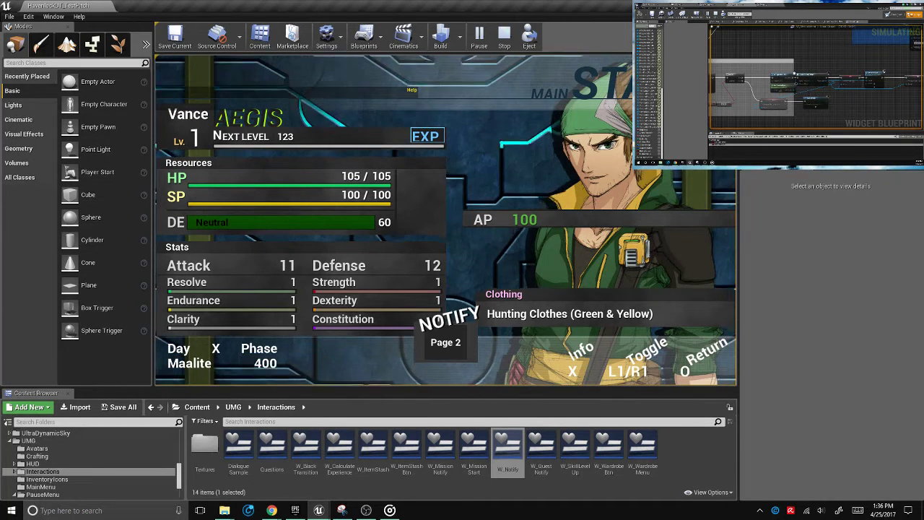
Close and reopen the Status screen, toggle between Physicality and Main pages, then stop the test
key("Escape")
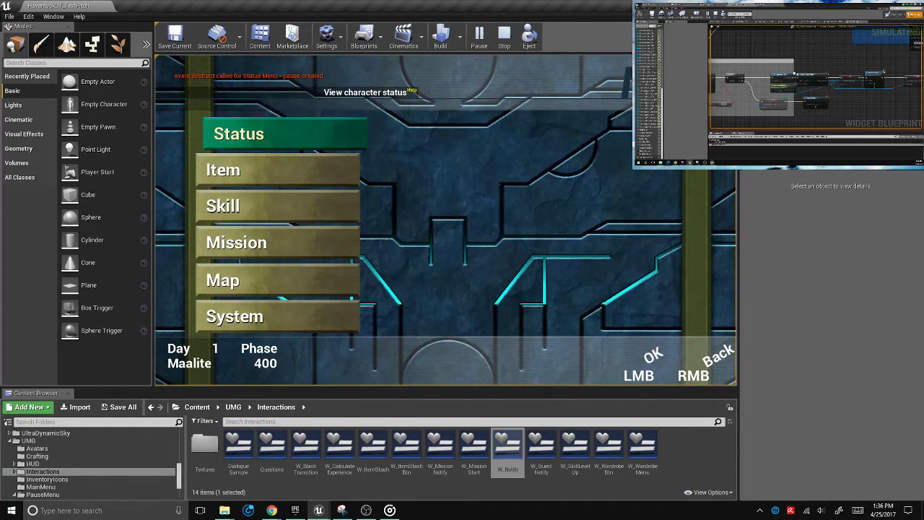
key("Return")
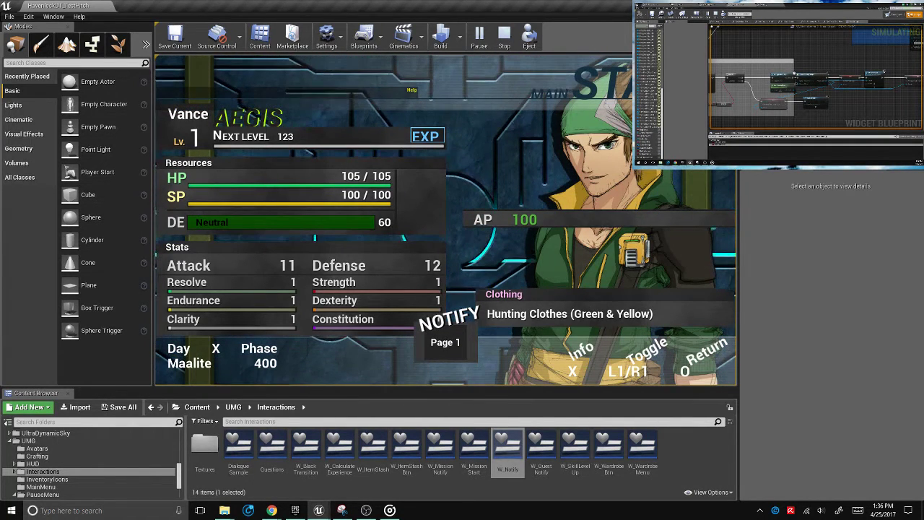
key("BackSpace")
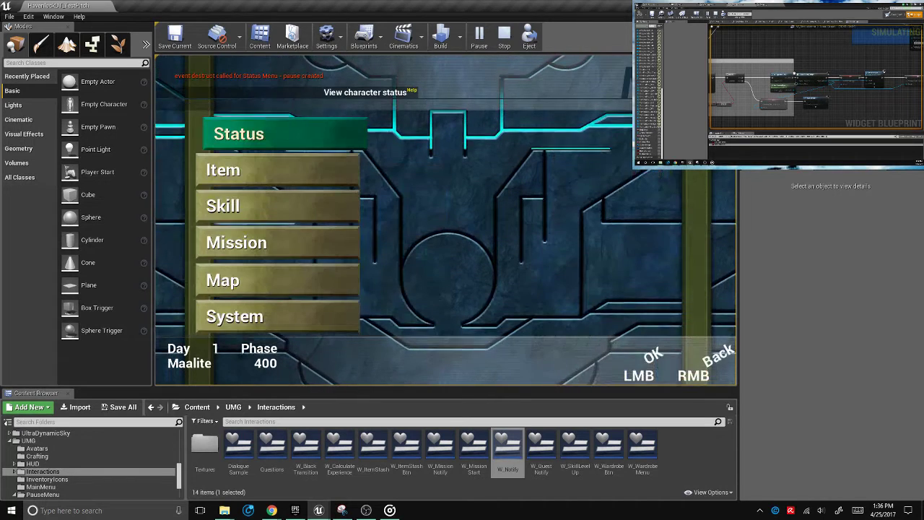
key("Return")
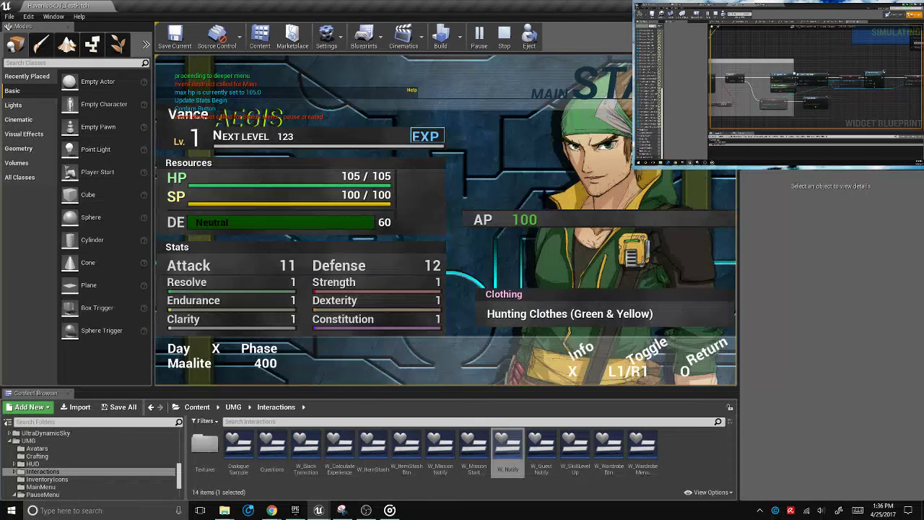
key("e")
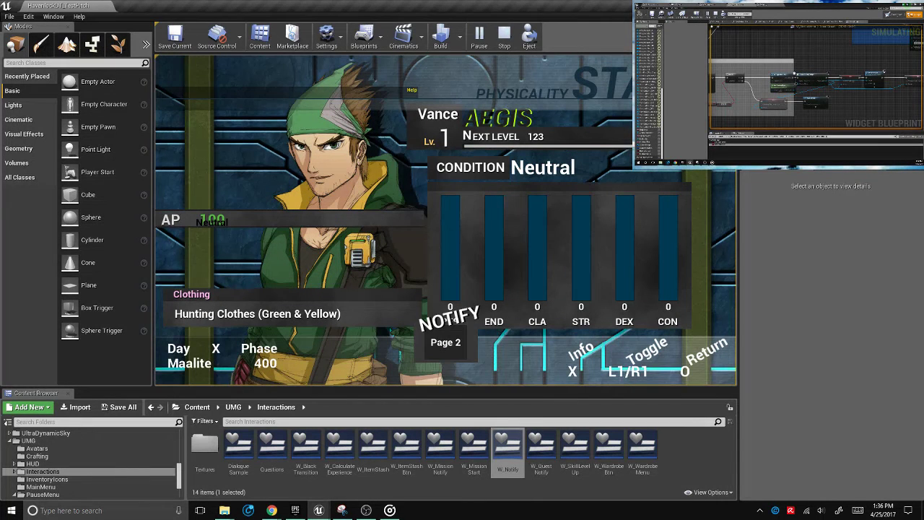
key("q")
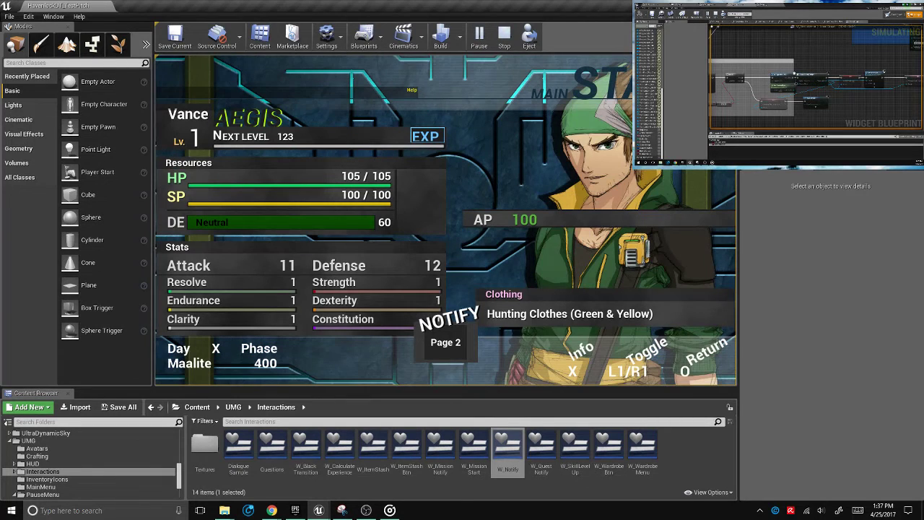
key("Escape")
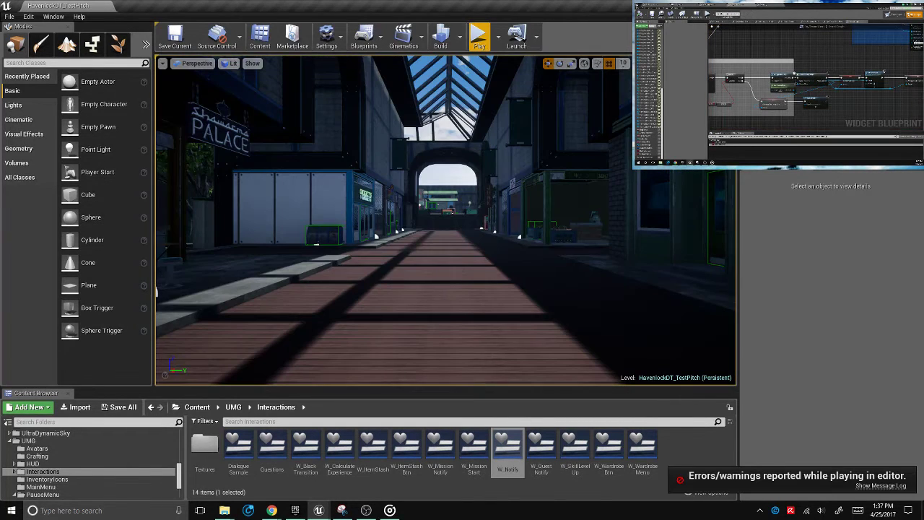
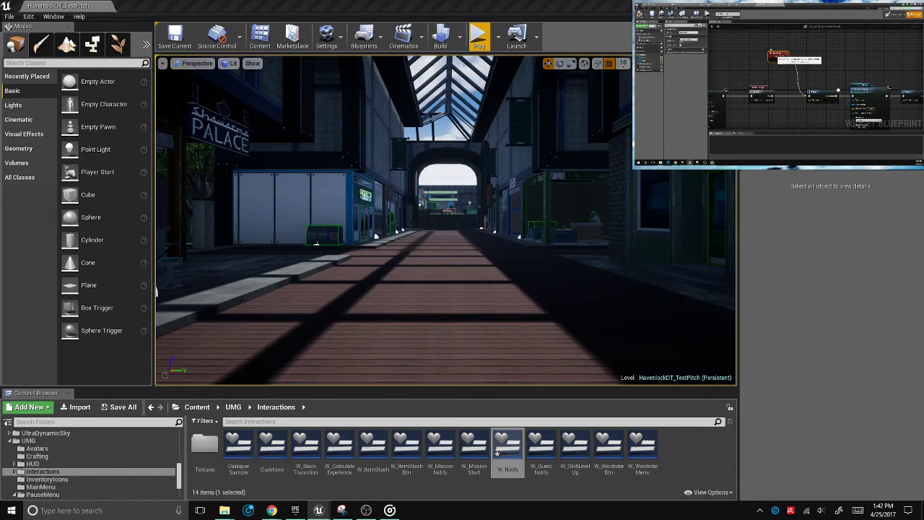
Select W_Notify, then play-test as Vance with his status menu open, and stop
left_click(498, 451)
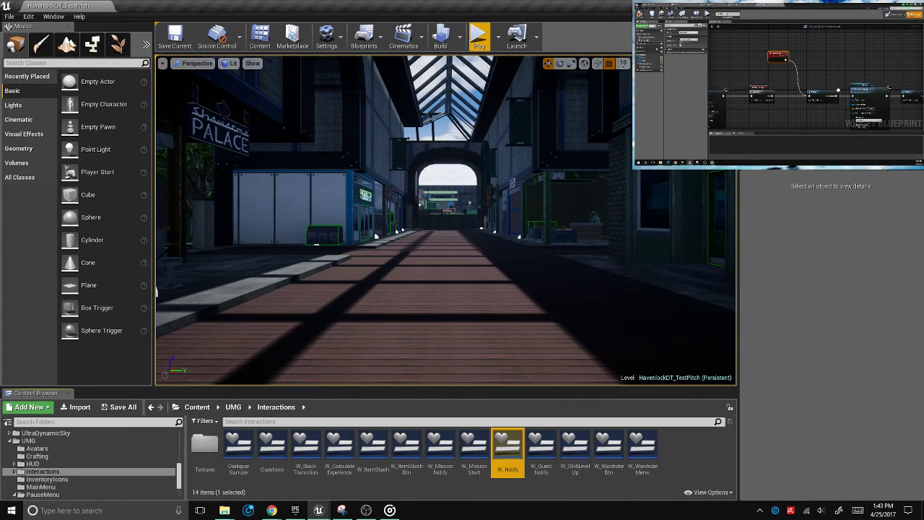
key("alt+Tab")
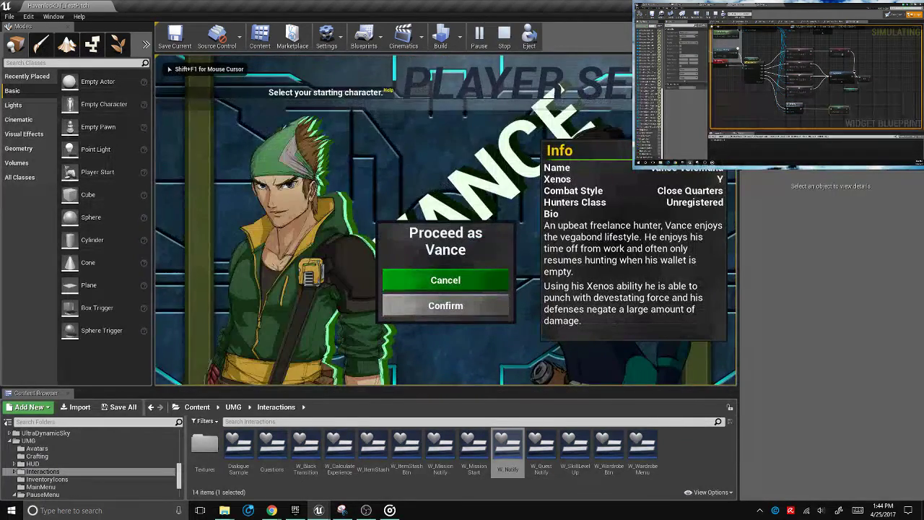
key("Return")
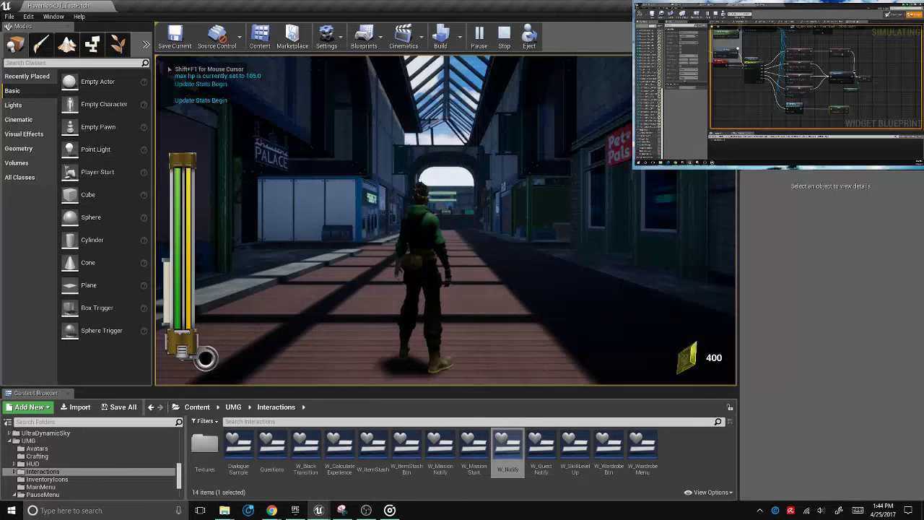
key("Tab")
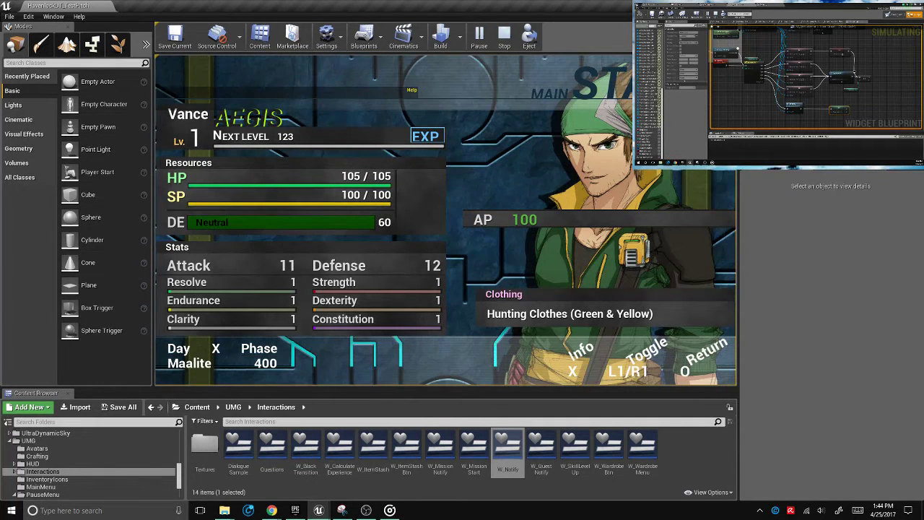
key("Escape")
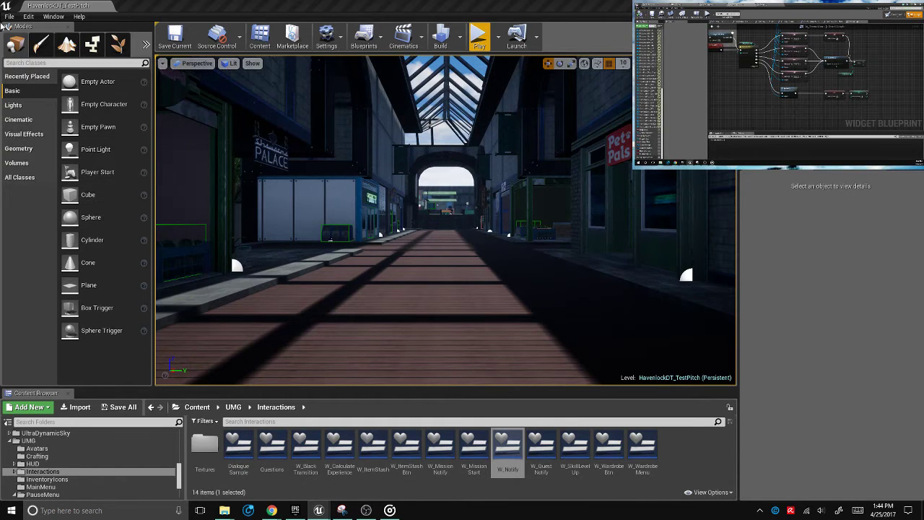
Re-test the status menu as Vance, then preview the second Appear_Disappear sound
key("alt+p")
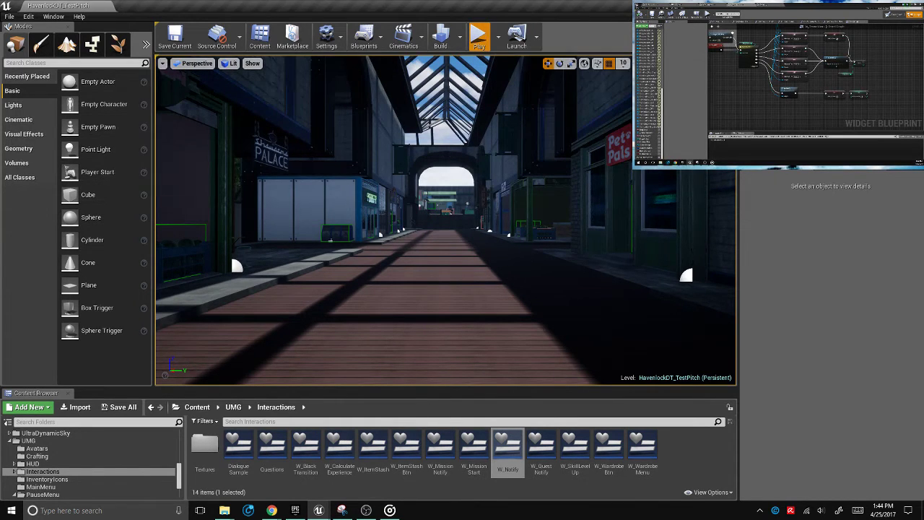
left_click(303, 217)
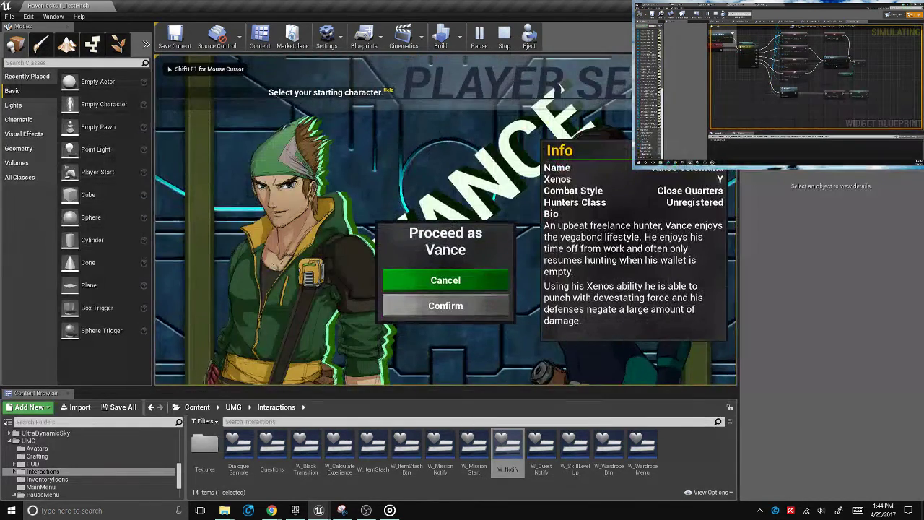
key("Return")
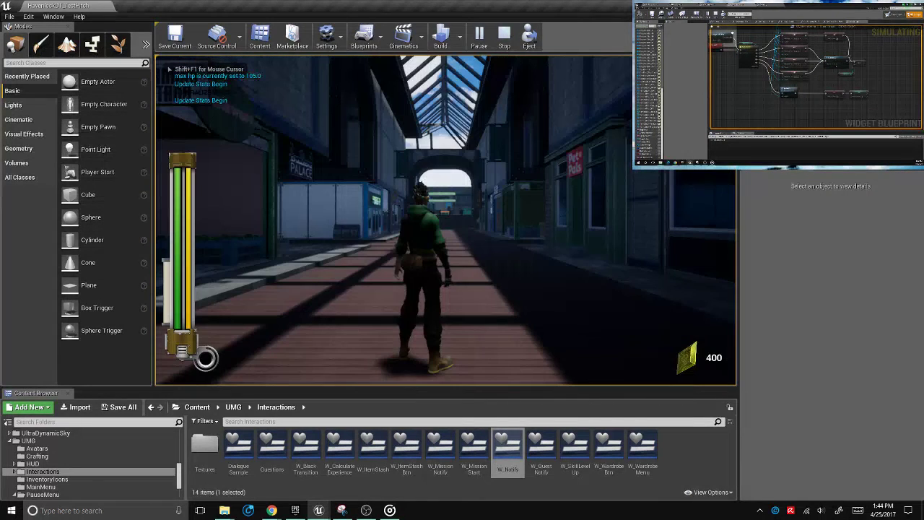
key("Tab")
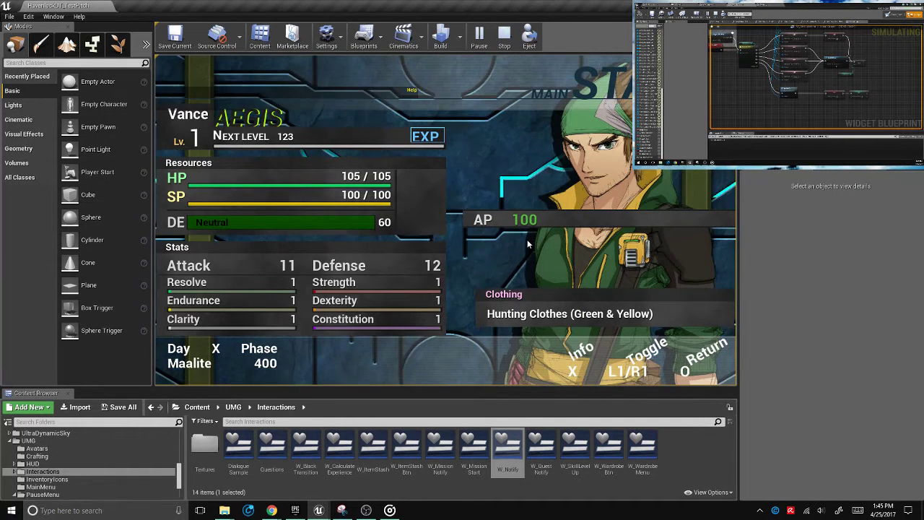
key("Escape")
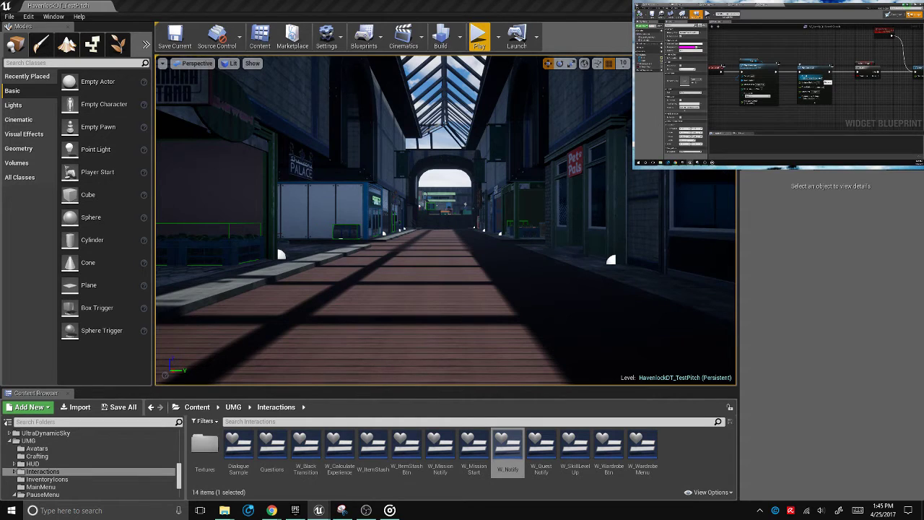
left_click(160, 407)
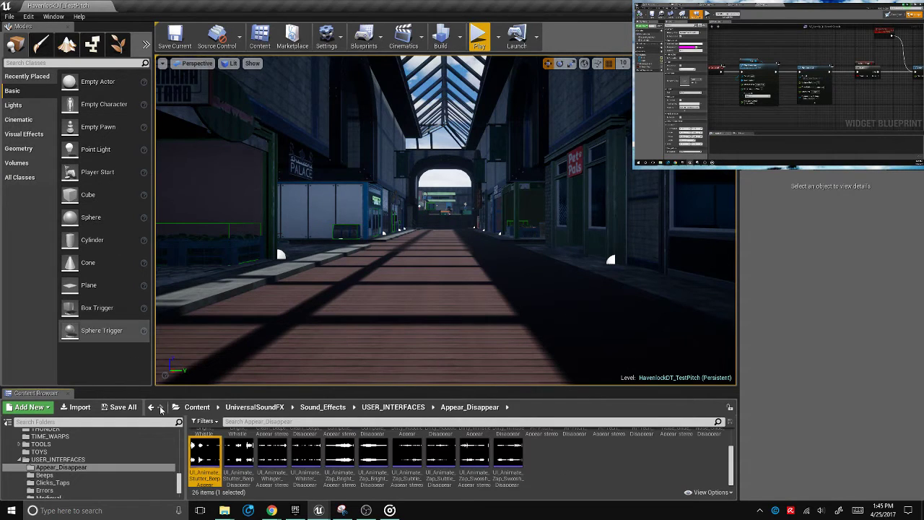
left_click(238, 454)
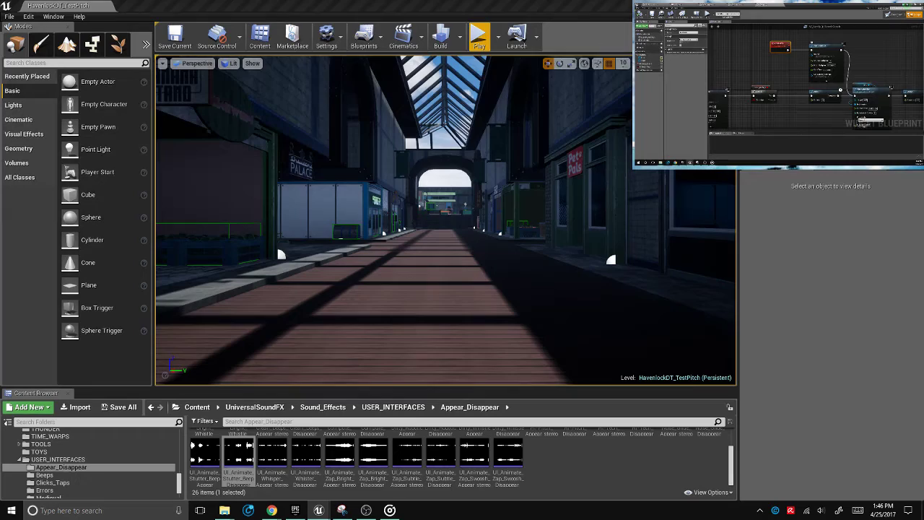
Play-test as Vance, flipping the status menu between Main and Physicality pages, then stop
left_click(478, 37)
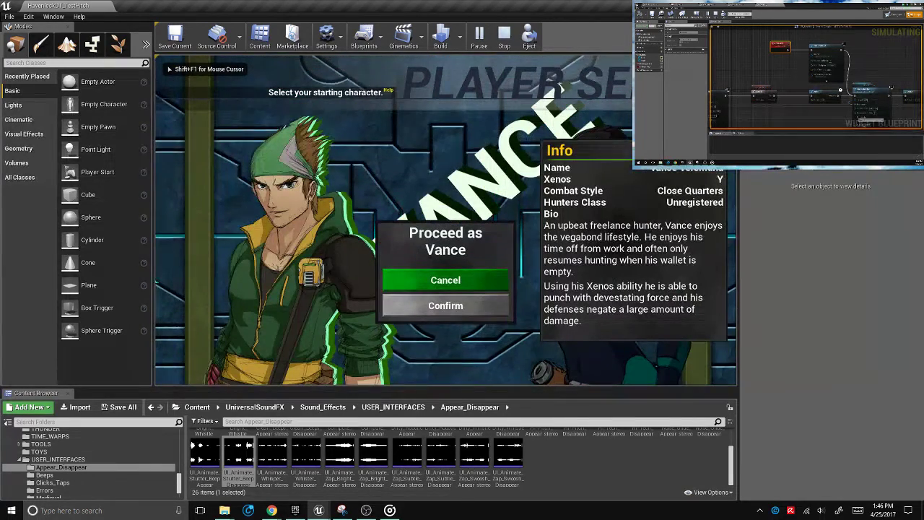
key("Return")
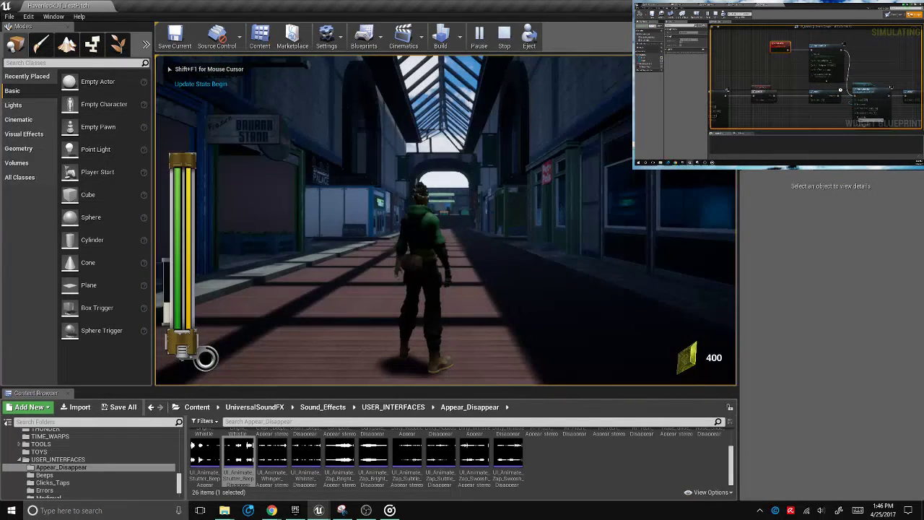
key("Tab")
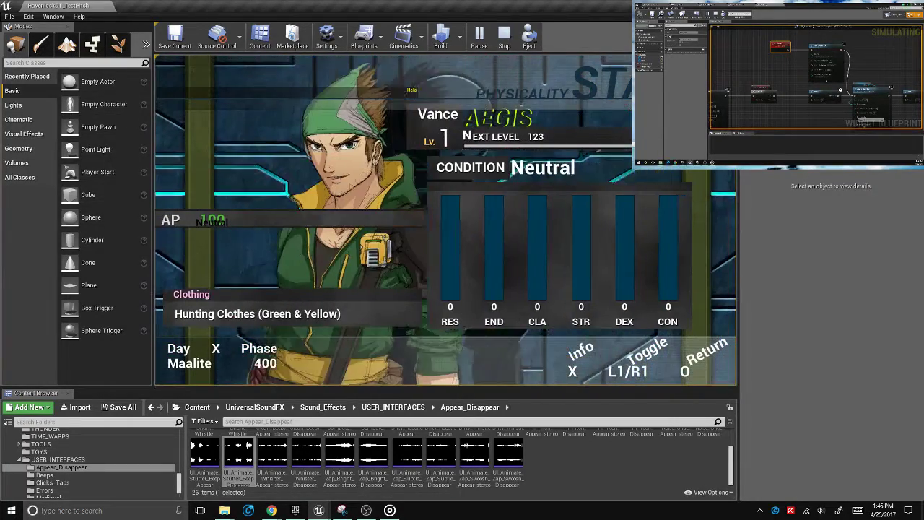
key("e")
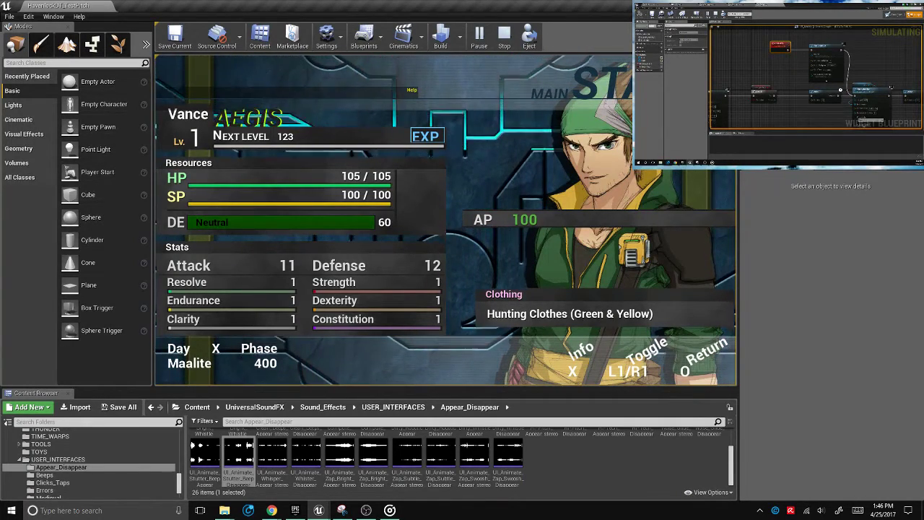
key("q")
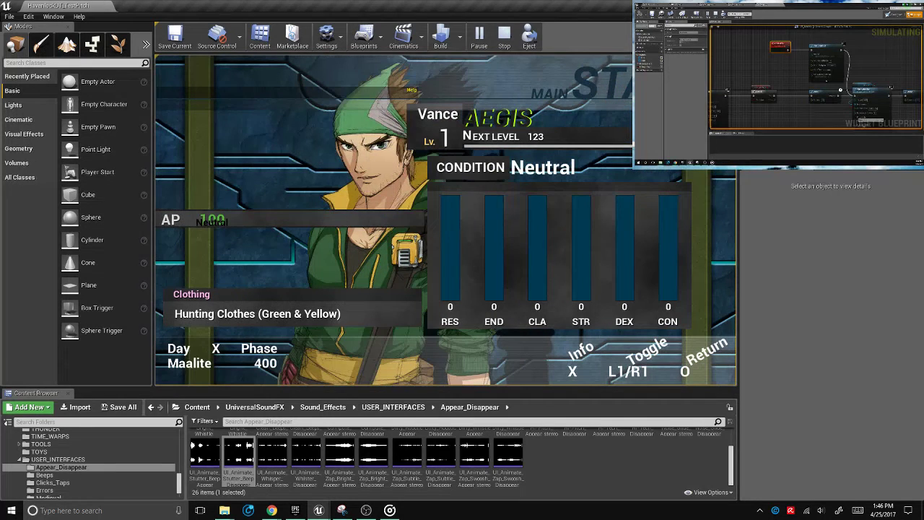
key("e")
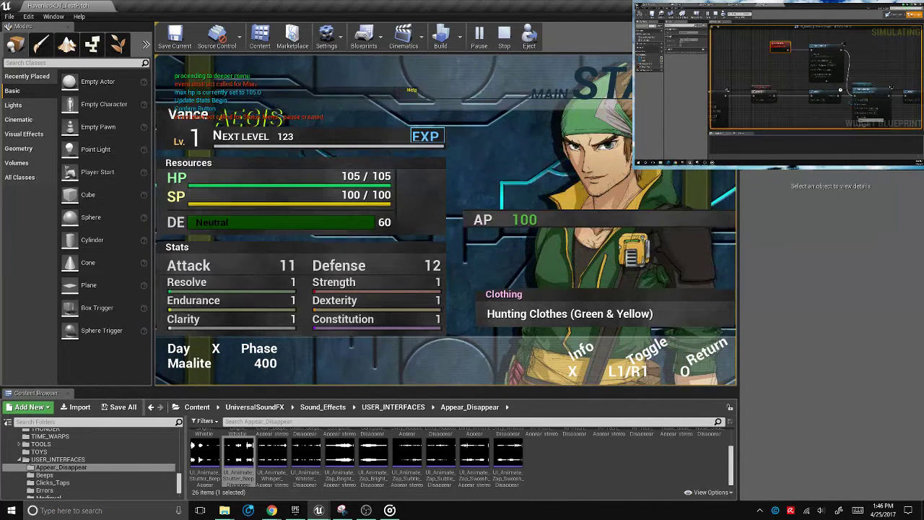
key("Escape")
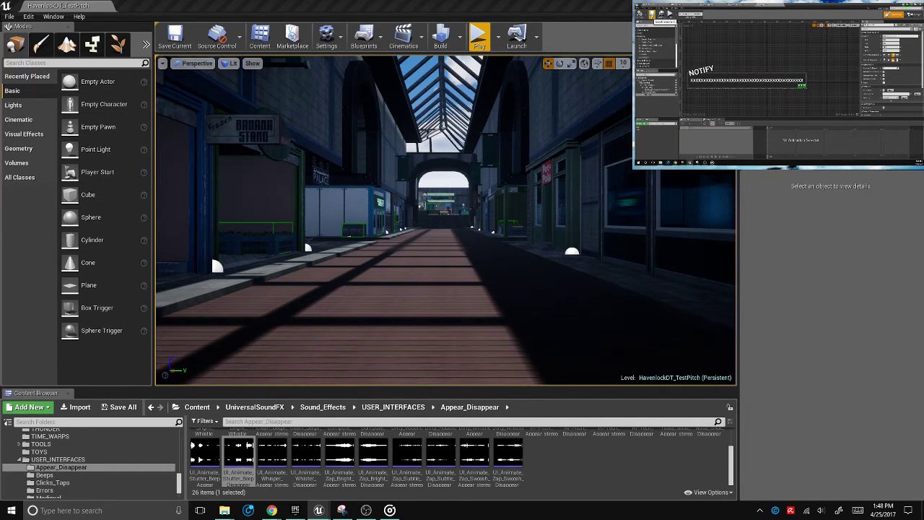
Refocus the editor and switch back and forth between the Unreal editor windows
left_click(238, 459)
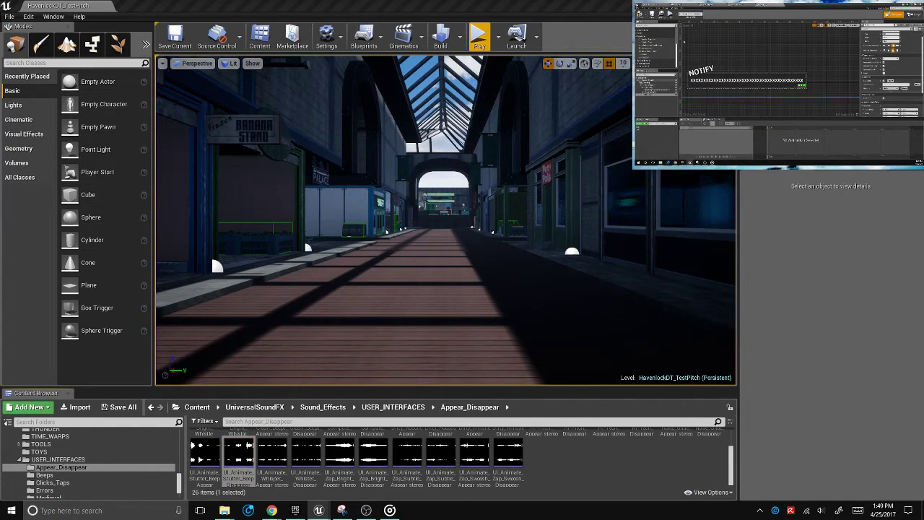
key("alt+Tab")
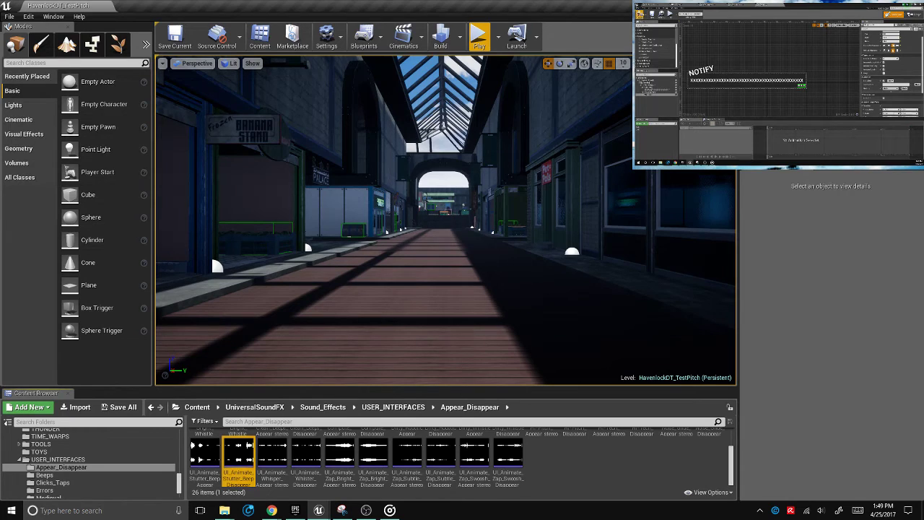
key("alt+Tab")
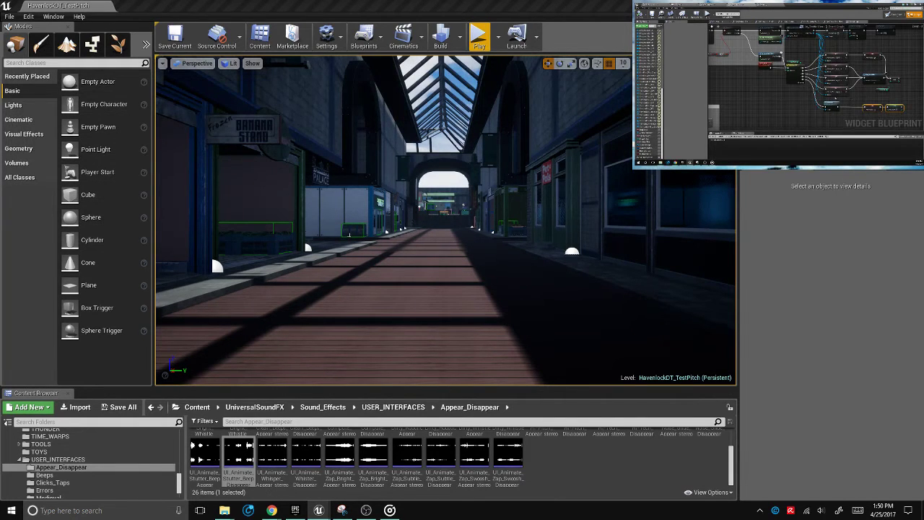
Launch Play-in-Editor, choose Confirm, flip the status pages forward and back, then stop
left_click(479, 38)
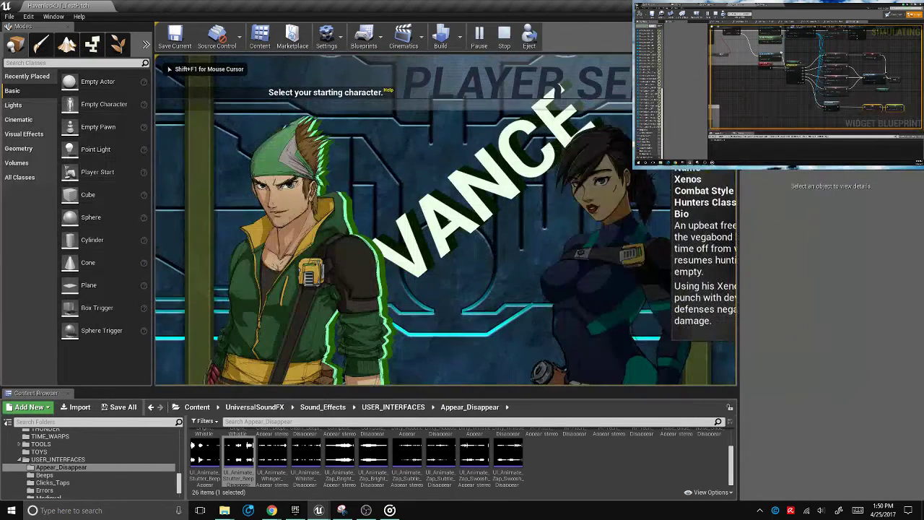
left_click(445, 306)
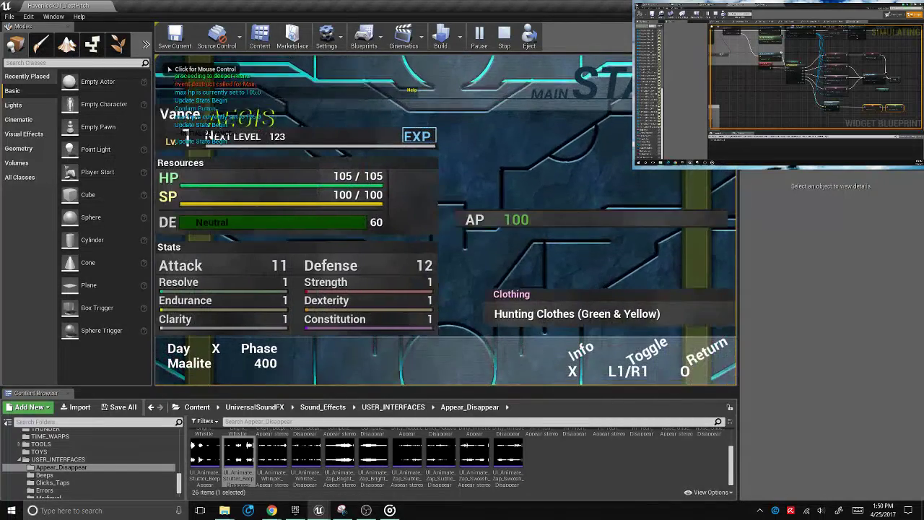
key("e")
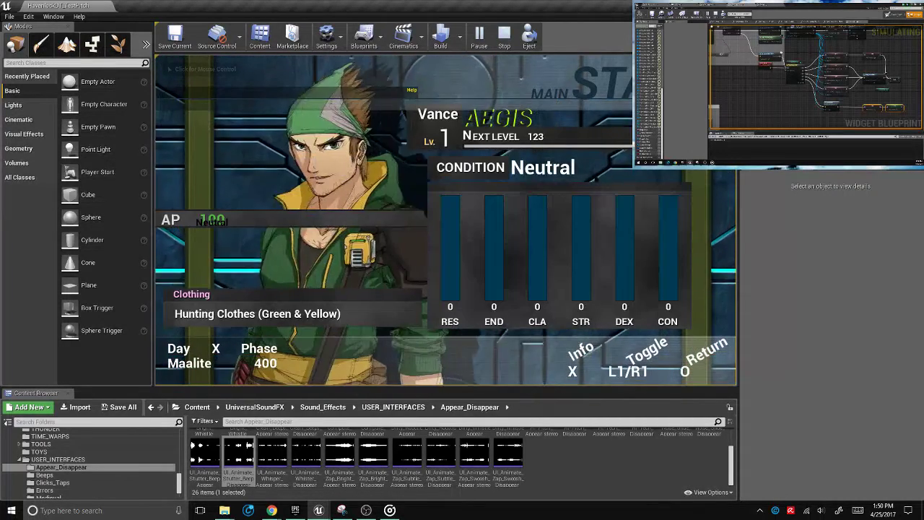
key("q")
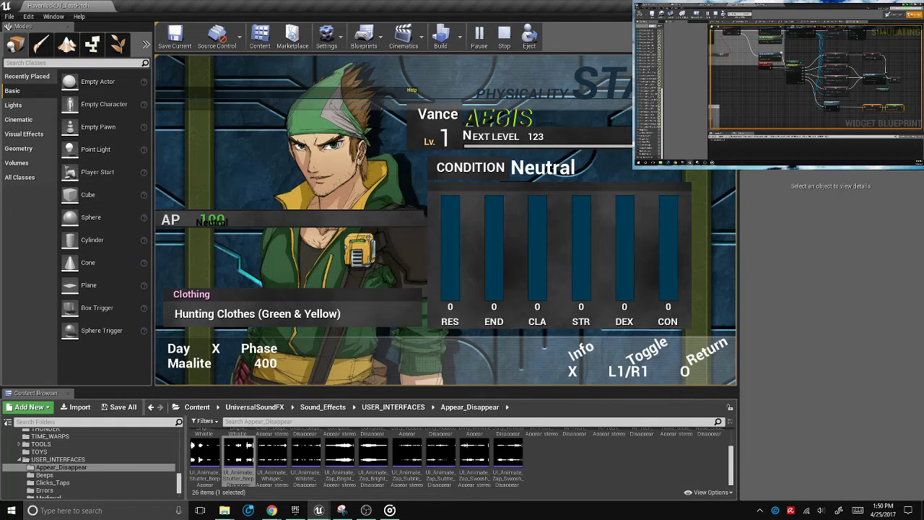
key("Escape")
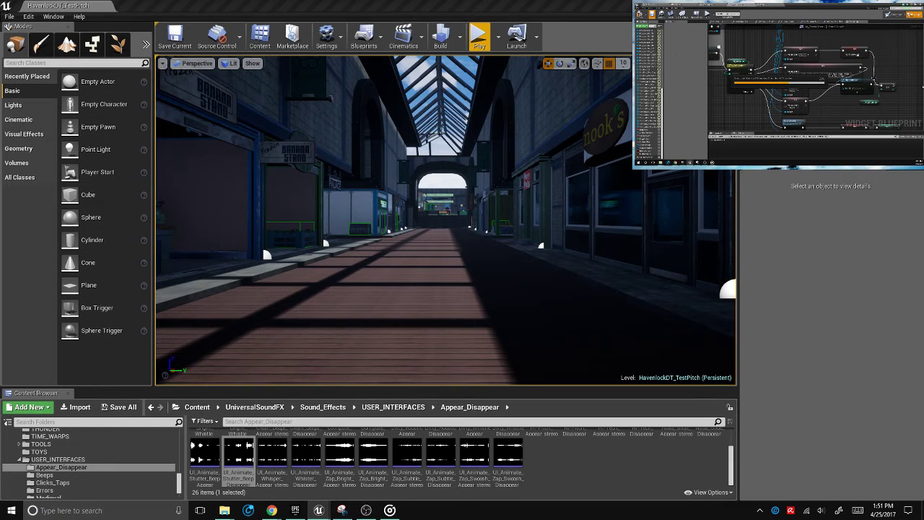
left_click(238, 459)
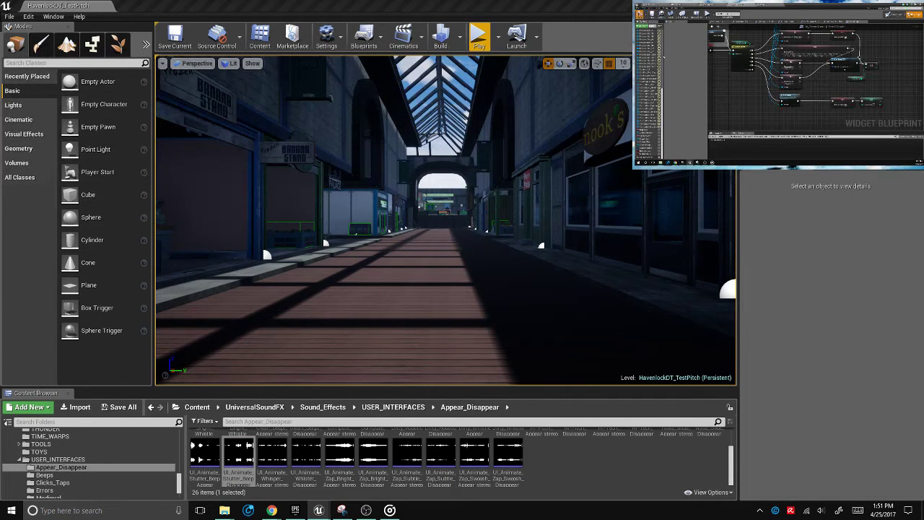
left_click(479, 37)
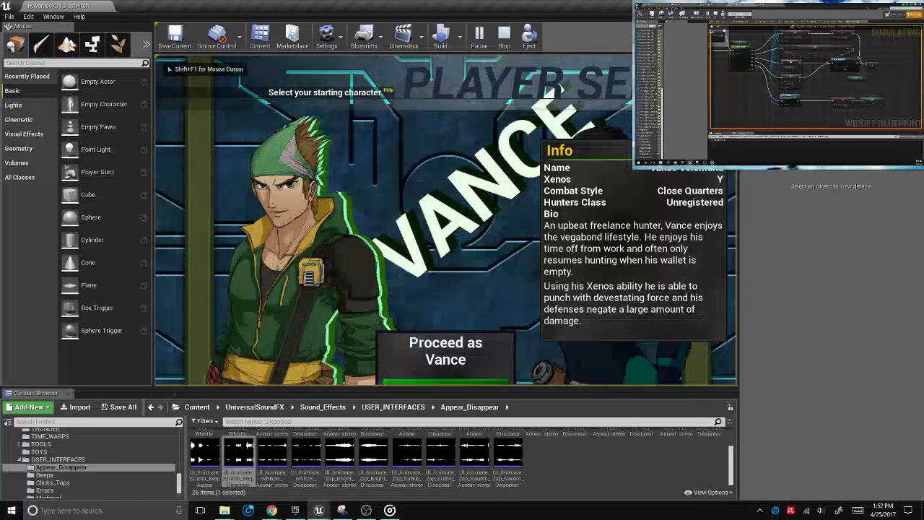
key("Return")
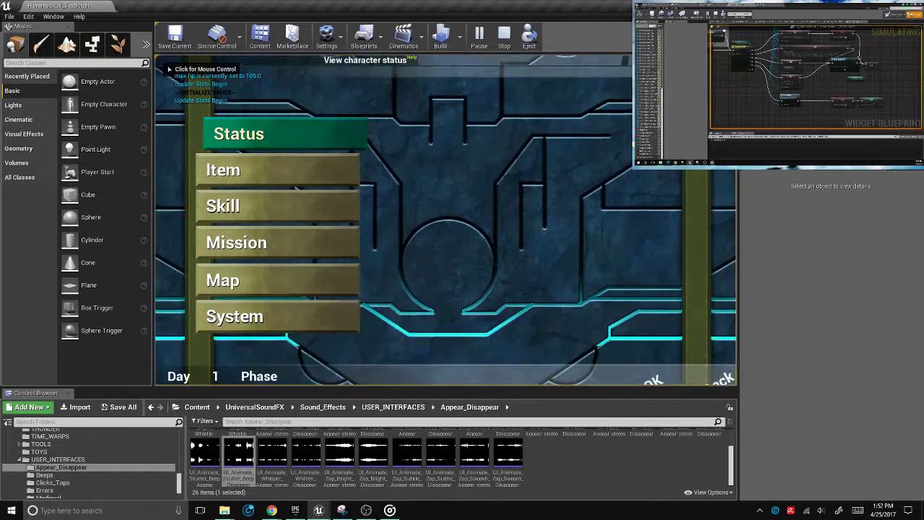
key("Return")
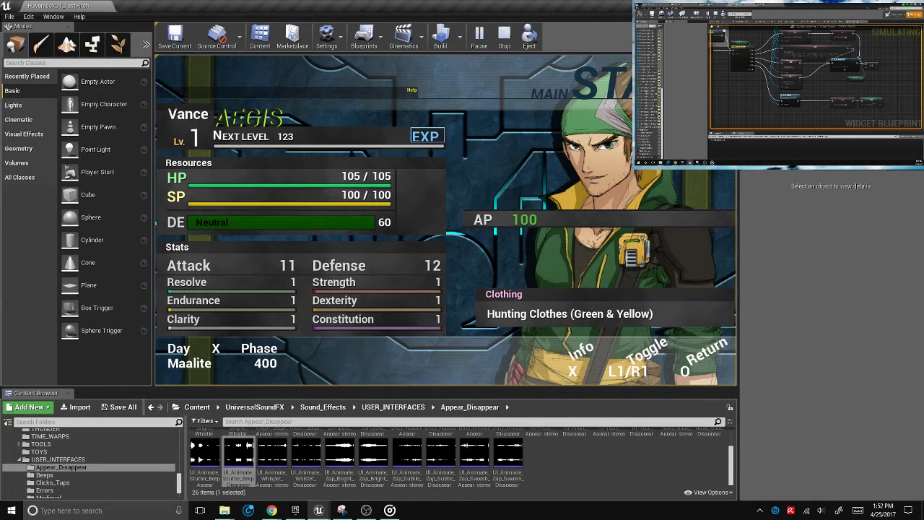
key("Escape")
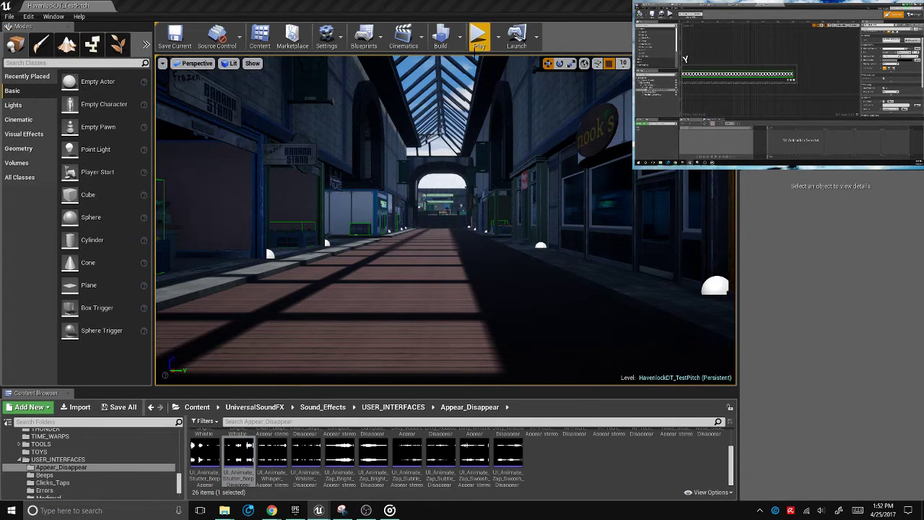
left_click(479, 36)
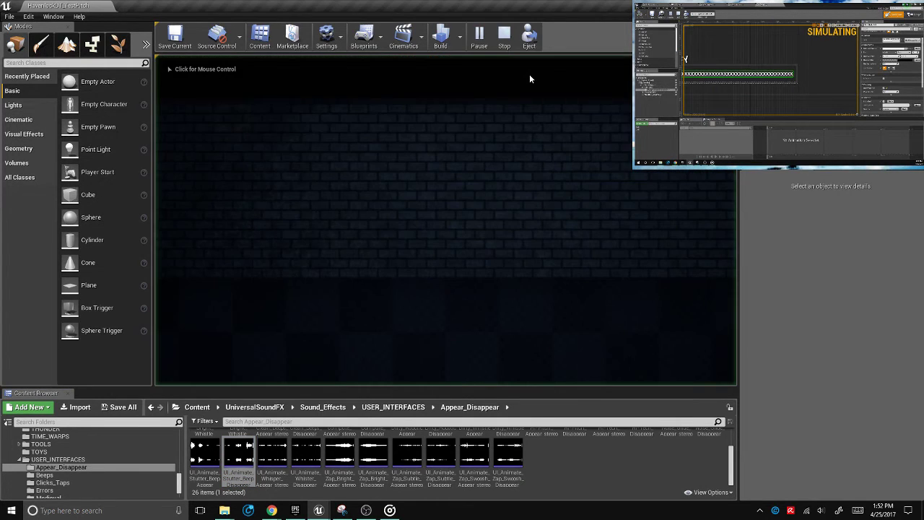
key("Escape")
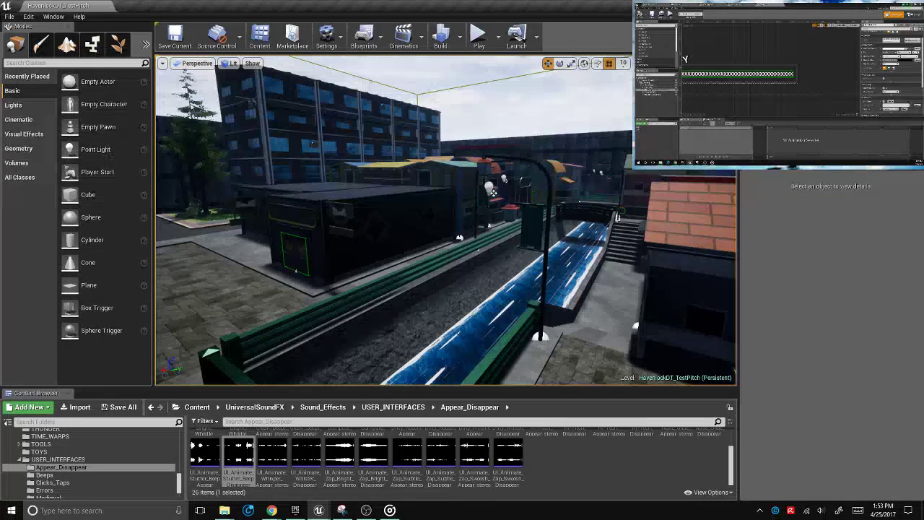
left_click(478, 36)
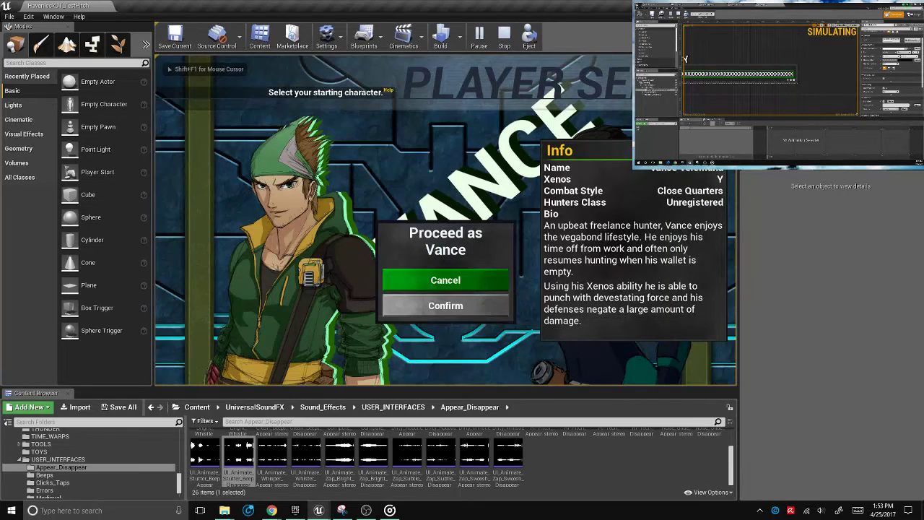
key("Down")
key("Return")
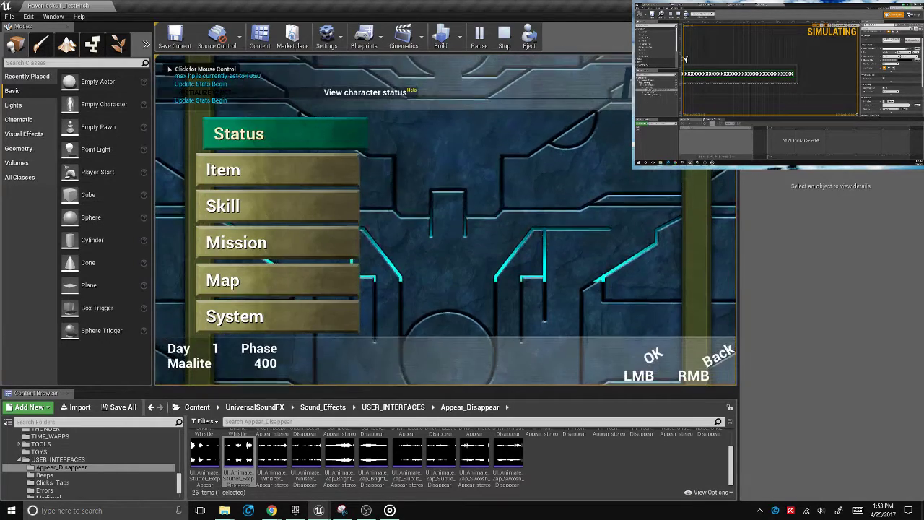
key("Return")
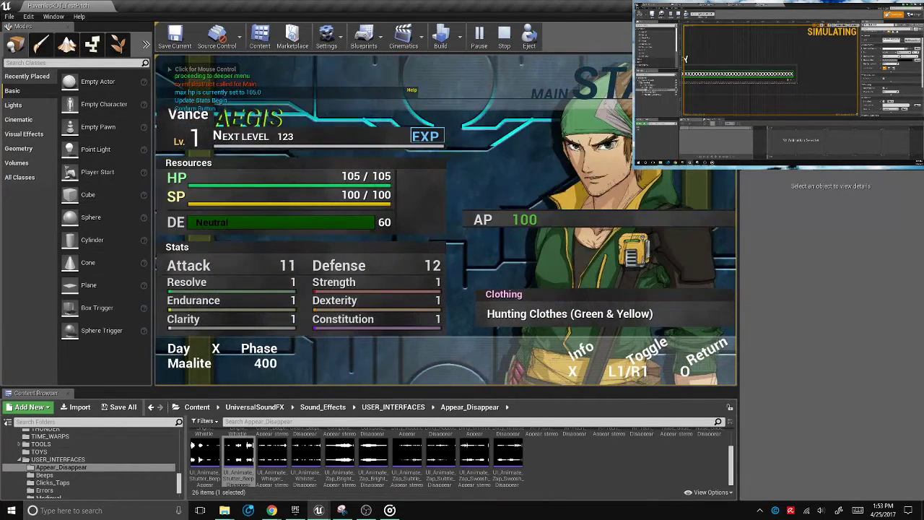
key("e")
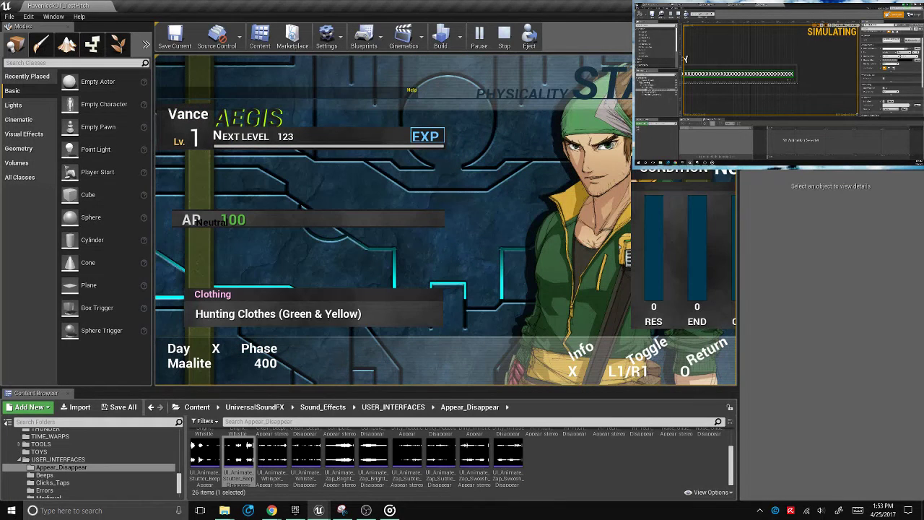
key("q")
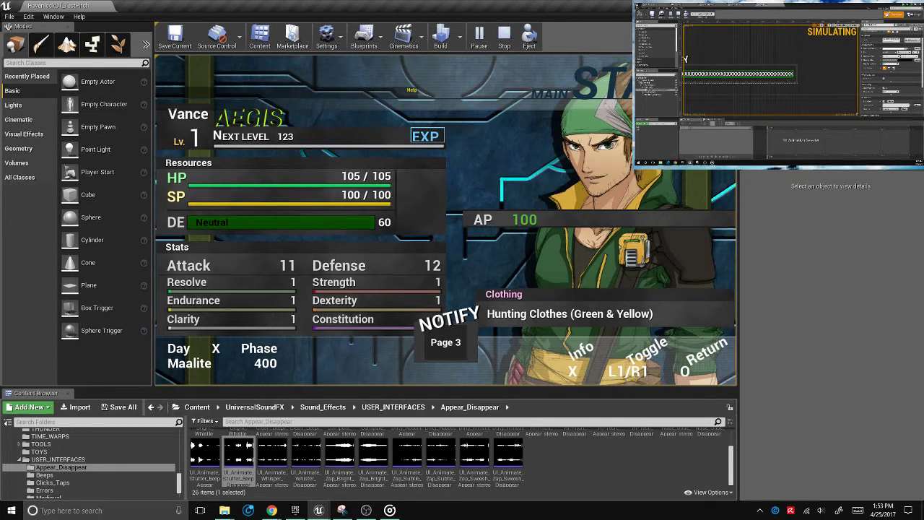
key("Escape")
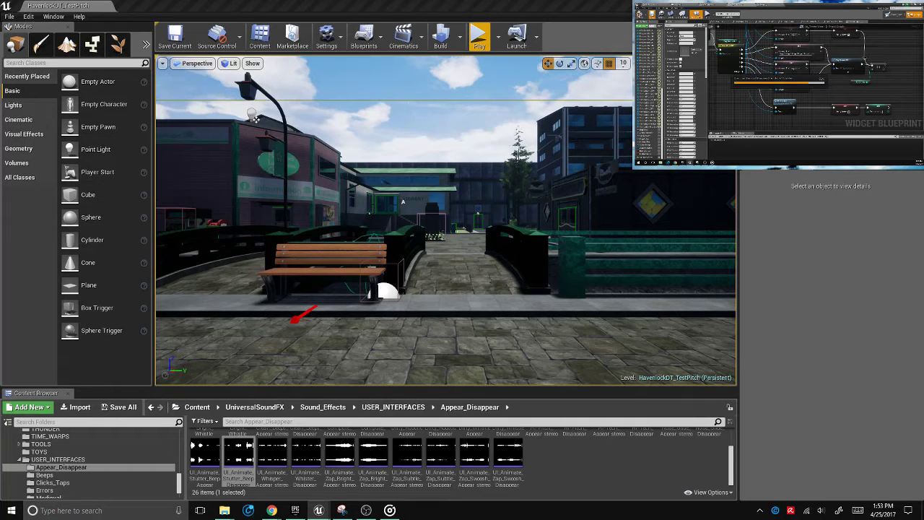
left_click(460, 37)
left_click(476, 44)
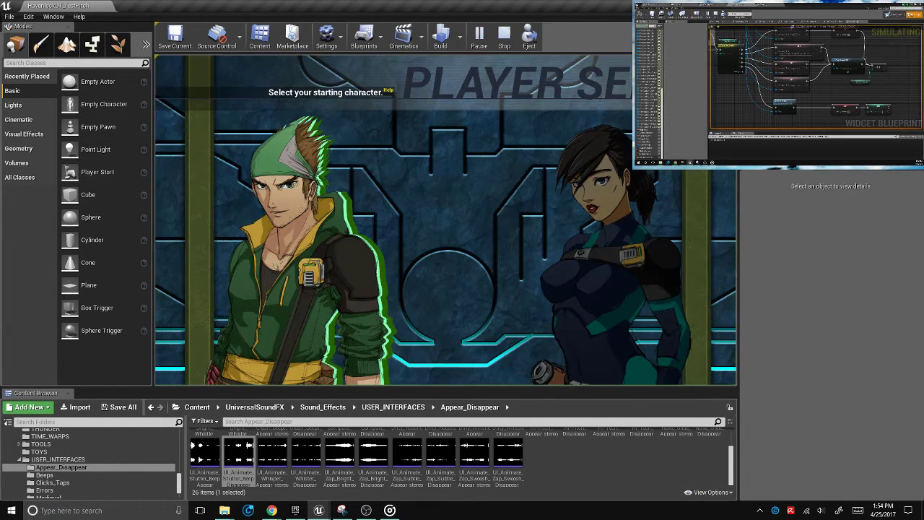
left_click(556, 88)
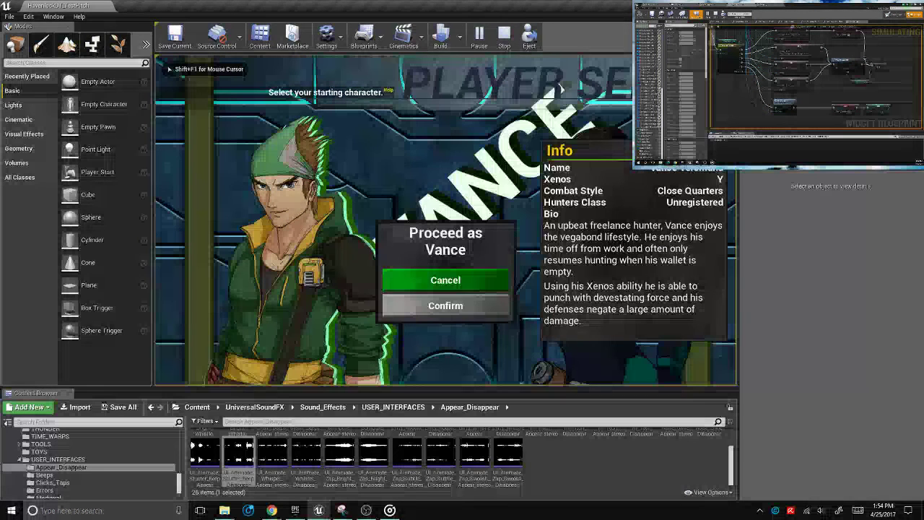
key("Return")
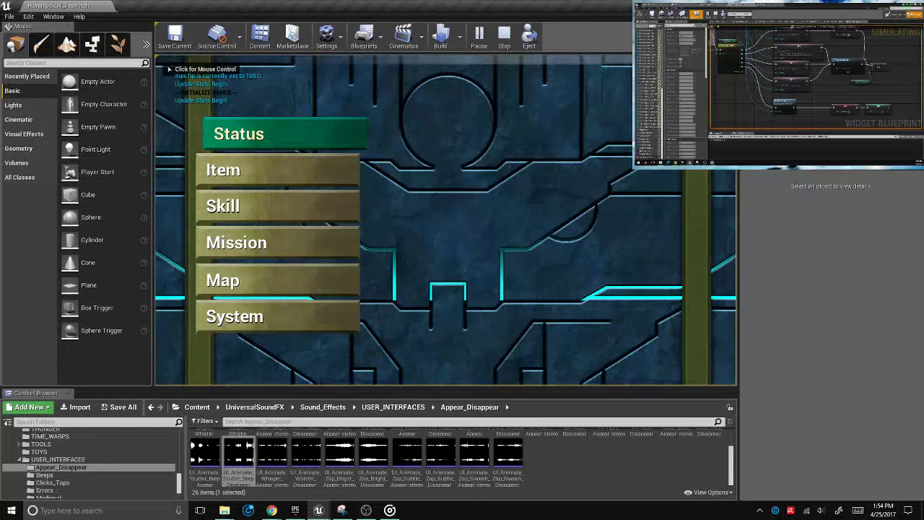
key("Return")
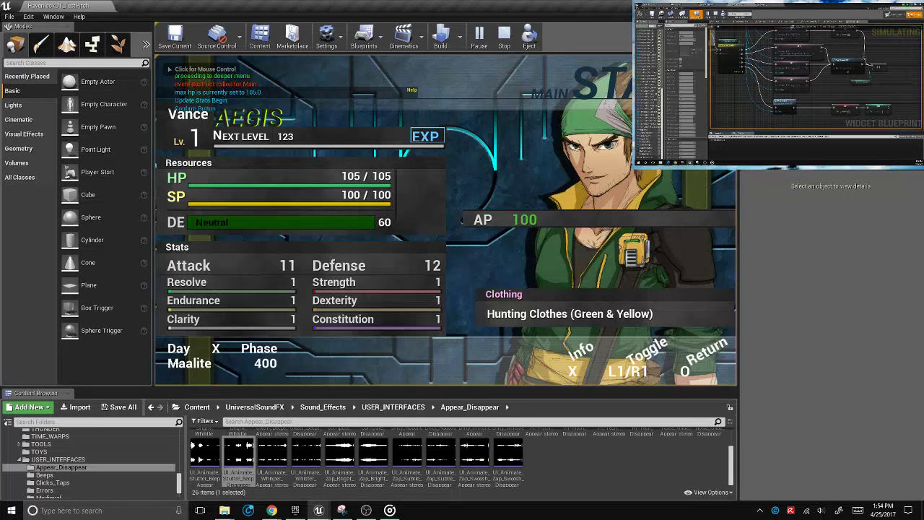
key("BackSpace")
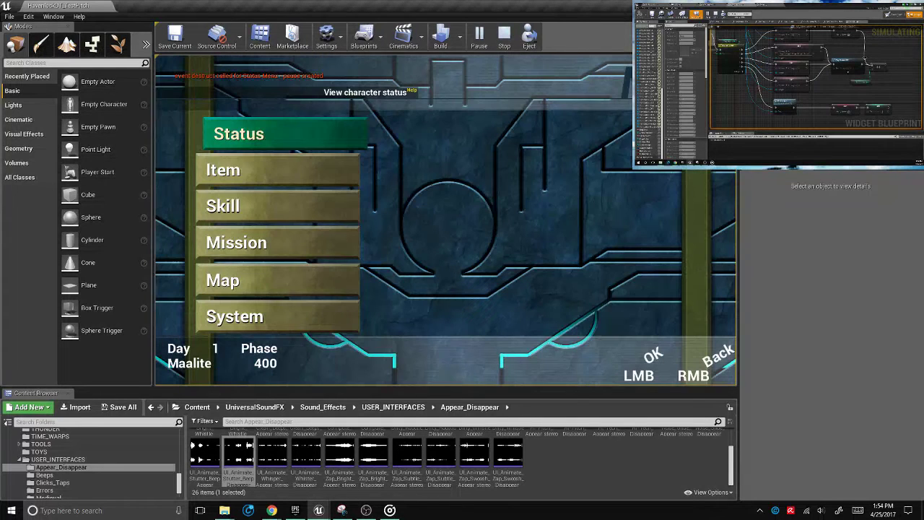
key("Return")
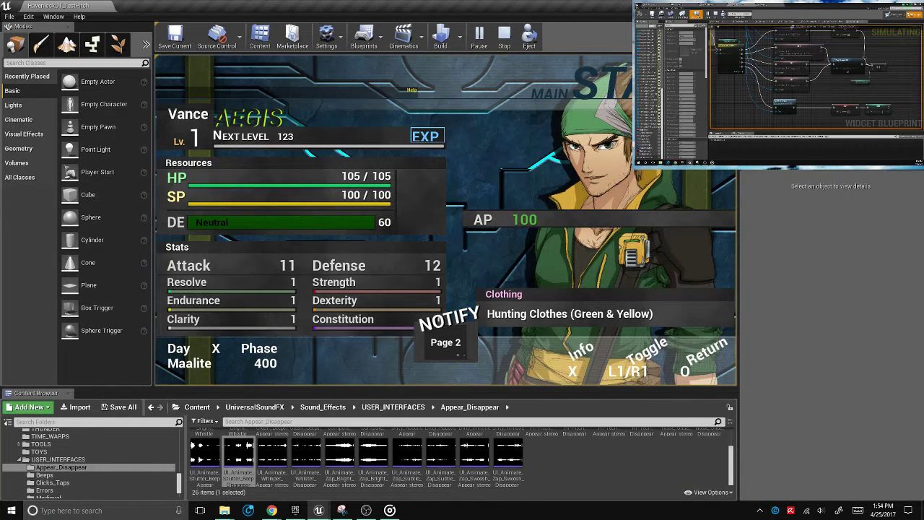
key("Escape")
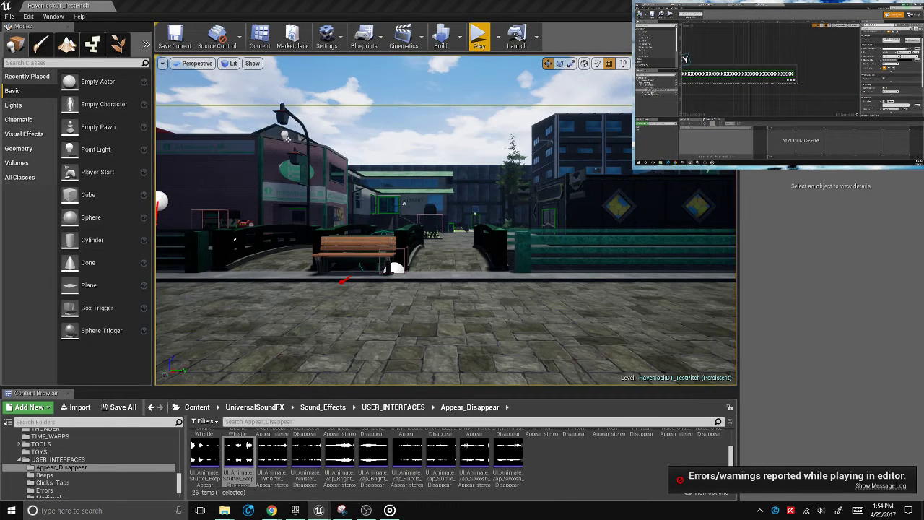
Select the text widget in the NOTIFY widget blueprint
left_click(657, 87)
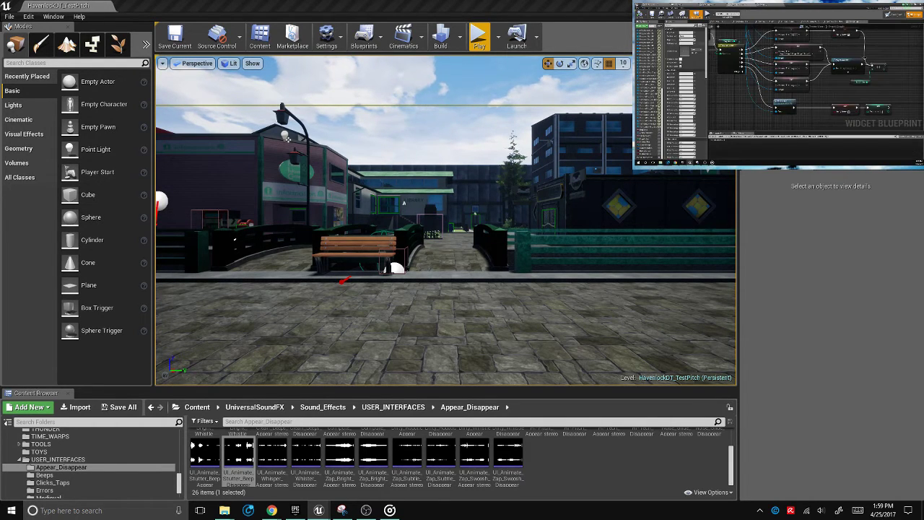
Launch Play-in-Editor, start the game as Vance, and open his status menu
left_click(487, 37)
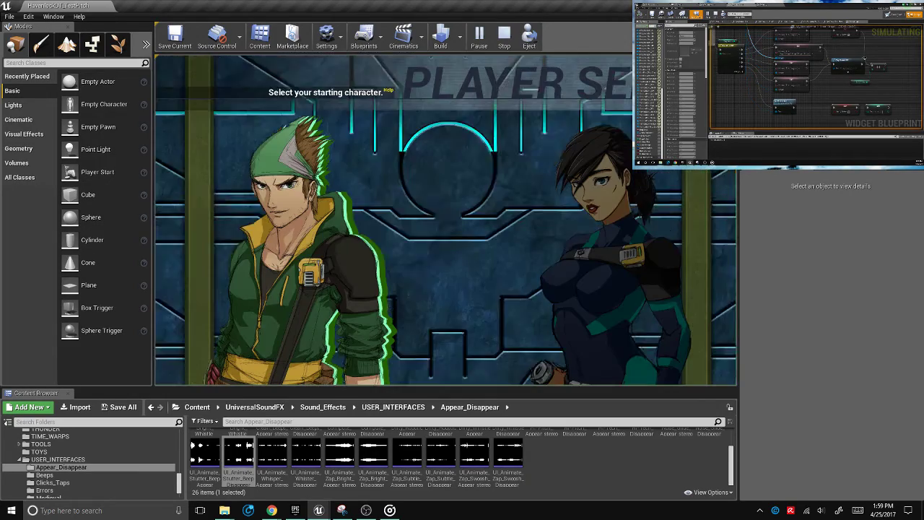
key("Return")
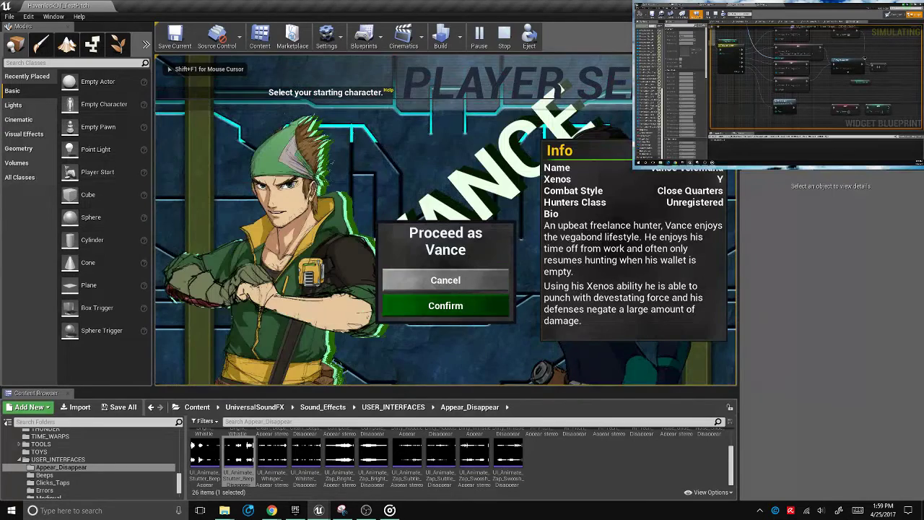
key("Return")
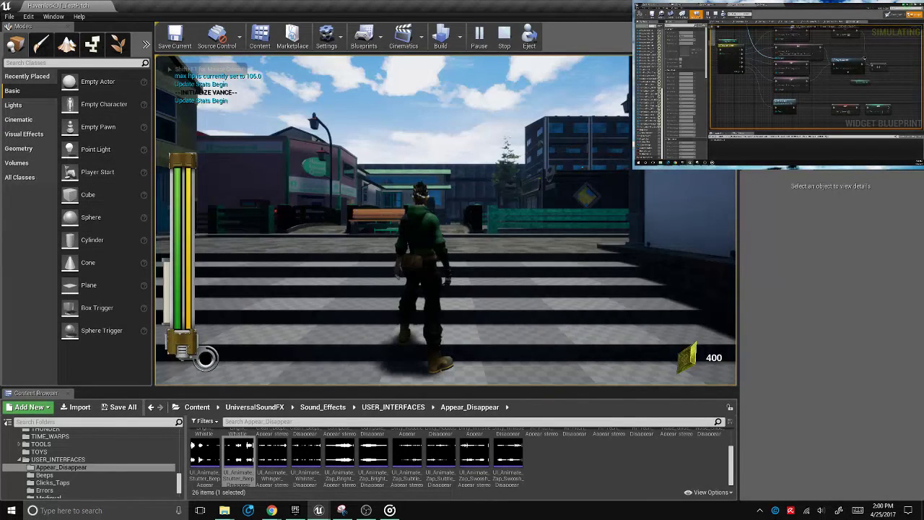
key("Tab")
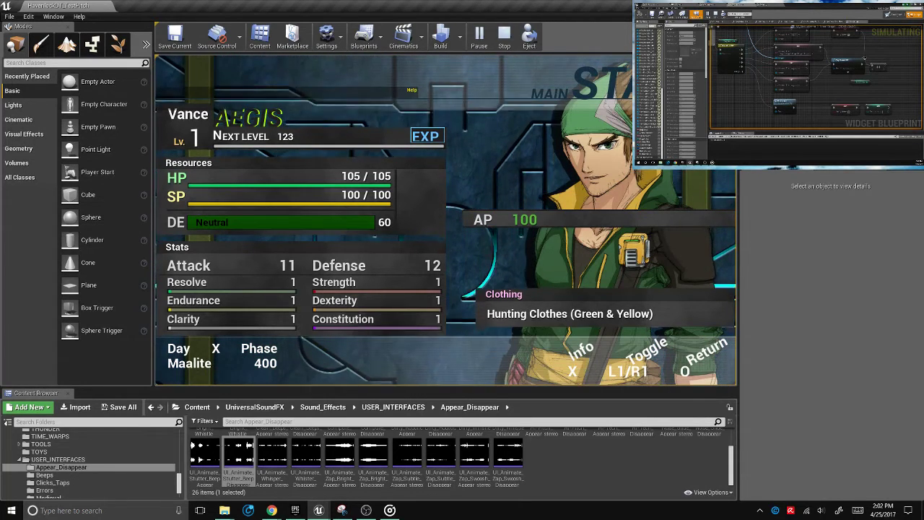
Stop the Play-in-Editor session with Esc
key("Escape")
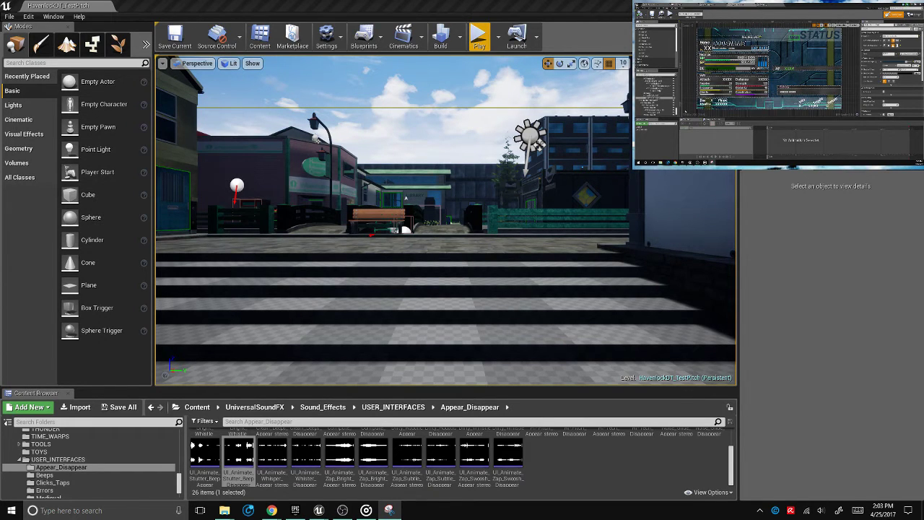
Close the reference image viewer and move the W_StatusMenu window onto the main monitor
left_click(845, 85)
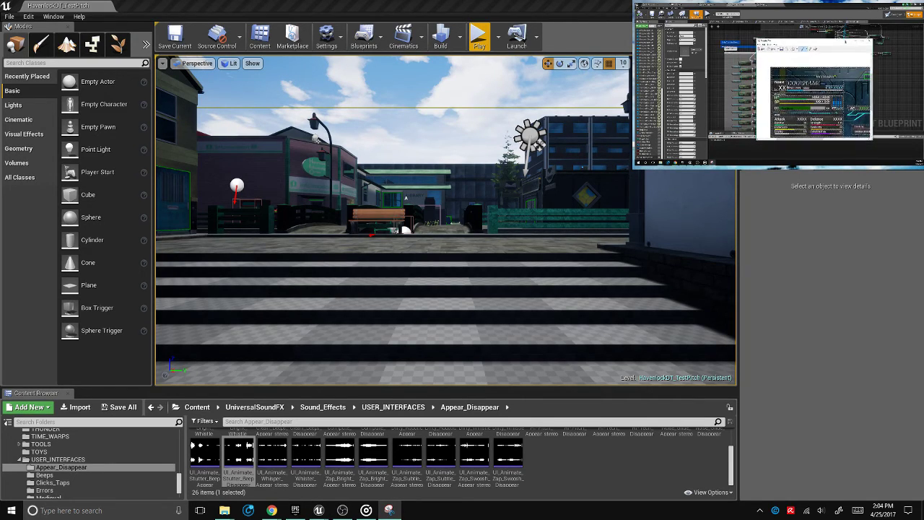
key("alt+F4")
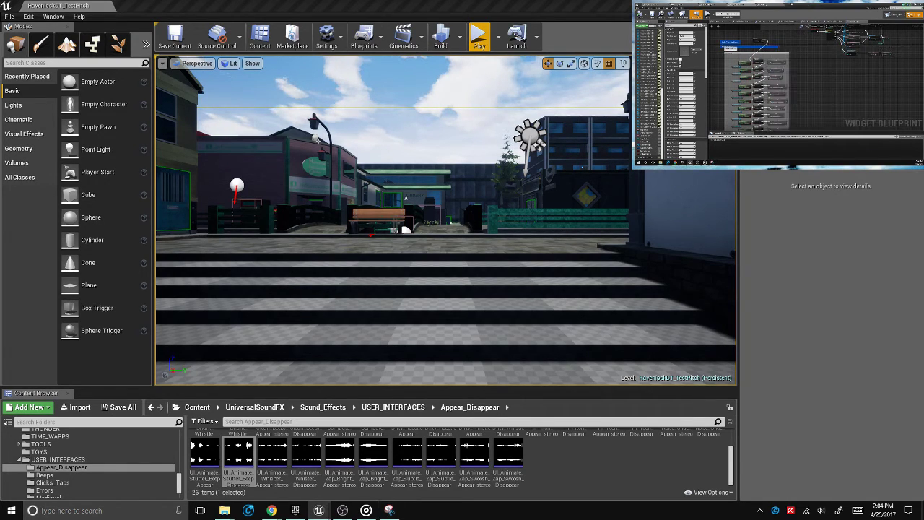
left_click_drag(923, 124, 617, 109)
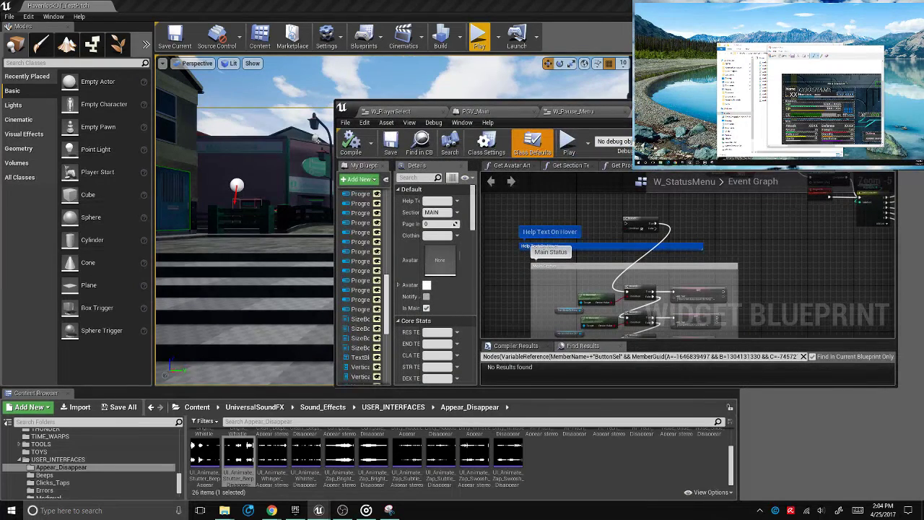
Maximize the W_StatusMenu window and keep the status menu reference image as a small window
key("super+Up")
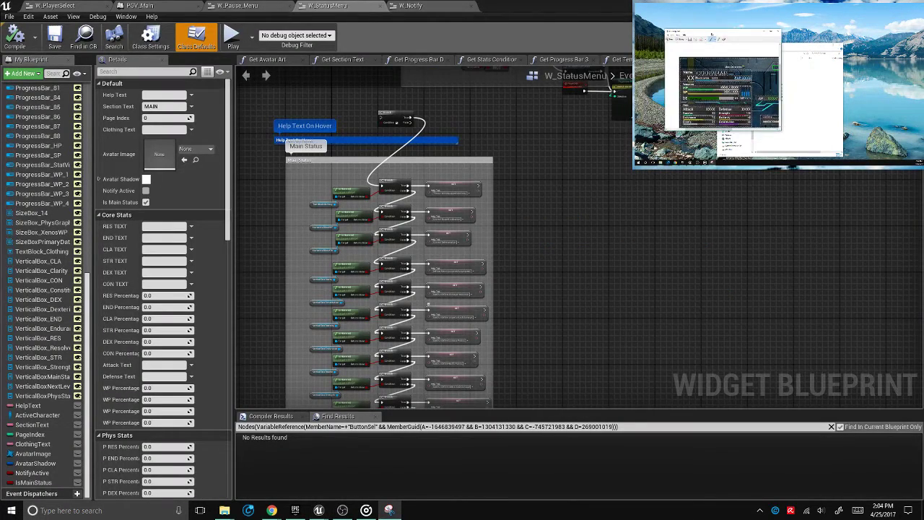
left_click_drag(722, 32, 747, 39)
double_click(798, 40)
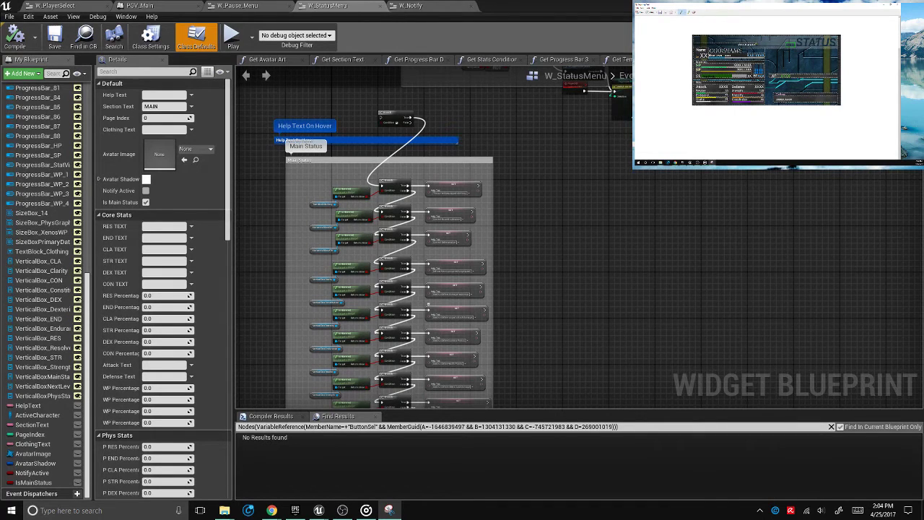
left_click_drag(758, 6, 711, 35)
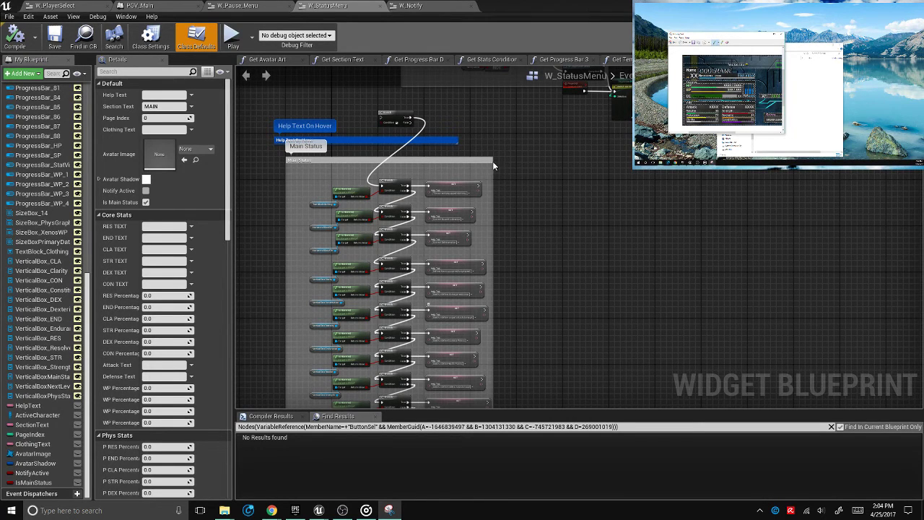
Marquee-select the Branch and SET help-text nodes inside the Main Status comment
right_click_drag(552, 170, 538, 222)
scroll(602, 211, "up", 4)
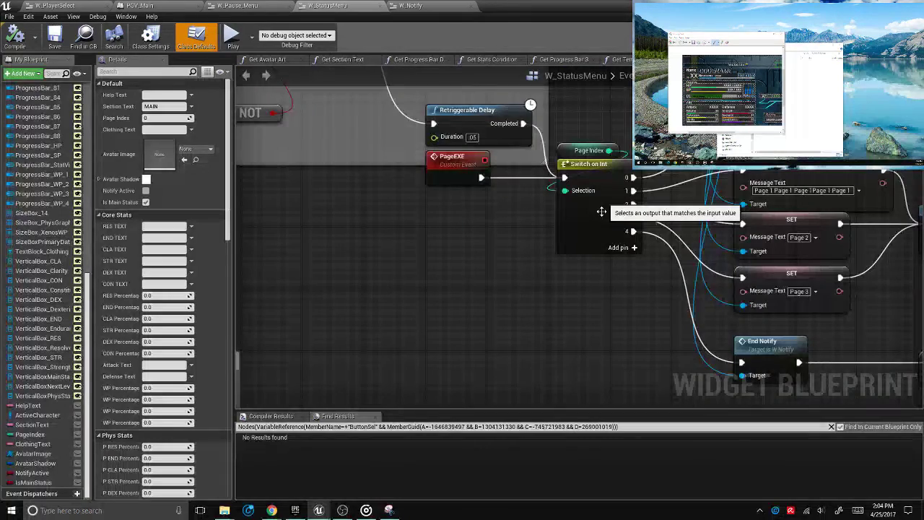
scroll(601, 211, "down", 3)
scroll(586, 186, "up", 1)
scroll(454, 303, "down", 3)
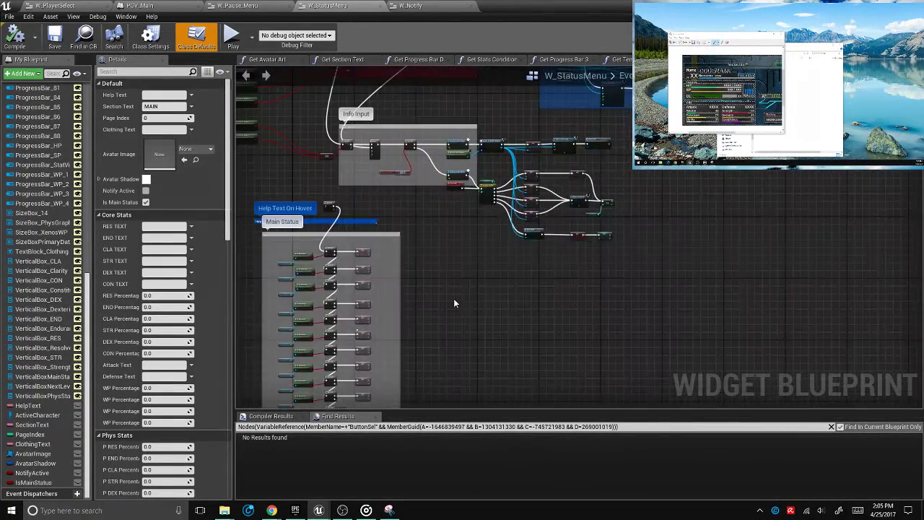
right_click_drag(454, 303, 630, 213)
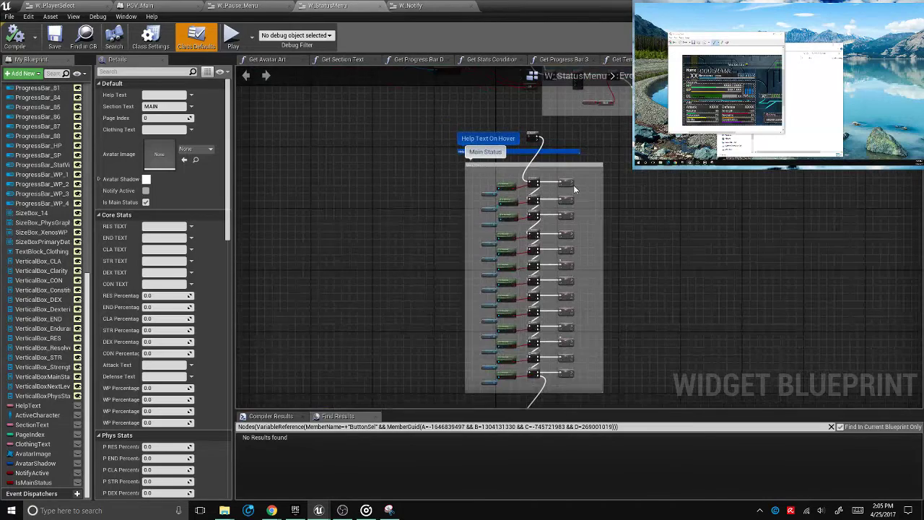
scroll(573, 185, "up", 4)
right_click_drag(619, 273, 700, 141)
right_click_drag(476, 404, 476, 166)
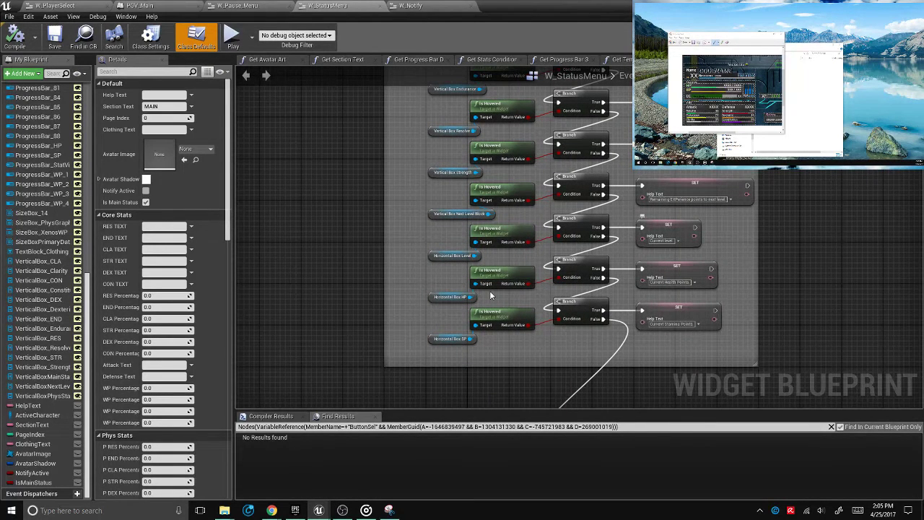
left_click_drag(763, 324, 521, 271)
left_click_drag(807, 244, 432, 260)
left_click_drag(772, 225, 453, 262)
right_click_drag(452, 261, 282, 331)
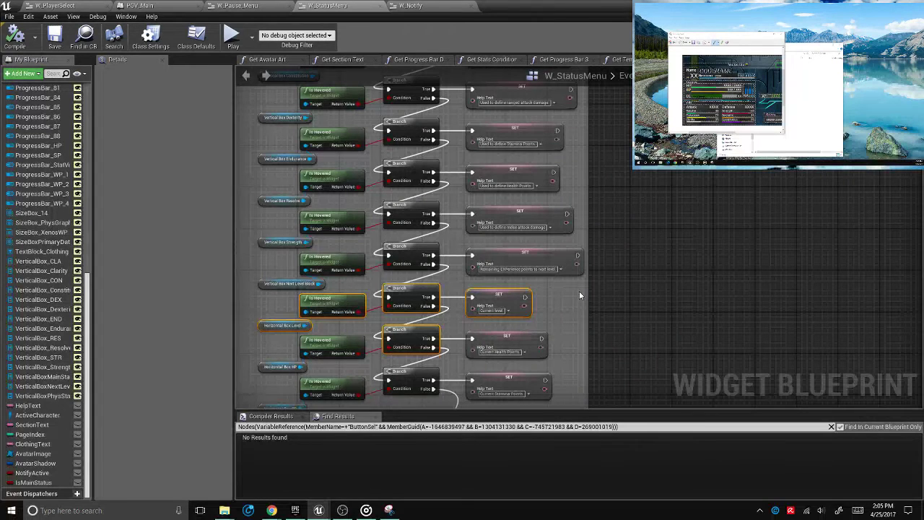
Move the Current level, Remaining Experience, Current Health and Current Stamina SET nodes right
left_click_drag(498, 297, 787, 145)
left_click_drag(549, 255, 810, 172)
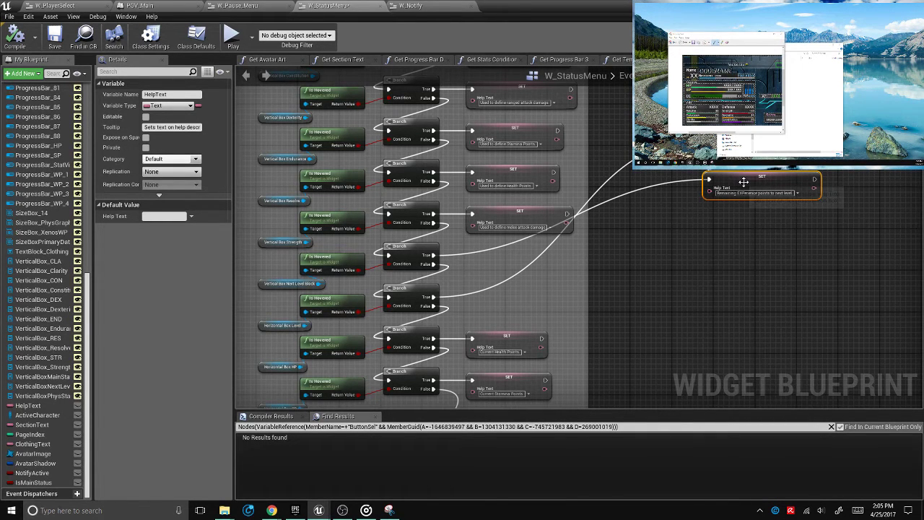
right_click_drag(743, 182, 751, 148)
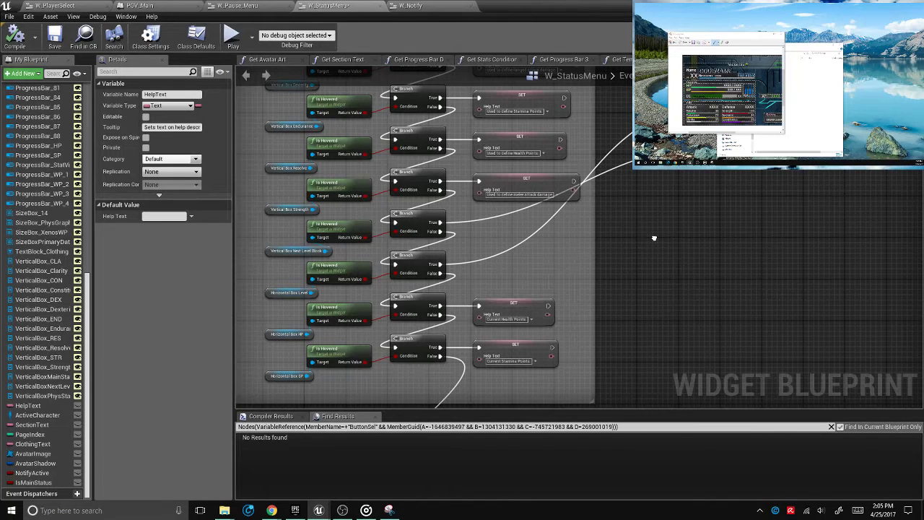
left_click_drag(514, 307, 750, 185)
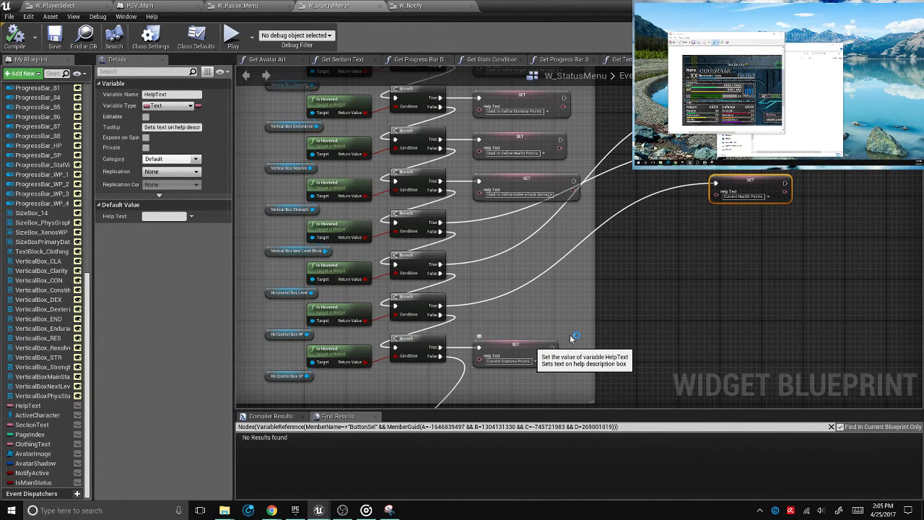
left_click_drag(570, 336, 806, 205)
right_click_drag(584, 337, 580, 306)
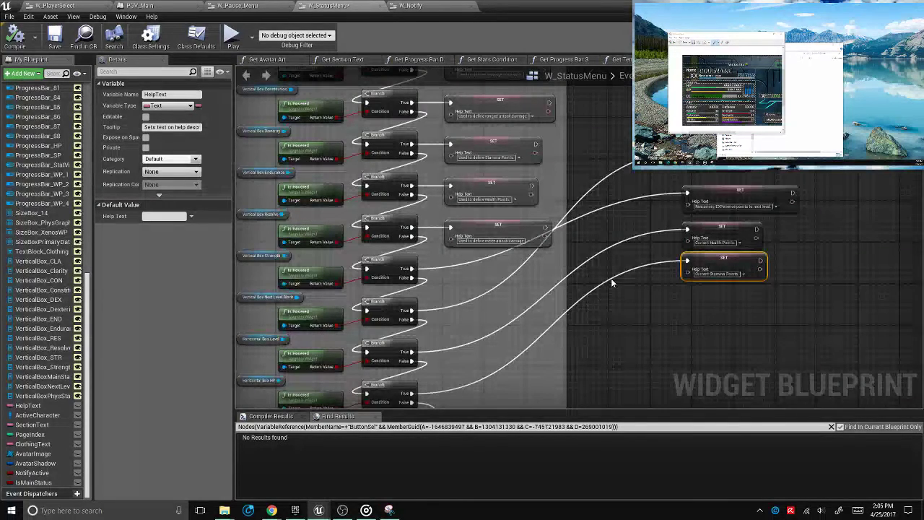
scroll(610, 278, "up", 2)
scroll(759, 200, "down", 3)
scroll(790, 218, "up", 1)
scroll(653, 272, "up", 1)
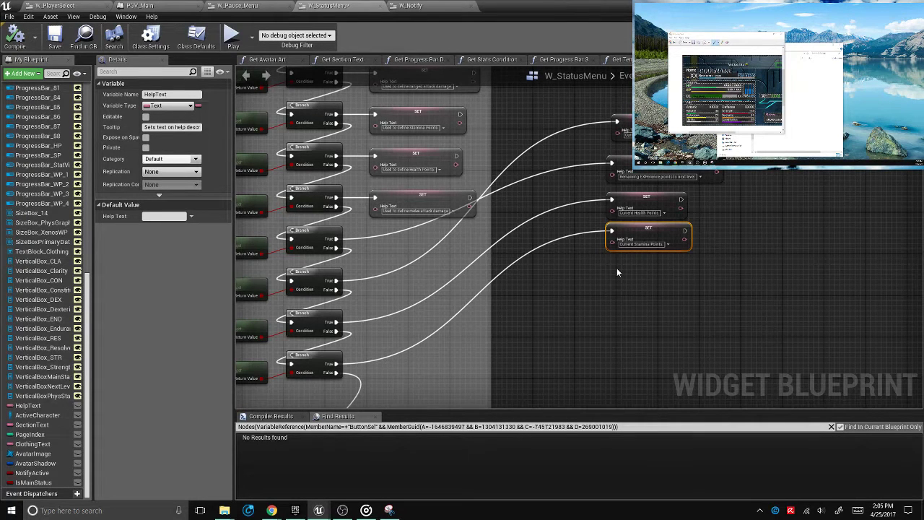
Add a comment box below the moved SET nodes and begin editing its title
key("c")
left_click_drag(635, 206, 635, 280)
left_click(659, 246)
left_click_drag(659, 246, 652, 246)
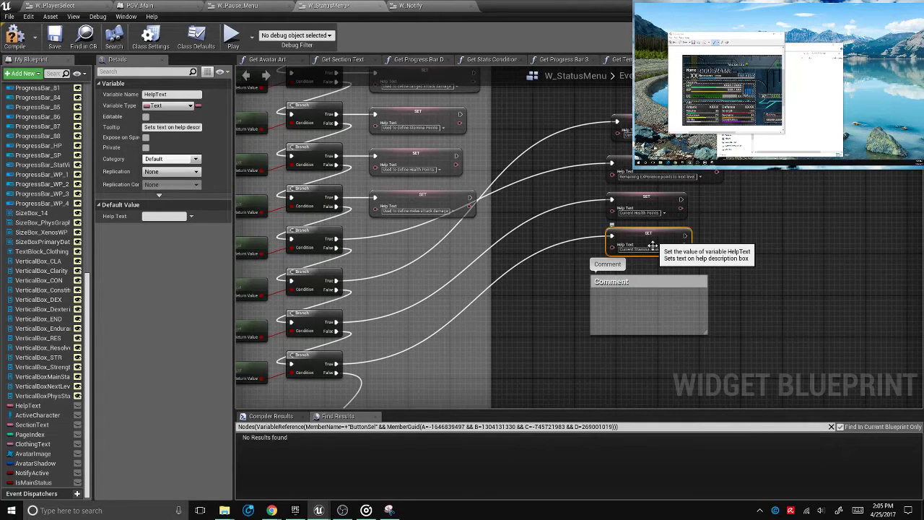
left_click_drag(659, 282, 664, 265)
double_click(630, 275)
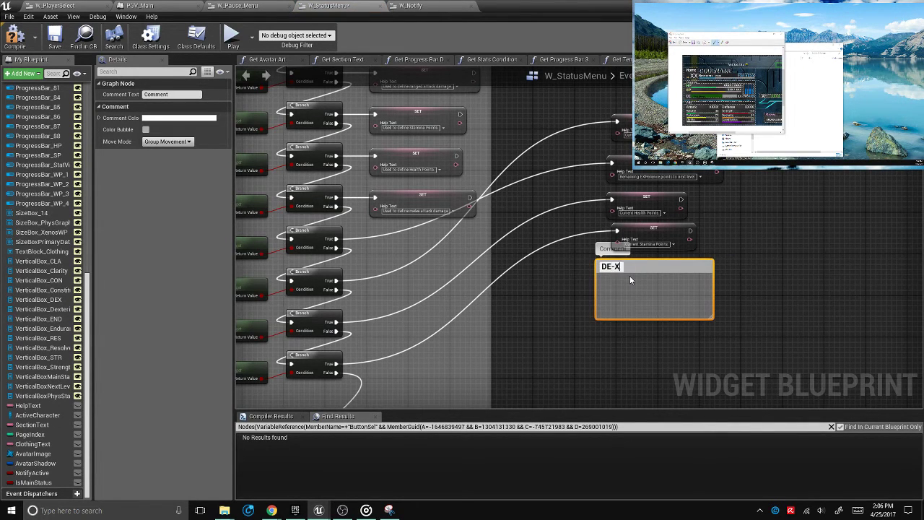
Title the comment box 'DE-XenosPower'
type("DE-XenosPower")
key("Return")
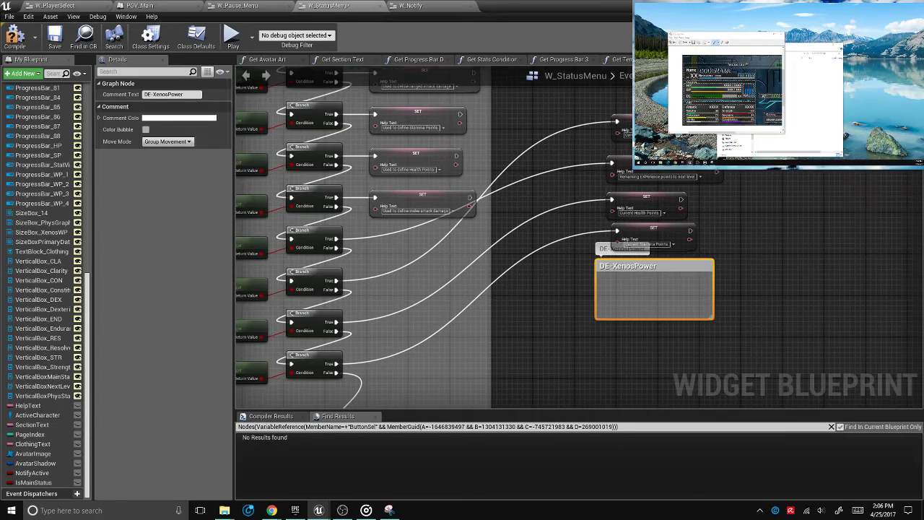
right_click_drag(522, 188, 614, 256)
right_click_drag(581, 321, 552, 218)
Move the melee attack damage help-text node below the DE-XenosPower comment
left_click(487, 186)
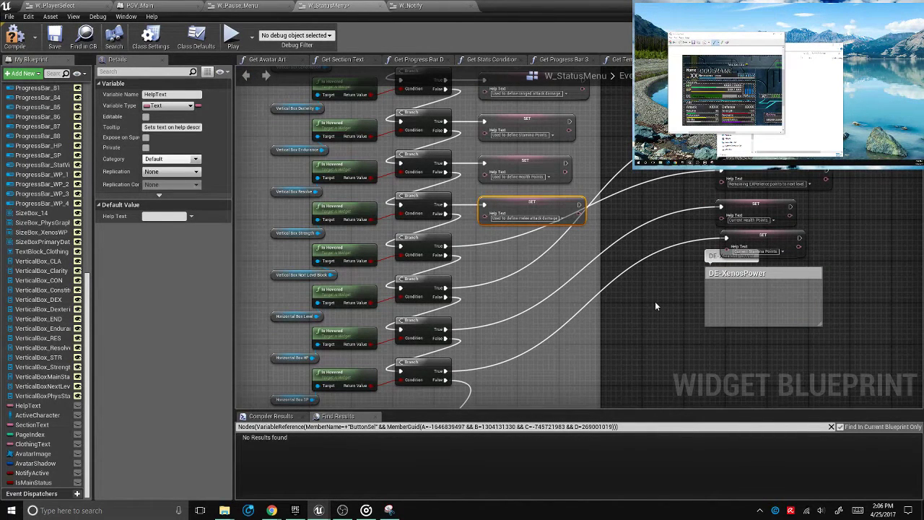
right_click_drag(655, 306, 638, 297)
left_click_drag(548, 221, 767, 350)
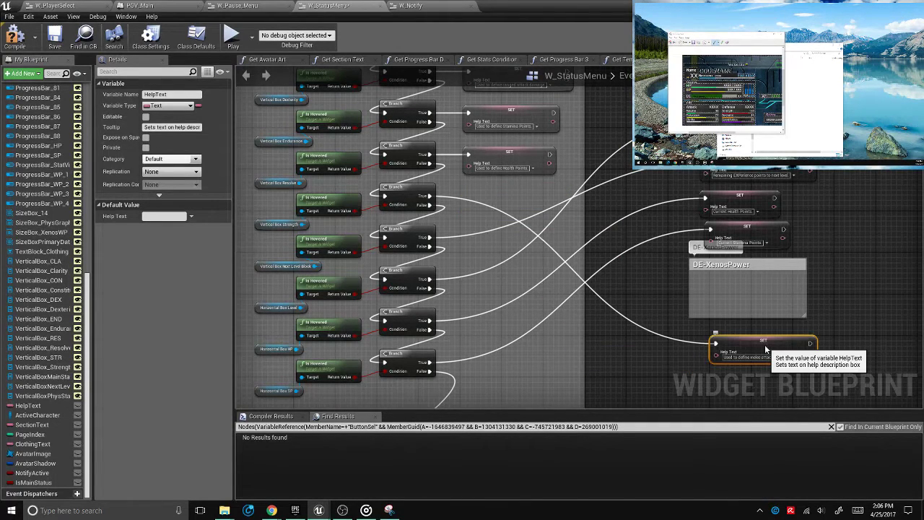
right_click_drag(607, 251, 548, 216)
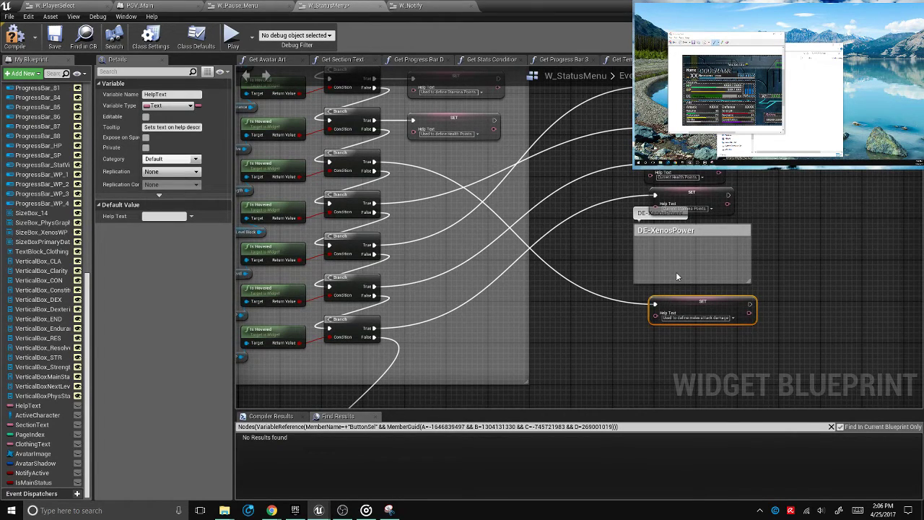
left_click_drag(677, 303, 459, 205)
right_click_drag(510, 166, 579, 343)
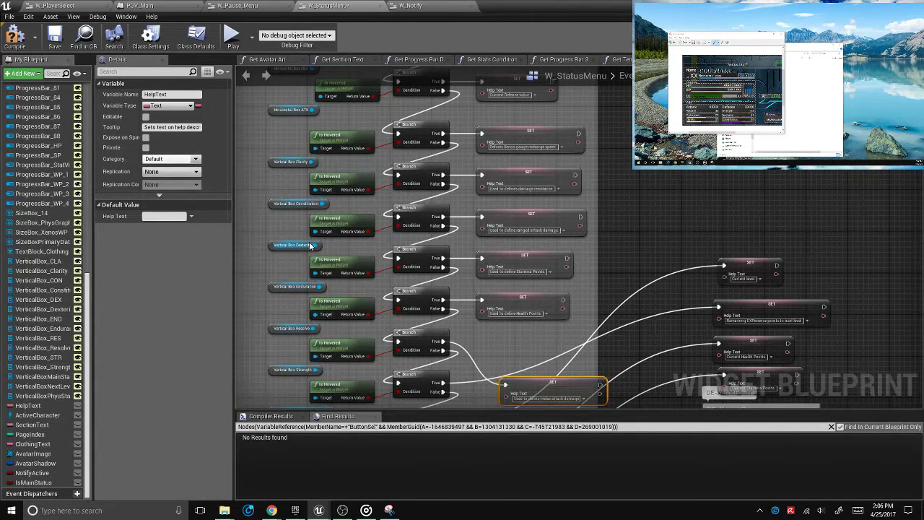
right_click_drag(311, 245, 397, 209)
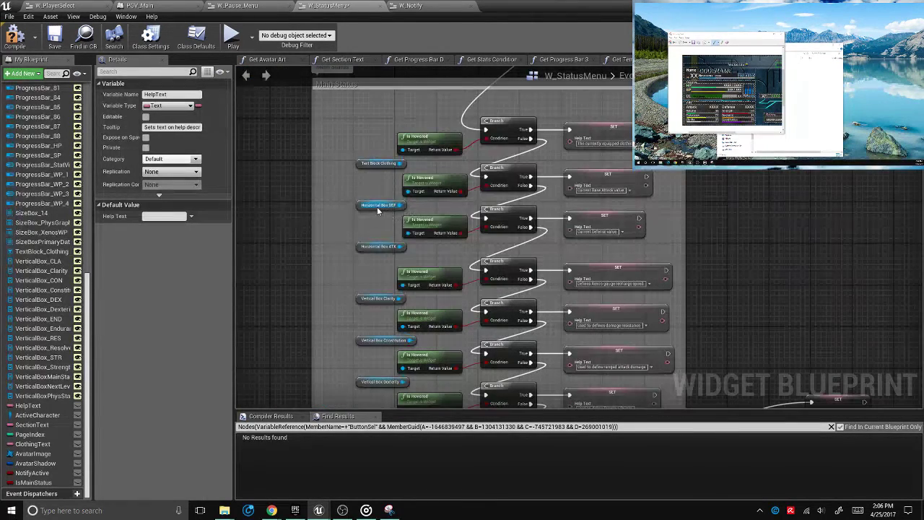
Move the Current Base Attack help node into the right column and align the selected column nodes
left_click(630, 182)
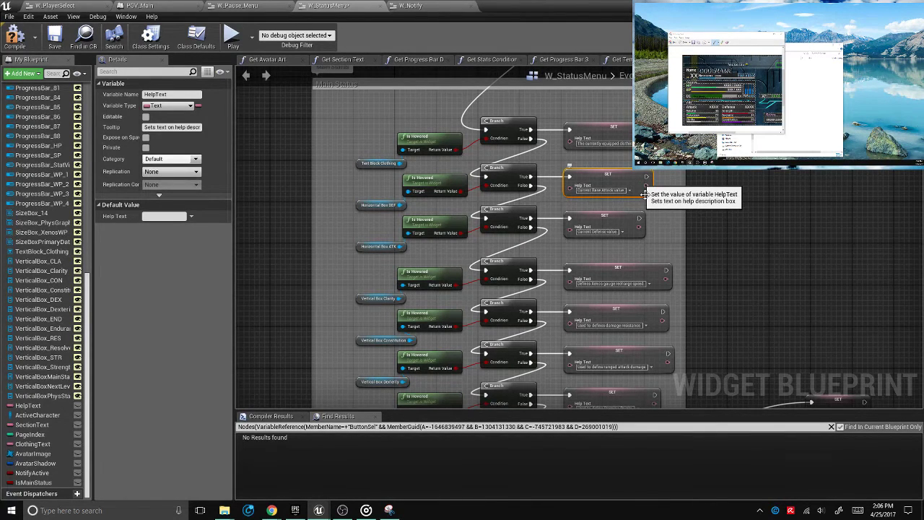
scroll(645, 195, "down", 2)
left_click_drag(617, 152, 673, 295)
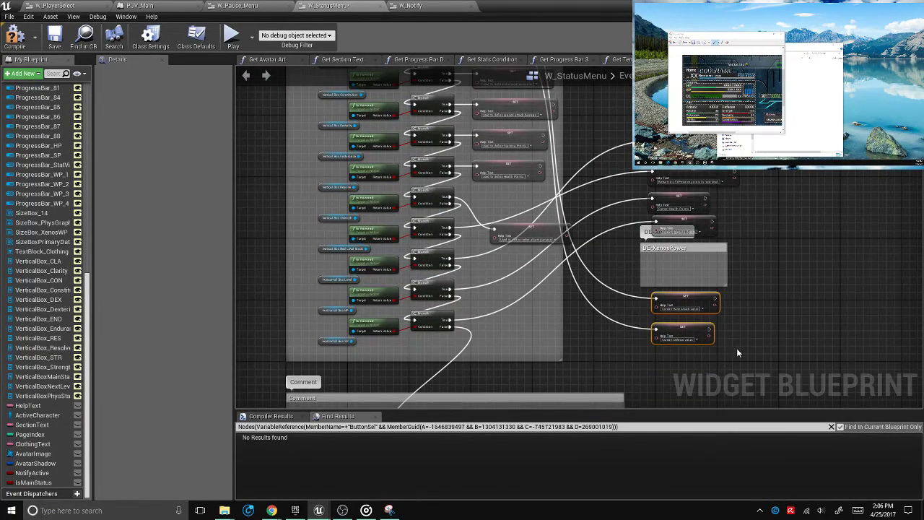
left_click_drag(736, 352, 641, 170)
scroll(724, 305, "down", 3)
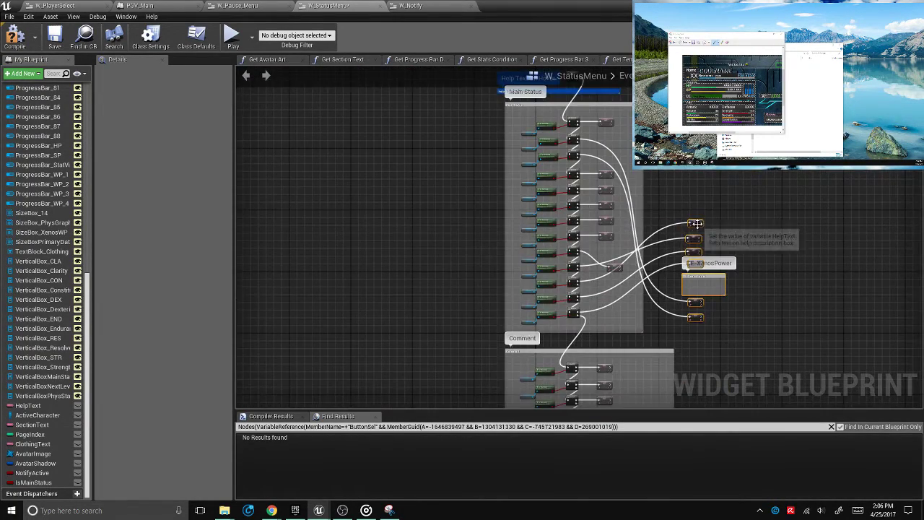
scroll(696, 224, "up", 2)
left_click_drag(693, 225, 681, 262)
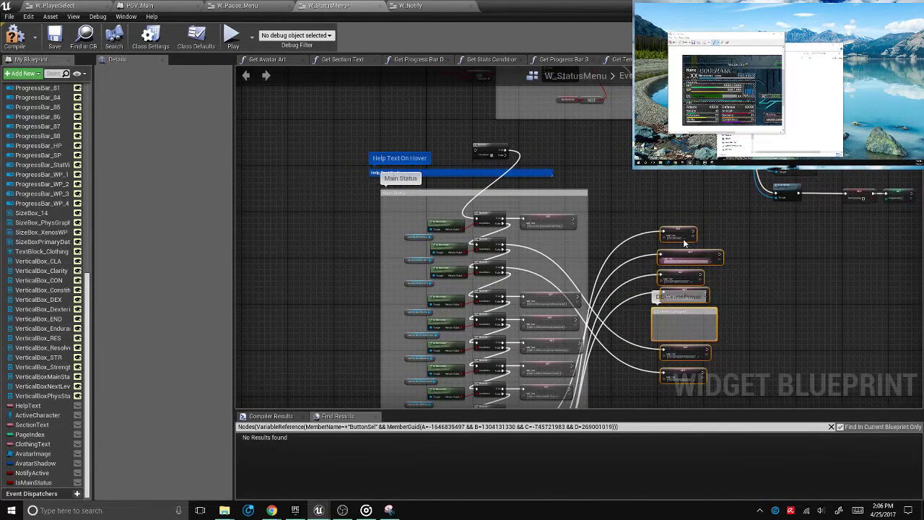
Move the Health Points help-text SET node into the right-hand column
right_click_drag(683, 239, 658, 104)
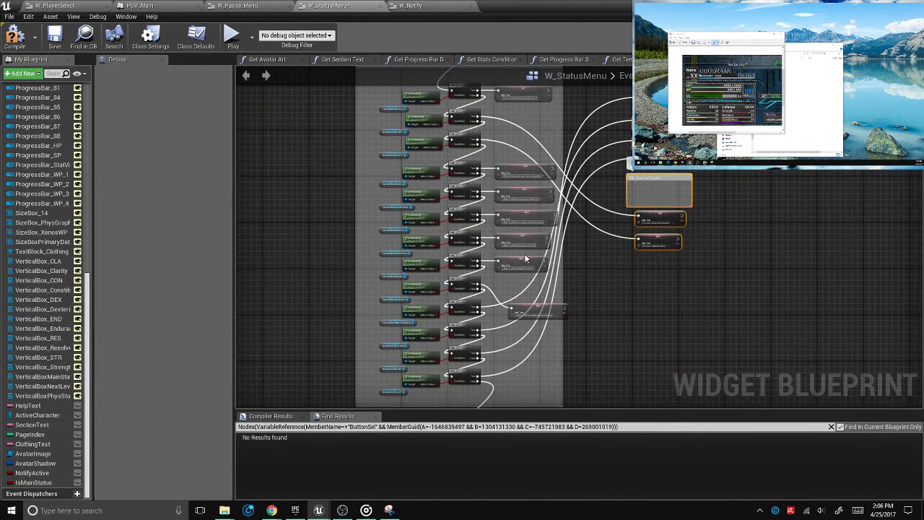
scroll(524, 254, "up", 4)
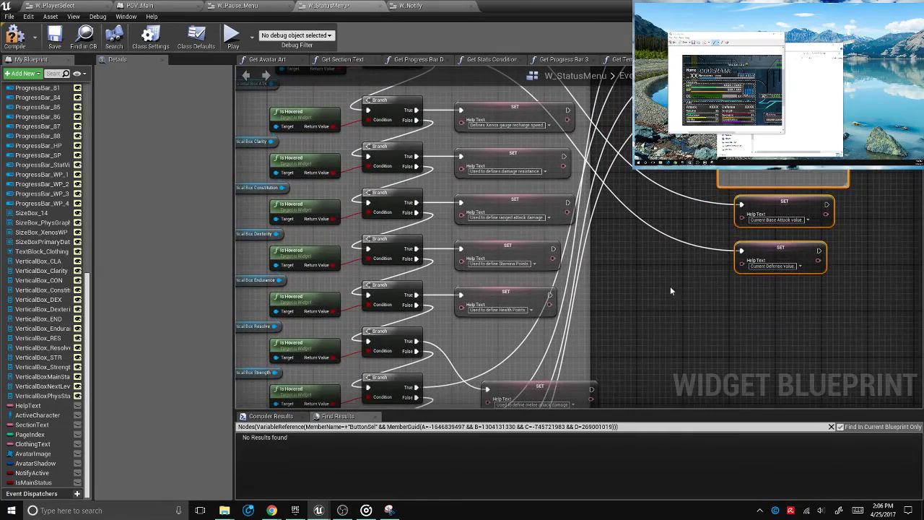
mouse_move(605, 265)
right_mouse_down()
mouse_move(705, 254)
mouse_move(553, 320)
mouse_move(609, 266)
right_mouse_up()
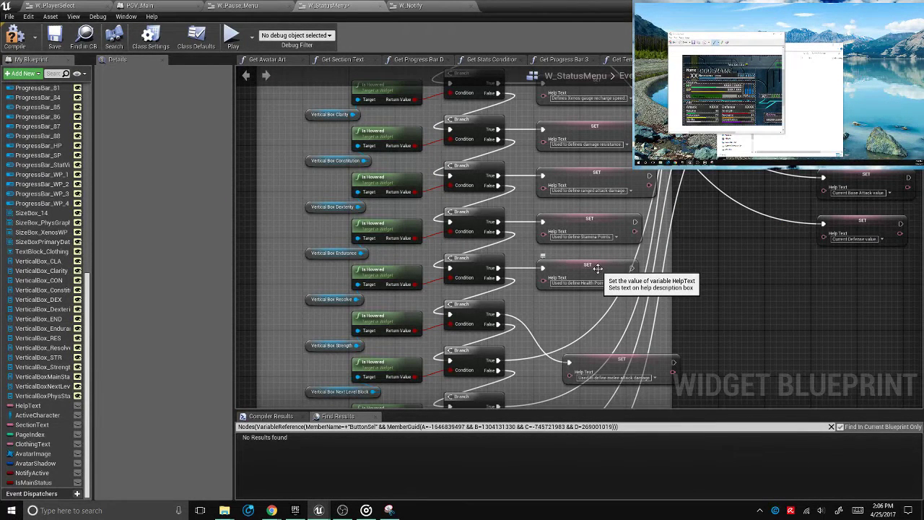
left_click_drag(598, 269, 789, 245)
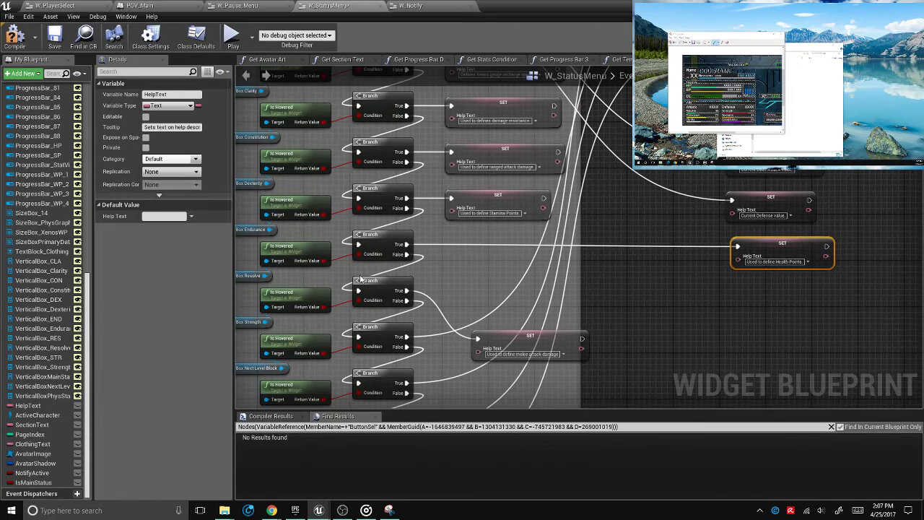
right_click_drag(789, 245, 881, 326)
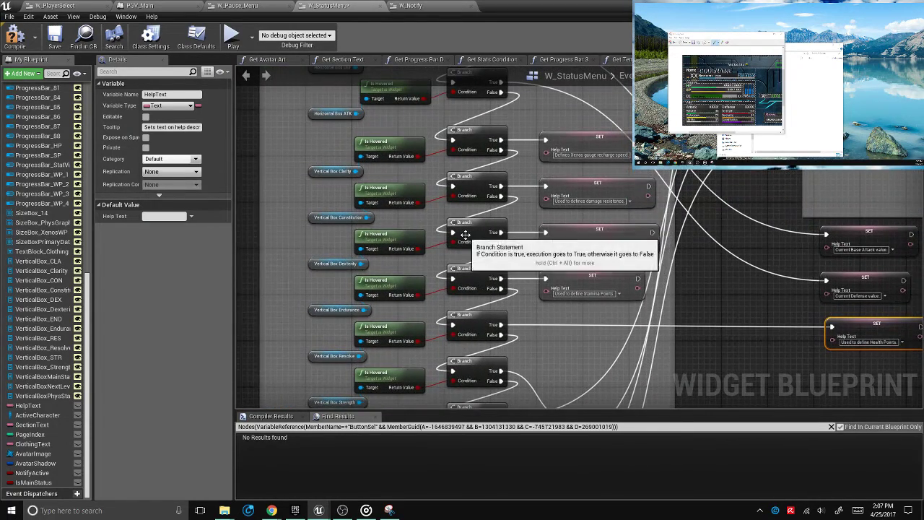
Place the Stamina Points node below Health Points, then the Xenos gauge node below Stamina
scroll(437, 245, "down", 4)
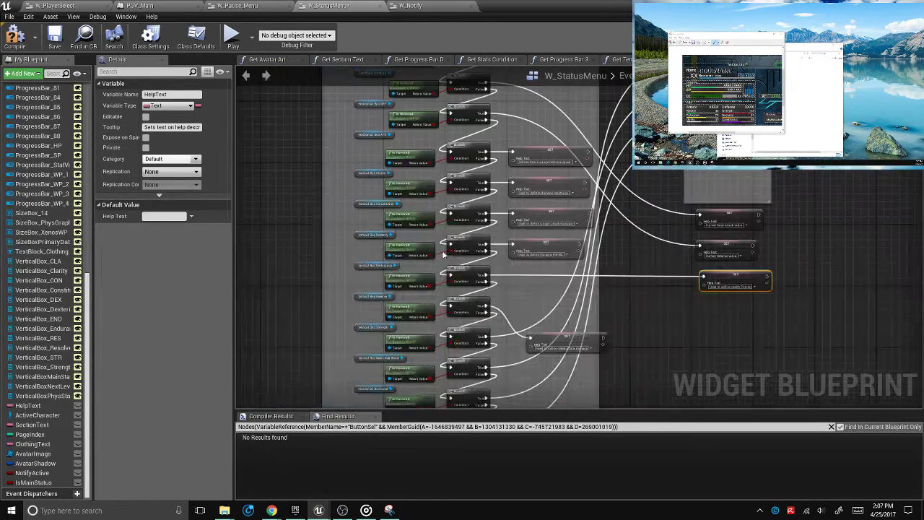
scroll(405, 331, "up", 3)
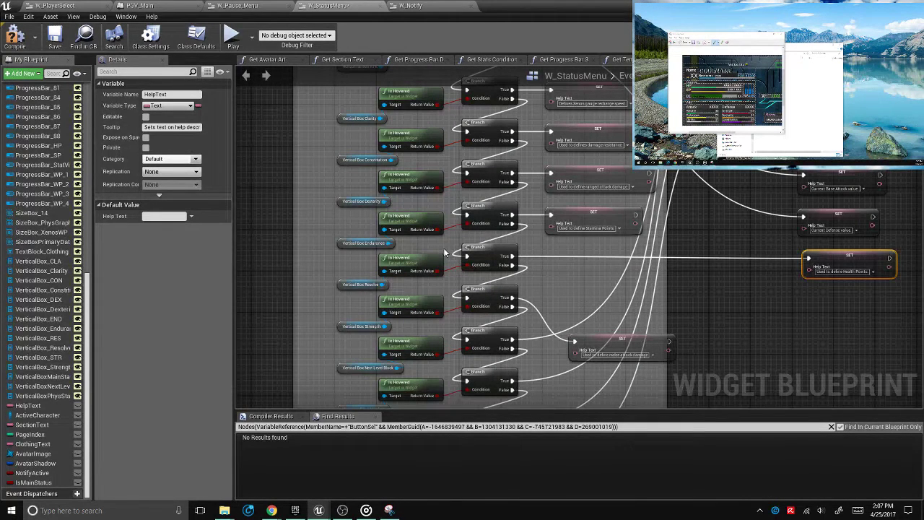
left_click_drag(619, 218, 876, 299)
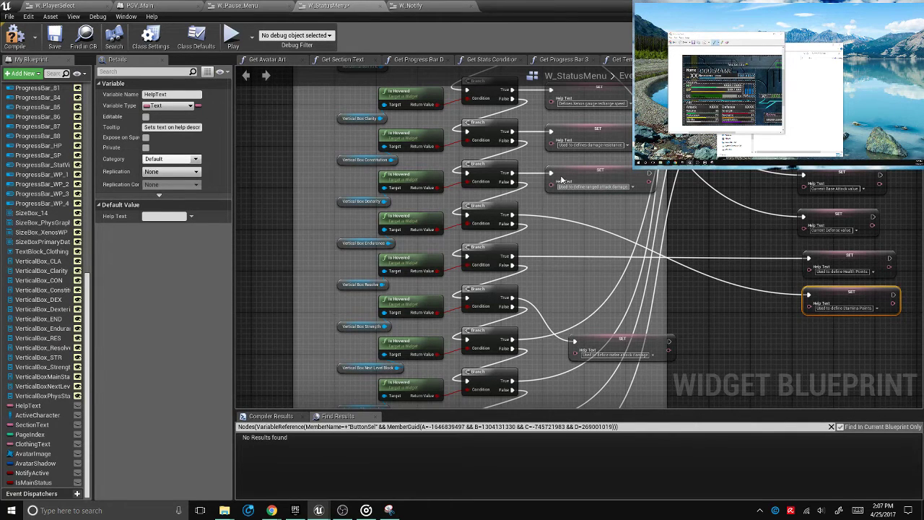
left_click_drag(585, 88, 829, 383)
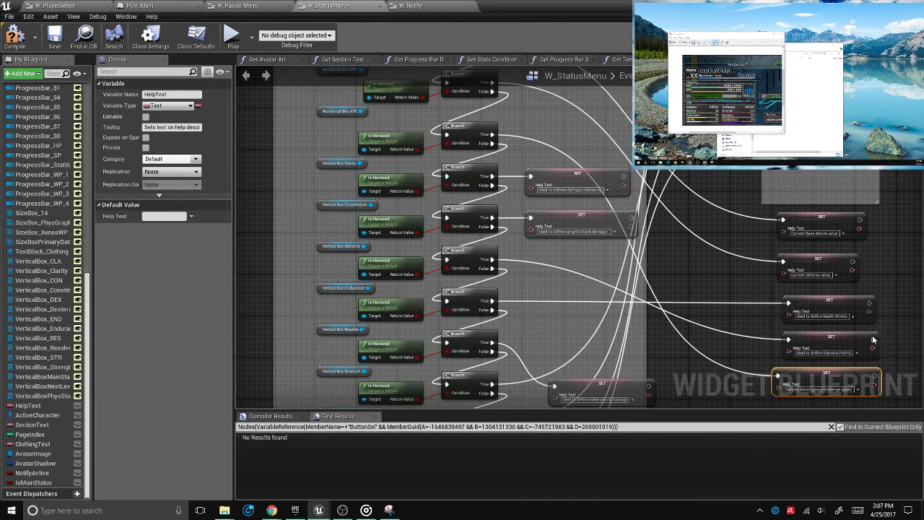
Select the damage resistance and ranged attack help nodes and shift damage resistance right
left_click_drag(885, 365, 776, 292)
right_click_drag(682, 208, 676, 319)
right_click_drag(692, 277, 659, 276)
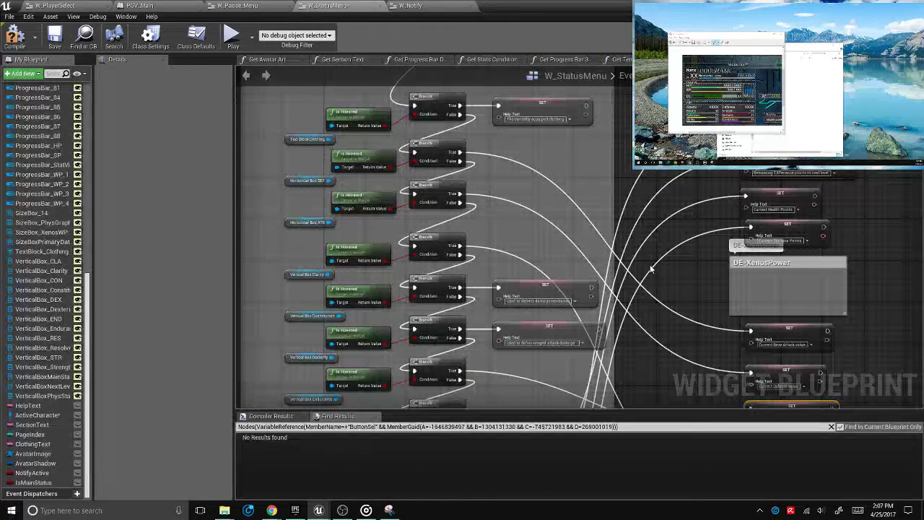
left_click_drag(649, 268, 505, 327)
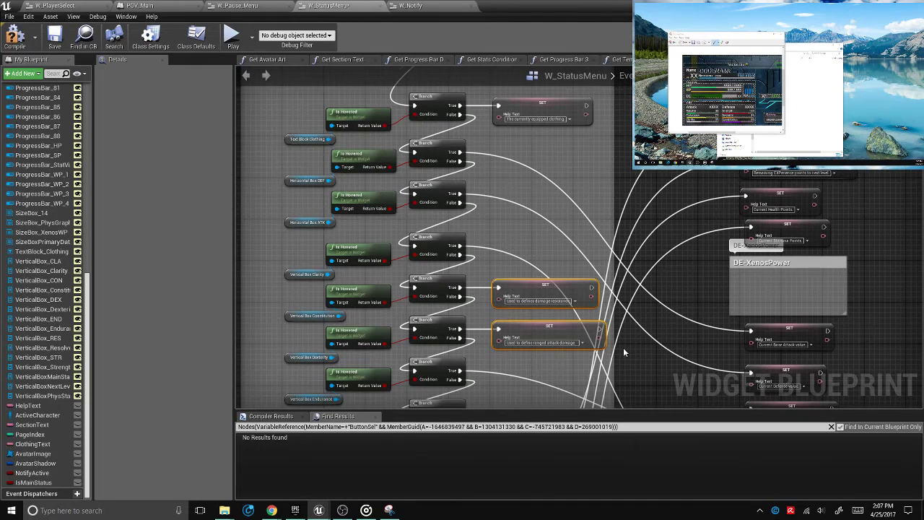
scroll(623, 347, "down", 2)
right_click_drag(623, 347, 542, 256)
left_click_drag(541, 257, 701, 276)
Line up ranged attack damage and damage resistance help nodes at the bottom of the column
left_click_drag(579, 168, 505, 117)
left_click_drag(523, 141, 726, 350)
scroll(729, 351, "up", 2)
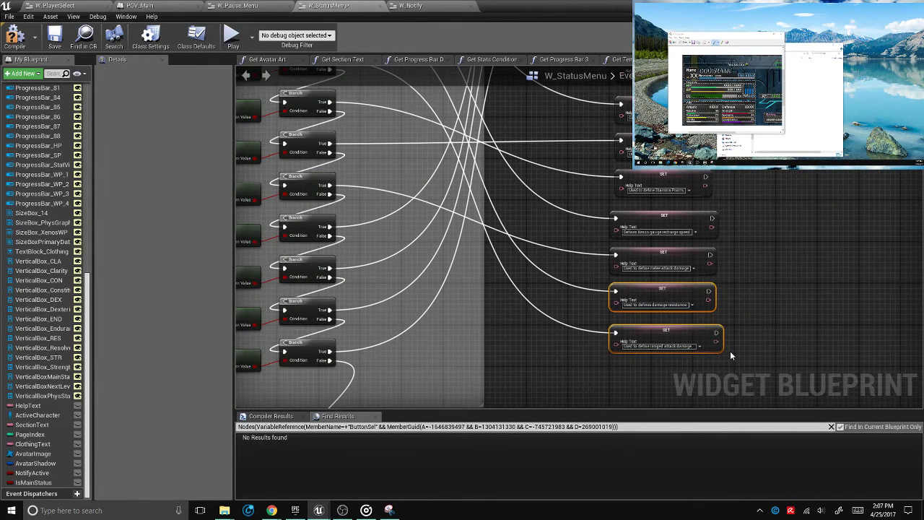
scroll(729, 351, "up", 1)
left_click_drag(661, 286, 661, 368)
left_click(653, 325, "ctrl")
left_click_drag(653, 324, 653, 277)
left_click(661, 327)
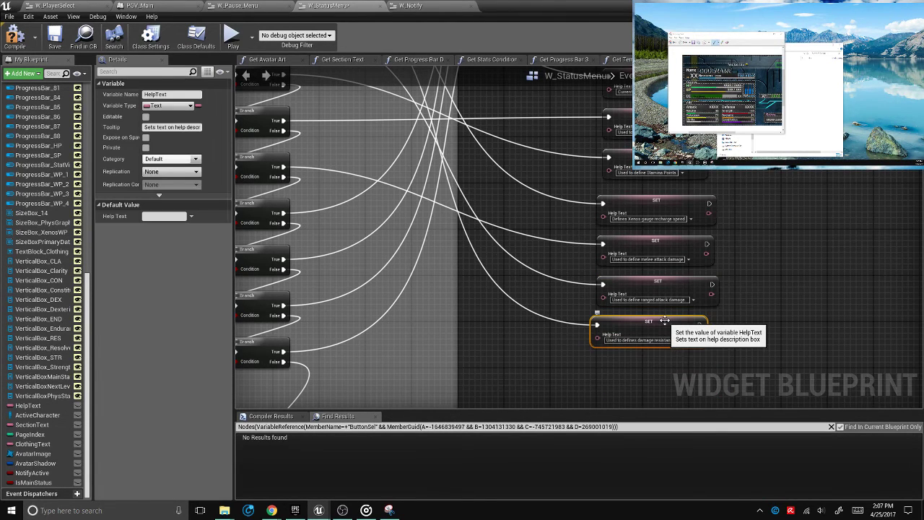
scroll(655, 322, "down", 1)
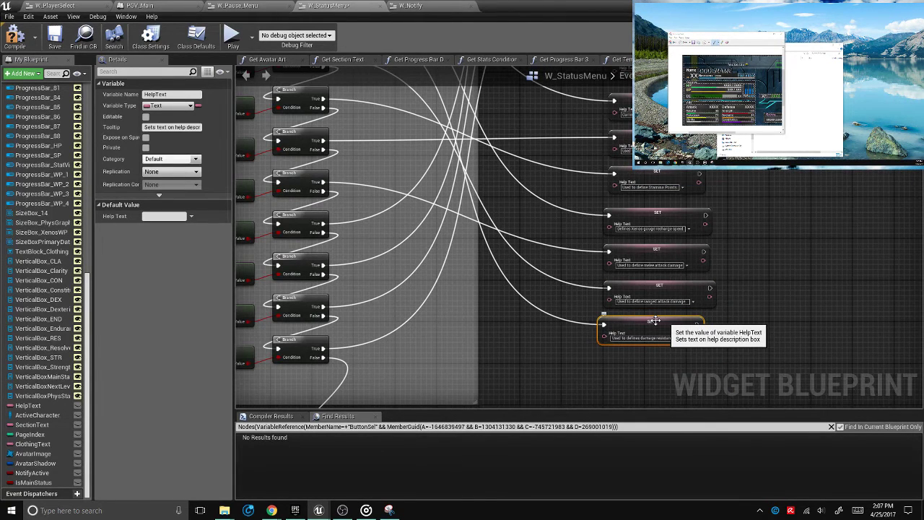
scroll(654, 319, "down", 2)
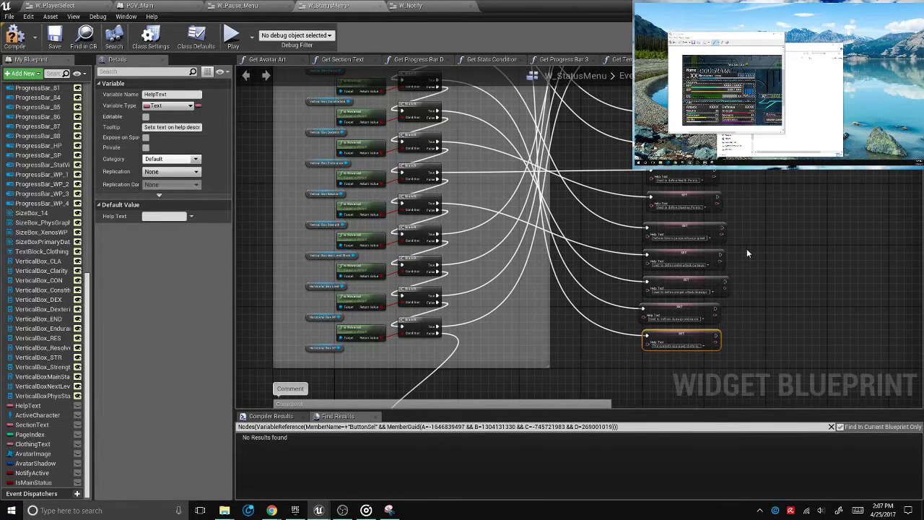
Move the level, experience, Health and Stamina help nodes beside the page logic; shift Play Sound 2D right
scroll(746, 248, "up", 2)
right_click_drag(624, 116, 624, 173)
left_click_drag(654, 134, 522, 298)
right_click_drag(577, 180, 577, 296)
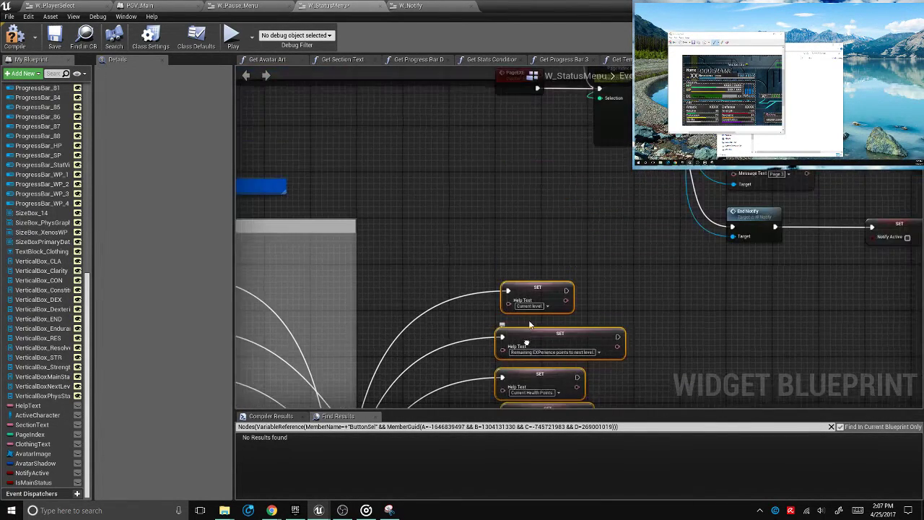
left_click_drag(541, 289, 532, 154)
right_click_drag(594, 143, 568, 239)
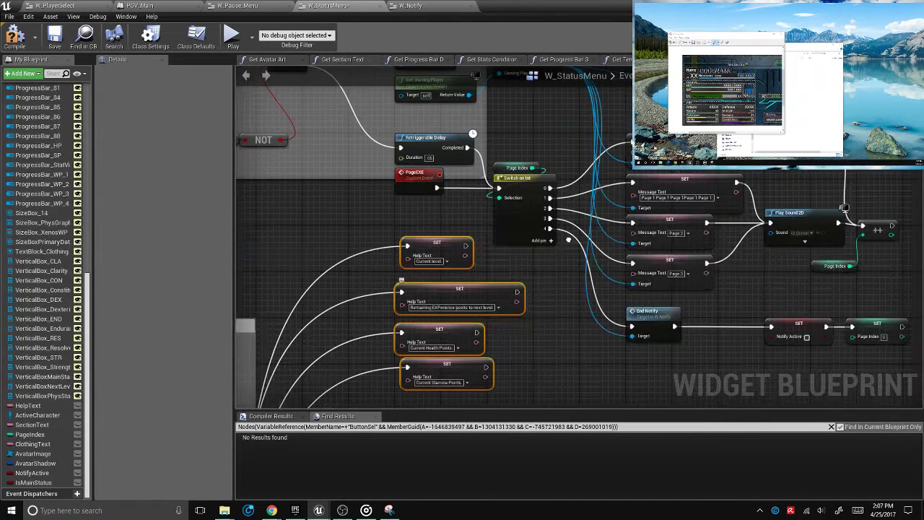
scroll(568, 239, "down", 1)
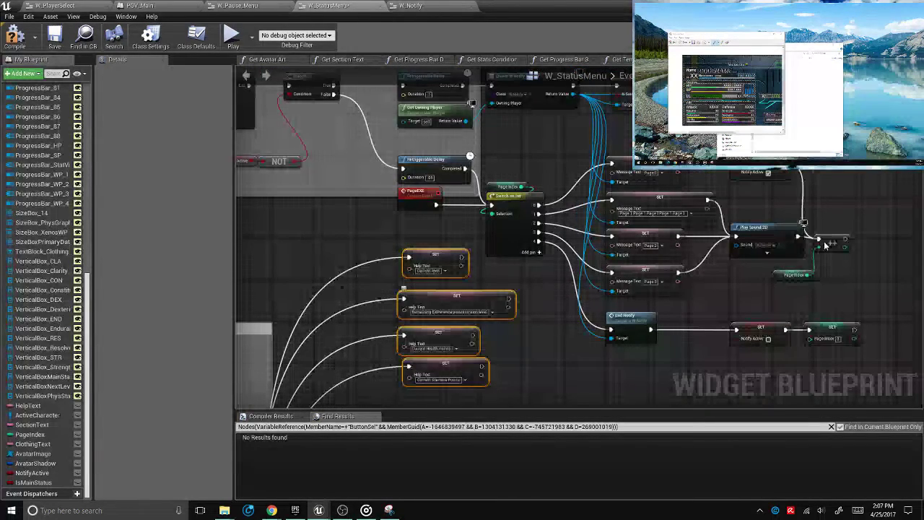
left_click_drag(825, 245, 831, 219)
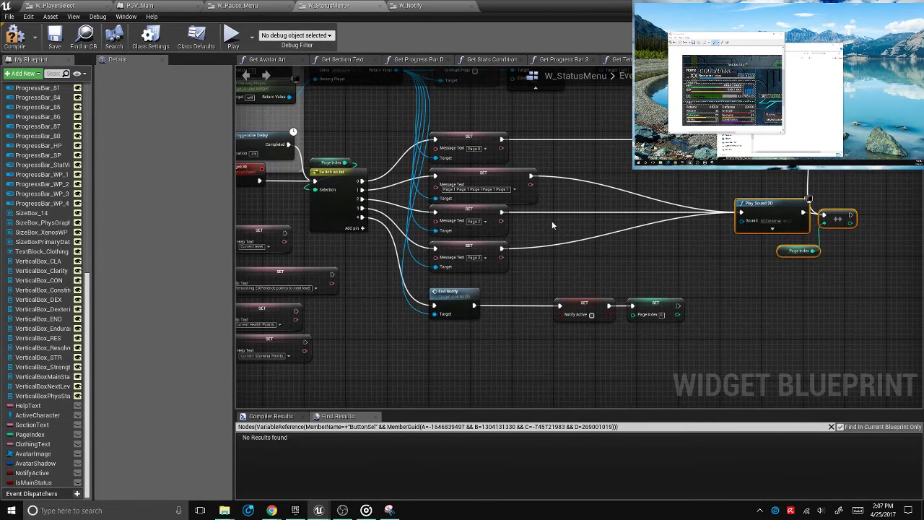
Replace the top SET node's 'Page 1' Message Text with the start of the level/EXP description
right_click_drag(551, 220, 668, 212)
key("BackSpace")
key("BackSpace")
key("BackSpace")
key("BackSpace")
key("BackSpace")
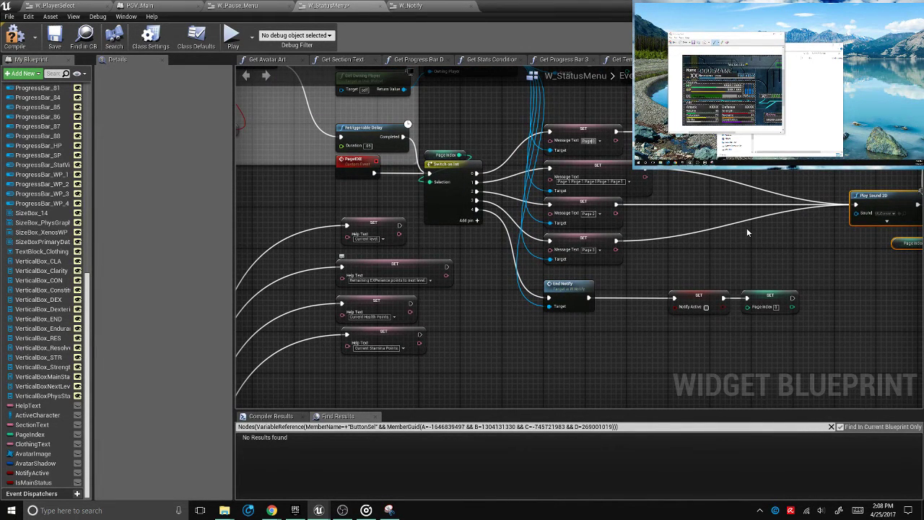
key("BackSpace")
type("1/")
type(" Defense")
type(" the charac")
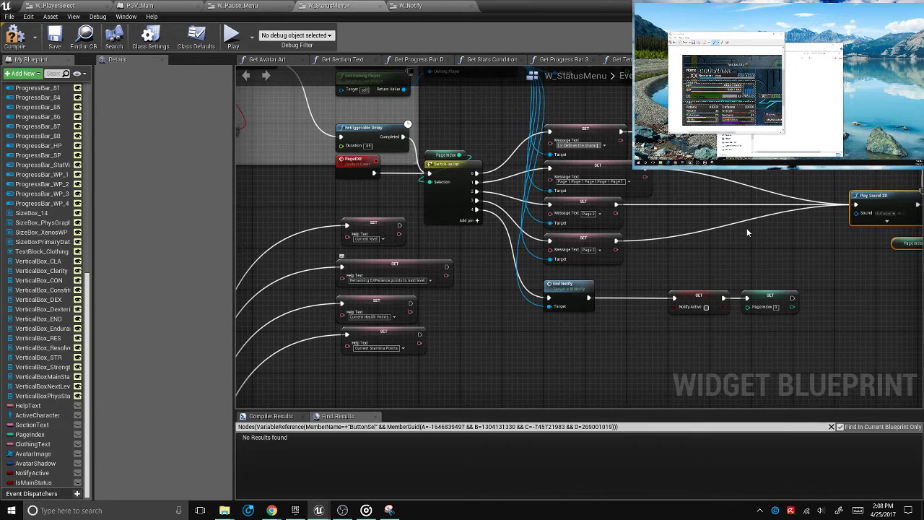
type("ters current level")
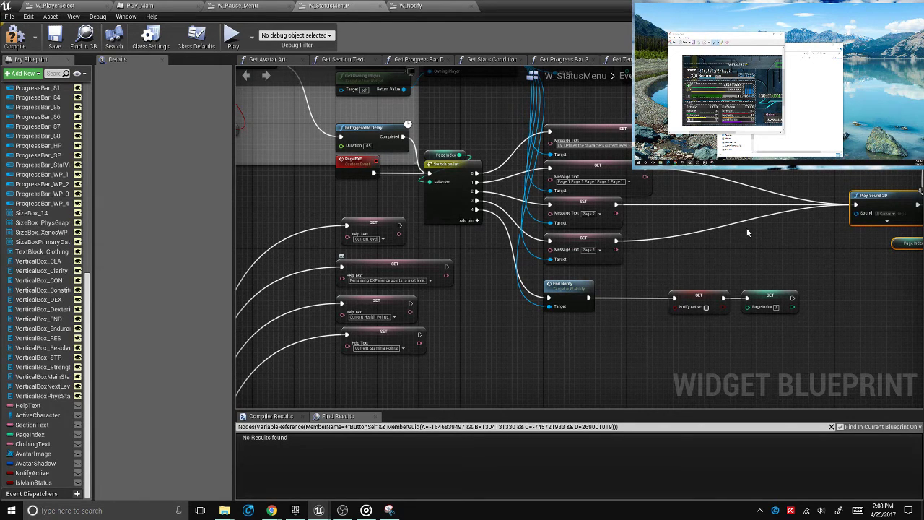
type("xperience")
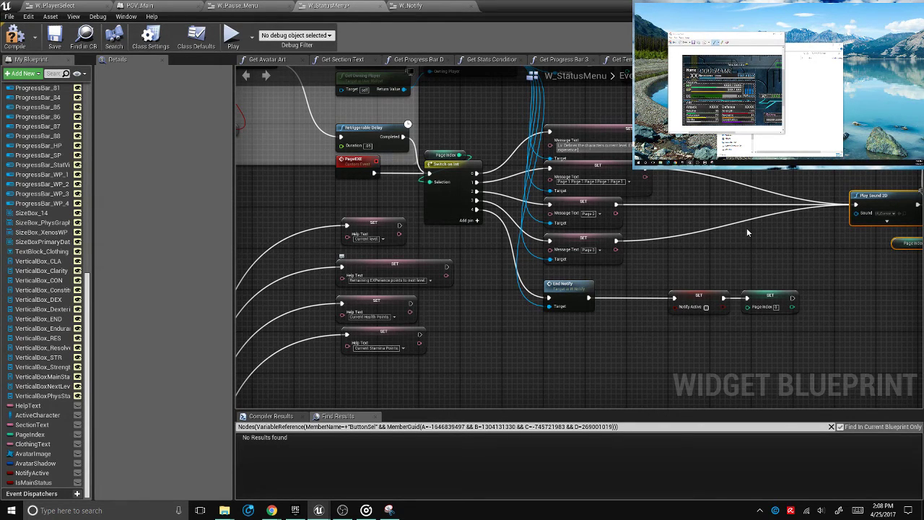
type(" points the player has. acquired")
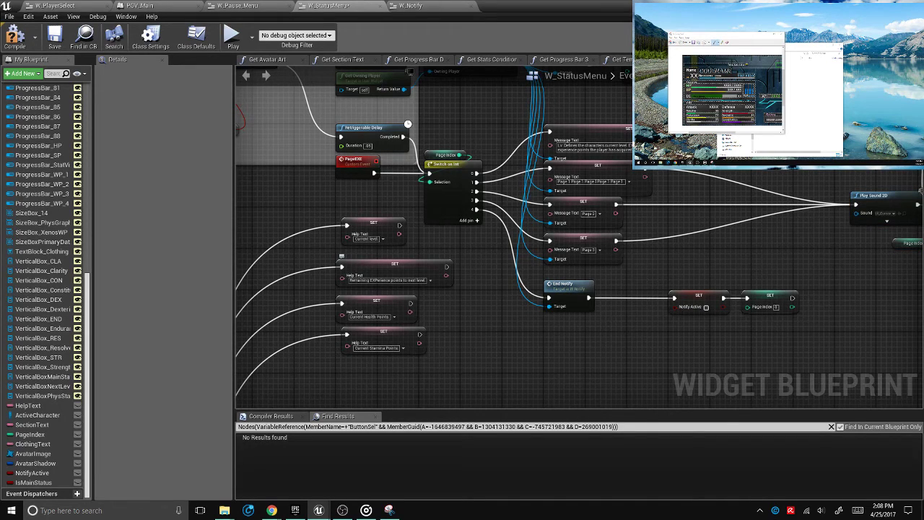
Finish the help text with 'experience points to next level'
left_click(859, 36)
left_click(312, 145)
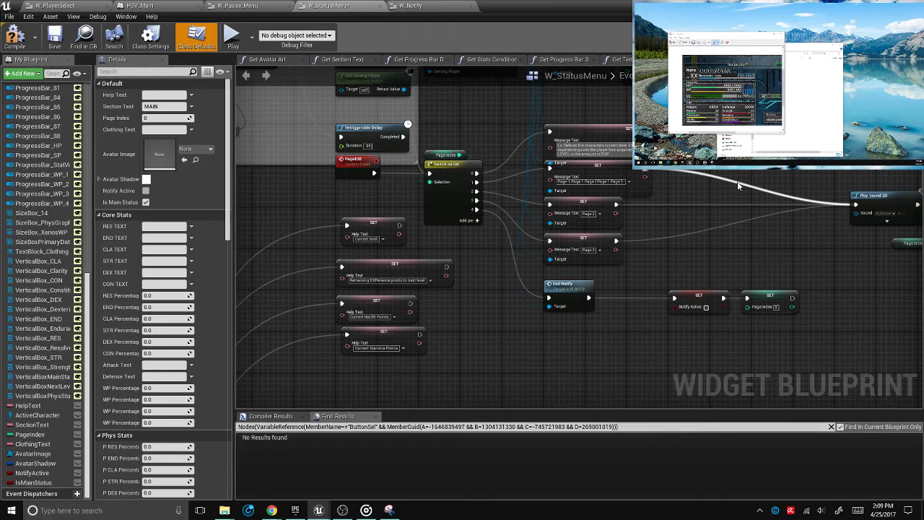
type("xperience points to next level")
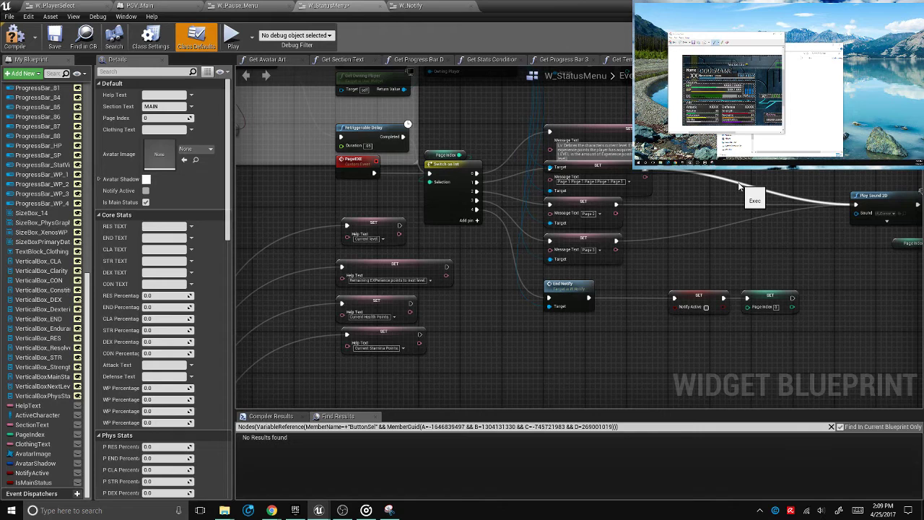
Space the message SET and End Notify nodes lower, save W_StatusMenu, and switch to W_PlayerSelect
left_click_drag(740, 186, 534, 271)
left_click_drag(619, 260, 801, 285)
left_click_drag(571, 287, 570, 313)
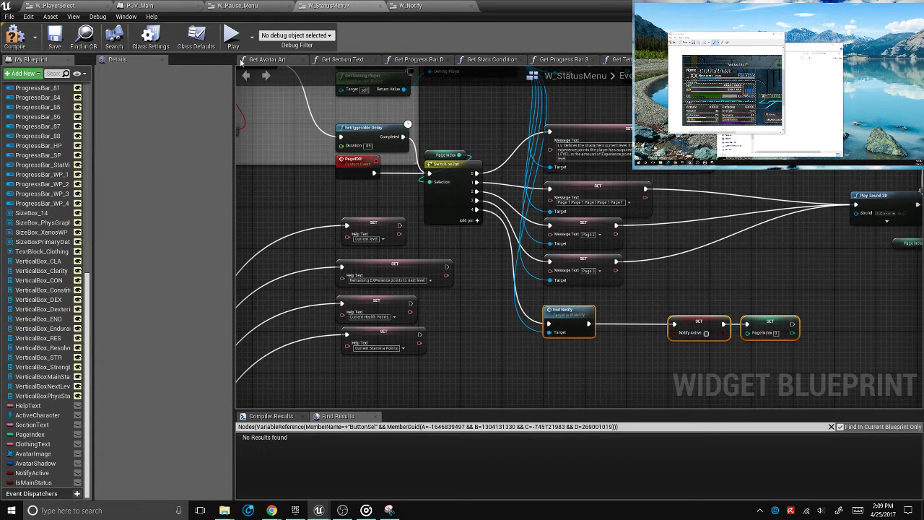
key("ctrl+s")
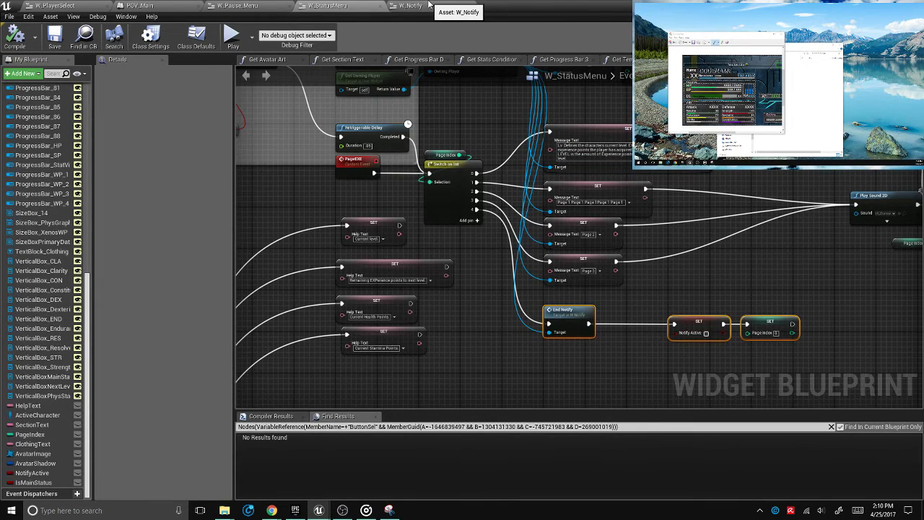
left_click(430, 6)
key("ctrl+Tab")
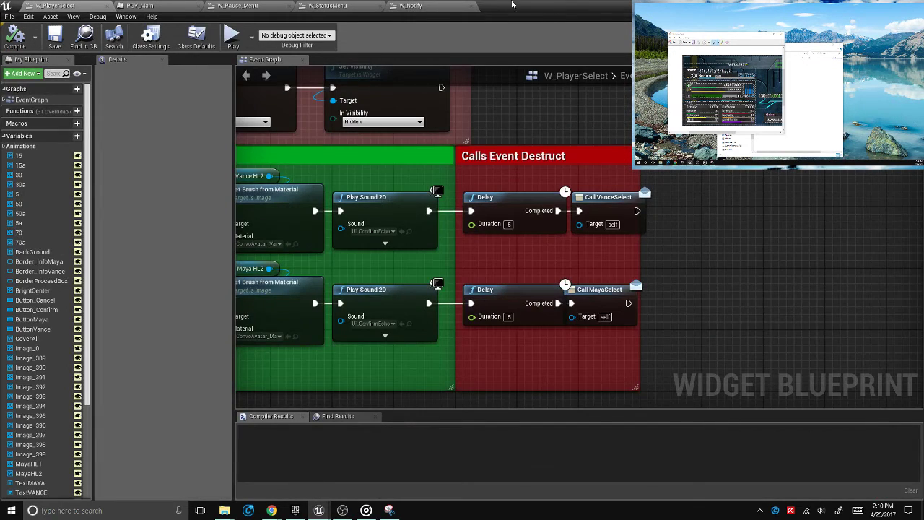
Start a Play-in-Editor test, pick Vance as the character, and open the Status screen
left_click_drag(512, 5, 923, 22)
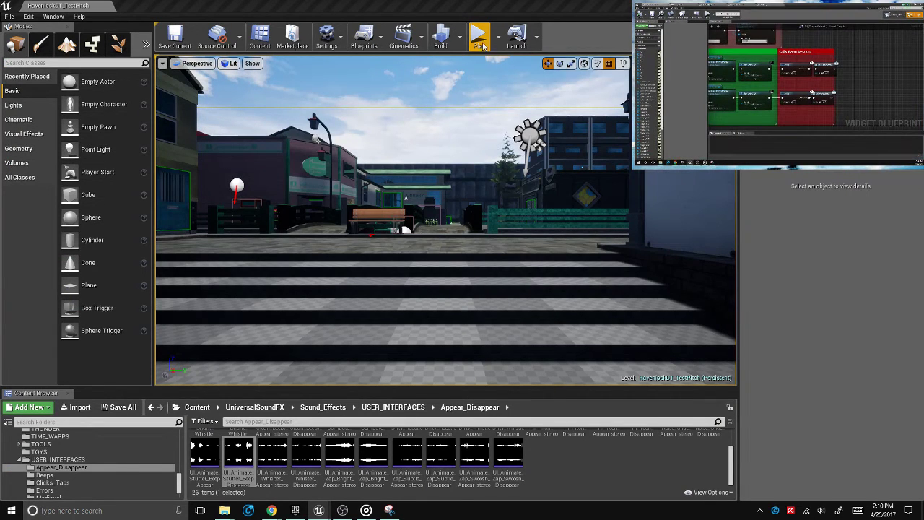
left_click(480, 41)
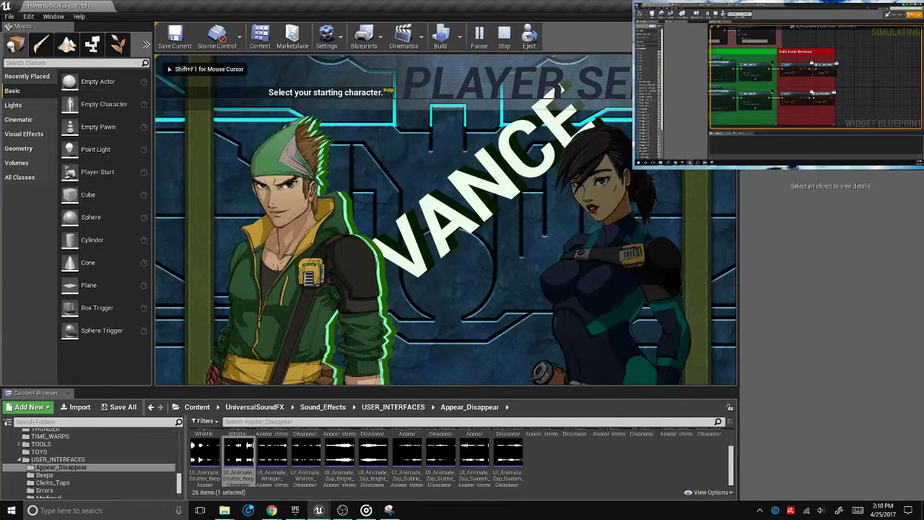
key("Return")
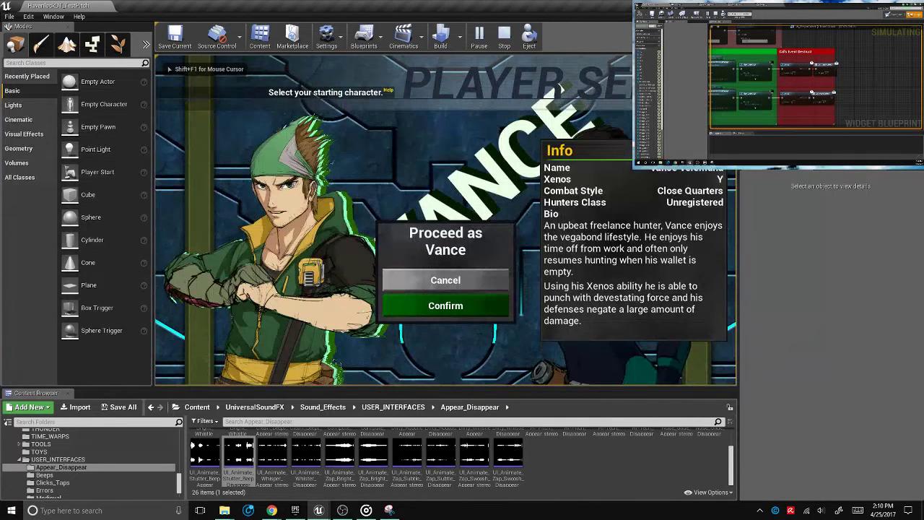
key("Return")
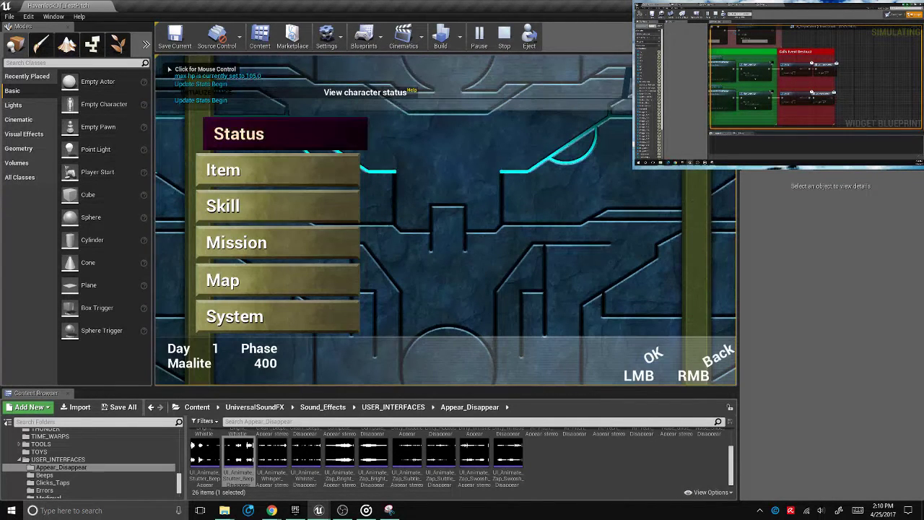
key("Return")
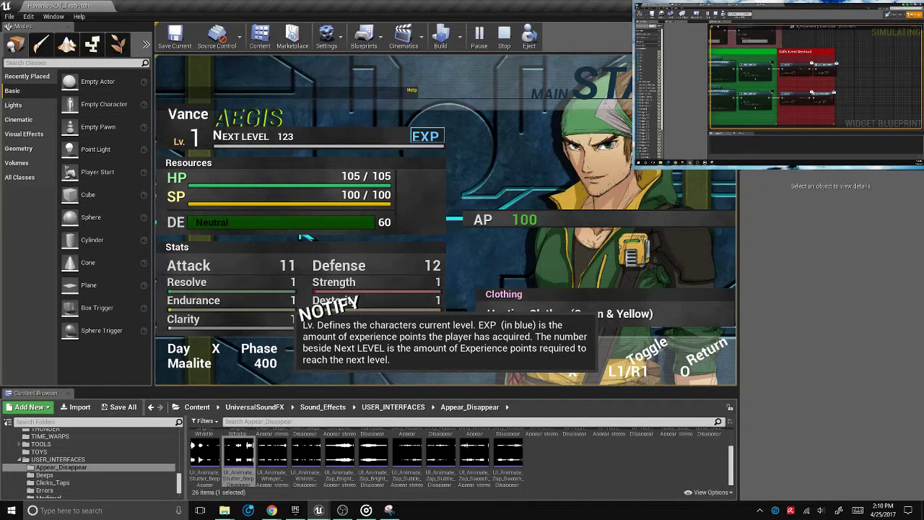
Page through and reopen the NOTIFY help box, toggle PHYSICALITY and MAIN pages, then end the session
key("Down")
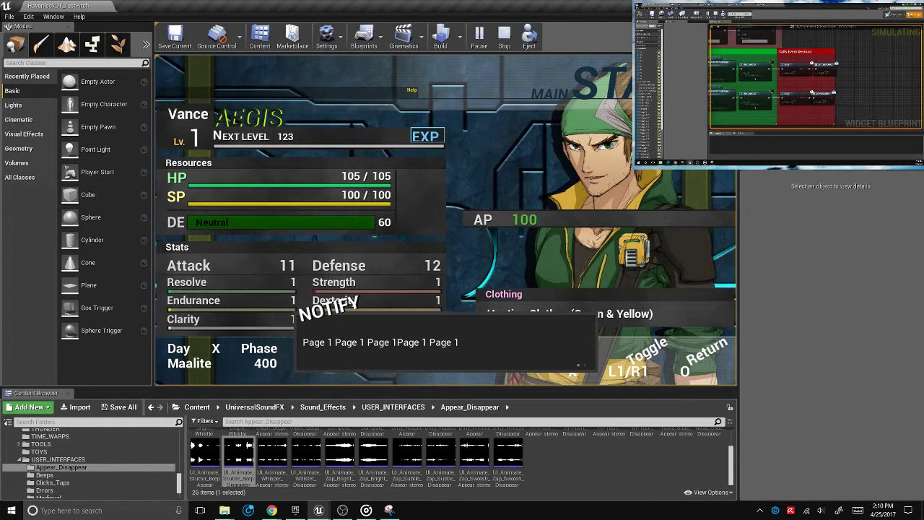
key("Down")
key("Down")
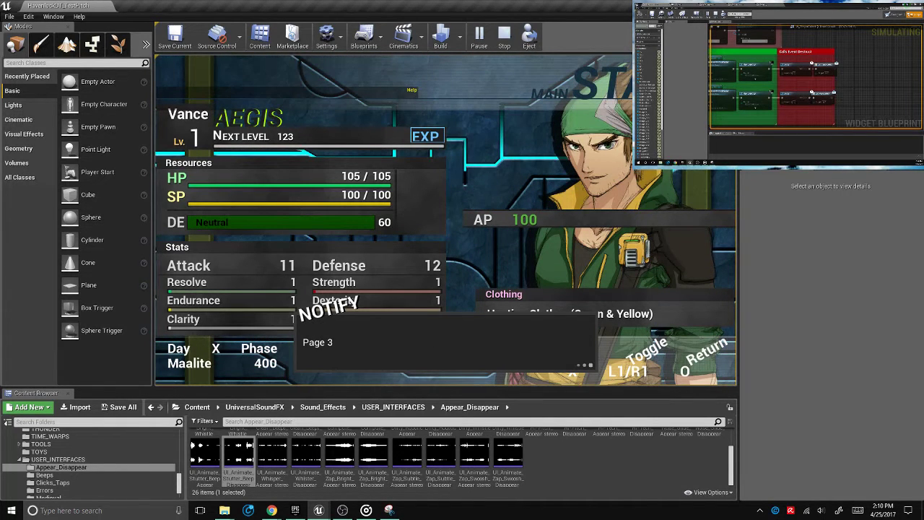
key("Down")
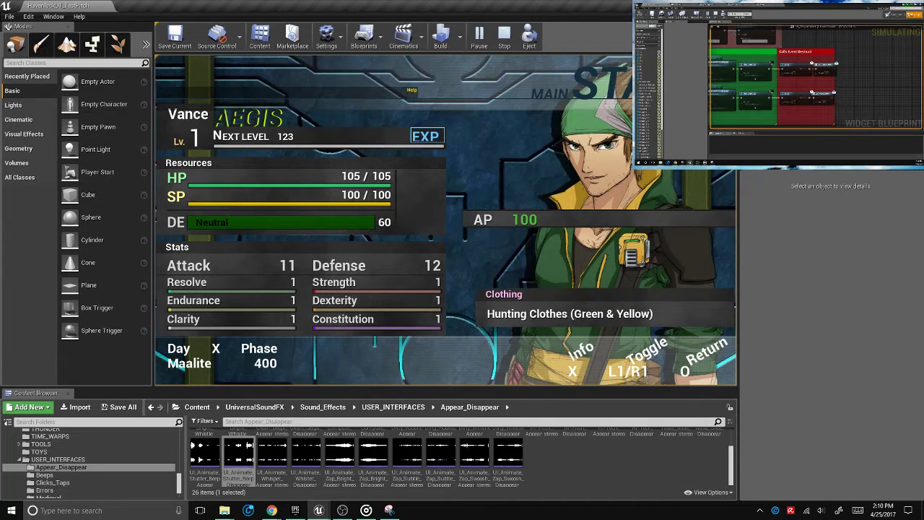
key("x")
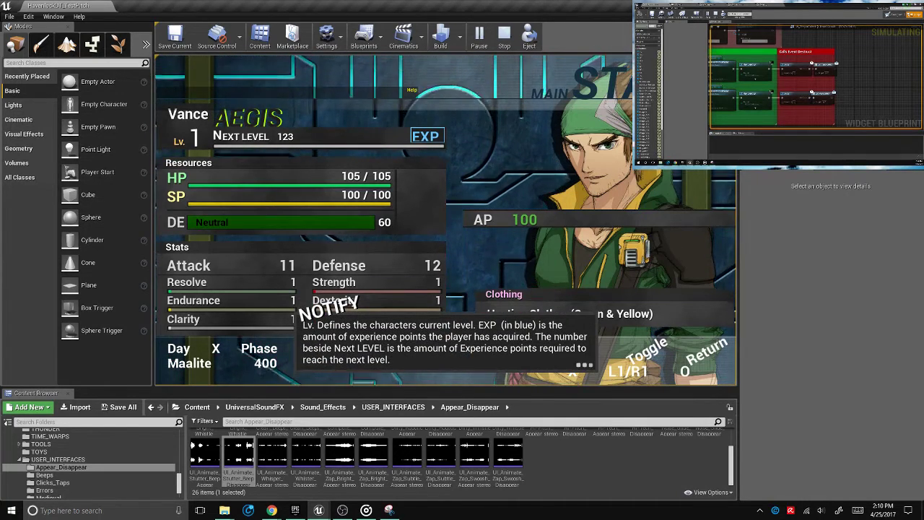
key("Right")
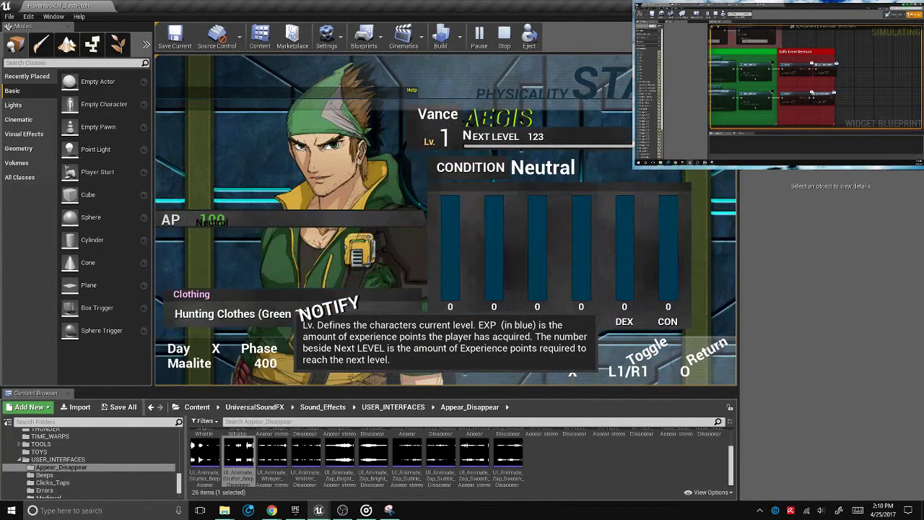
key("Left")
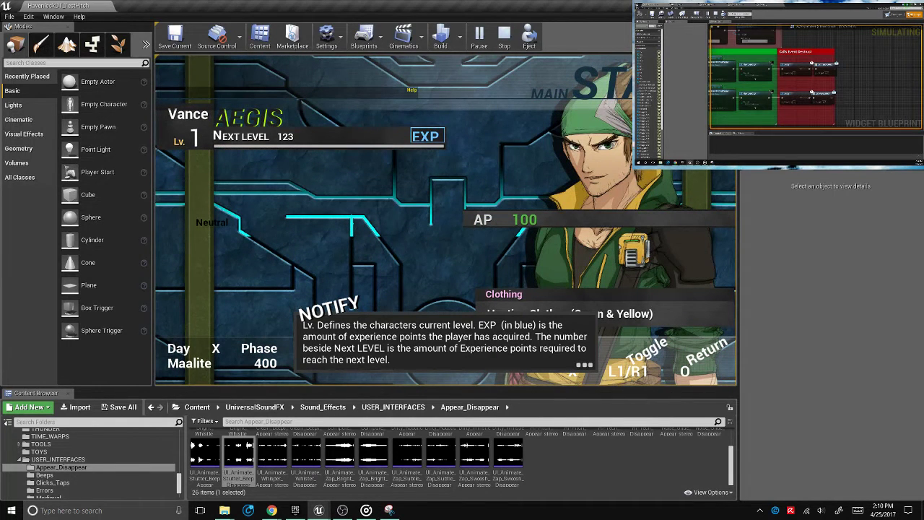
key("Escape")
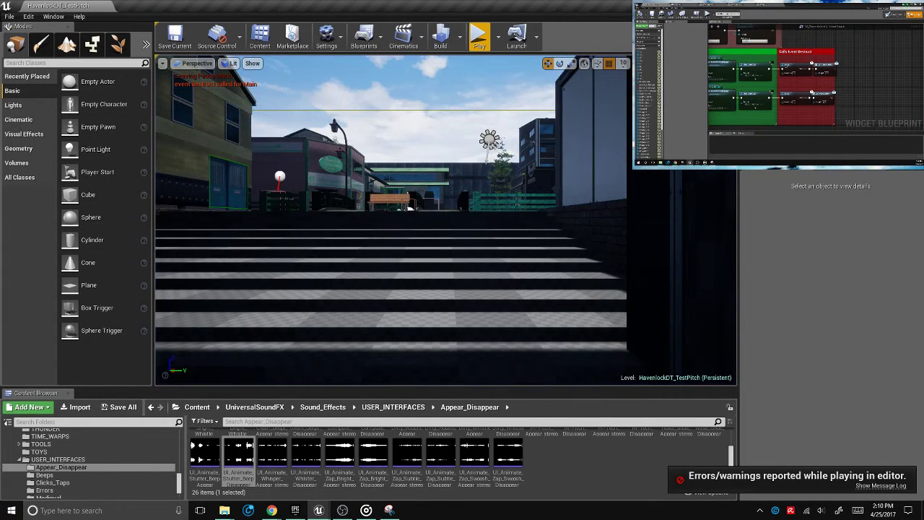
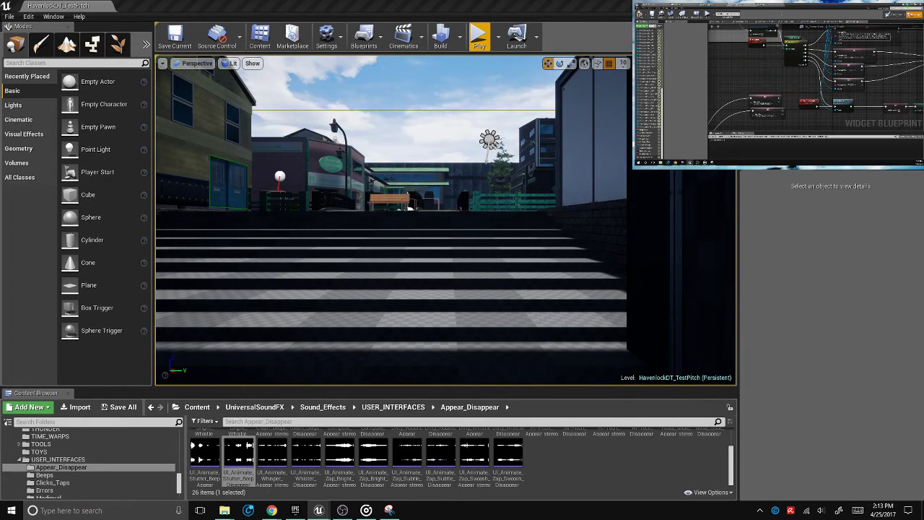
Bring the W_StatusMenu Blueprint editor to the front and maximize it to full screen
key("super+shift+Left")
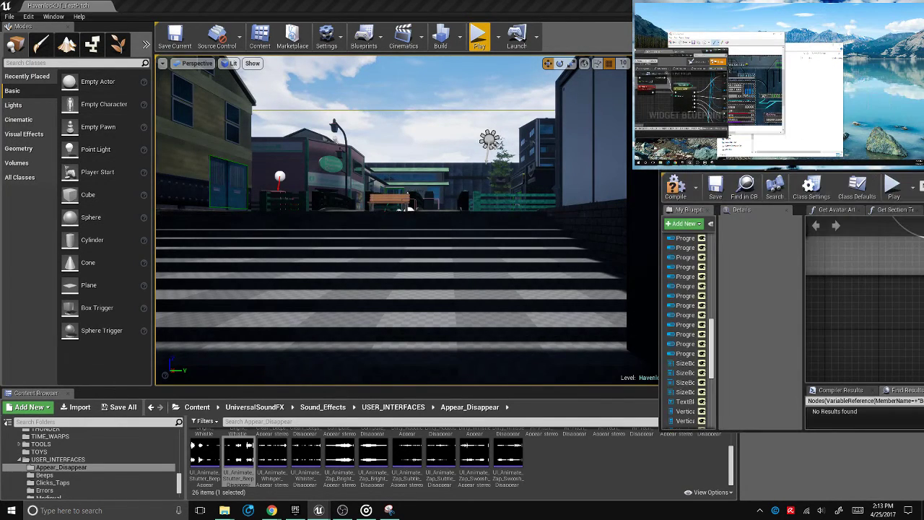
key("super+Up")
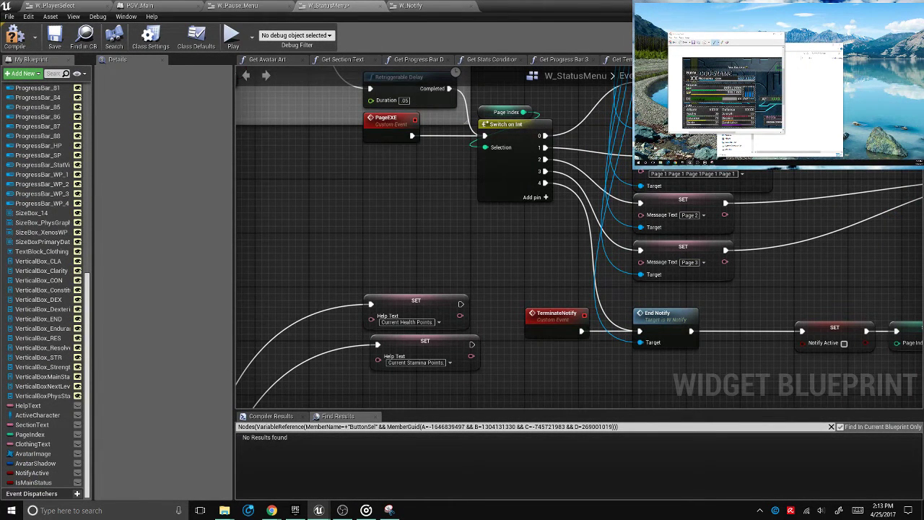
Move the DE-XenosPower comment box up below the SET Help Text nodes, then select the first Message Text
scroll(704, 174, "down", 2)
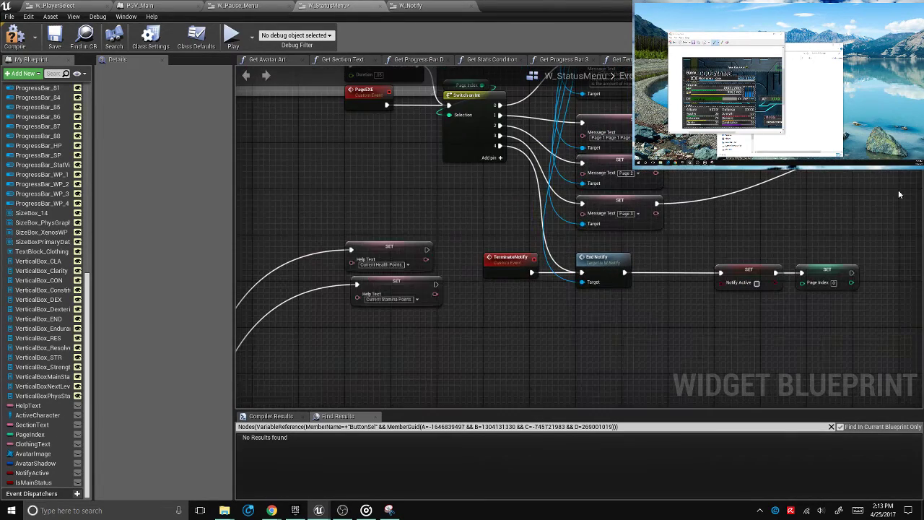
right_click_drag(478, 321, 474, 288)
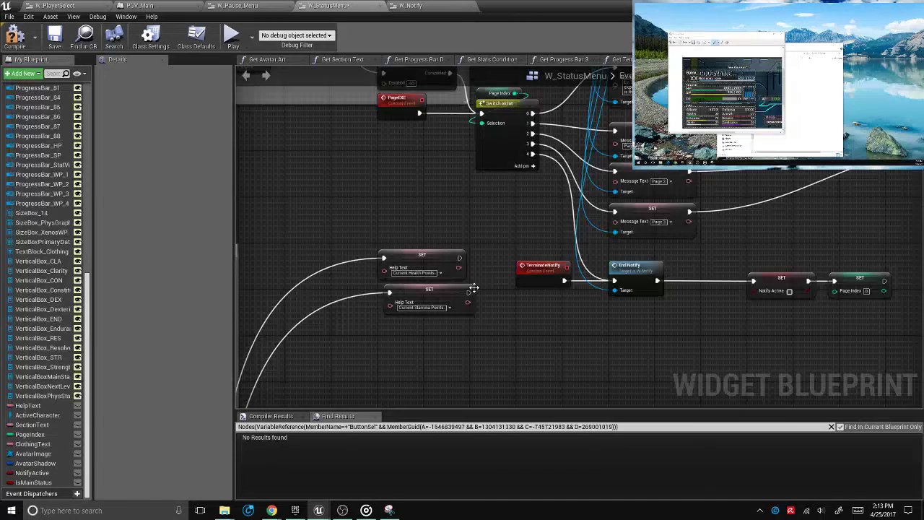
scroll(474, 288, "up", 1)
right_click_drag(473, 288, 524, 117)
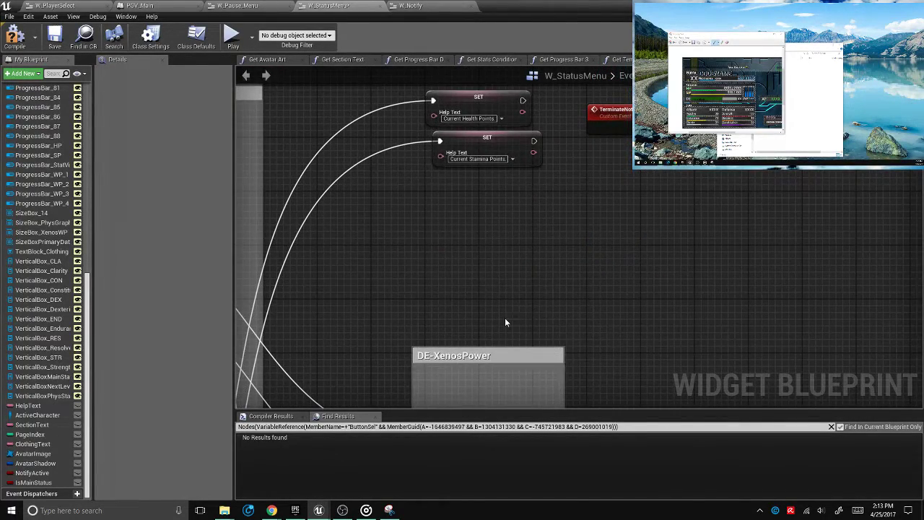
left_click_drag(511, 359, 511, 190)
right_click_drag(511, 190, 459, 361)
right_click_drag(751, 158, 723, 213)
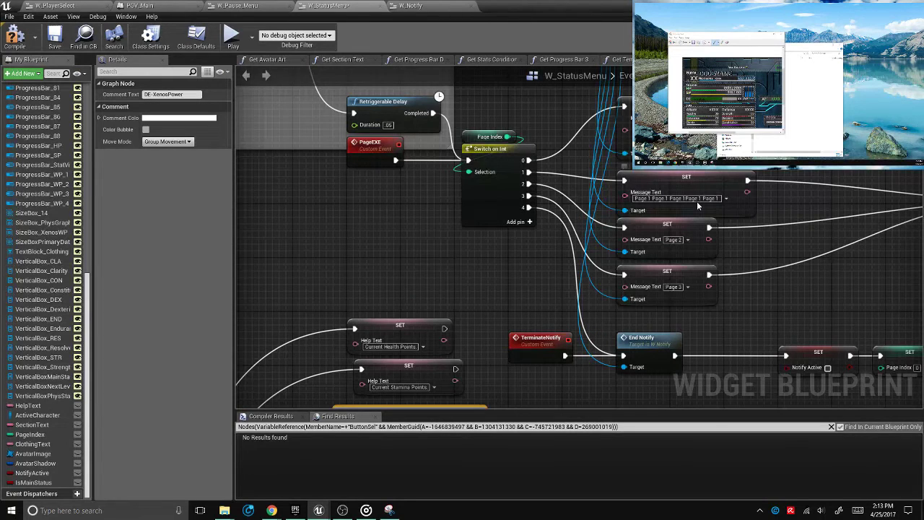
left_click(697, 201)
Set the first SET node's Message Text to 'HP is your characters current Health Points.'
type("HP")
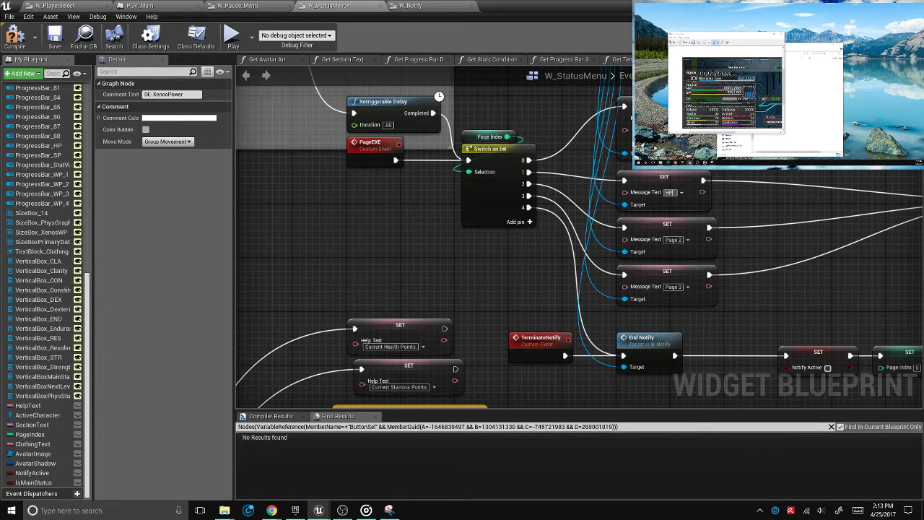
type(" d")
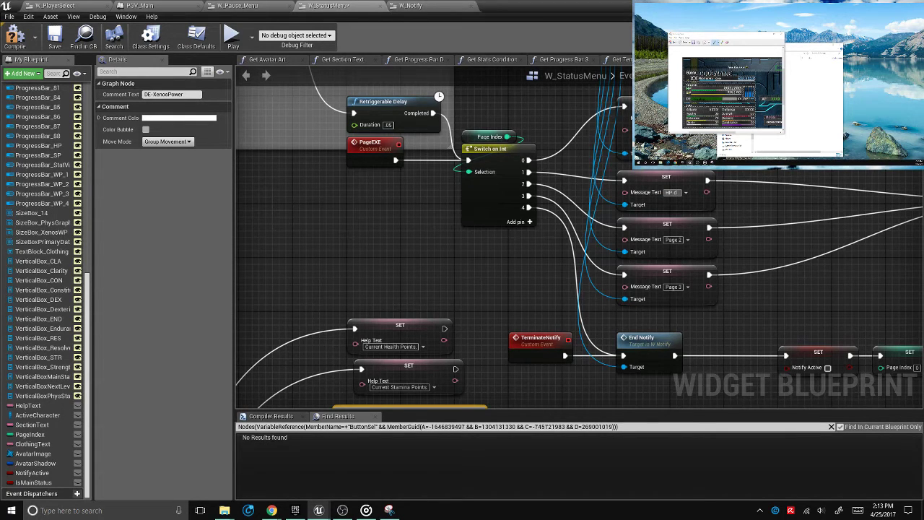
type("s your d")
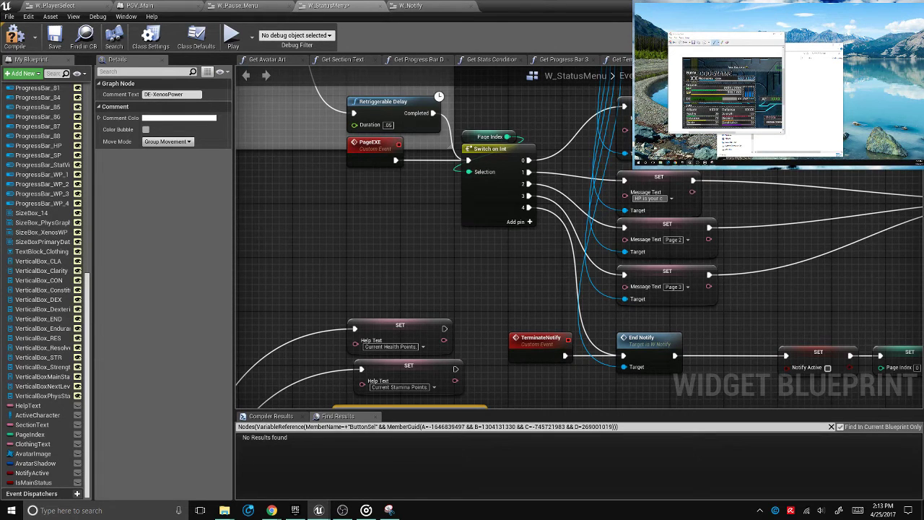
type("haracters")
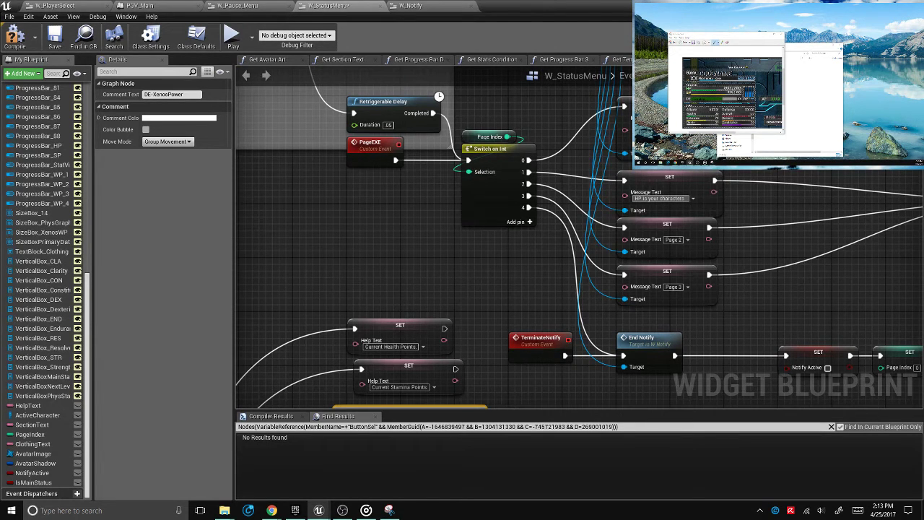
type(" current he")
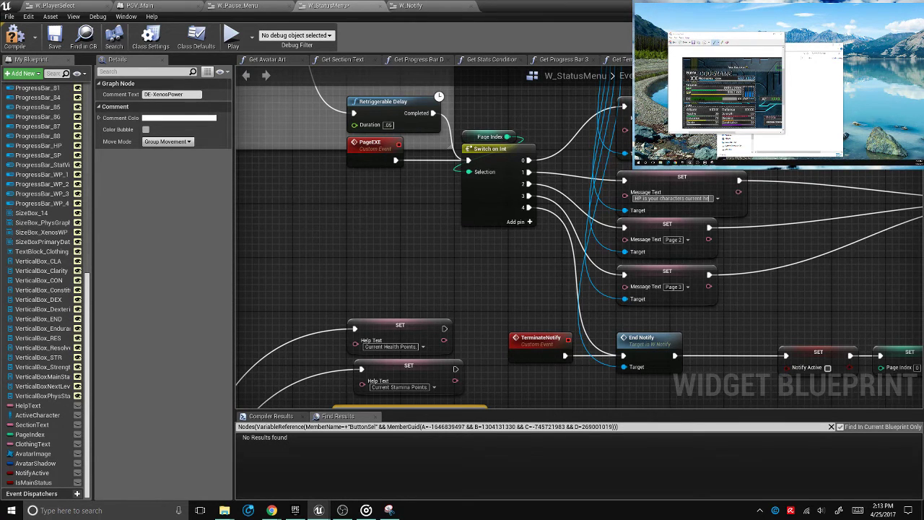
type("alth Points")
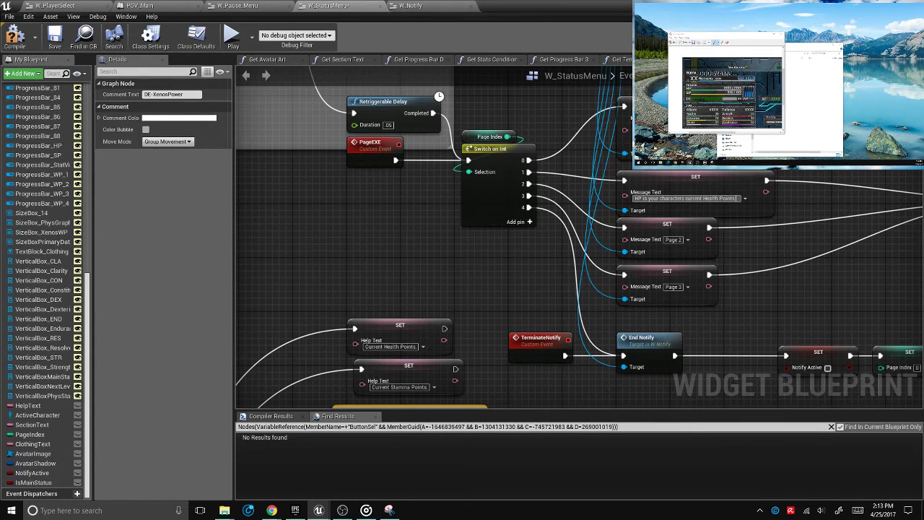
type(".")
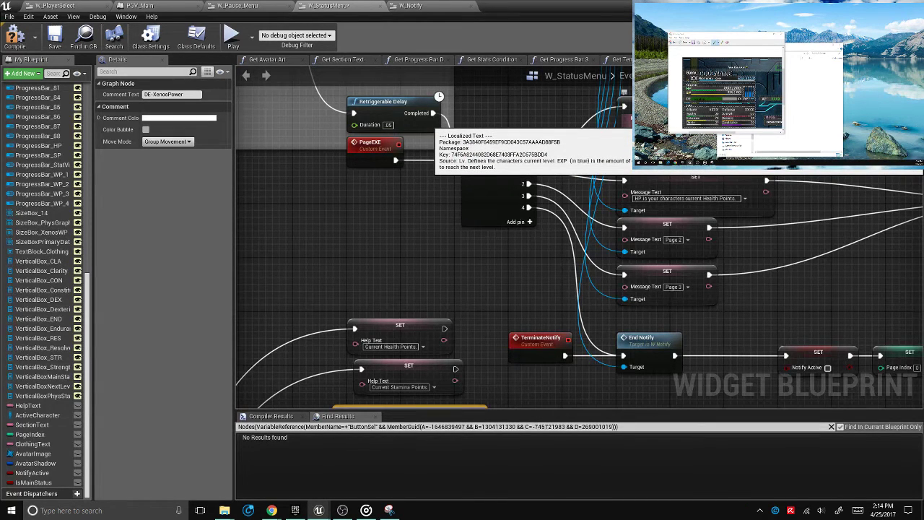
left_click(545, 326)
Delete the two SET Help Text nodes and shift both SET Message Text nodes slightly down
right_click_drag(545, 325, 585, 263)
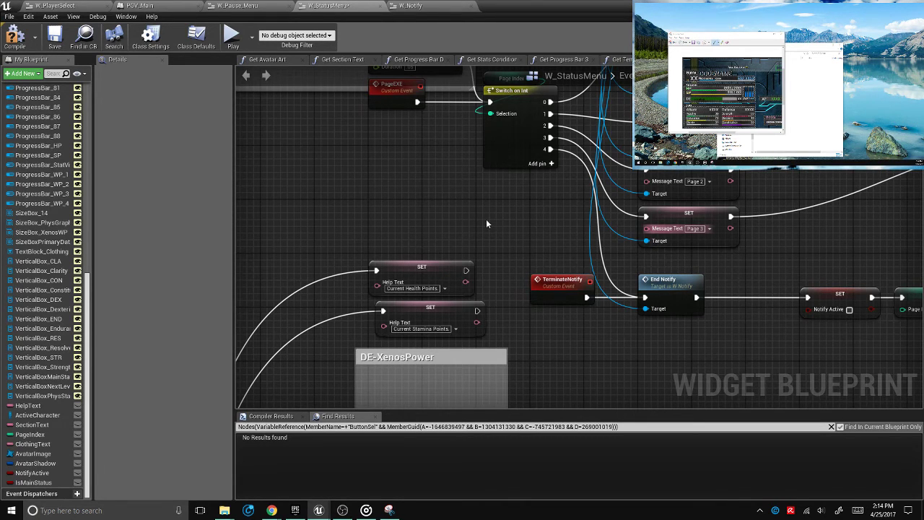
key("Delete")
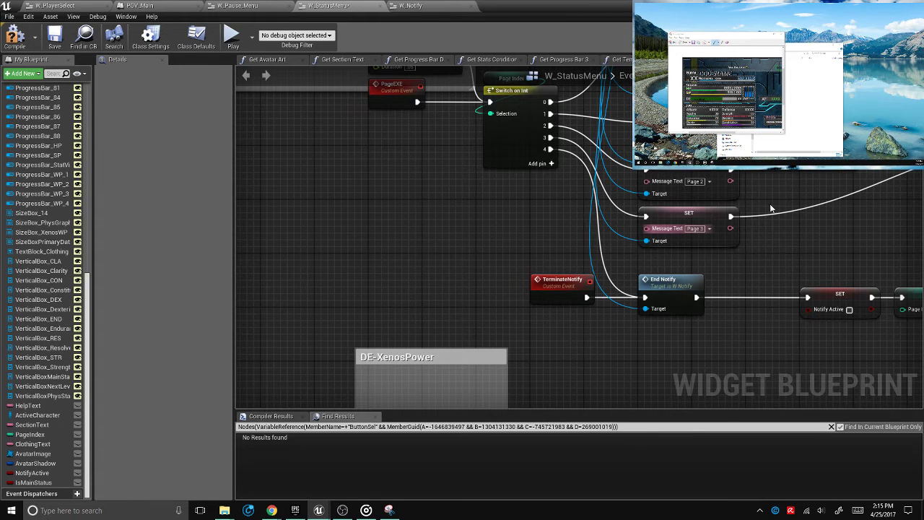
right_click_drag(814, 203, 631, 211)
scroll(717, 272, "down", 1)
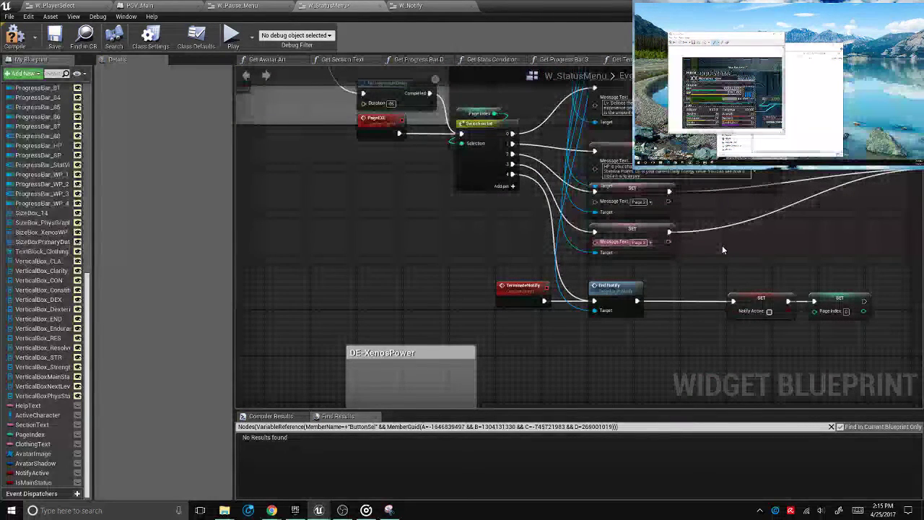
scroll(722, 250, "up", 1)
left_click_drag(722, 250, 645, 195)
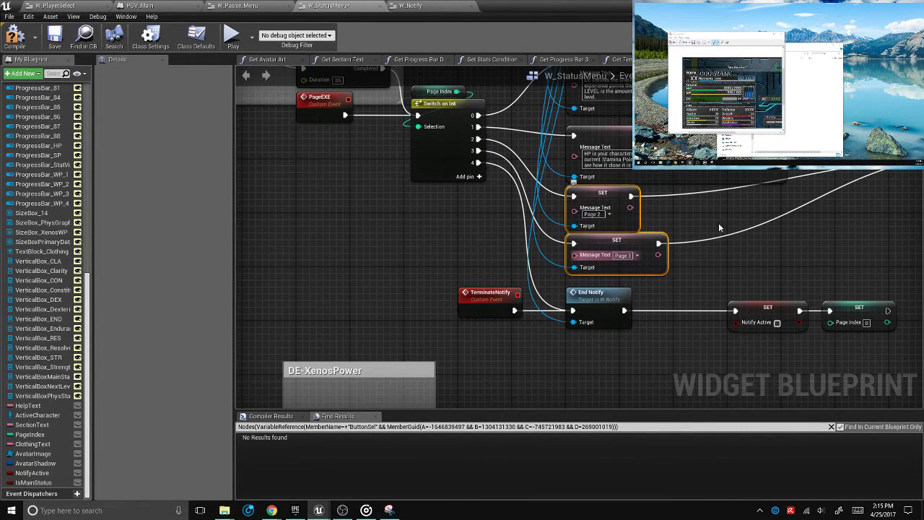
left_click_drag(648, 244, 649, 252)
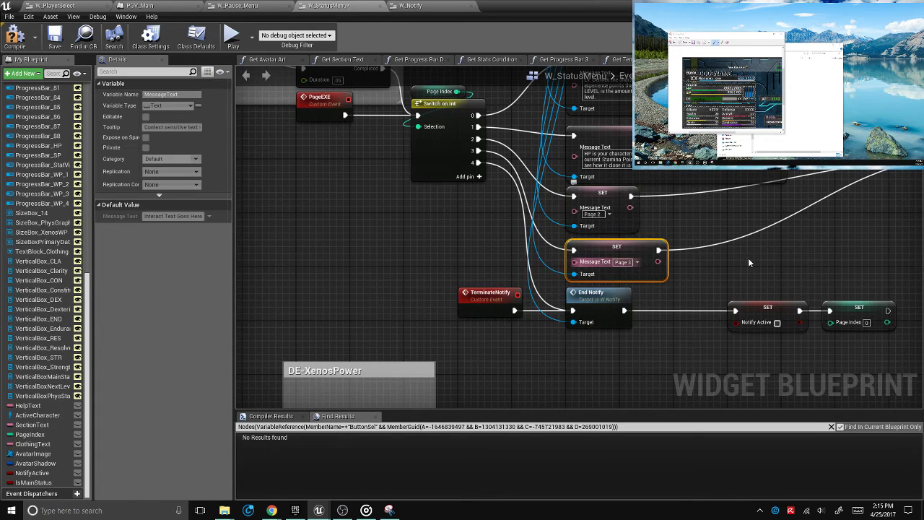
left_click_drag(613, 203, 613, 209, "shift")
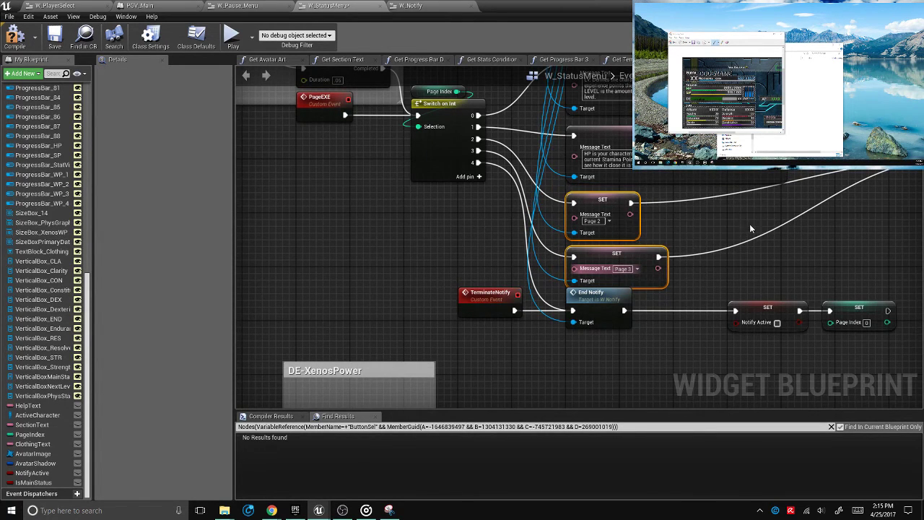
left_click(750, 223)
scroll(749, 223, "down", 4)
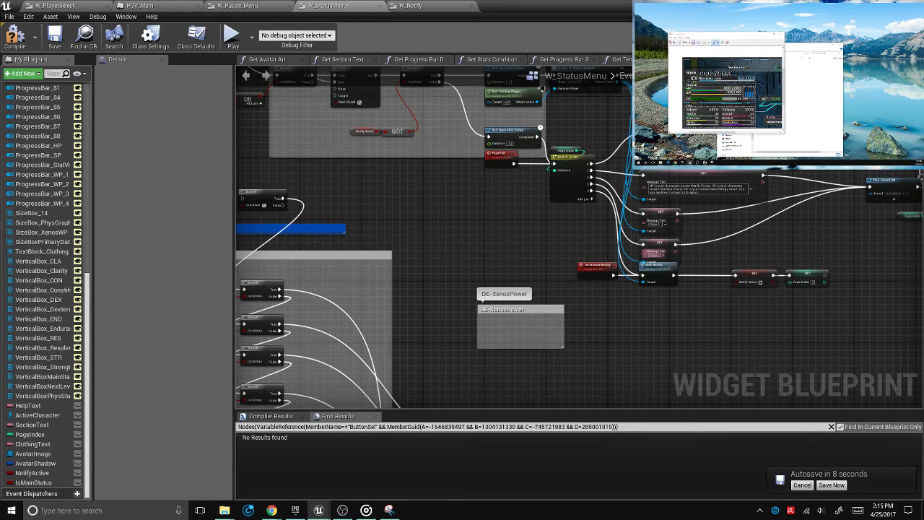
Add a Select node feeding the second SET node's Message Text, placed above TerminateNotify
scroll(516, 379, "up", 3)
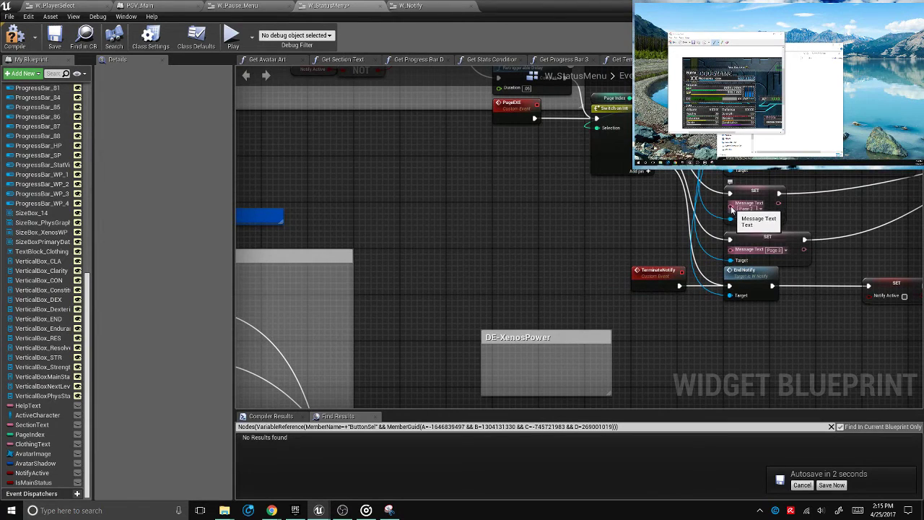
left_click_drag(730, 207, 581, 250)
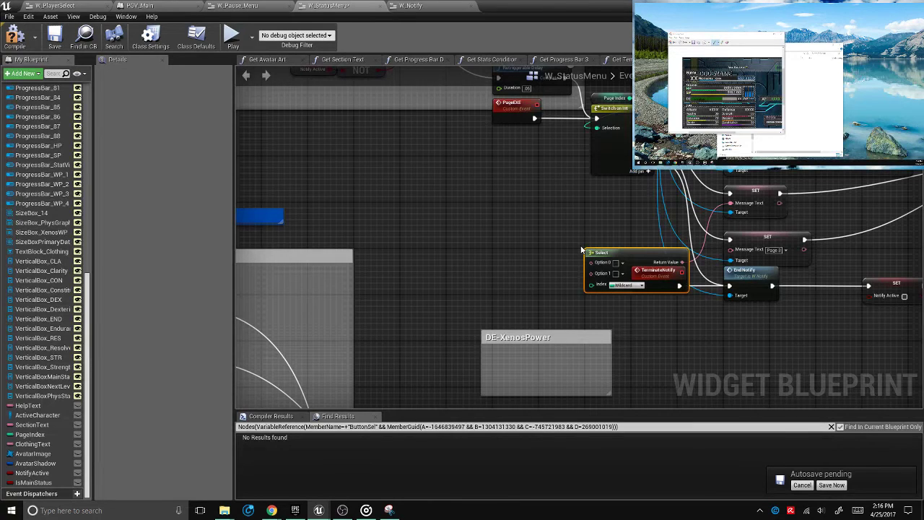
left_click_drag(638, 251, 593, 207)
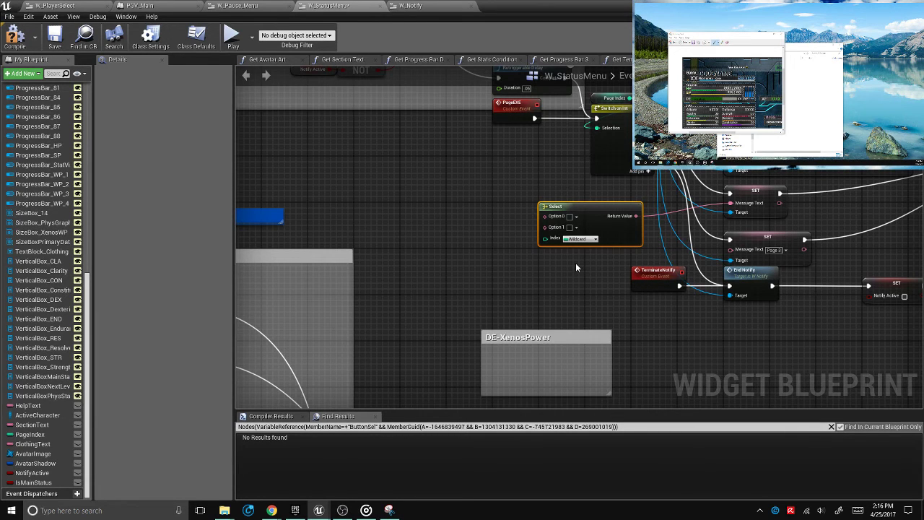
right_click_drag(575, 263, 619, 290)
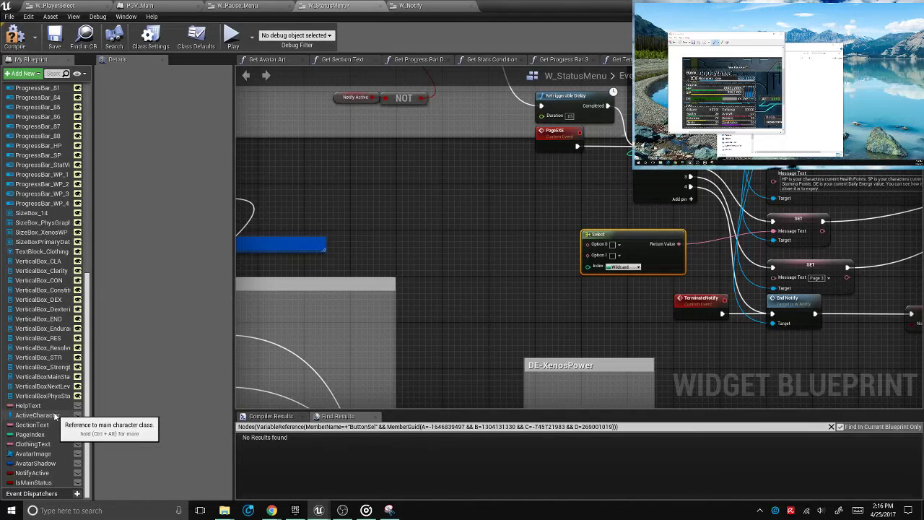
Place an Active Character getter node in the W_StatusMenu graph
left_click_drag(54, 415, 438, 234, "ctrl")
scroll(459, 208, "up", 2)
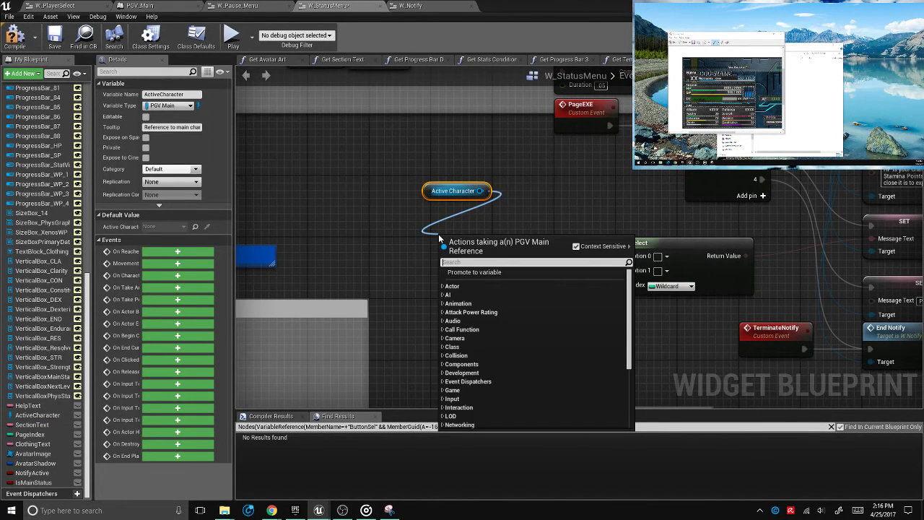
type("active")
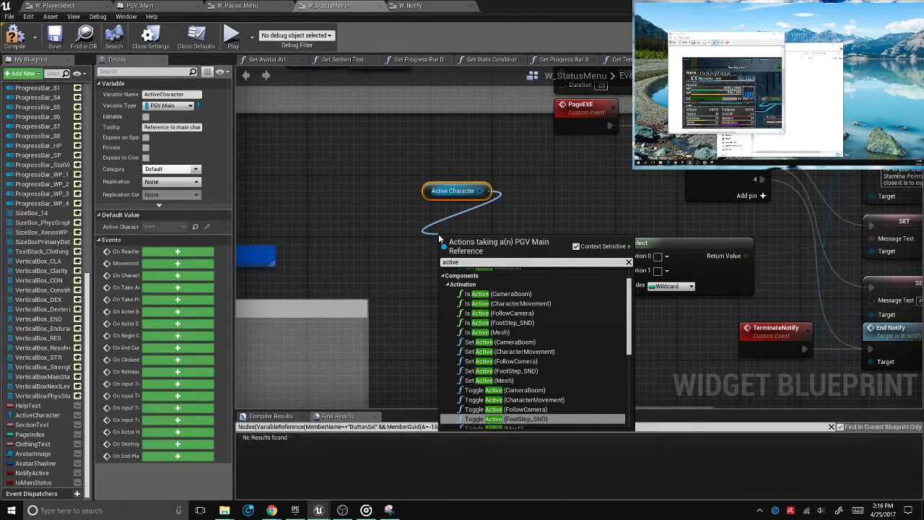
scroll(534, 361, "down", 10)
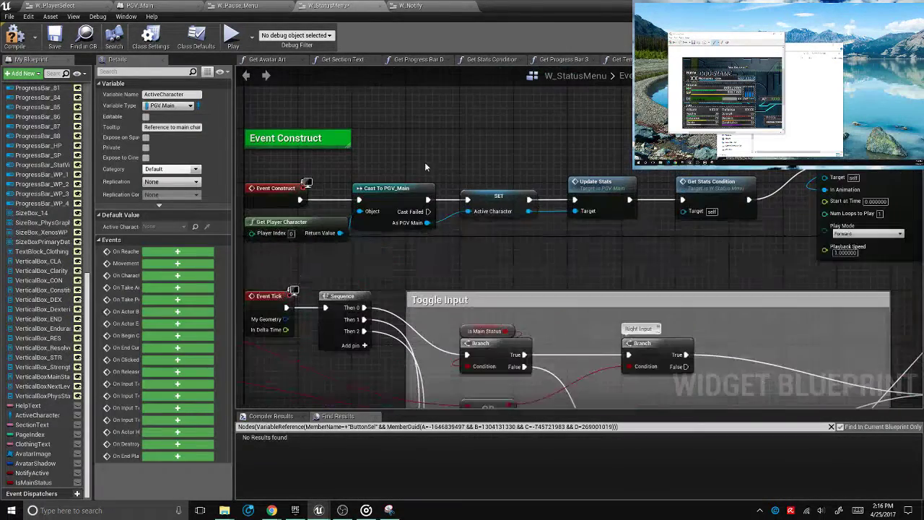
scroll(486, 220, "up", 1)
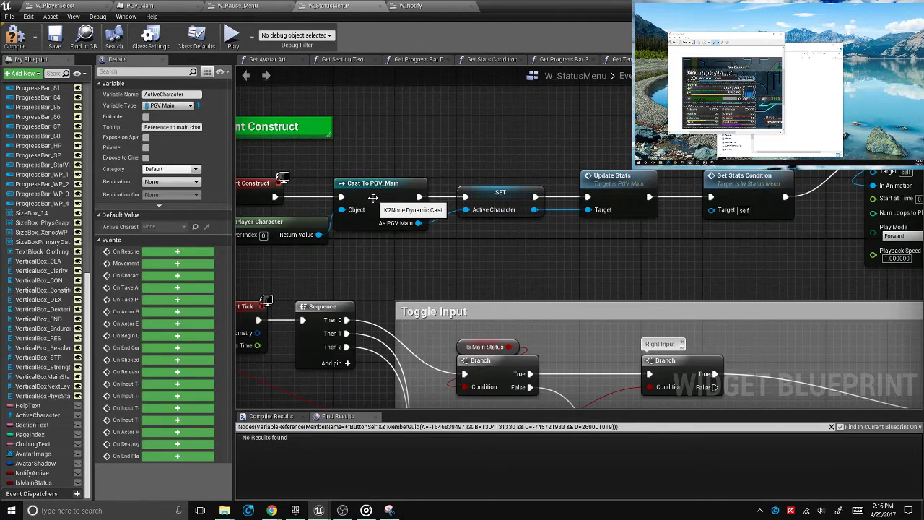
scroll(372, 197, "down", 5)
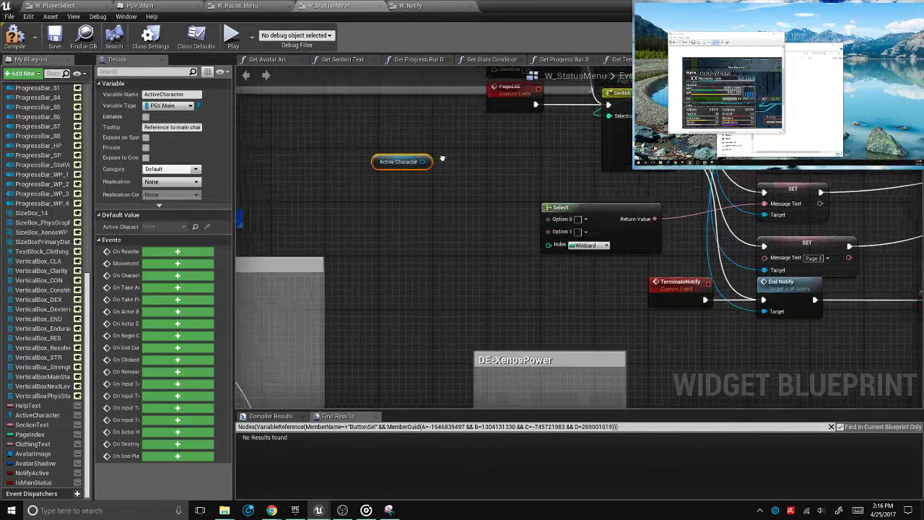
Search the Active Character pin's actions for 'current', then save and compile W_StatusMenu
left_click_drag(423, 162, 389, 208)
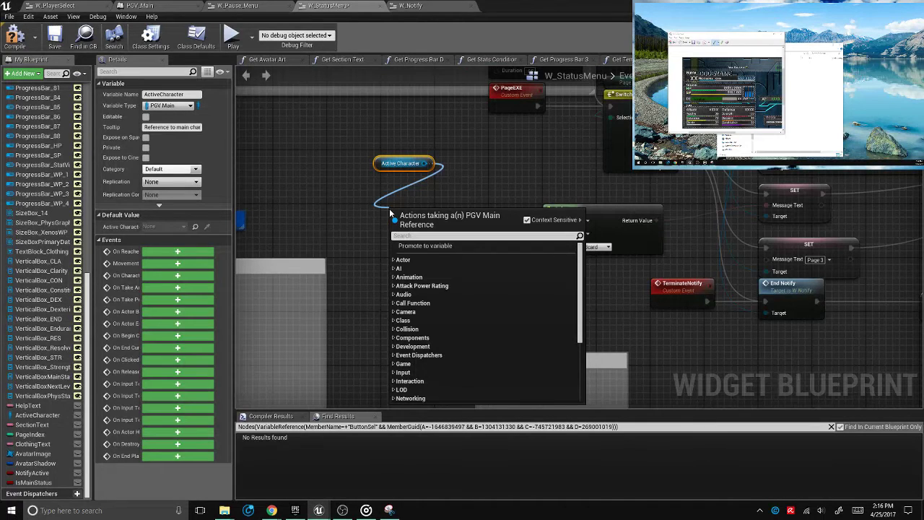
type("current")
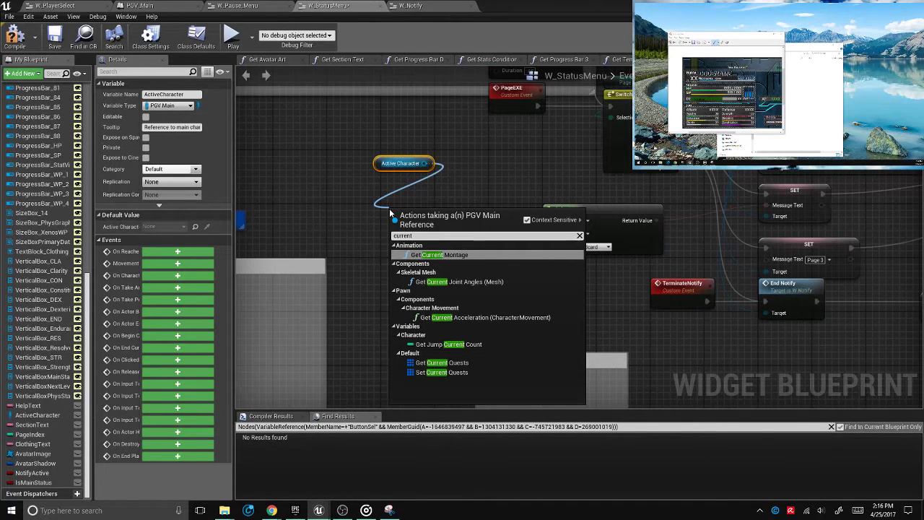
left_click(53, 34)
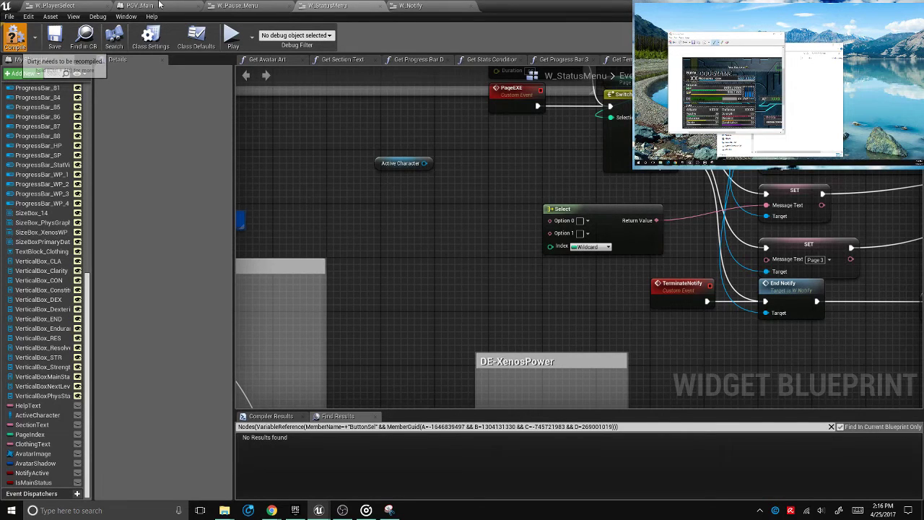
key("F7")
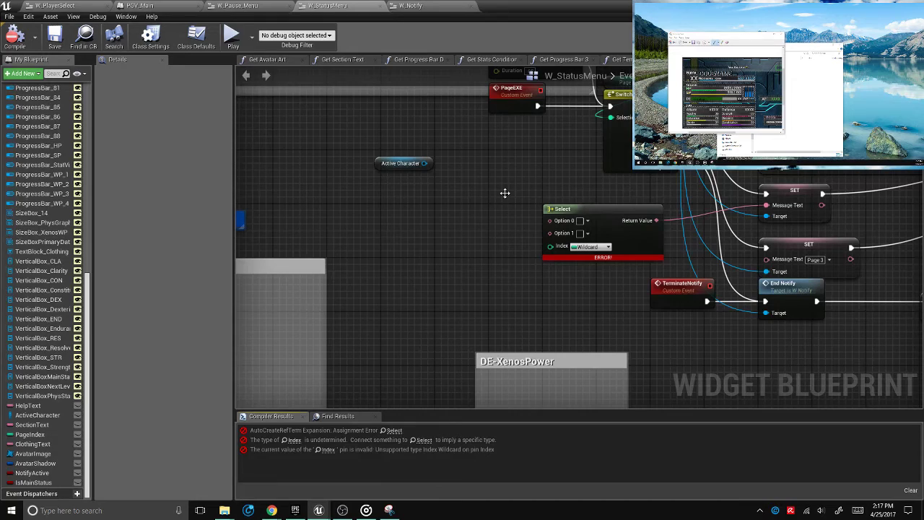
Switch to the PGV_Main blueprint and look over its event graph comment blocks
left_click(140, 6)
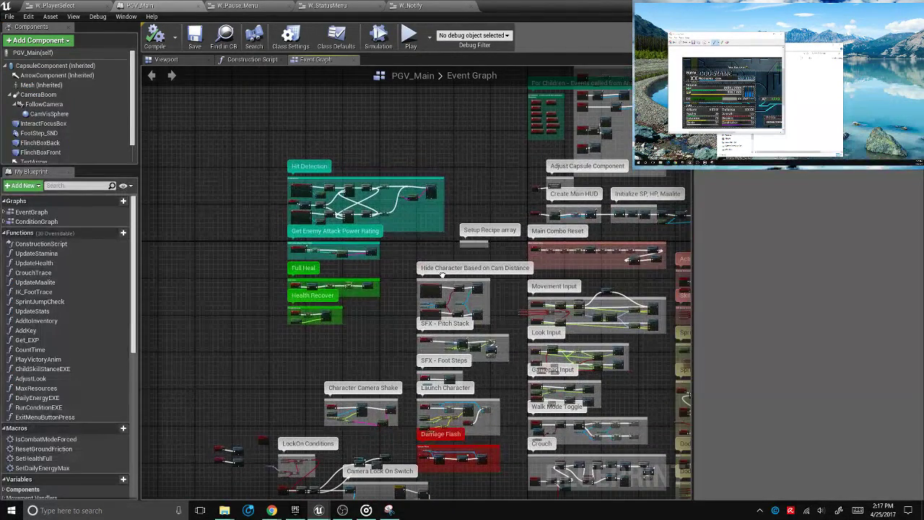
scroll(443, 275, "up", 6)
scroll(370, 237, "up", 1)
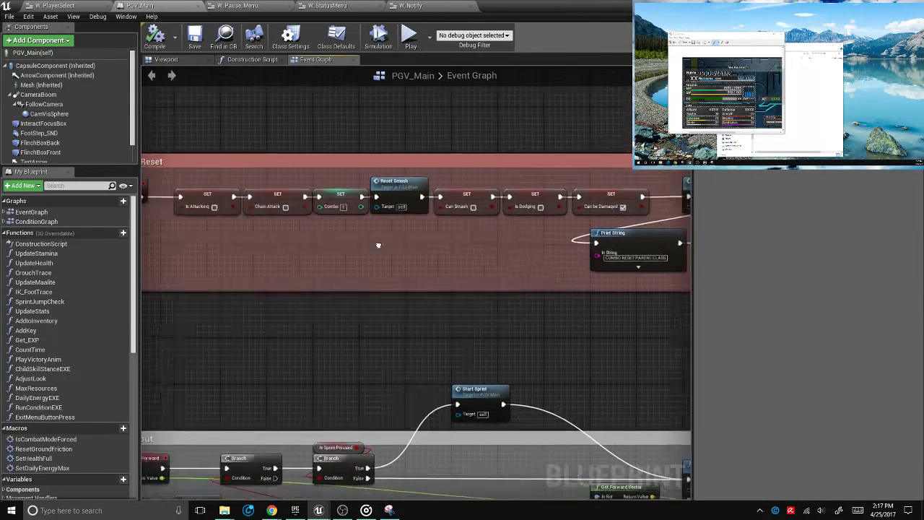
right_click_drag(377, 245, 427, 249)
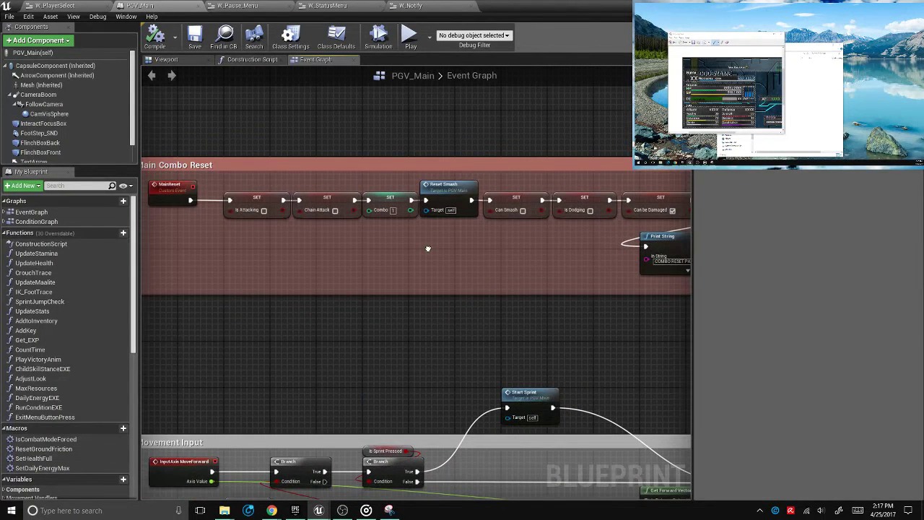
scroll(427, 249, "down", 4)
scroll(481, 245, "up", 4)
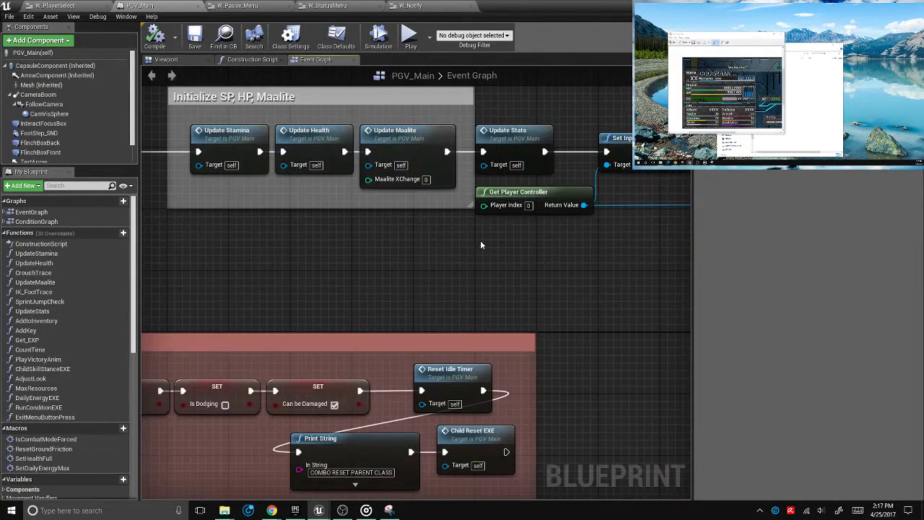
scroll(480, 245, "down", 2)
right_click_drag(481, 245, 516, 231)
scroll(312, 253, "down", 1)
scroll(572, 227, "up", 2)
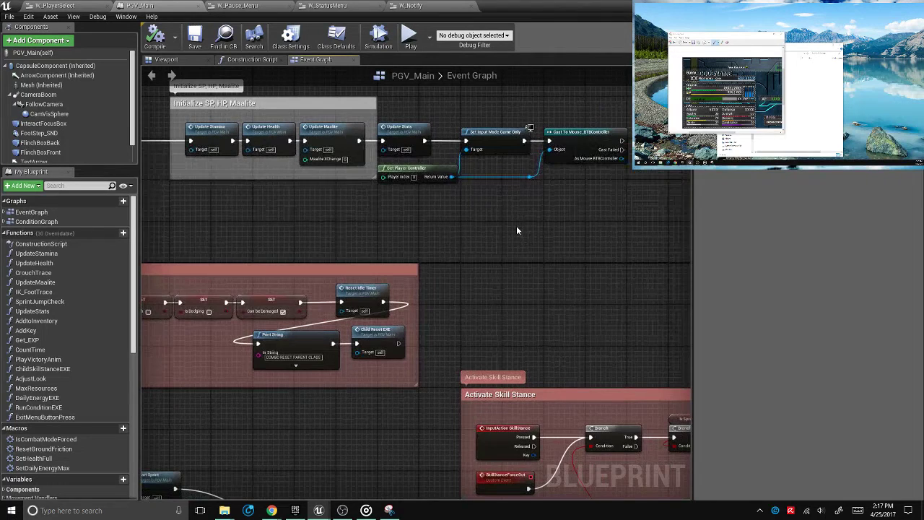
scroll(516, 231, "down", 4)
scroll(67, 340, "down", 6)
scroll(67, 341, "down", 3)
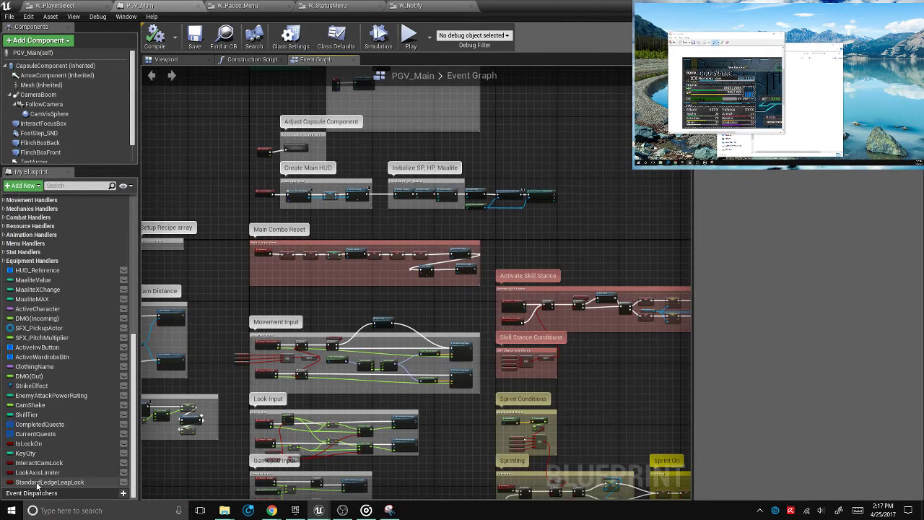
Inspect the ClothingName and ActiveCharacter variables, then locate PGV_Main in the Content Browser
left_click(36, 366)
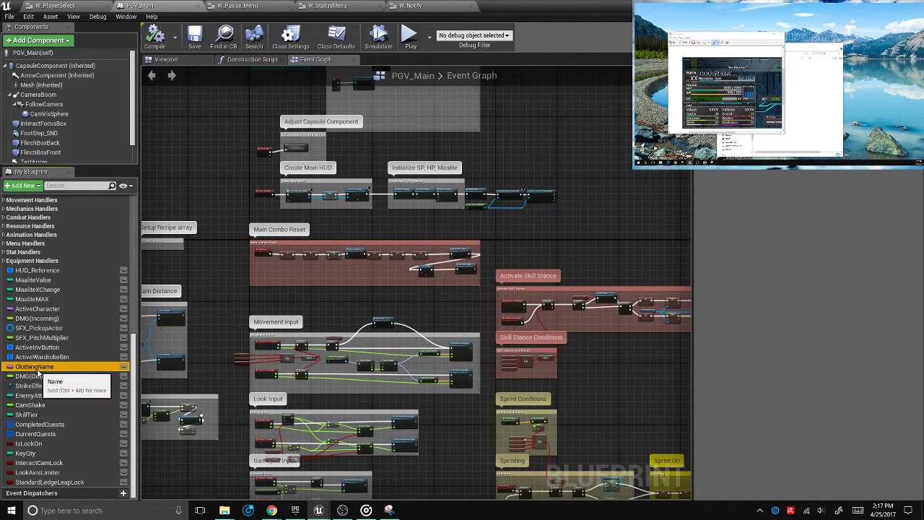
left_click(56, 310)
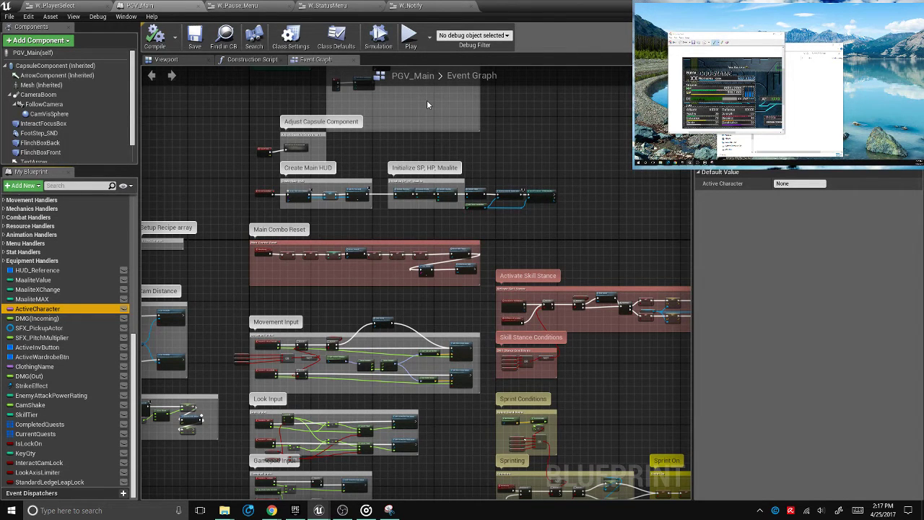
right_click_drag(427, 105, 425, 182)
scroll(66, 322, "up", 1)
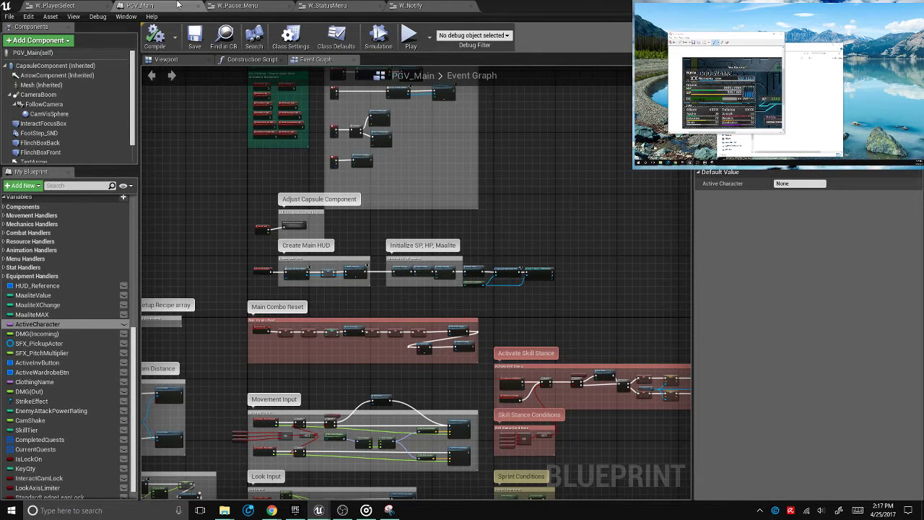
left_click(224, 34)
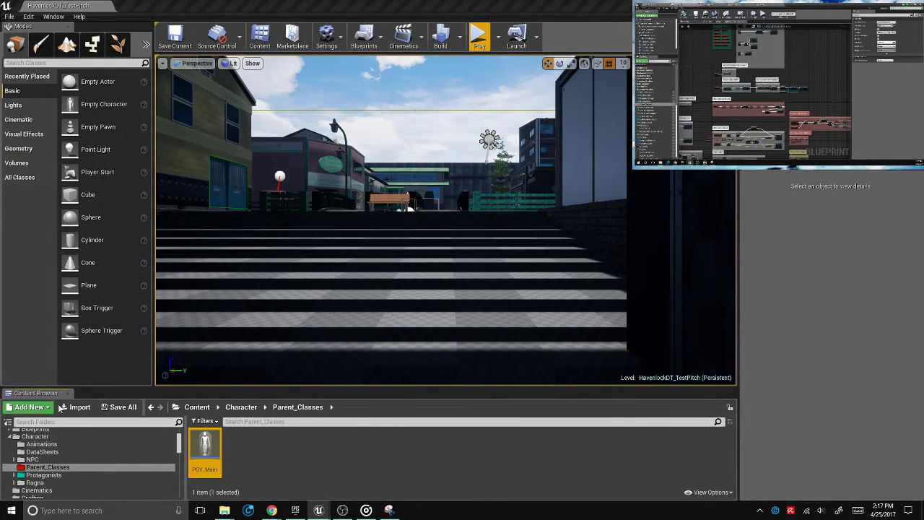
Open PGV_Vance and PGV_Maya from their Protagonists folders
double_click(104, 475)
left_click(40, 491)
double_click(361, 448)
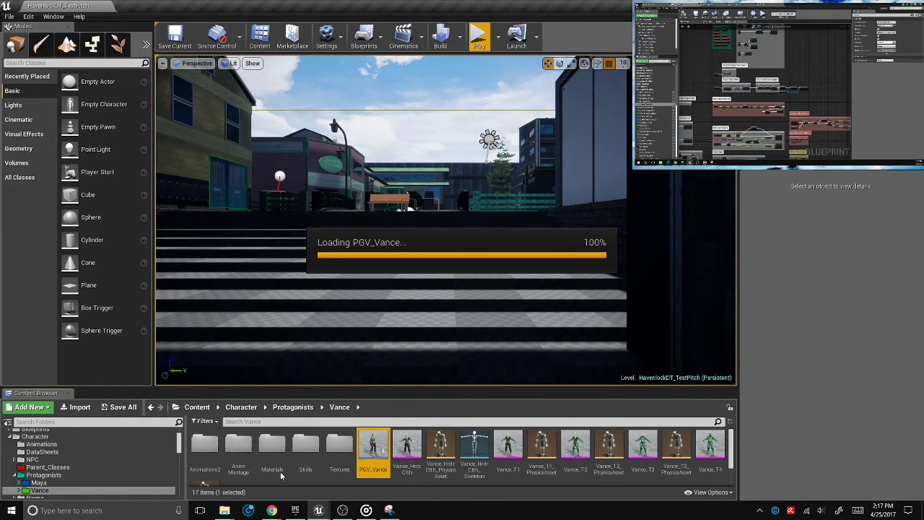
left_click(38, 482)
double_click(613, 447)
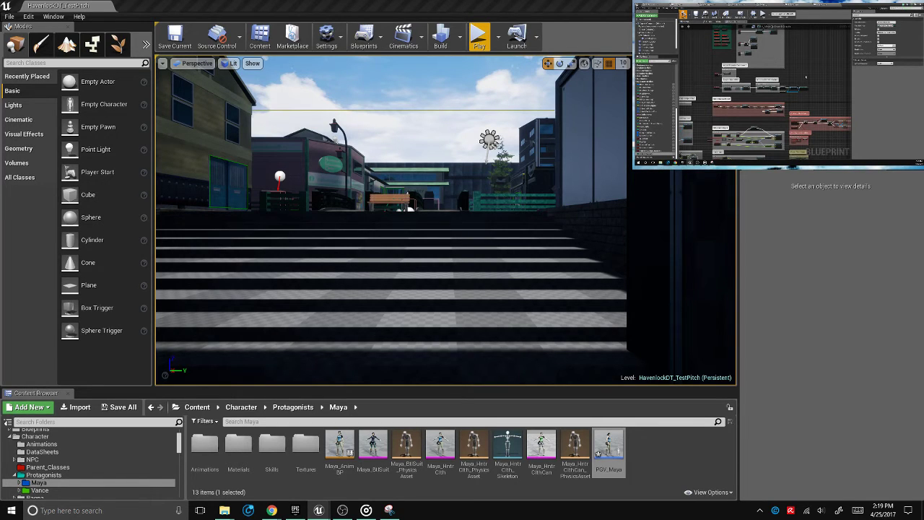
scroll(807, 78, "up", 3)
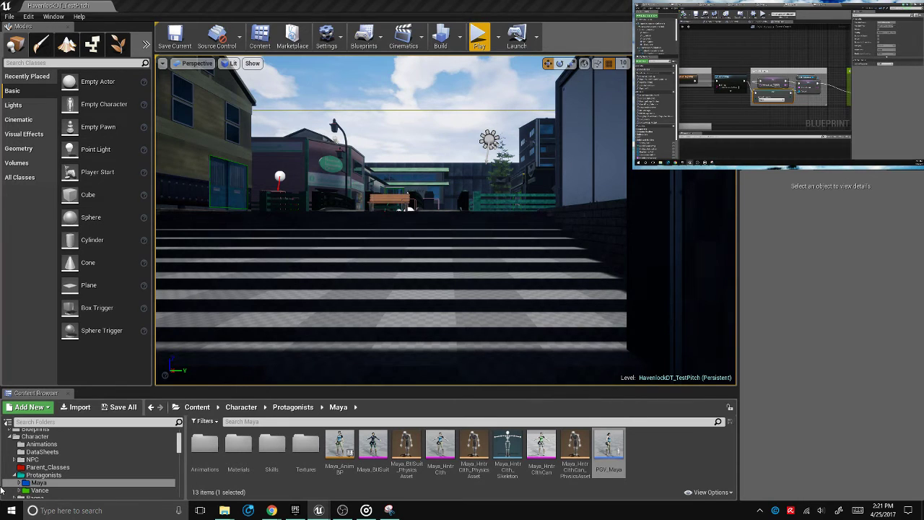
scroll(43, 469, "down", 5)
Open the HUD_Main widget from UMG > HUD and view its Event Graph
left_click(41, 459)
left_click(36, 452)
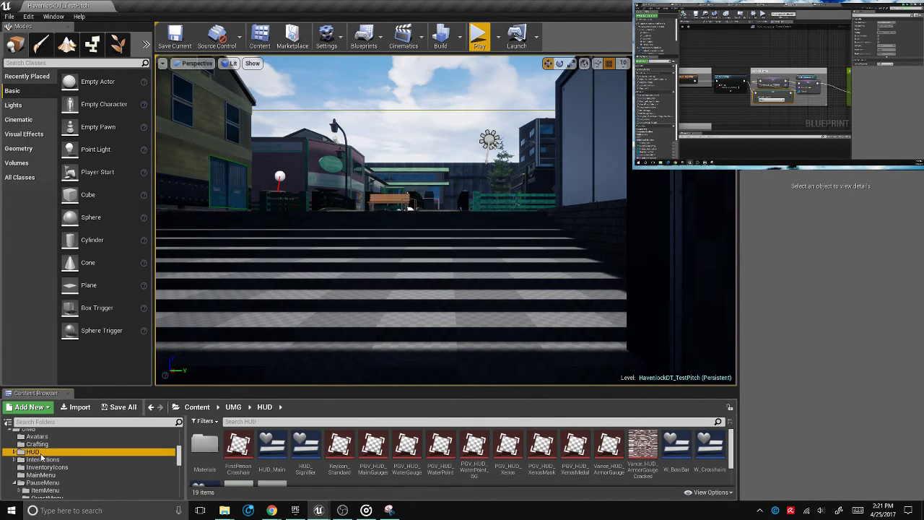
double_click(272, 447)
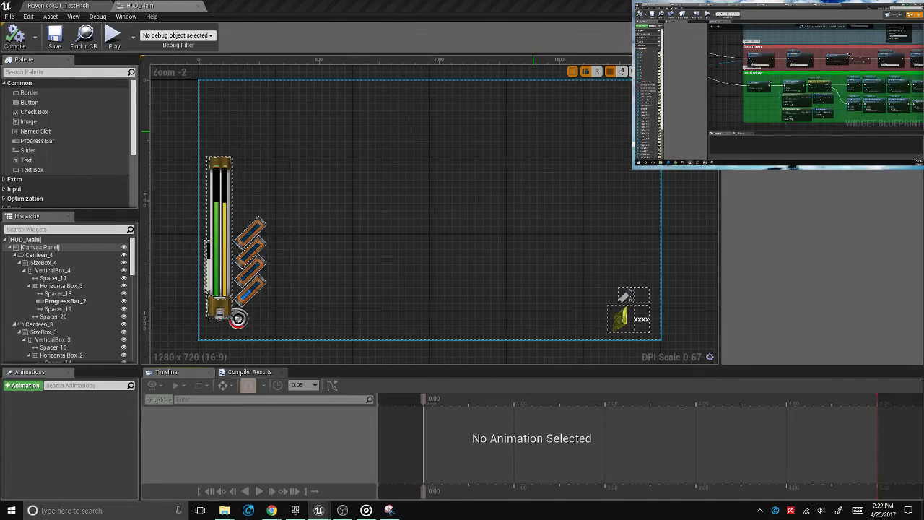
left_click(899, 35)
scroll(397, 285, "up", 2)
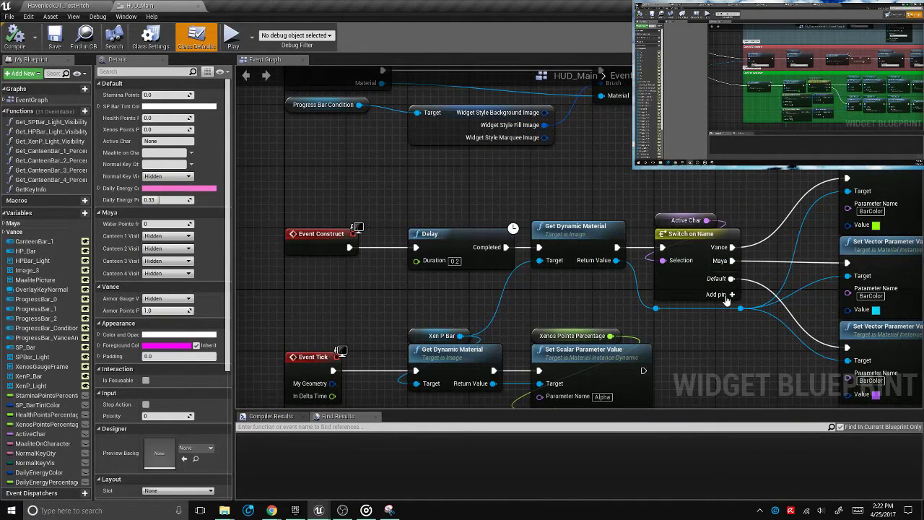
right_click_drag(727, 302, 609, 259)
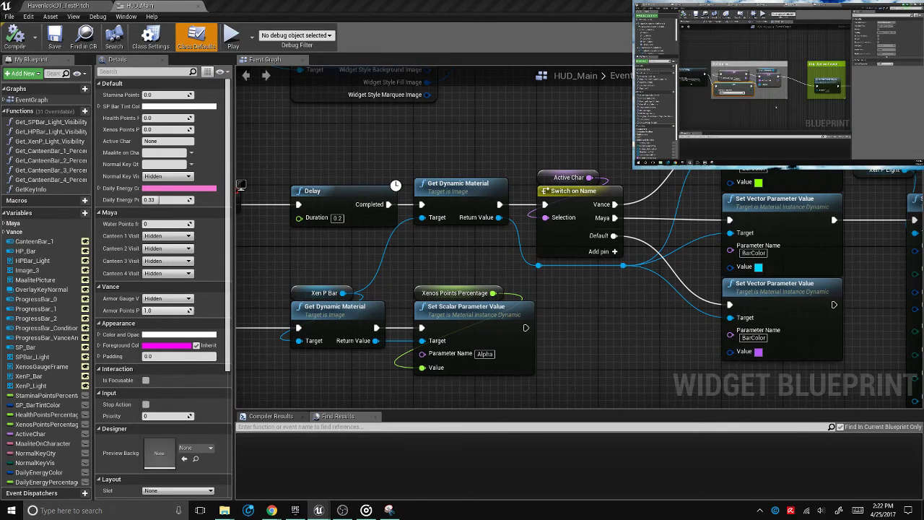
right_click_drag(493, 249, 663, 233)
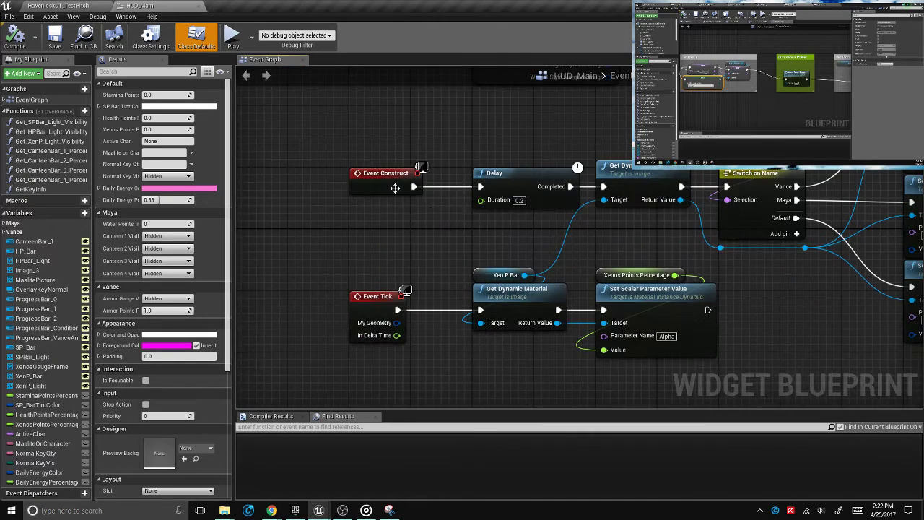
right_click_drag(604, 215, 556, 223)
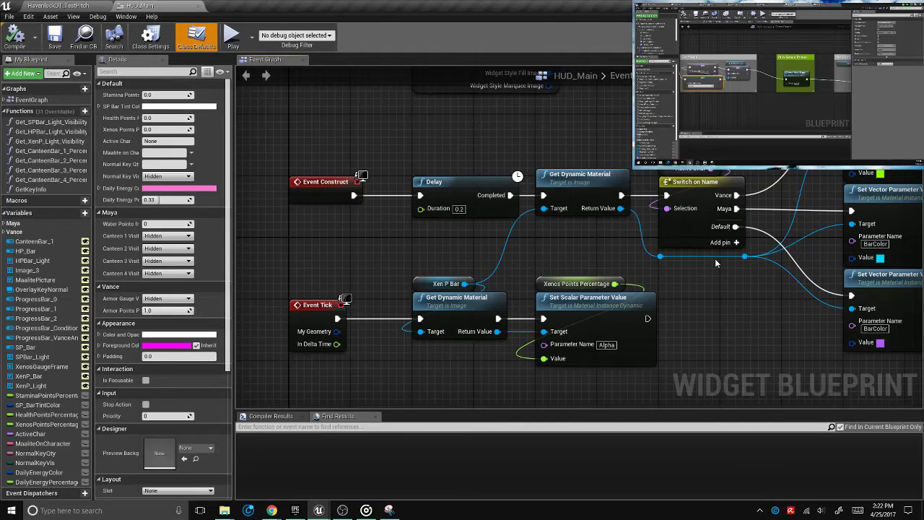
right_click_drag(715, 258, 453, 225)
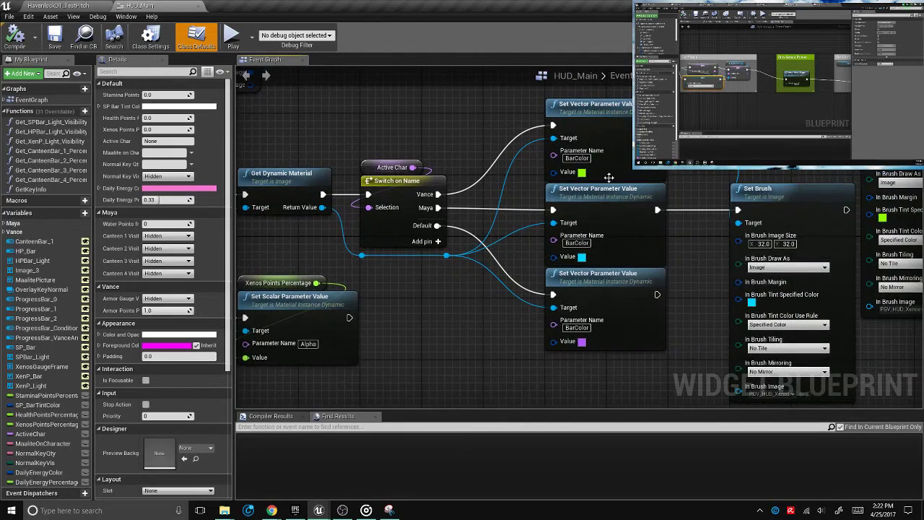
scroll(606, 176, "down", 2)
right_click_drag(480, 259, 623, 337)
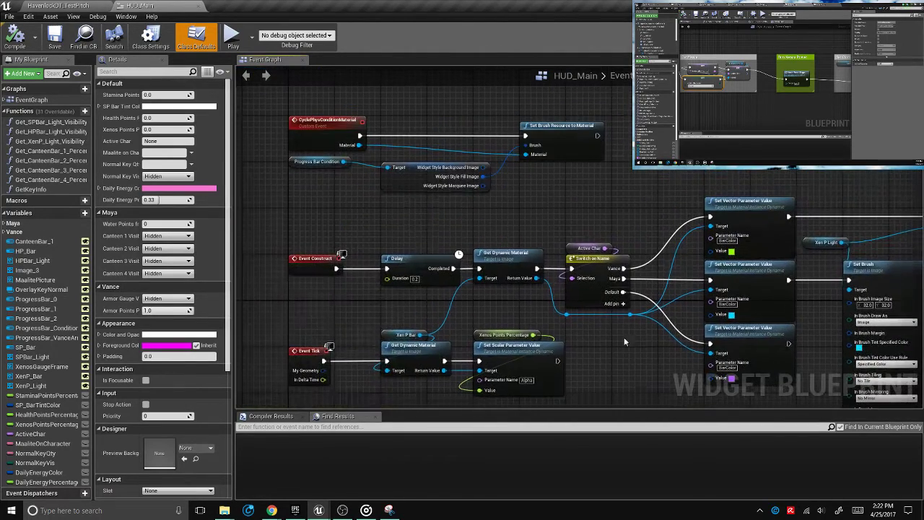
left_click(575, 252)
Find references to Active Char, jump to the Get ActiveChar node, and move it above Switch on Name
right_click(576, 253)
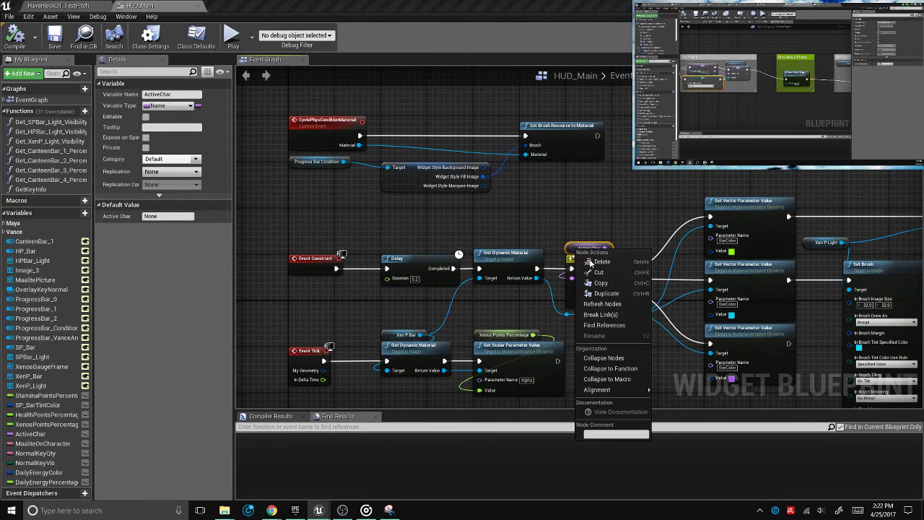
left_click(613, 331)
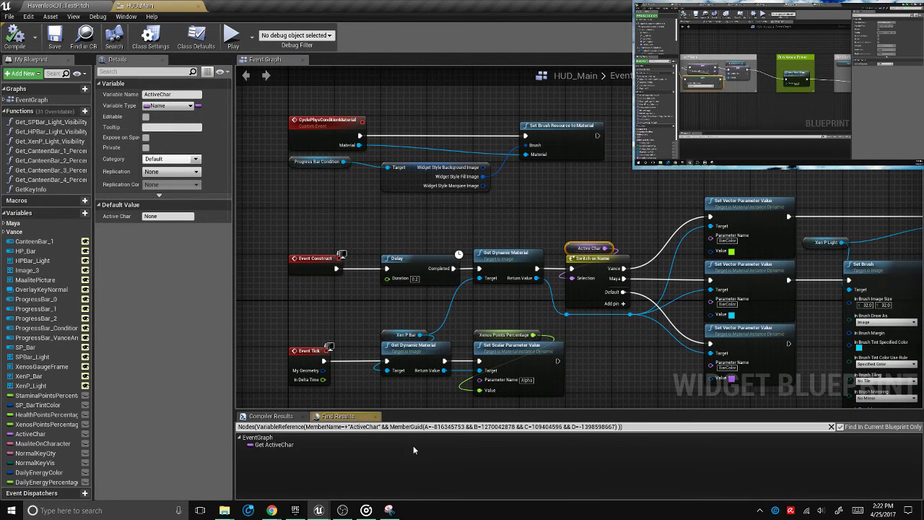
double_click(274, 445)
right_click(546, 156)
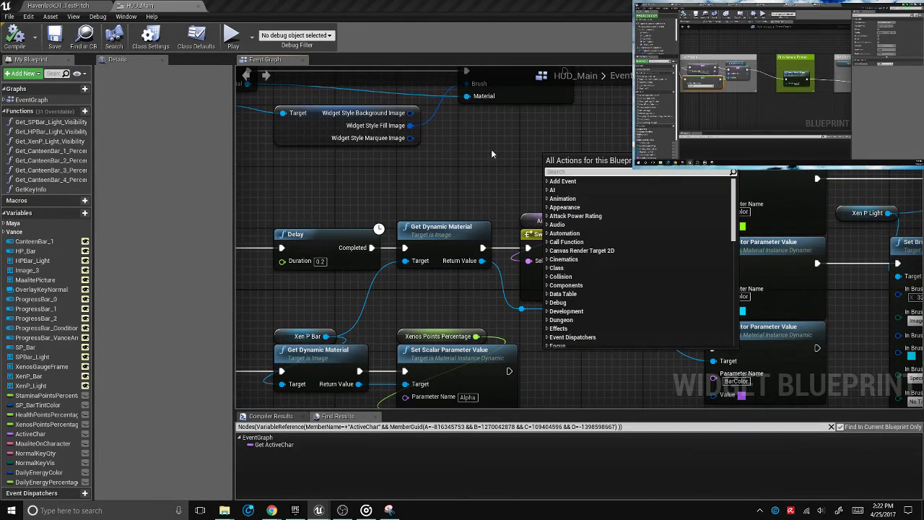
left_click(461, 163)
right_click_drag(461, 163, 605, 204)
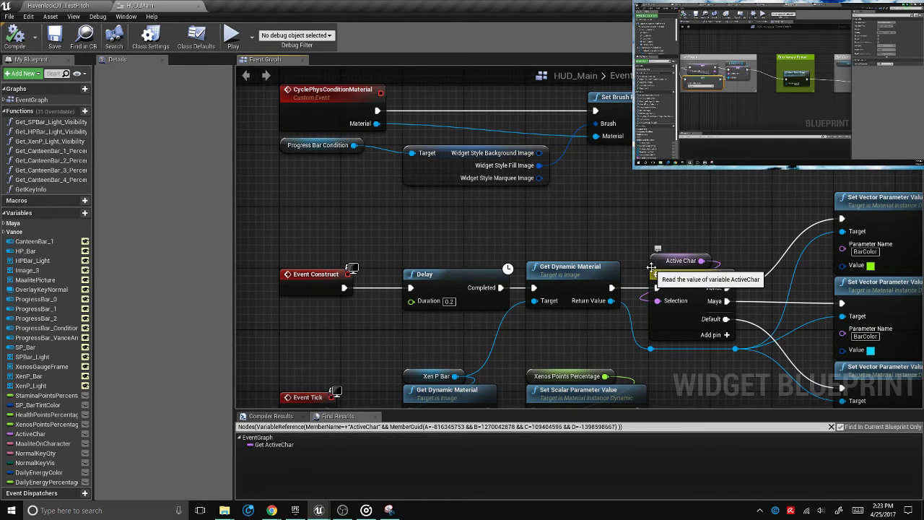
left_click_drag(651, 267, 644, 236)
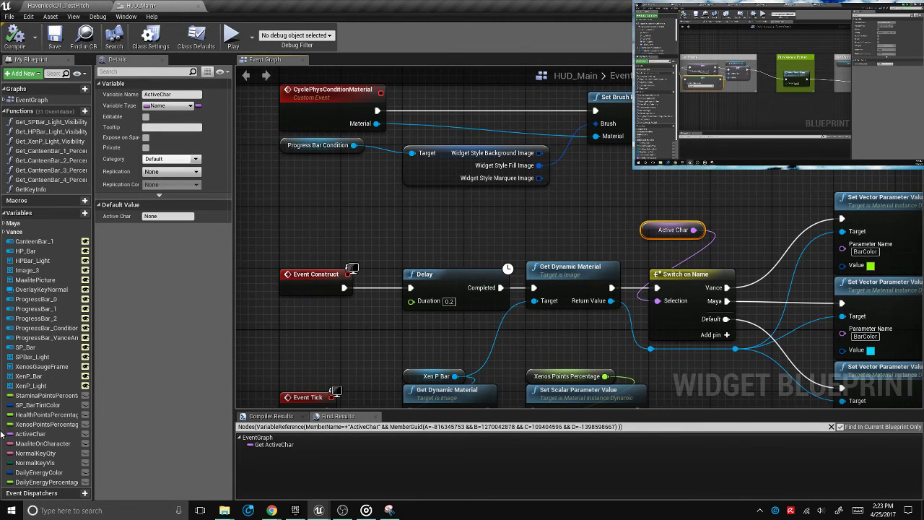
Add a HUD_Main variable named ActiveCharacter of type E Active Character and compile
left_click(83, 213)
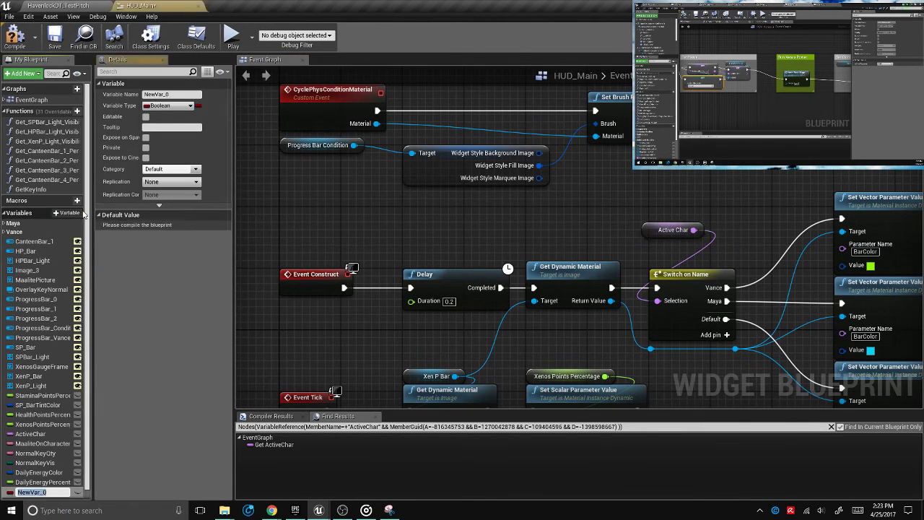
type("Active")
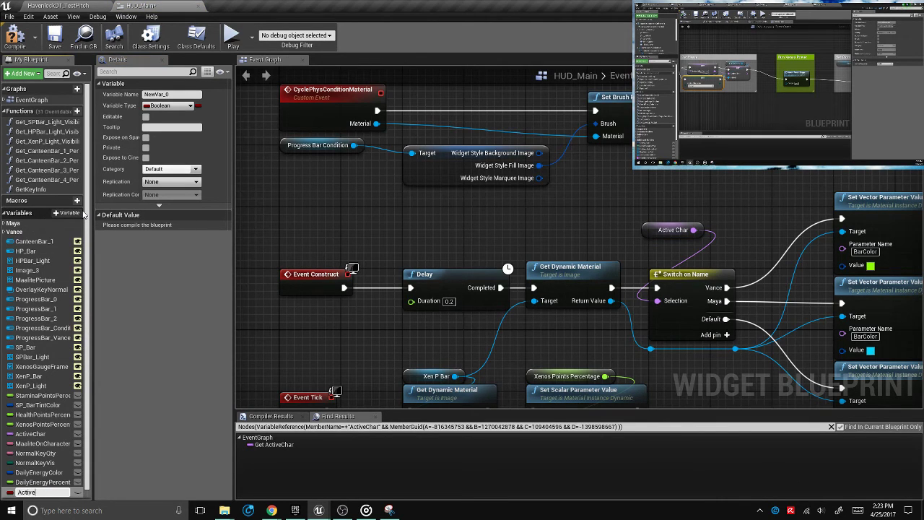
type("Character")
key("Return")
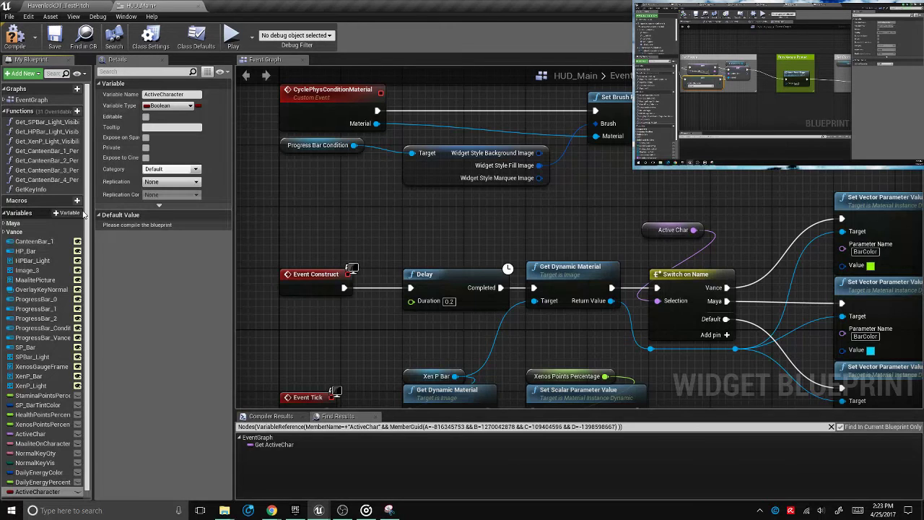
left_click(190, 106)
type("active chara")
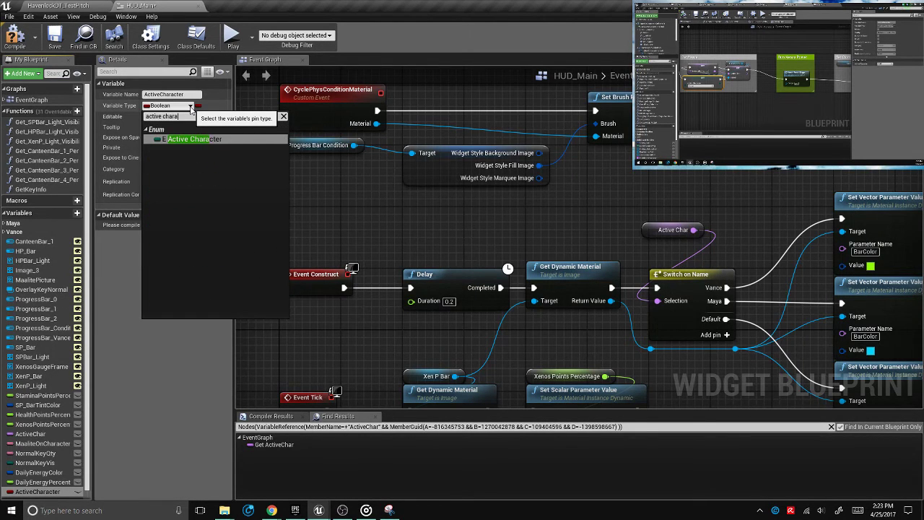
key("Return")
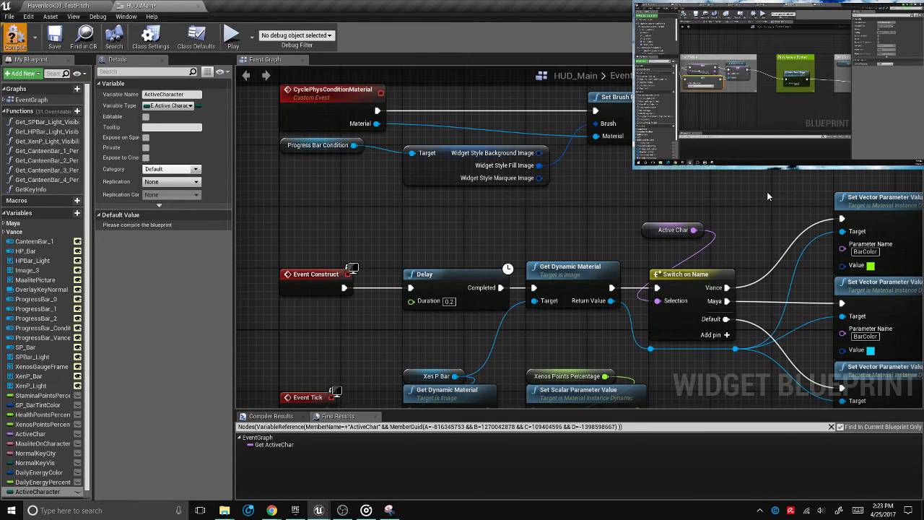
key("F7")
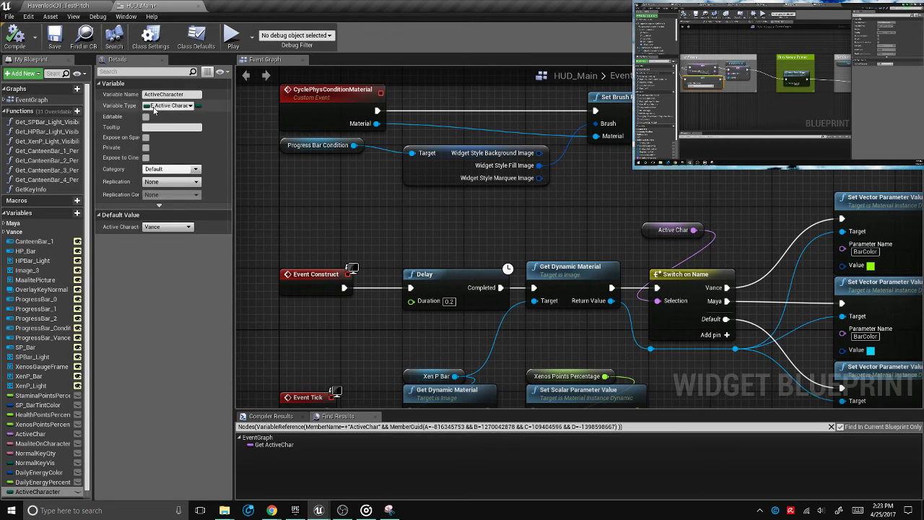
Add an Active Character getter wired into a new Switch on E_ActiveCharacter node
right_click_drag(705, 186, 481, 185)
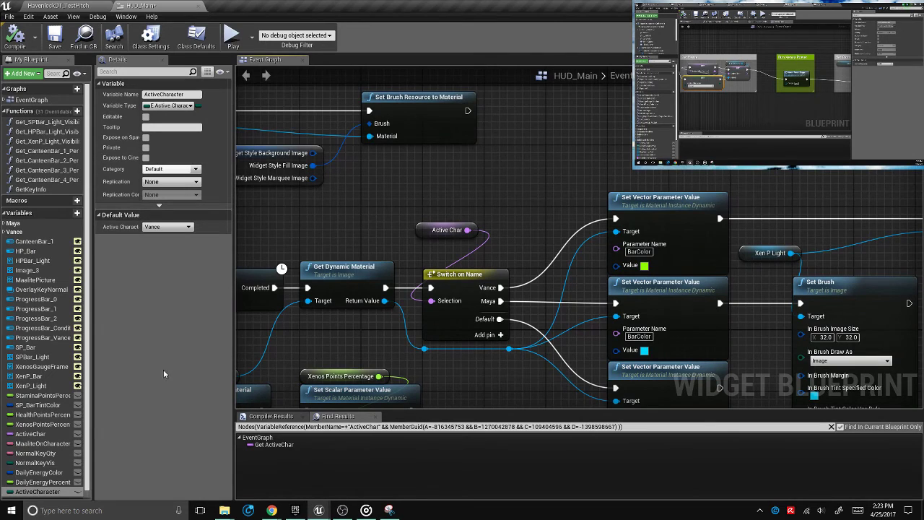
left_click_drag(38, 491, 495, 157)
type("swit")
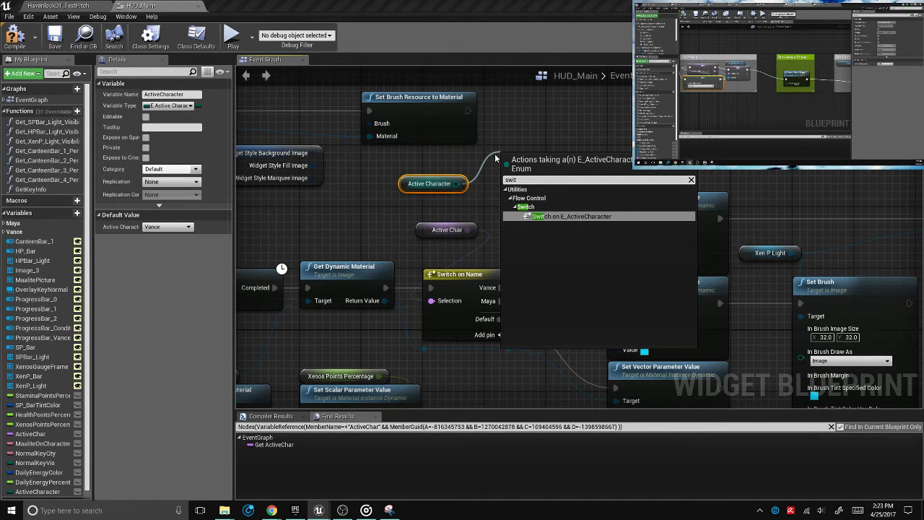
left_click(574, 217)
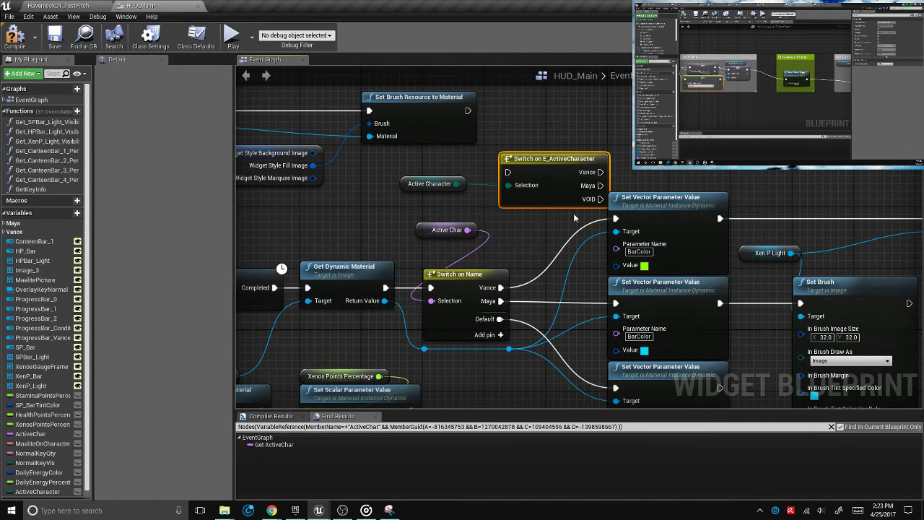
left_click_drag(563, 192, 540, 192)
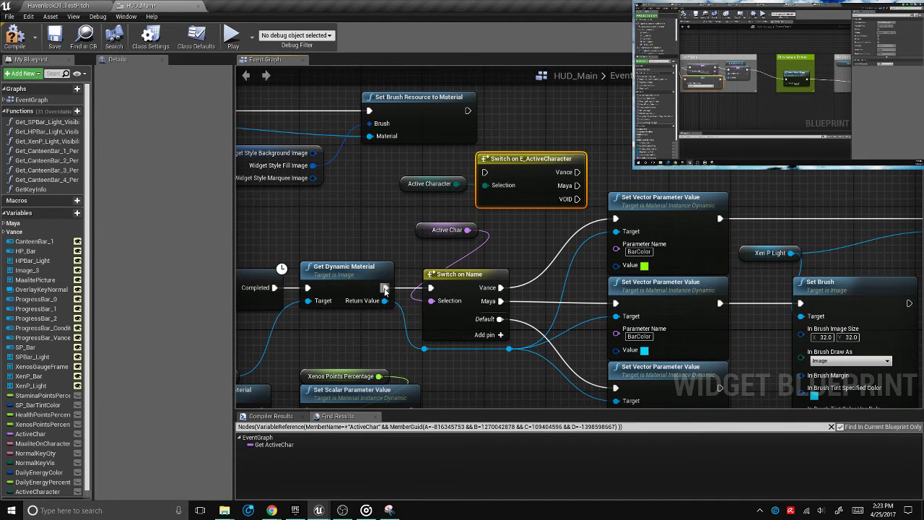
Rewire execution and the Vance and Maya BarColor nodes to the new switch, deleting Switch on Name
left_click_drag(385, 287, 484, 172)
right_click_drag(507, 234, 513, 197)
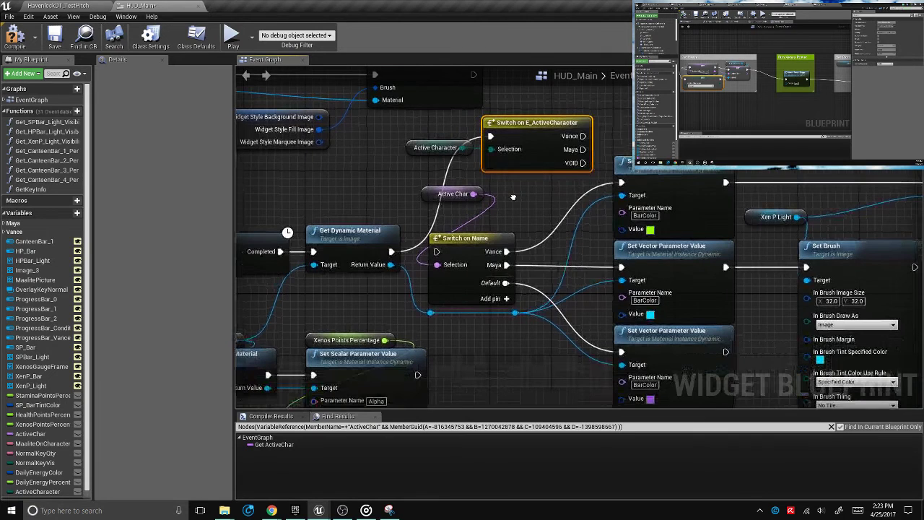
left_click_drag(506, 251, 583, 135, "ctrl")
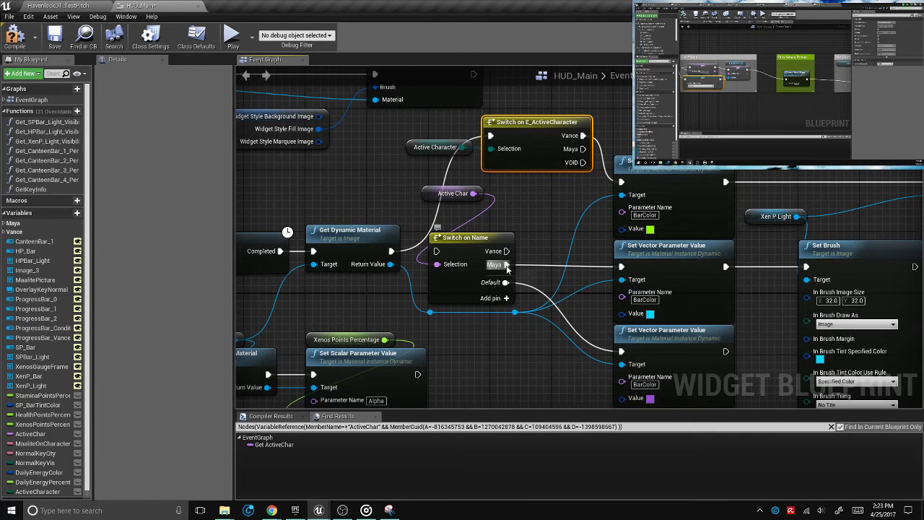
right_click_drag(507, 267, 458, 241)
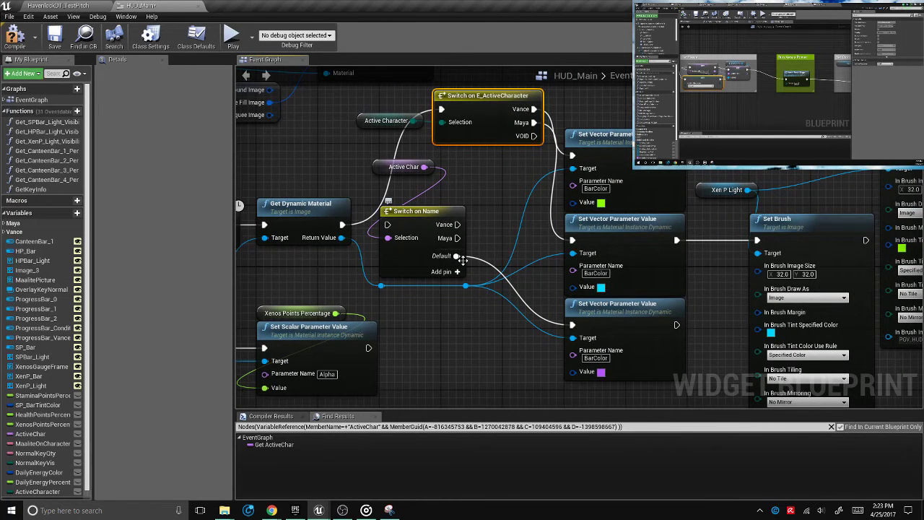
left_click_drag(458, 257, 525, 170)
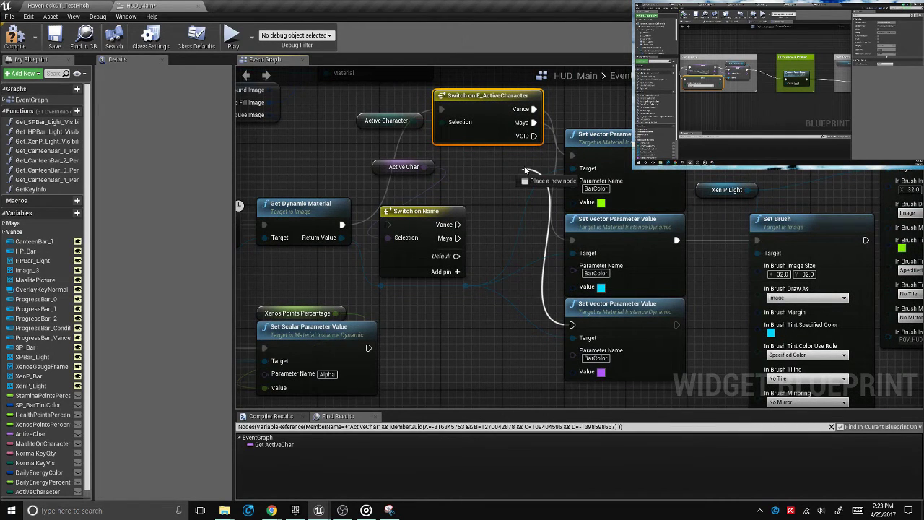
right_click_drag(510, 207, 592, 216)
left_click_drag(591, 216, 516, 259)
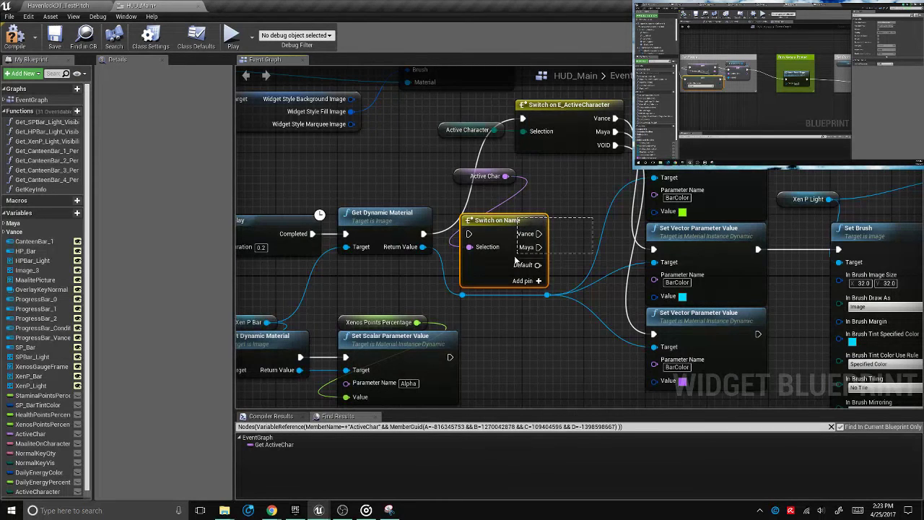
key("Delete")
Move the new switch and getter into the old switch's spot, then close HUD_Main
left_click_drag(580, 118, 525, 232)
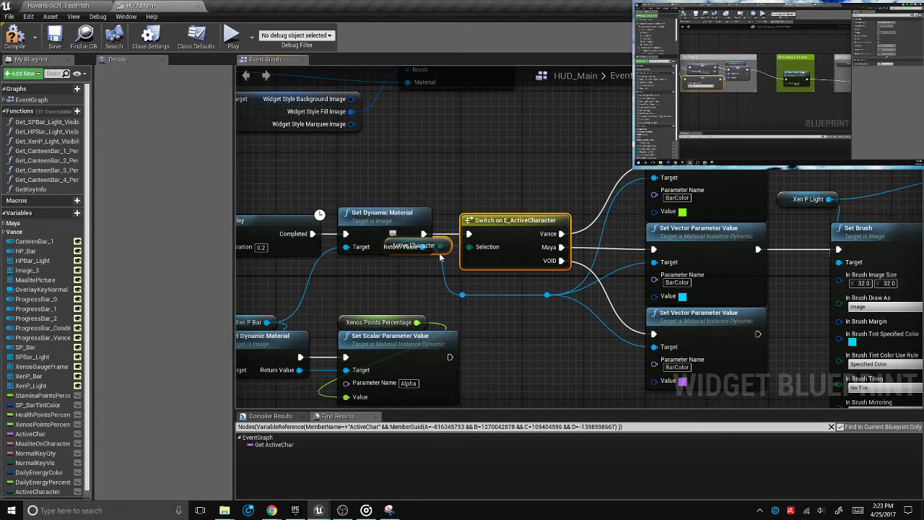
left_click_drag(439, 254, 519, 216)
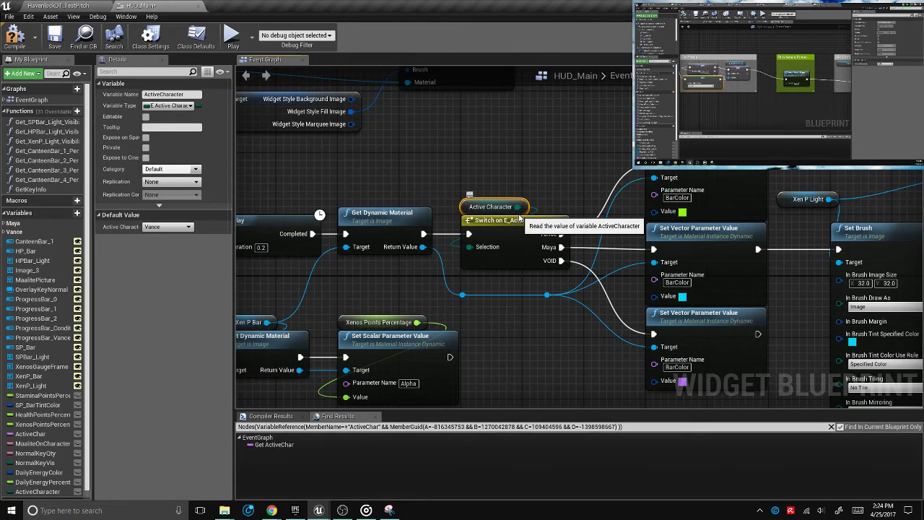
left_click(535, 193)
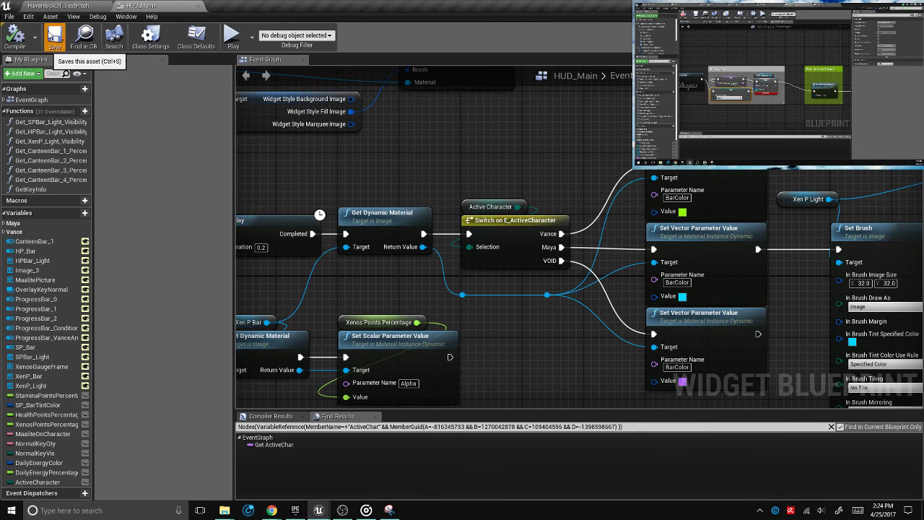
left_click(195, 8)
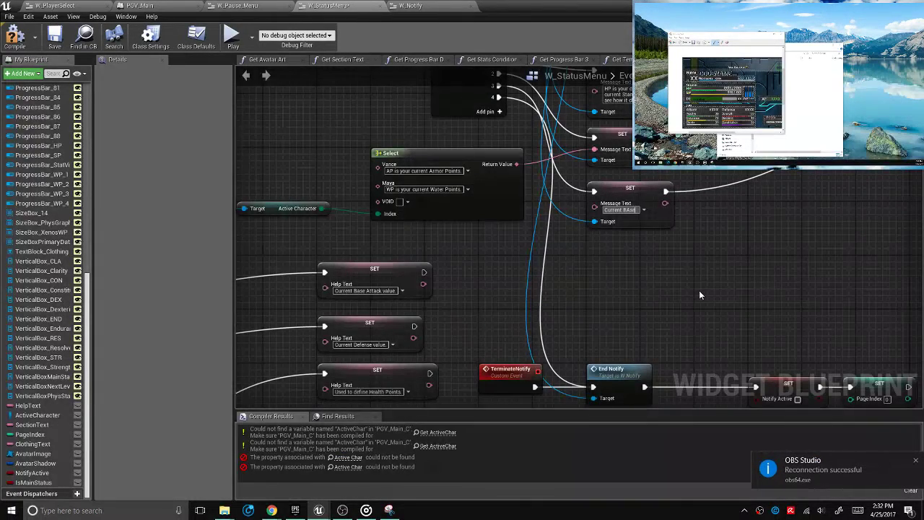
Replace the Page 3 message text with 'Attack defines your current base damage value.'
key("ctrl+z")
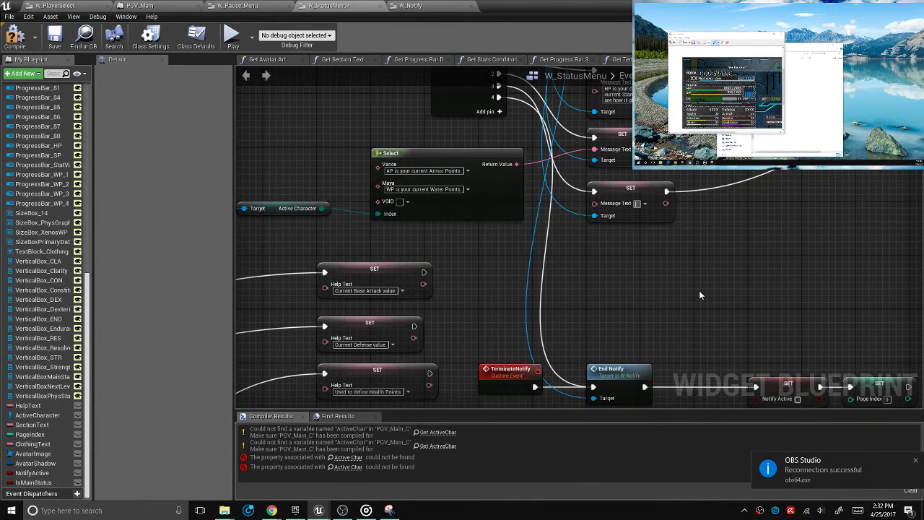
right_click_drag(524, 340, 562, 339)
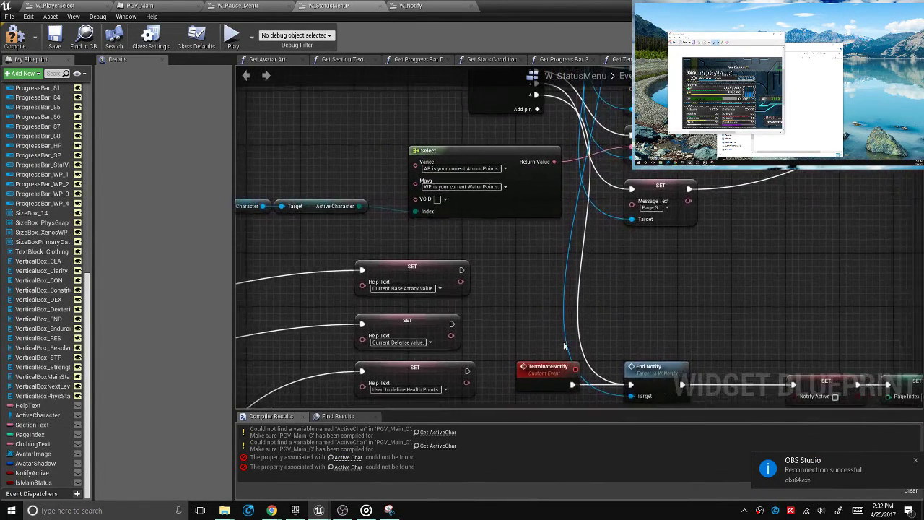
left_click(649, 207)
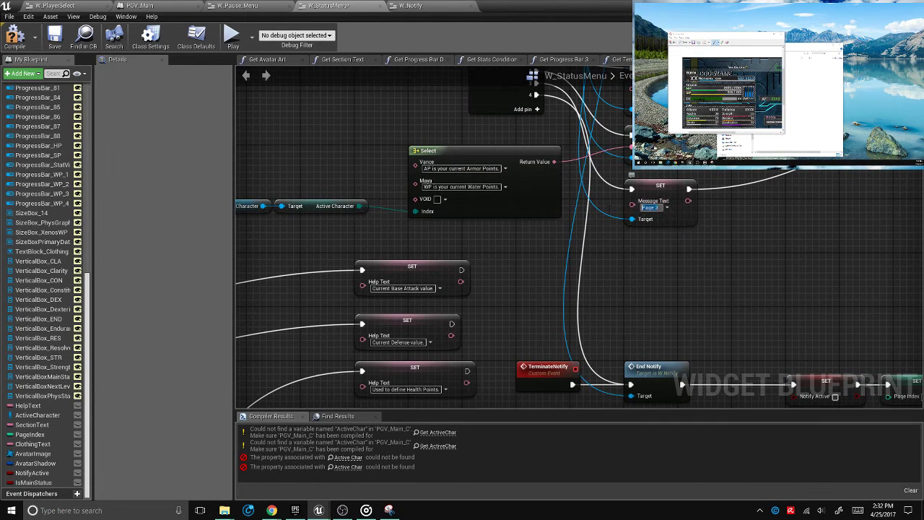
type("Attack defines ")
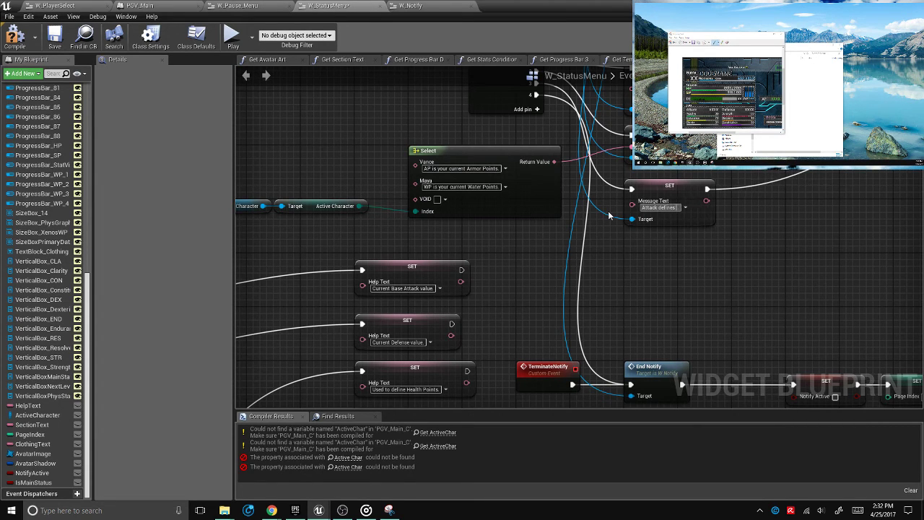
type("your current b")
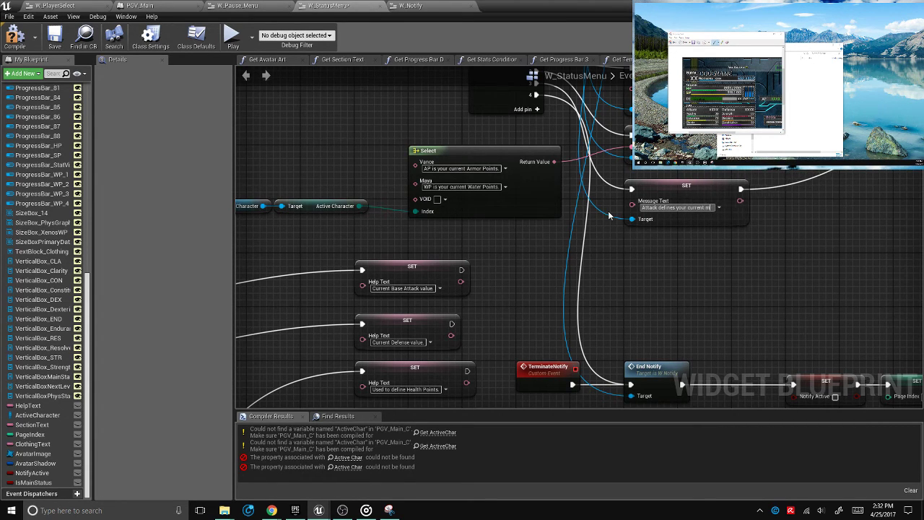
type("ase damage")
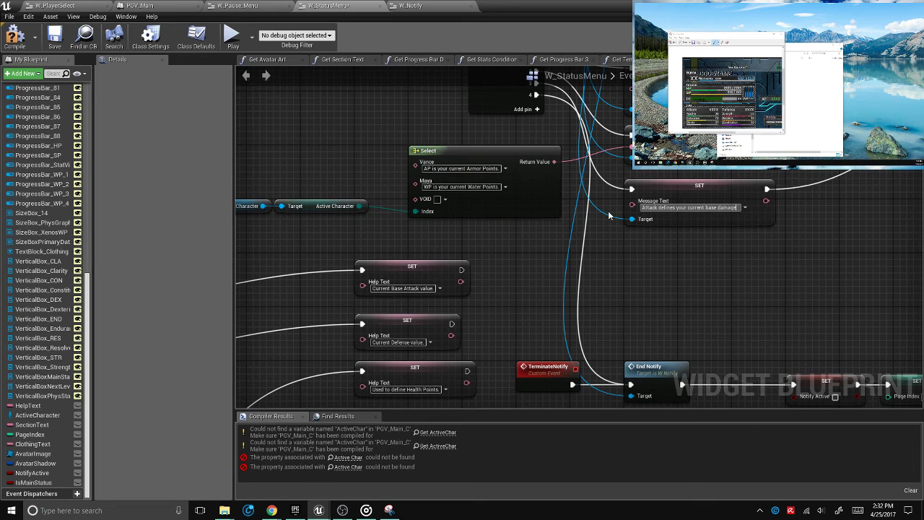
type(" value.")
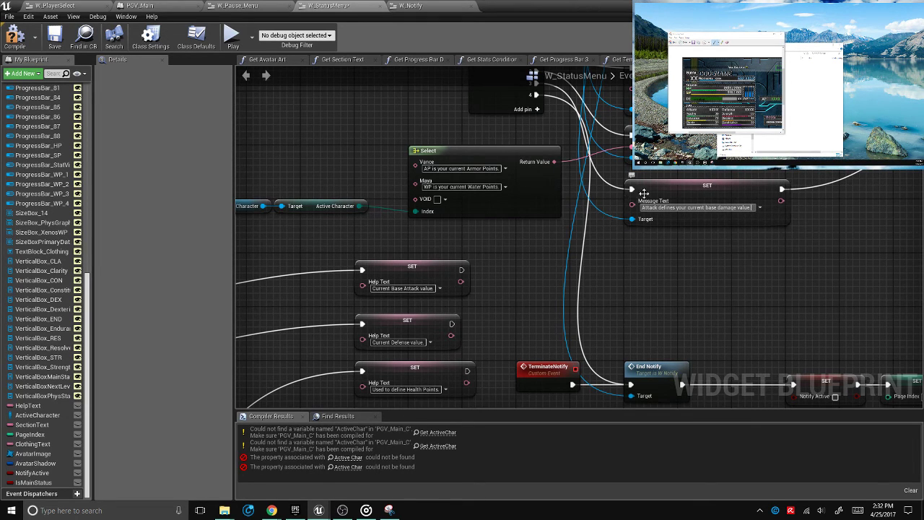
Make the Attack sentence end in 'output.' and append the Defense damage reduction sentence
left_click(741, 211)
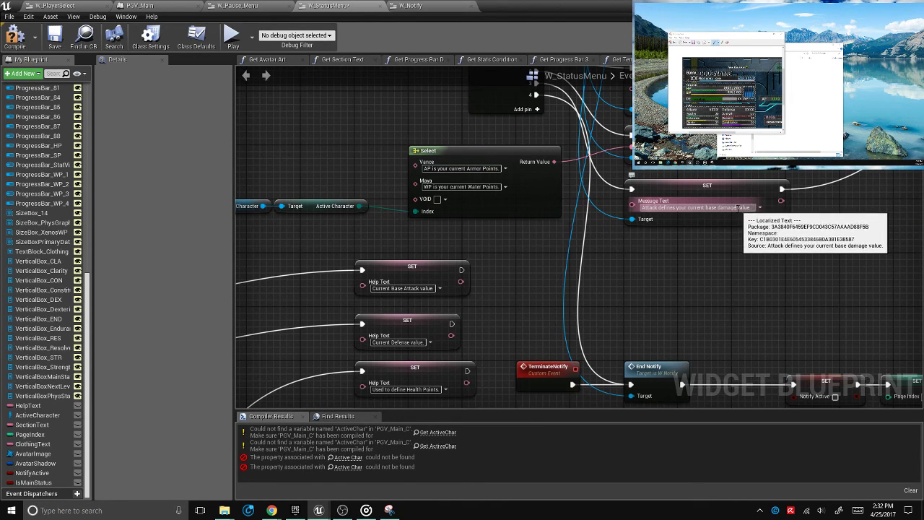
left_click(781, 211)
type("utput.")
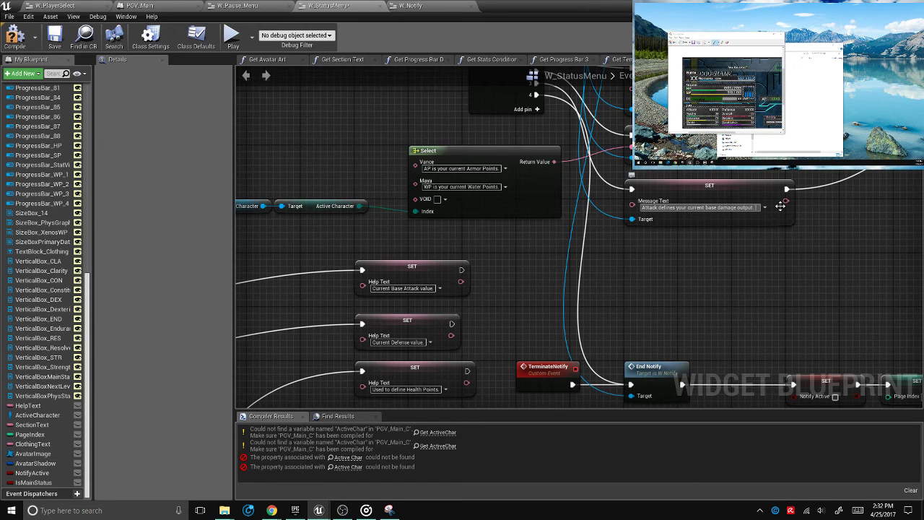
type("Defense")
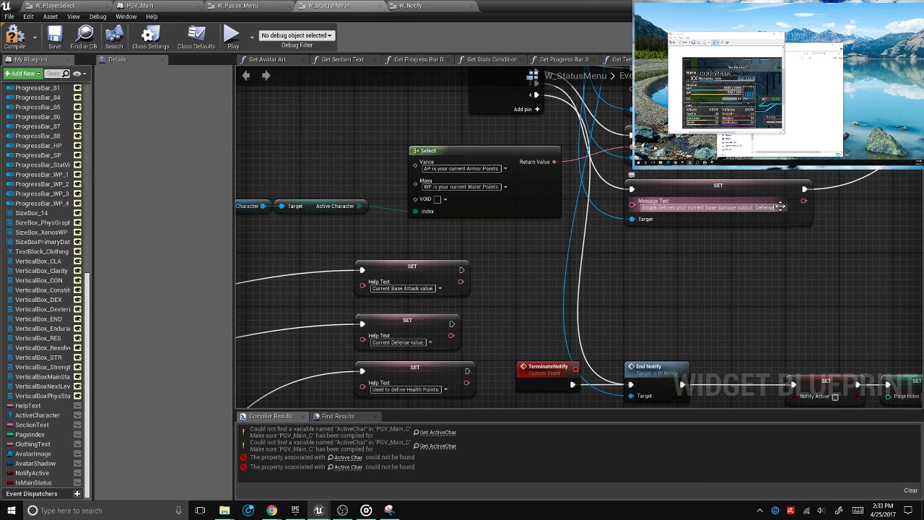
type("reduces")
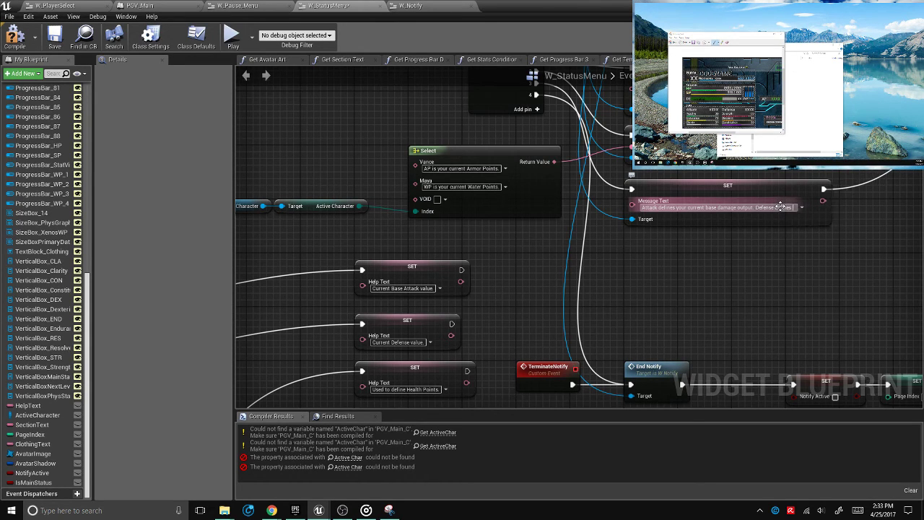
type(" your curr")
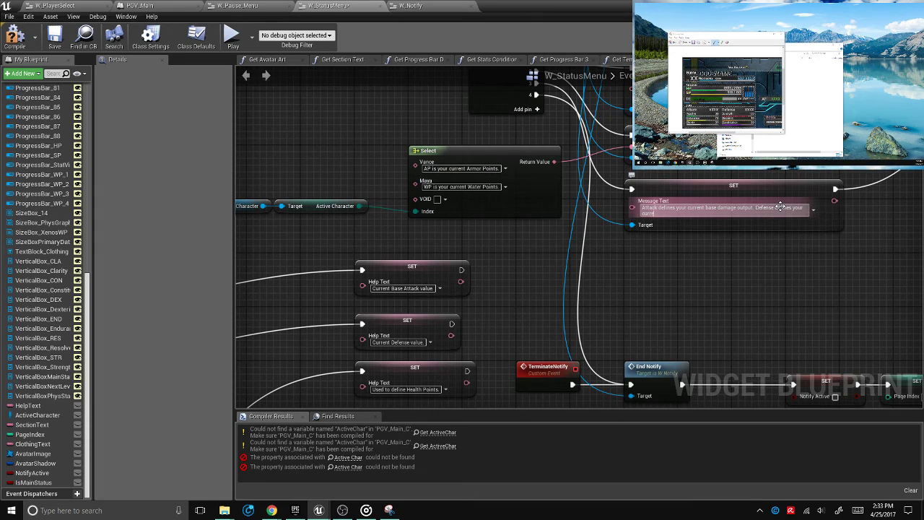
type("ent base damage reduction value.")
left_click(712, 193)
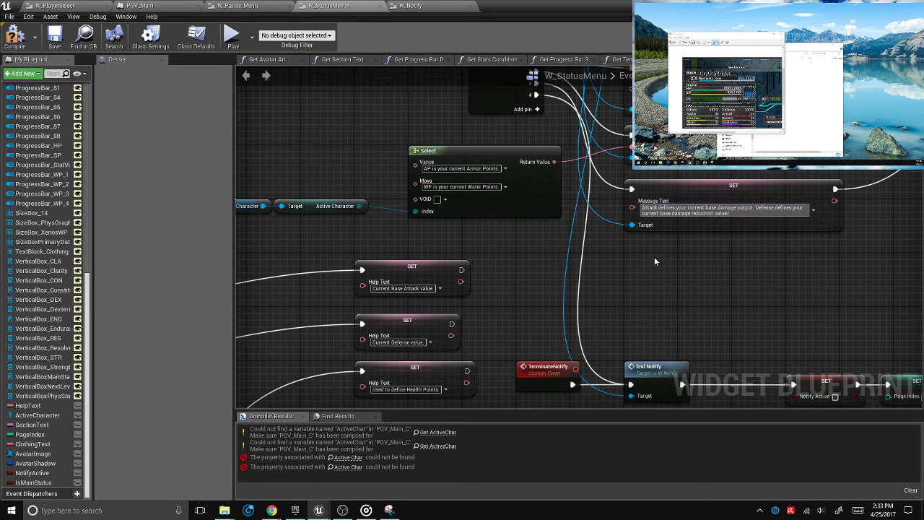
right_click_drag(657, 257, 621, 267)
scroll(655, 186, "down", 1)
Add an output pin to Switch on Int and duplicate the Attack/Defense message SET node
left_click(519, 152)
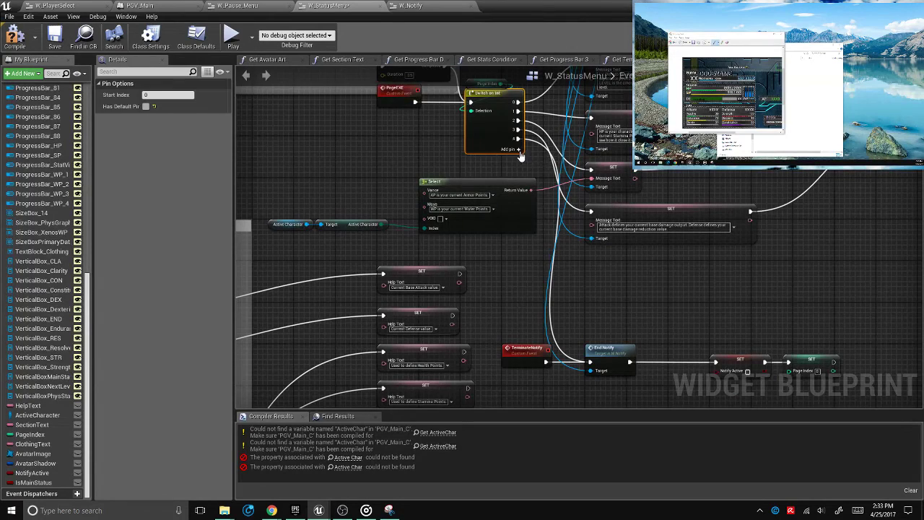
left_click(518, 159)
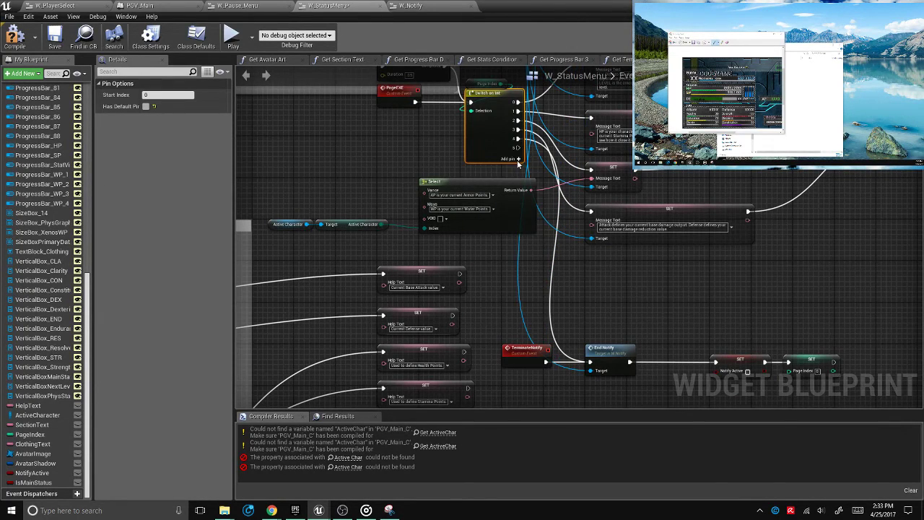
right_click_drag(673, 288, 647, 261)
left_click(614, 208)
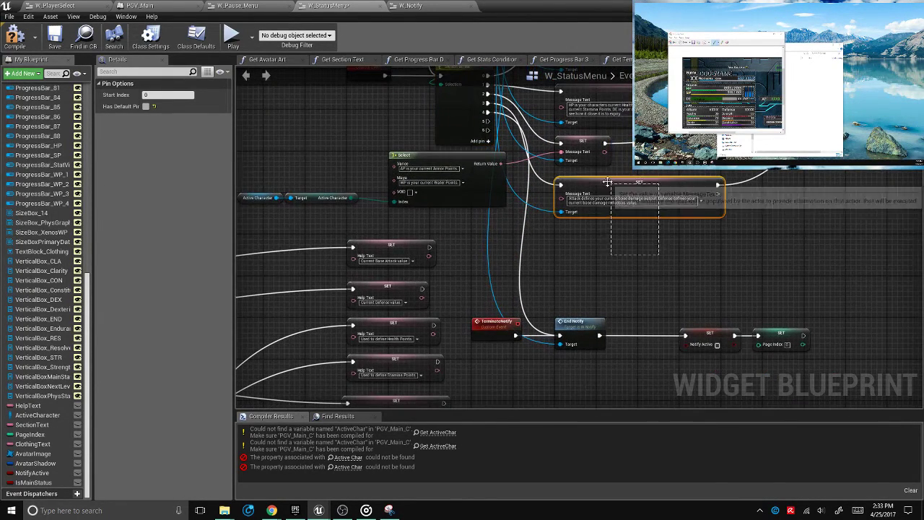
key("ctrl+c")
key("ctrl+v")
left_click_drag(625, 235, 576, 231)
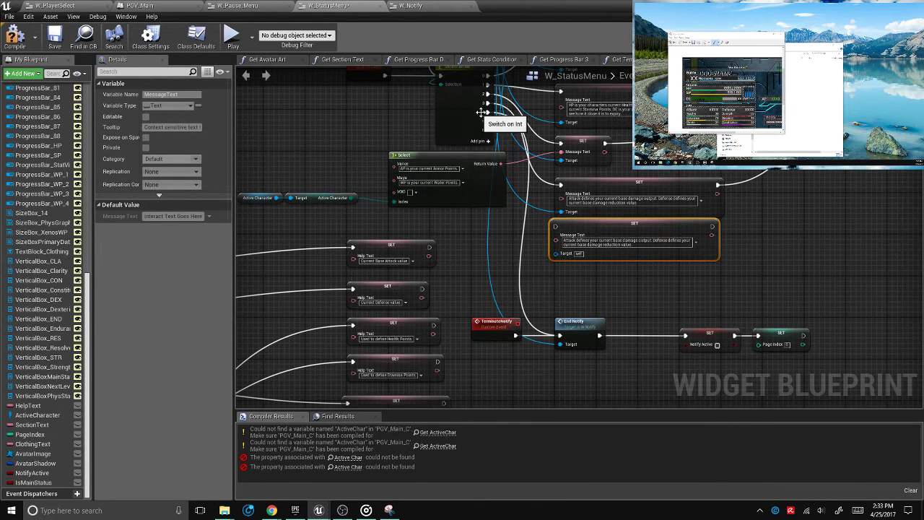
Wire the new switch output to the copy and set its text to 'Resolve is used to enhance Health Points.'
left_click(486, 114)
left_click_drag(487, 114, 556, 227)
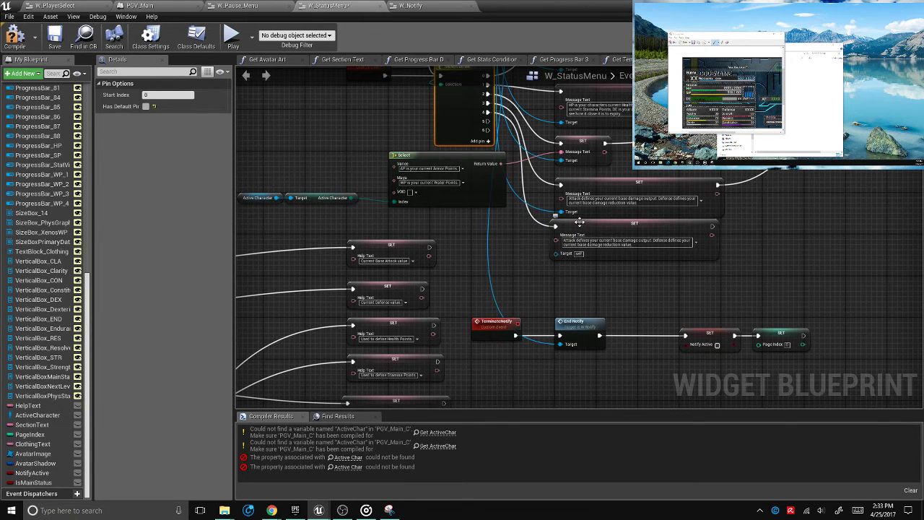
left_click(594, 231)
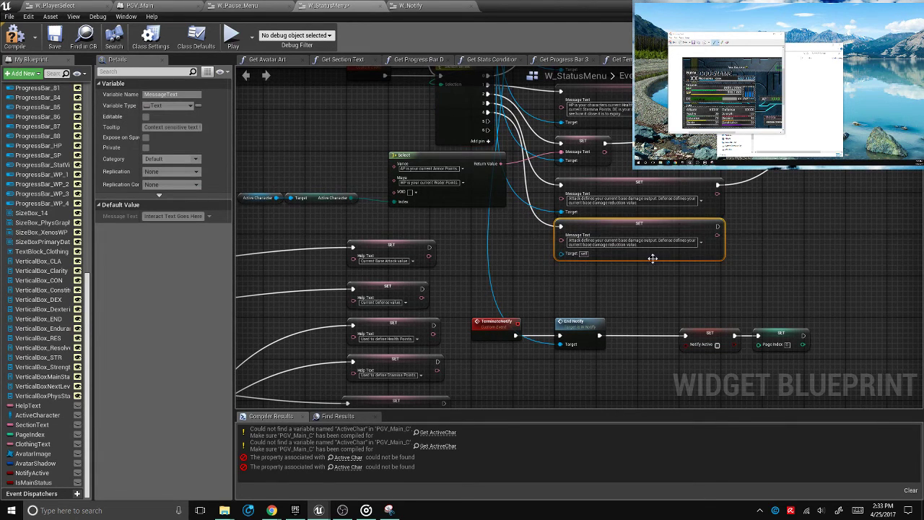
scroll(652, 259, "up", 2)
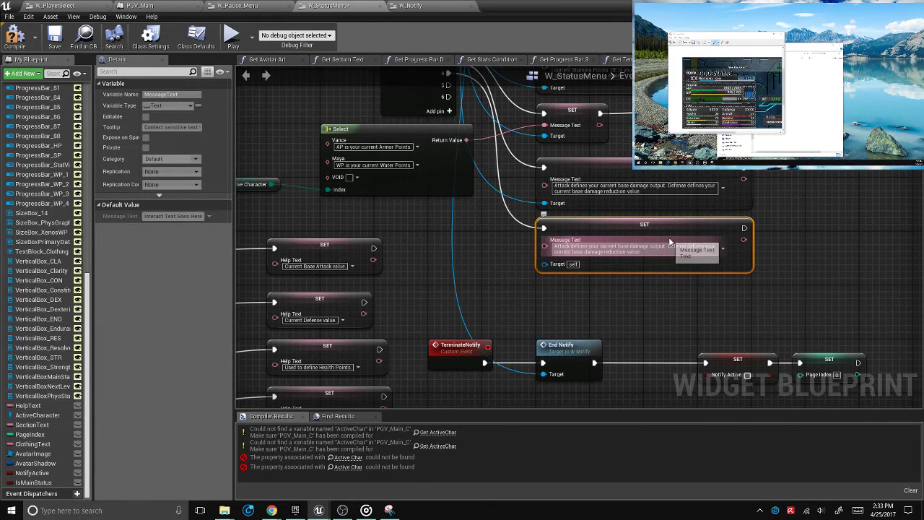
left_click(670, 244)
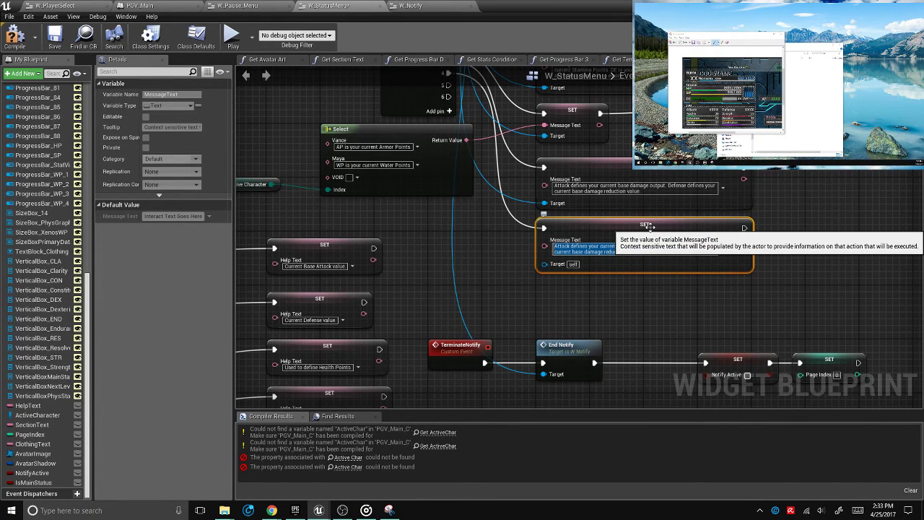
type("Resolve")
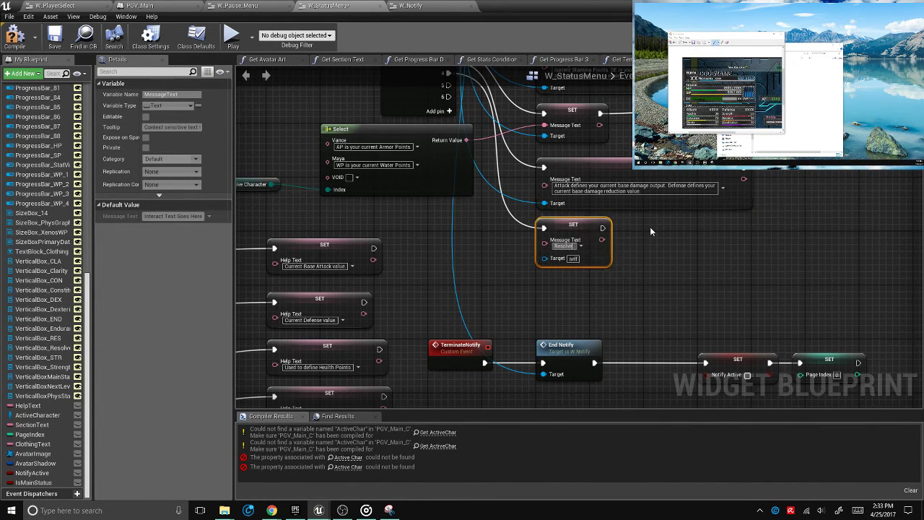
type(" is used to")
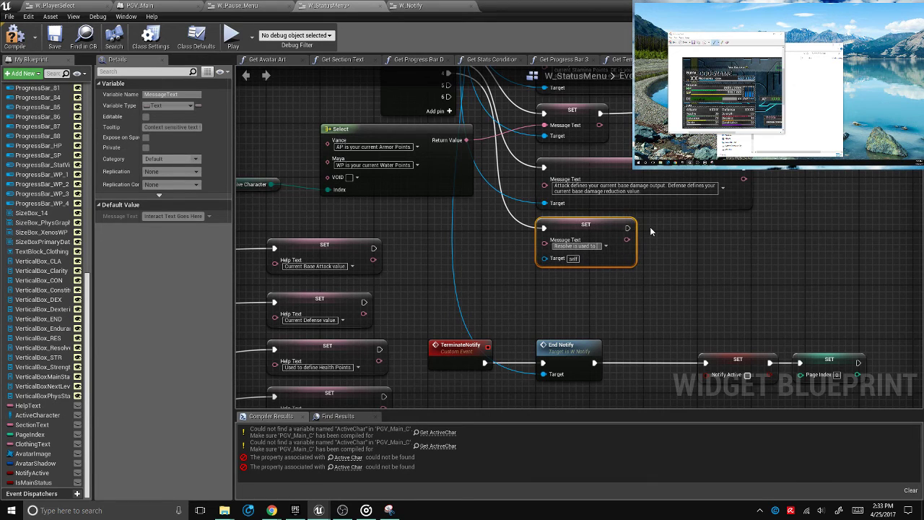
type(" enhance")
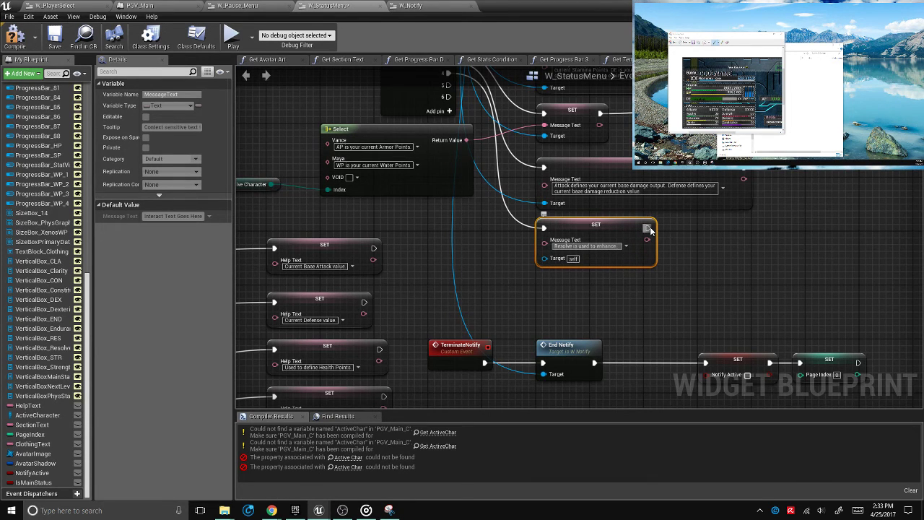
type(" He")
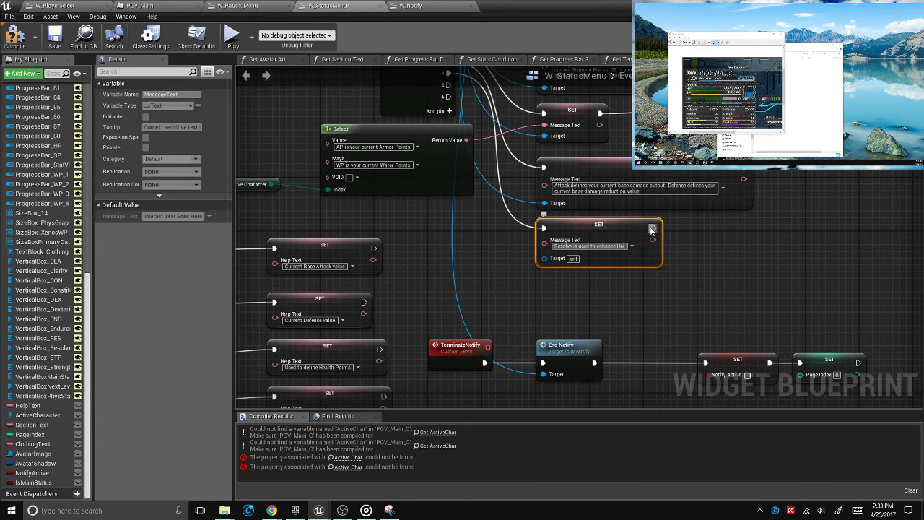
type("alth Points")
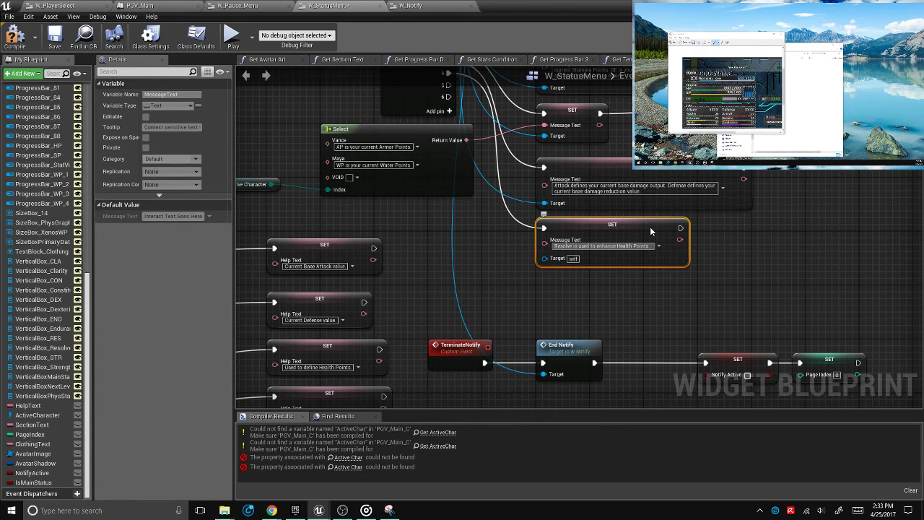
type(".")
right_click_drag(649, 227, 653, 191)
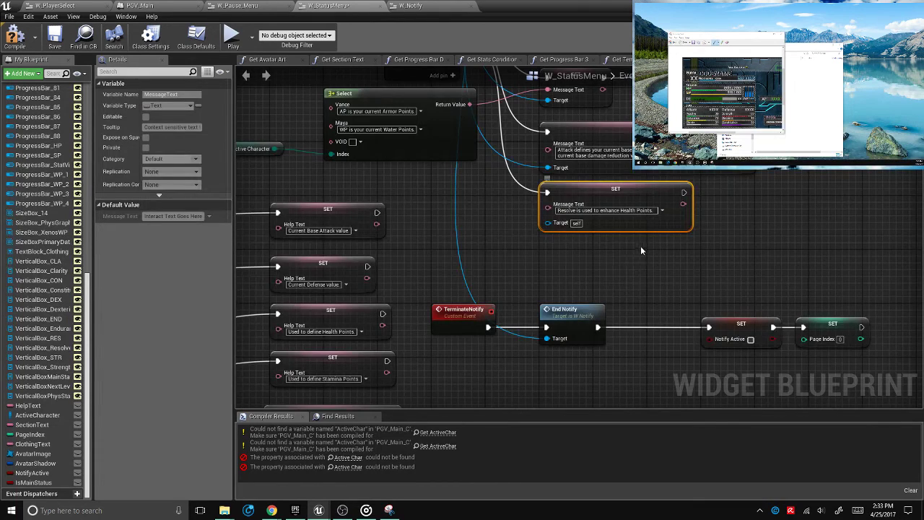
key("ctrl+c")
key("ctrl+v")
left_click_drag(678, 265, 600, 259)
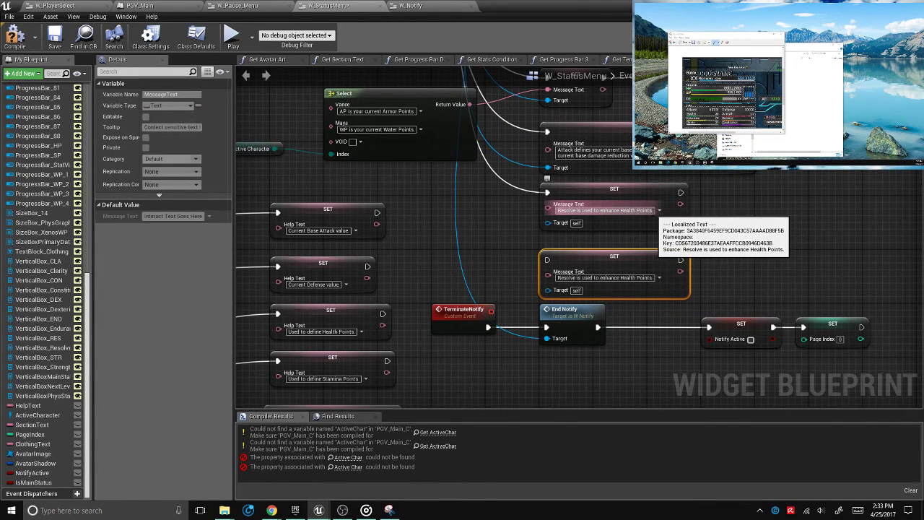
left_click(652, 211)
type("Endurance ")
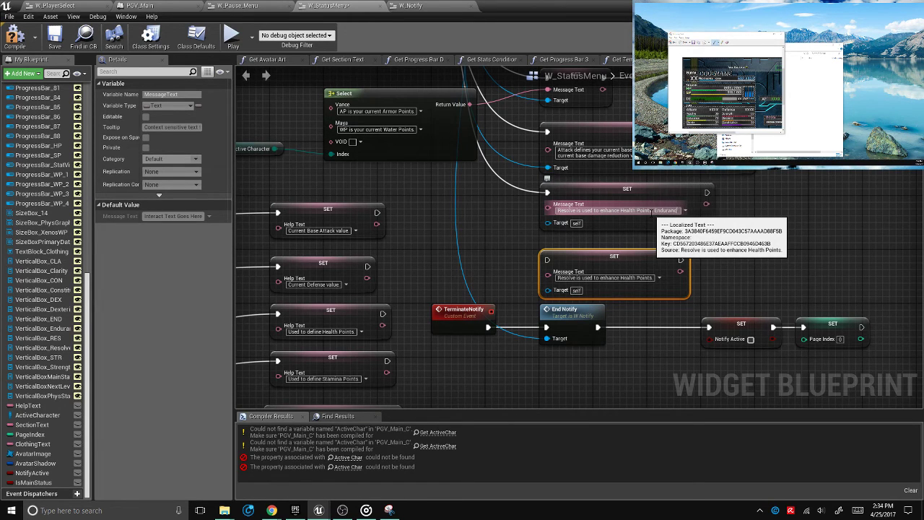
type("is used to ")
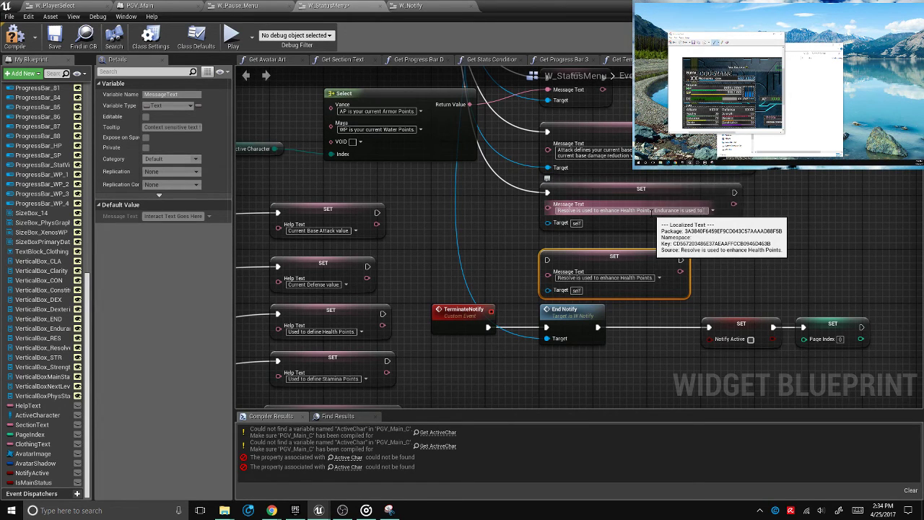
type("define Stamina")
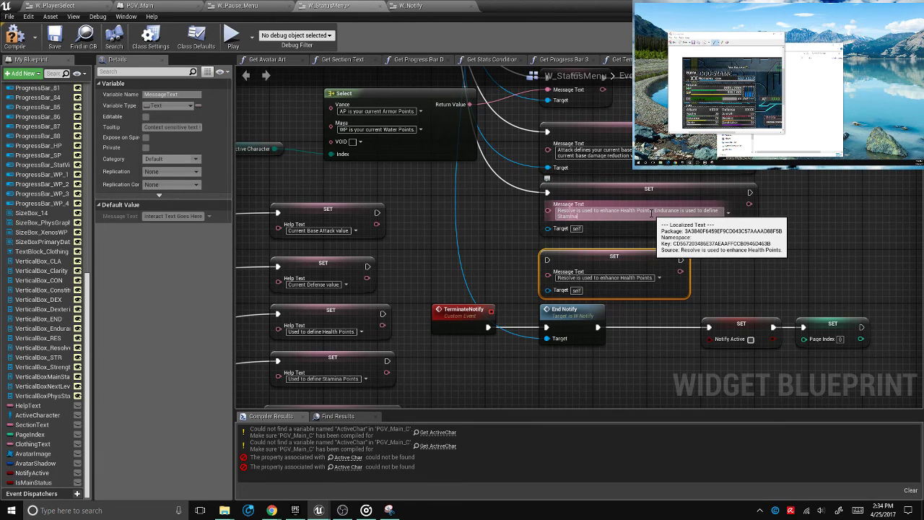
type(" Points.")
key("Return")
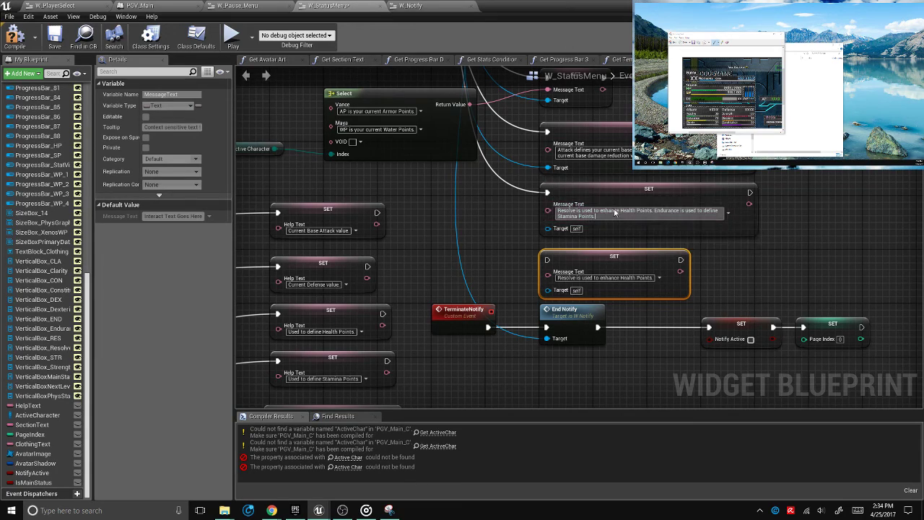
right_click_drag(540, 345, 577, 275)
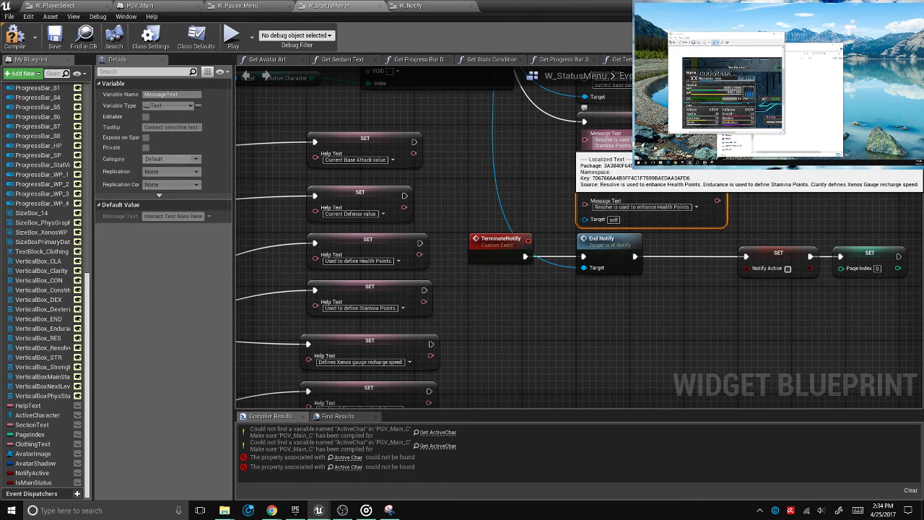
right_click_drag(503, 300, 508, 249)
right_click_drag(539, 324, 532, 340)
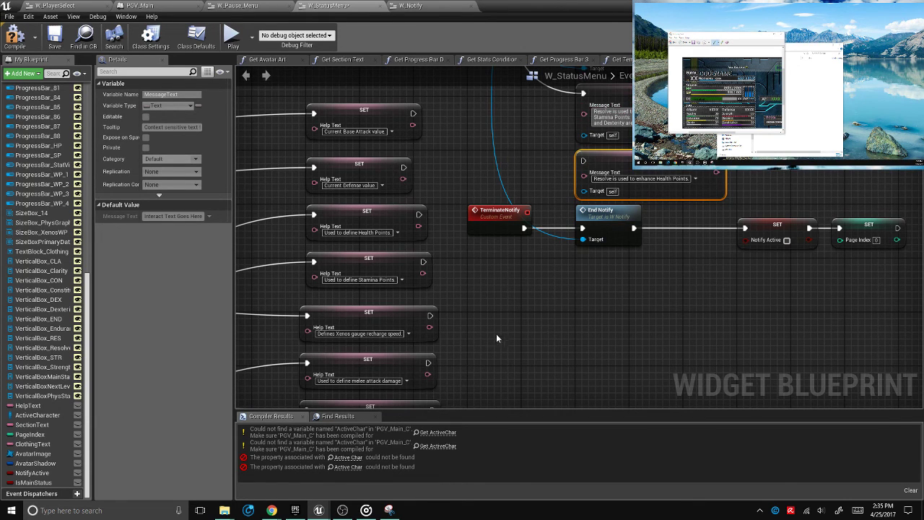
right_click_drag(496, 333, 500, 203)
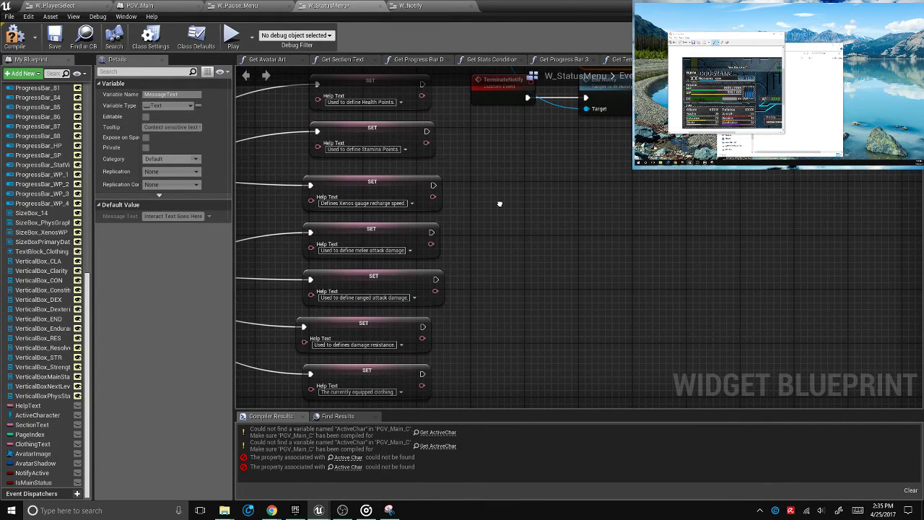
Move the notify chain and the lower Message Text setter further down the graph
right_click_drag(499, 204, 516, 338)
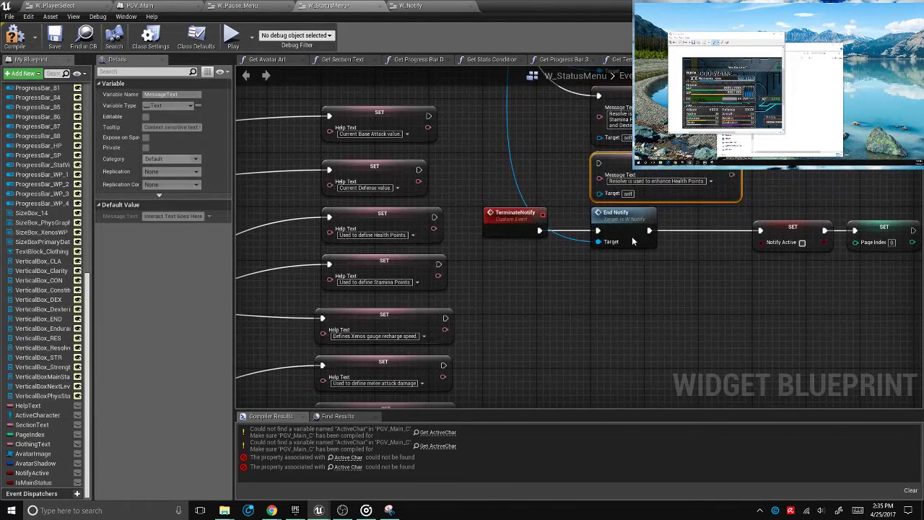
right_click_drag(633, 241, 631, 232)
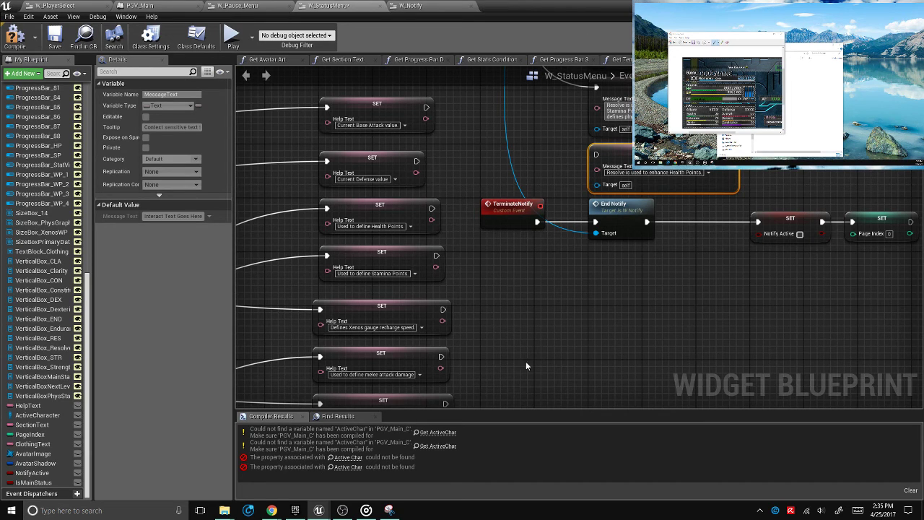
right_click_drag(525, 365, 486, 300)
right_click_drag(660, 171, 636, 225)
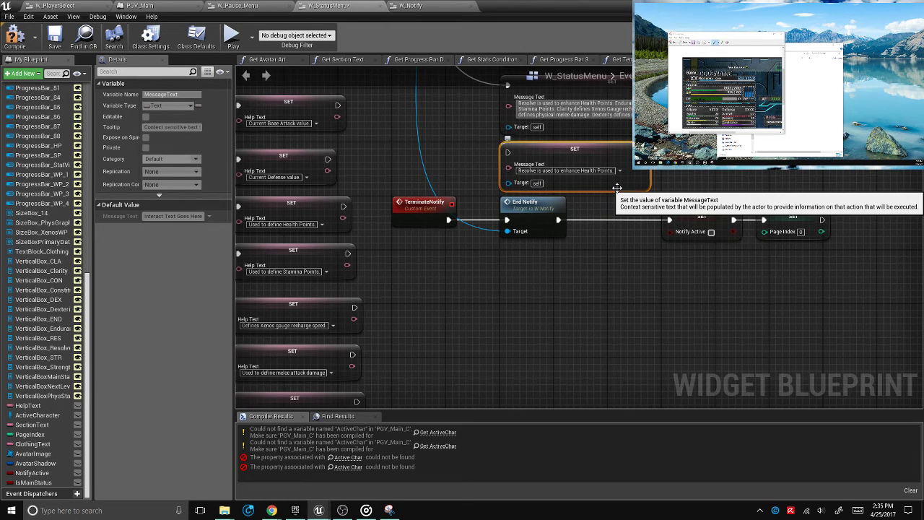
left_click_drag(838, 275, 433, 259)
left_click(607, 174)
left_click_drag(606, 173, 606, 261)
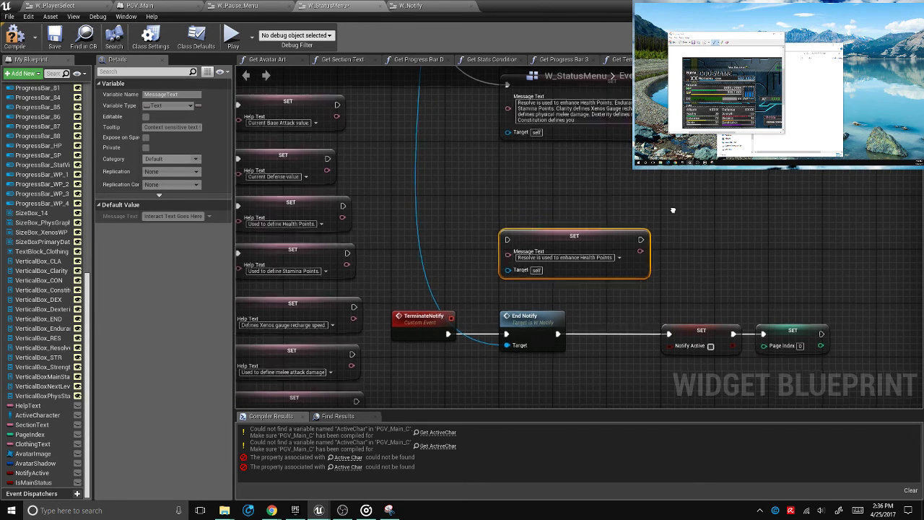
right_click_drag(672, 208, 612, 277)
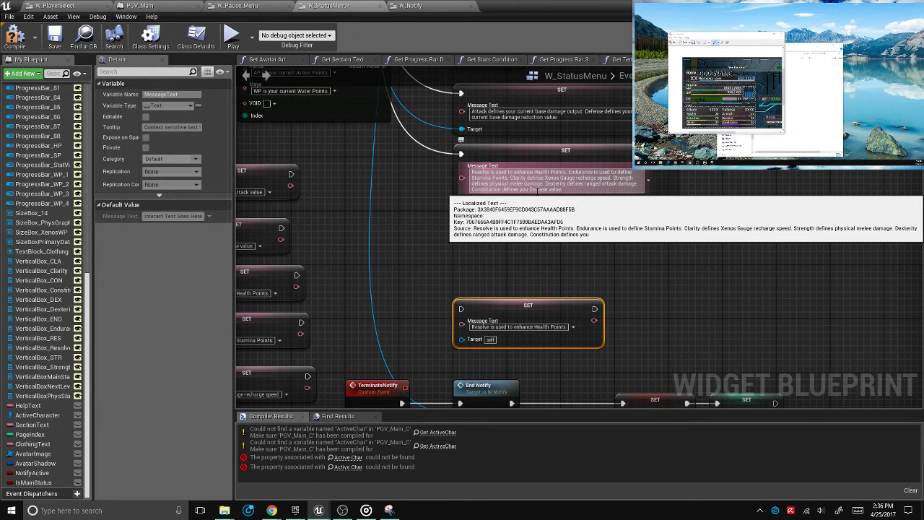
Edit the stats Message Text so it ends 'Constitution defines Defense value.'
type("r")
key("BackSpace")
key("BackSpace")
key("BackSpace")
left_click(521, 469)
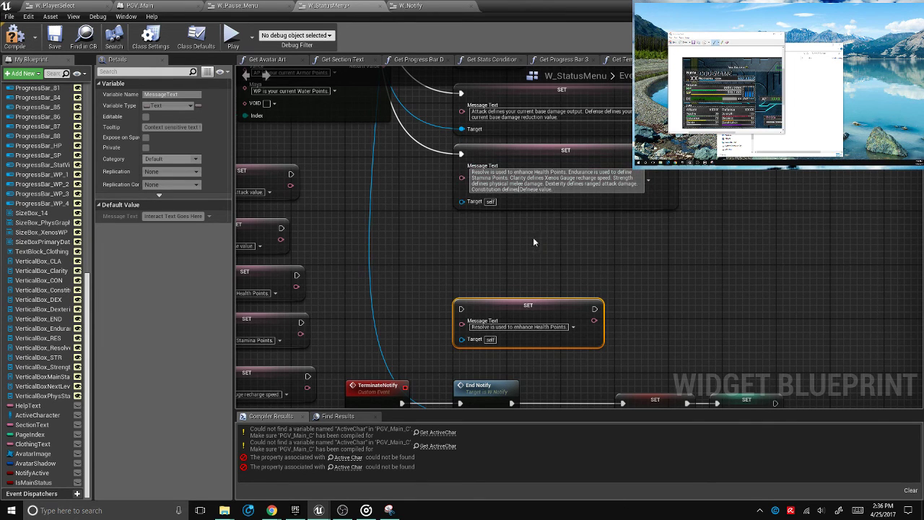
left_click_drag(462, 323, 538, 250)
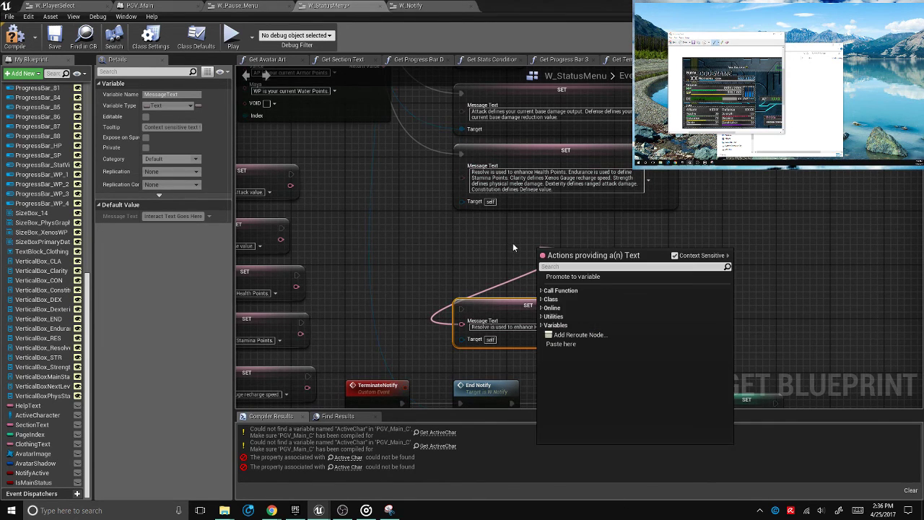
Place the new setter under the stats setter and connect Switch on Int output 5 to it
left_click(512, 247)
left_click_drag(495, 310, 495, 237)
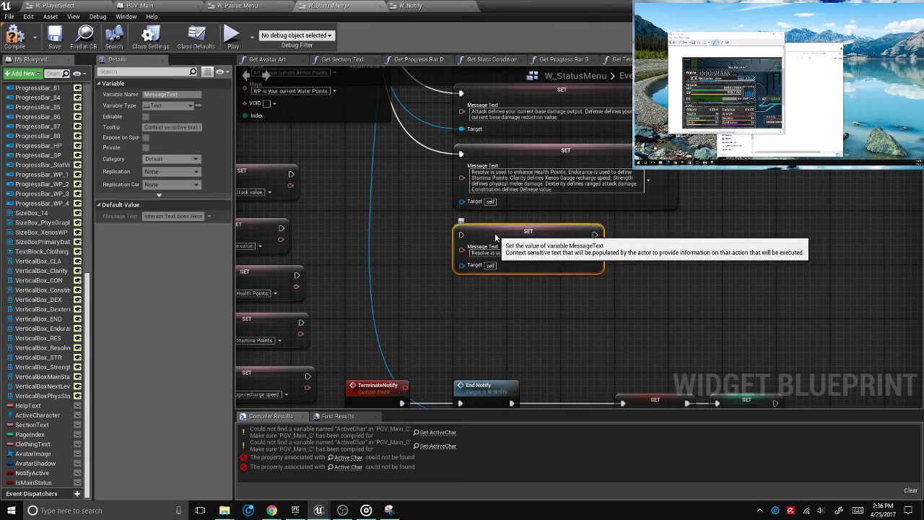
right_click_drag(495, 236, 525, 358)
left_click_drag(453, 174, 552, 325)
right_click_drag(599, 337, 585, 234)
Enter 'The currently equipped' as its Message Text and box-select the Help Text setters
right_click_drag(491, 304, 539, 170)
right_click_drag(551, 211, 550, 232)
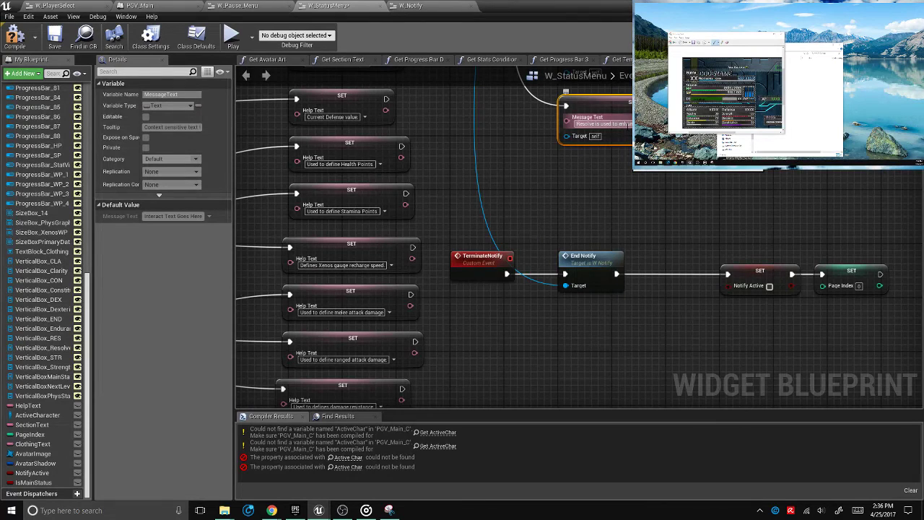
type("The currently")
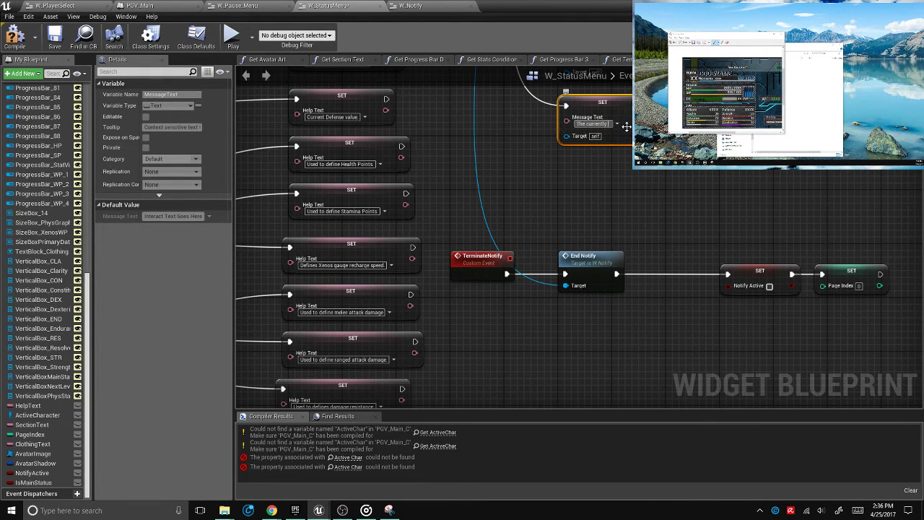
type(" equipped")
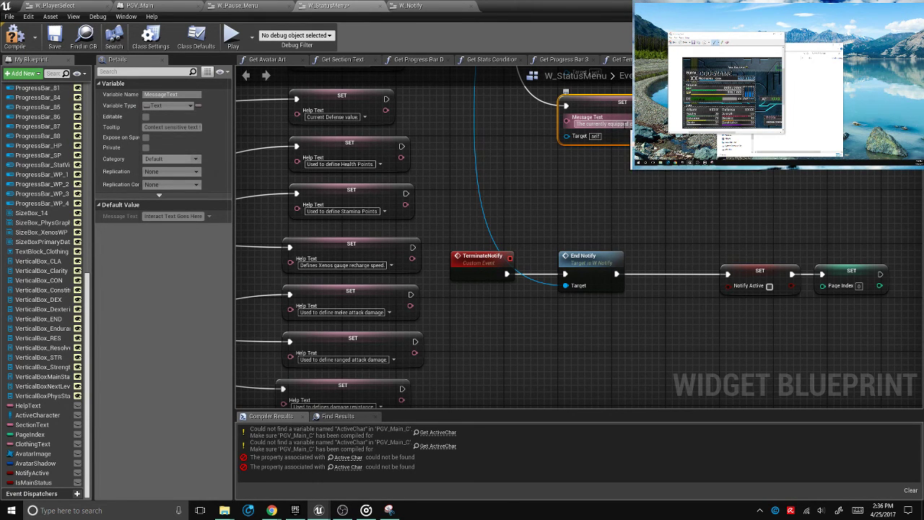
scroll(466, 288, "down", 6)
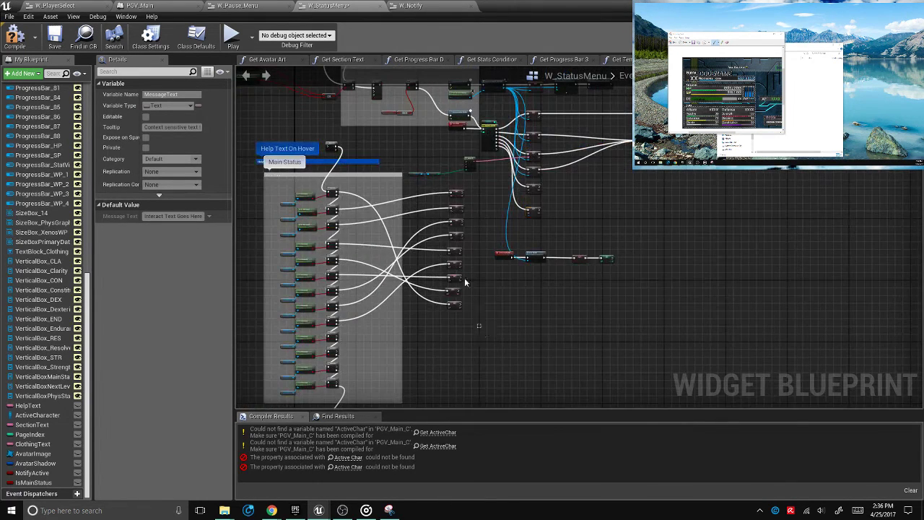
left_click_drag(480, 328, 431, 188)
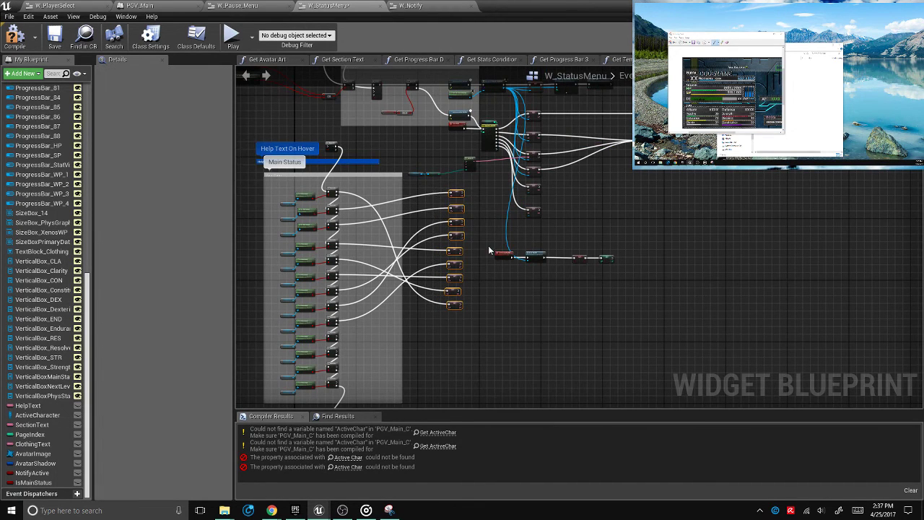
Delete the Help Text setters and the Main Status comment with its contents
key("Delete")
right_click_drag(464, 318, 495, 269)
left_click_drag(455, 358, 365, 130)
key("Delete")
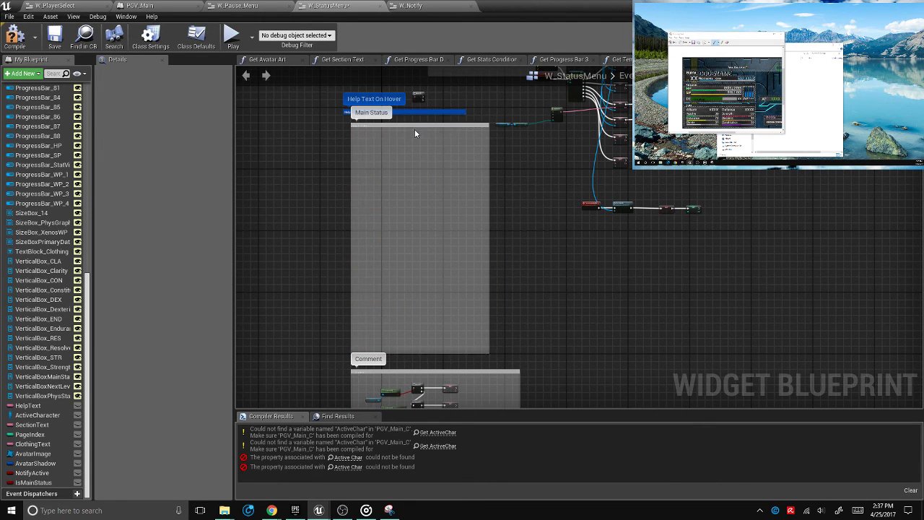
left_click(422, 129)
key("Delete")
scroll(715, 123, "up", 4)
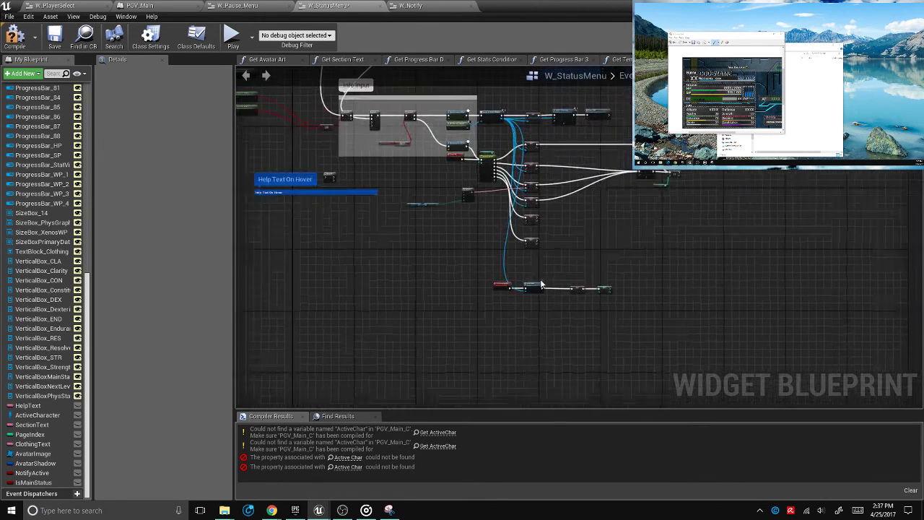
Reposition the notify chain, the NotifyActive and Page Index setters, and the Play Sound 2D group
left_click_drag(732, 334, 437, 255)
left_click_drag(529, 286, 529, 235)
right_click_drag(583, 201, 542, 285)
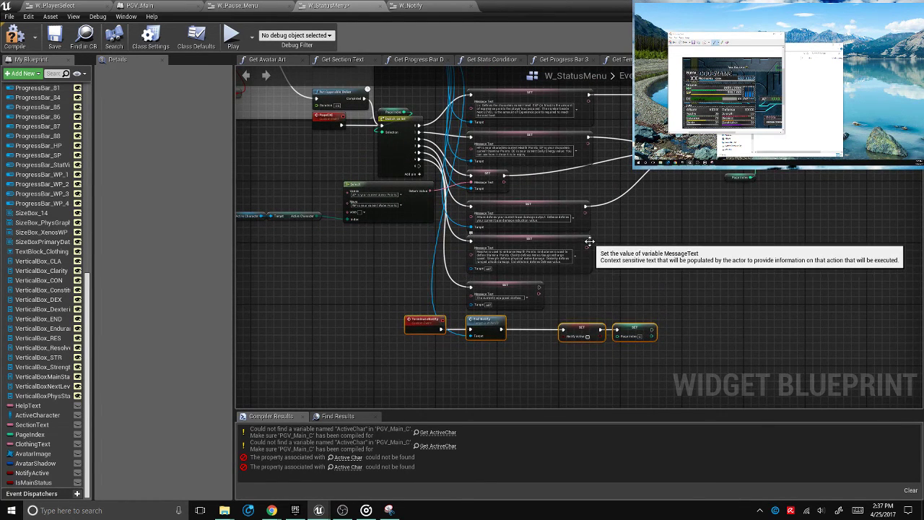
left_click_drag(589, 240, 540, 284)
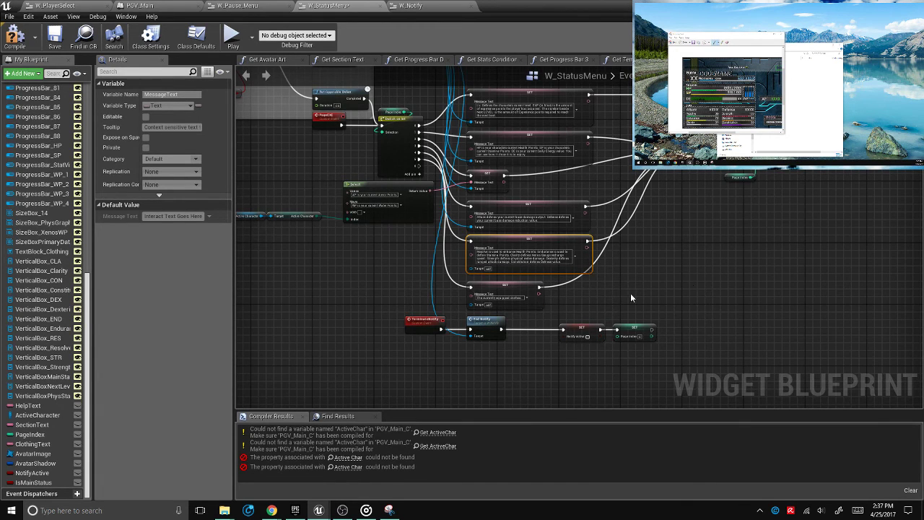
left_click(671, 356)
right_click_drag(659, 284, 633, 328)
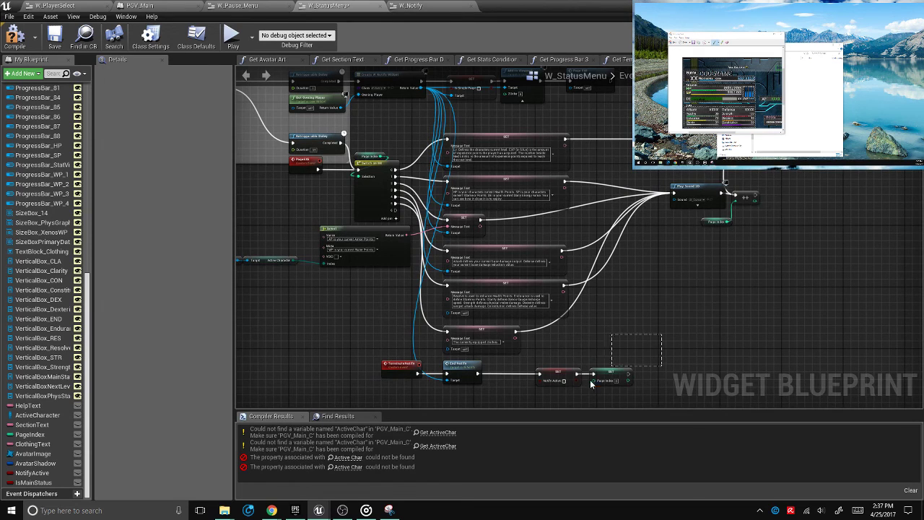
left_click_drag(636, 354, 685, 364)
left_click_drag(750, 250, 703, 179)
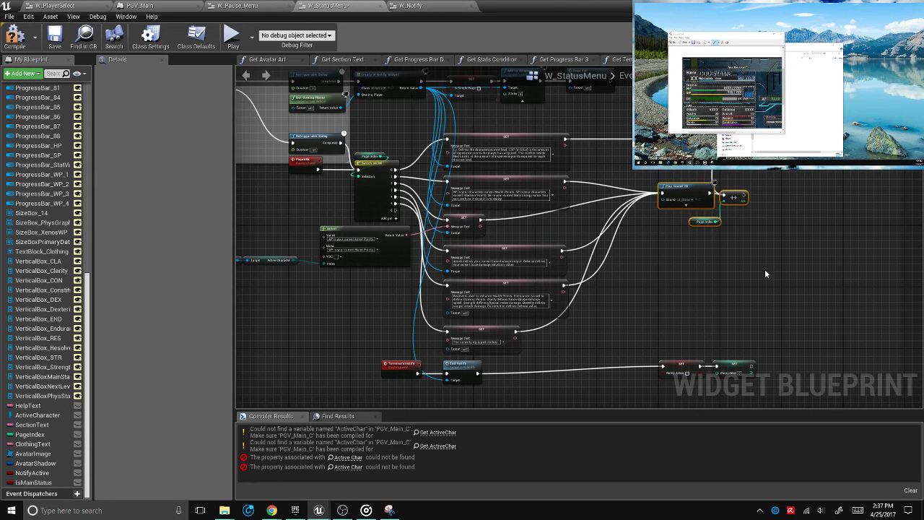
left_click_drag(766, 268, 670, 182)
left_click_drag(722, 212, 720, 252)
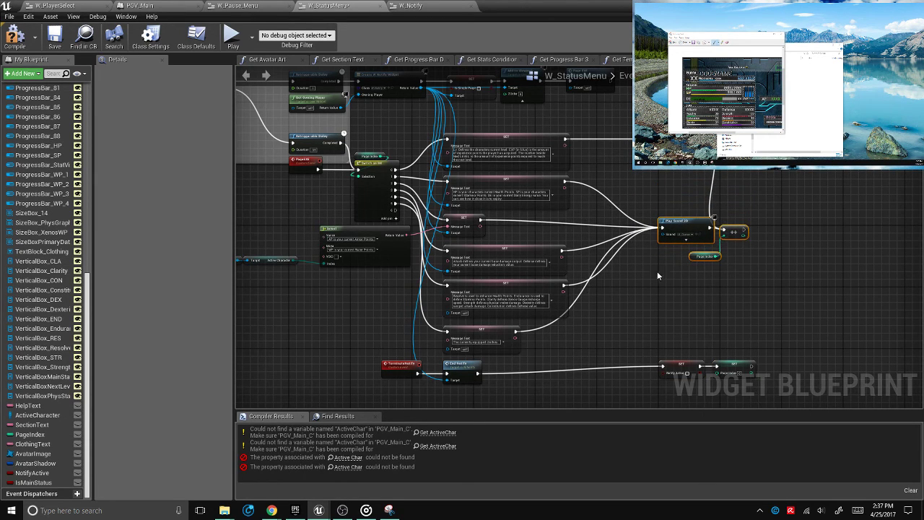
Review the rearranged setters and select the Switch on Int node
right_click_drag(615, 330, 622, 300)
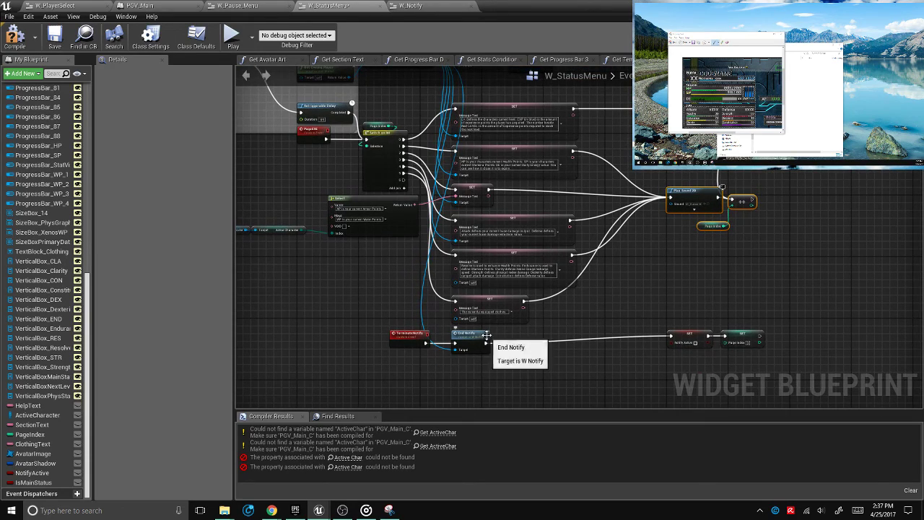
scroll(330, 233, "up", 2)
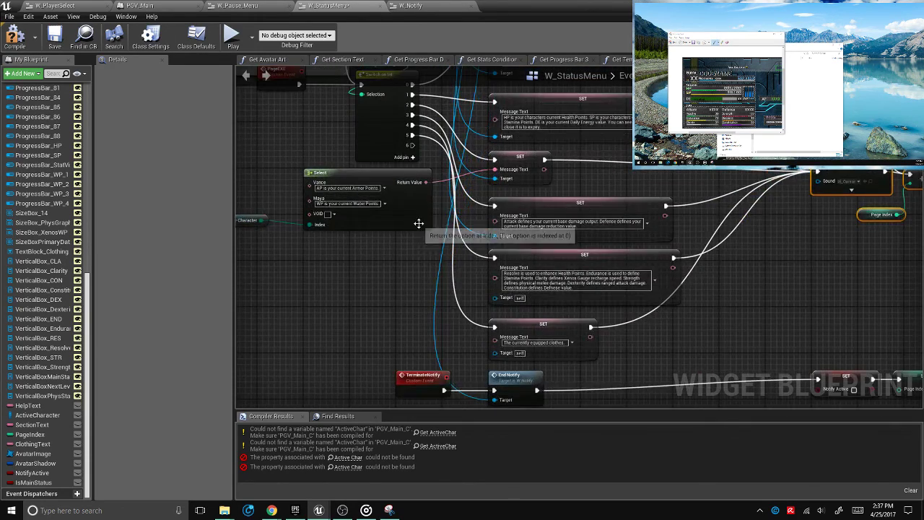
scroll(417, 223, "down", 2)
scroll(413, 227, "up", 4)
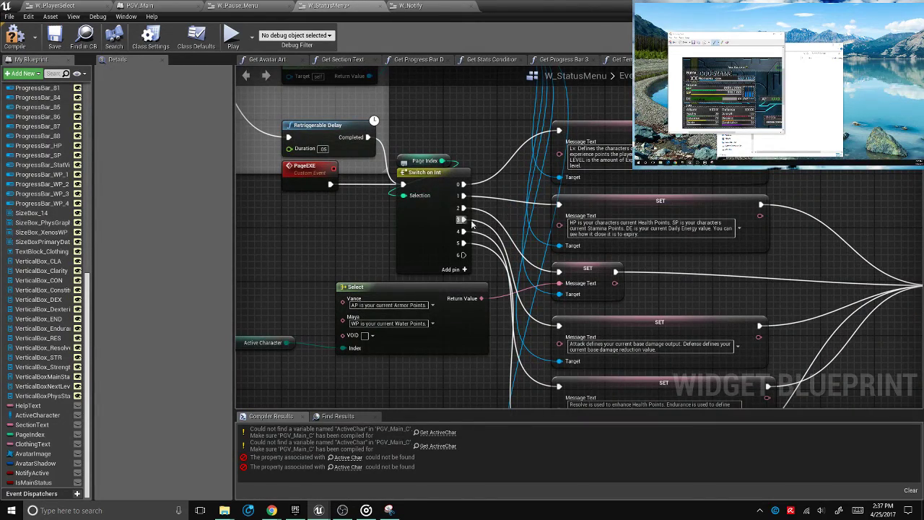
scroll(471, 223, "down", 2)
right_click_drag(632, 248, 690, 226)
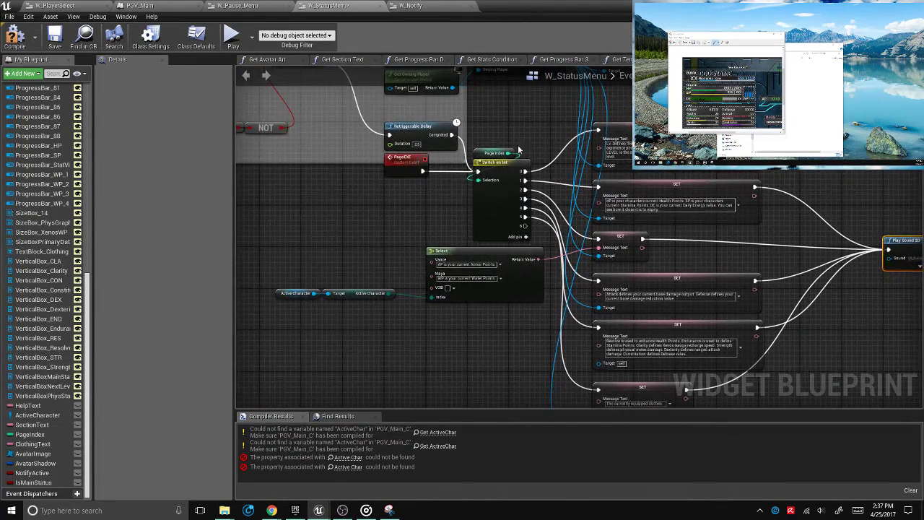
left_click(498, 180)
scroll(498, 180, "down", 5)
scroll(441, 288, "up", 4)
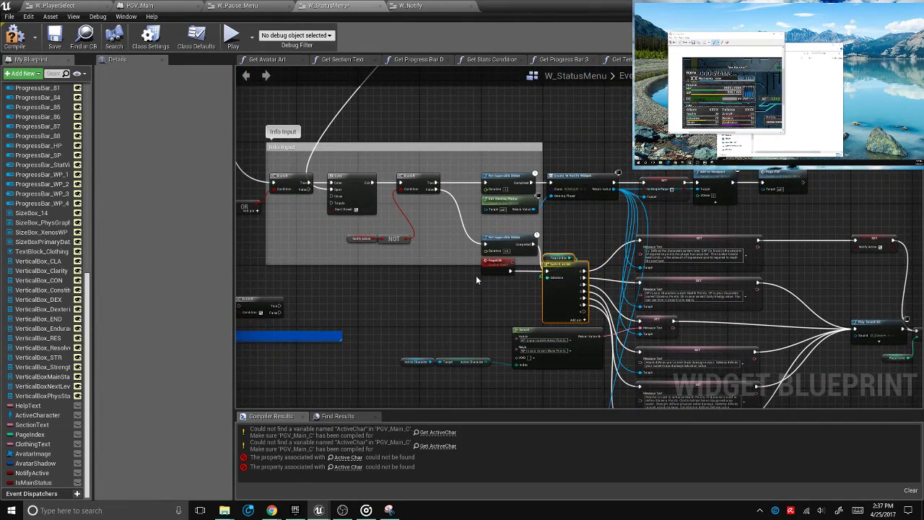
scroll(476, 275, "down", 3)
Wire the SET node's Target to the notify widget, then save and recompile W_StatusMenu
key("ctrl+s")
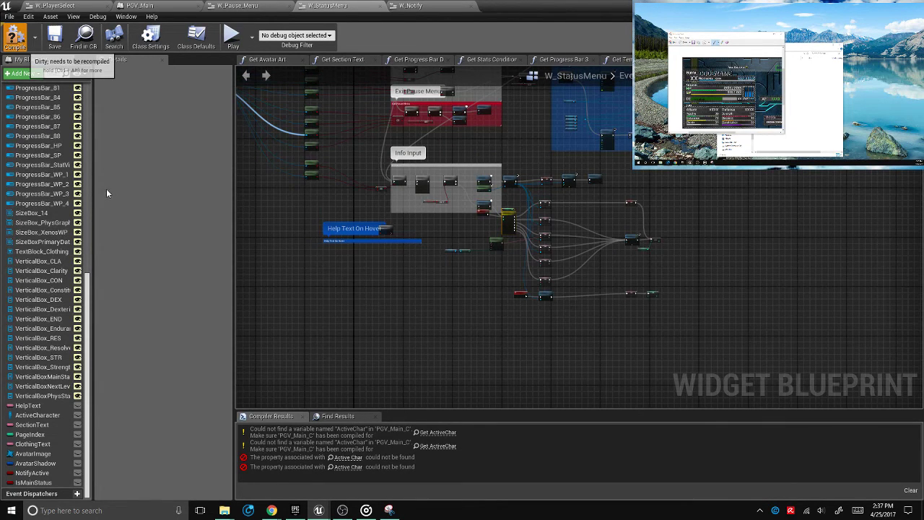
key("F7")
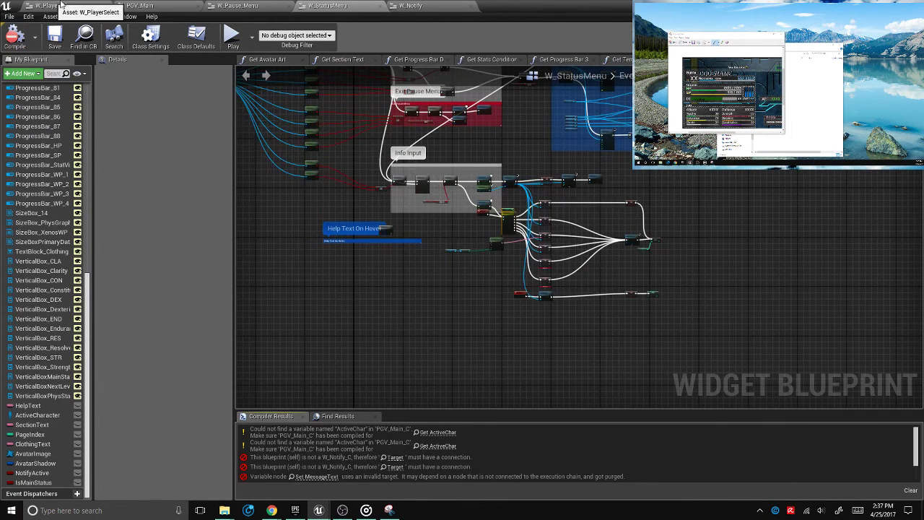
scroll(521, 302, "up", 6)
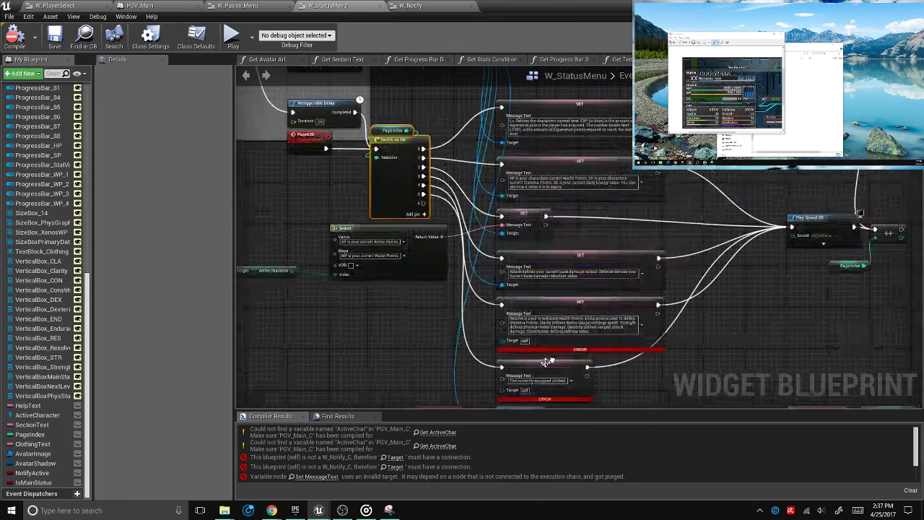
left_click_drag(503, 345, 501, 324)
left_click(49, 35)
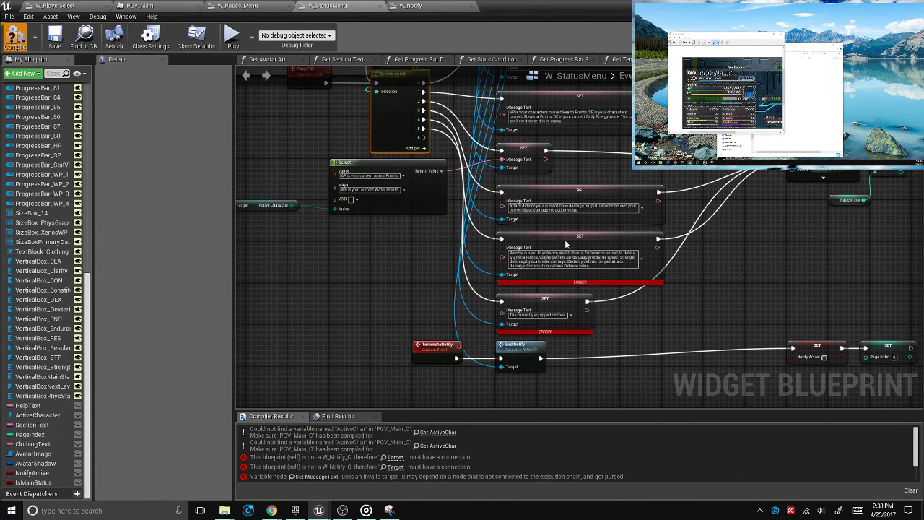
key("F7")
Jump to the Get Active Char node flagged by the 'Active Char could not be found' error
scroll(753, 242, "down", 3)
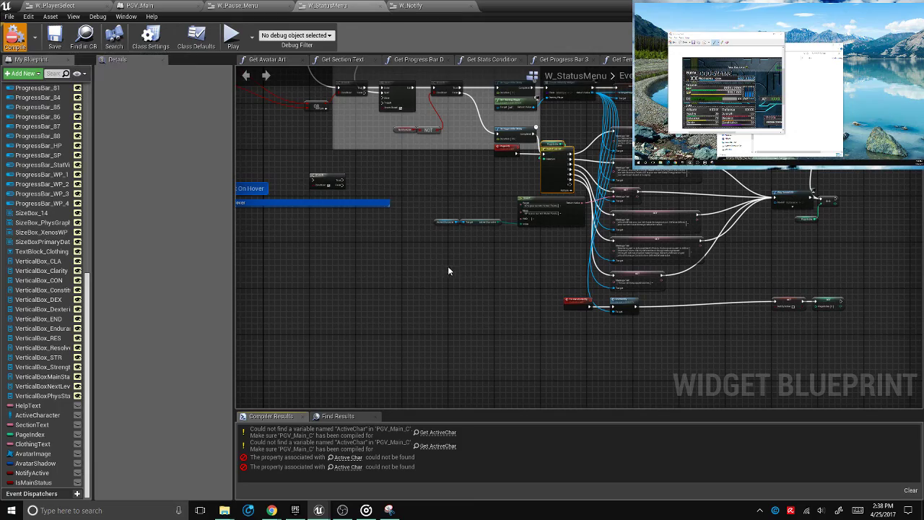
scroll(446, 267, "up", 1)
right_click_drag(446, 267, 388, 301)
scroll(387, 296, "up", 2)
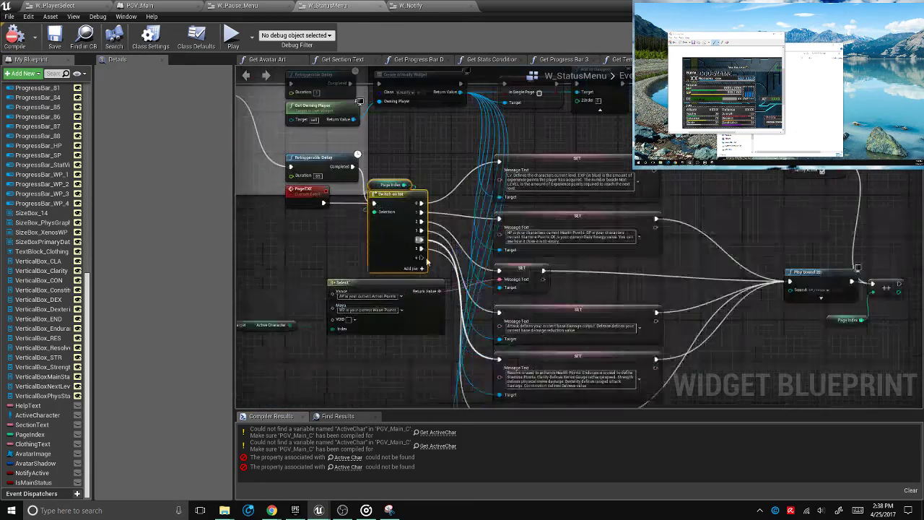
scroll(346, 351, "up", 2)
scroll(415, 369, "down", 2)
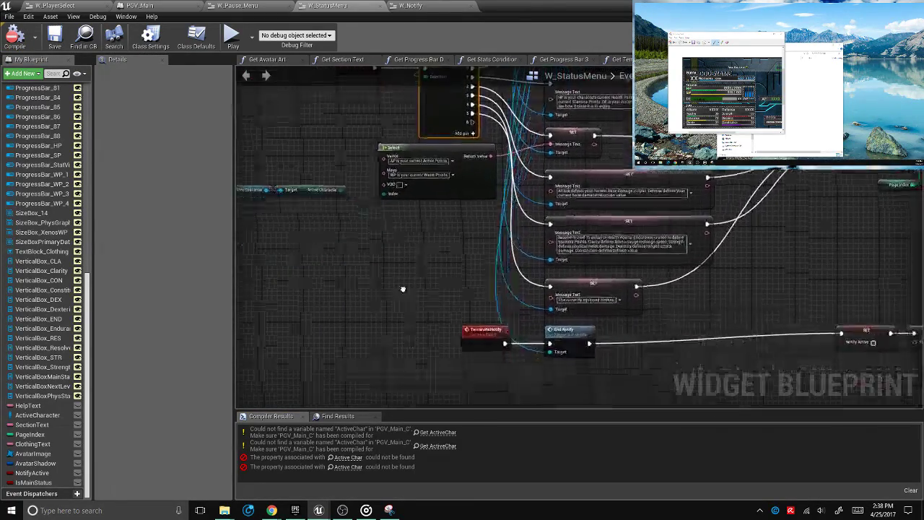
right_click_drag(402, 285, 495, 262)
scroll(380, 396, "up", 2)
scroll(437, 319, "down", 1)
right_click_drag(437, 318, 434, 358)
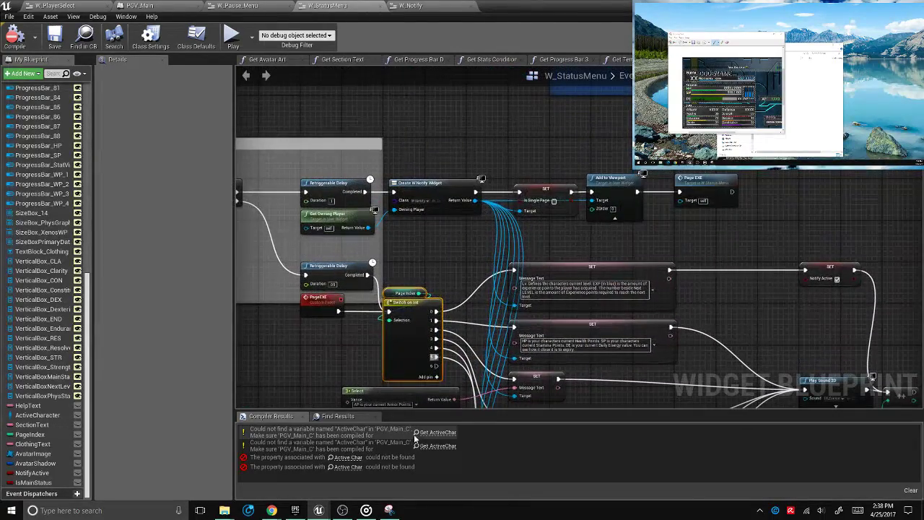
left_click(436, 433)
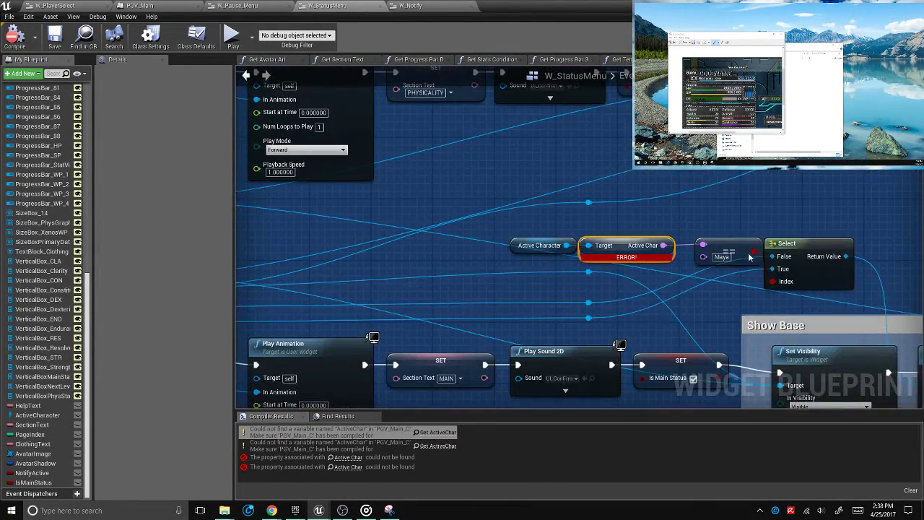
Add a Get Active Character node from the Active Character reference, placed above the broken Active Char node
right_click_drag(682, 287, 707, 262)
scroll(708, 261, "down", 1)
scroll(542, 289, "up", 1)
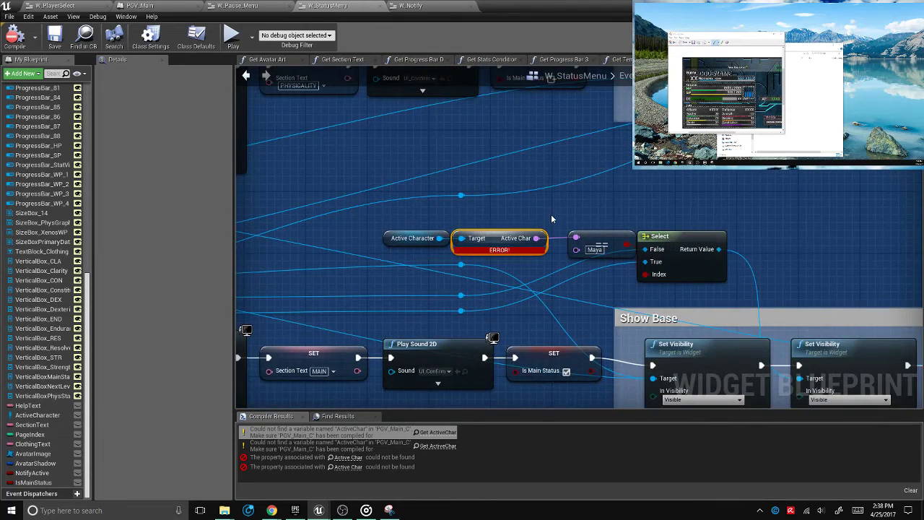
right_click_drag(550, 213, 632, 216)
left_click_drag(633, 216, 476, 260)
right_click_drag(476, 259, 486, 257)
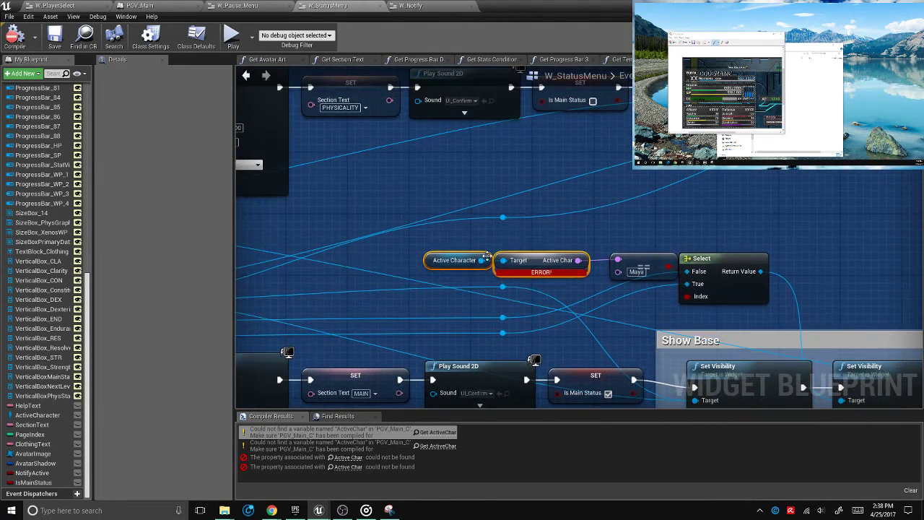
left_click_drag(483, 259, 522, 228)
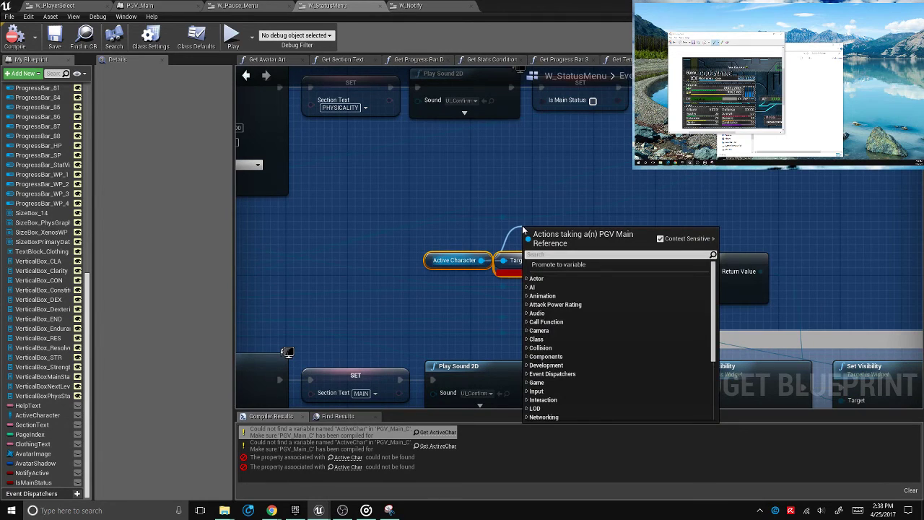
type("active c")
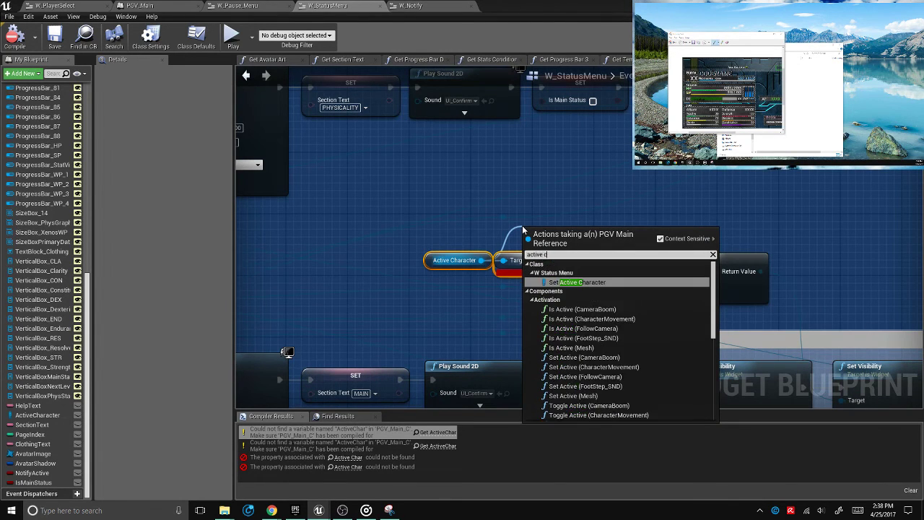
type("harac")
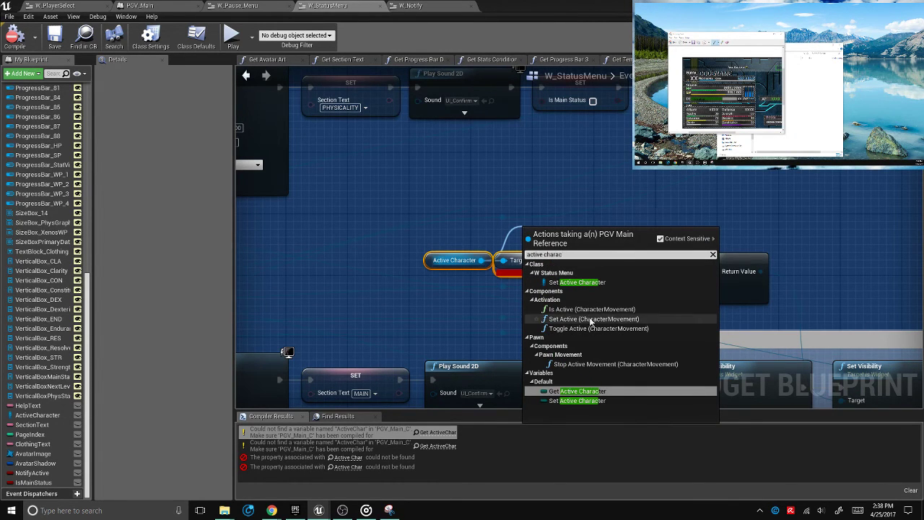
key("Tab")
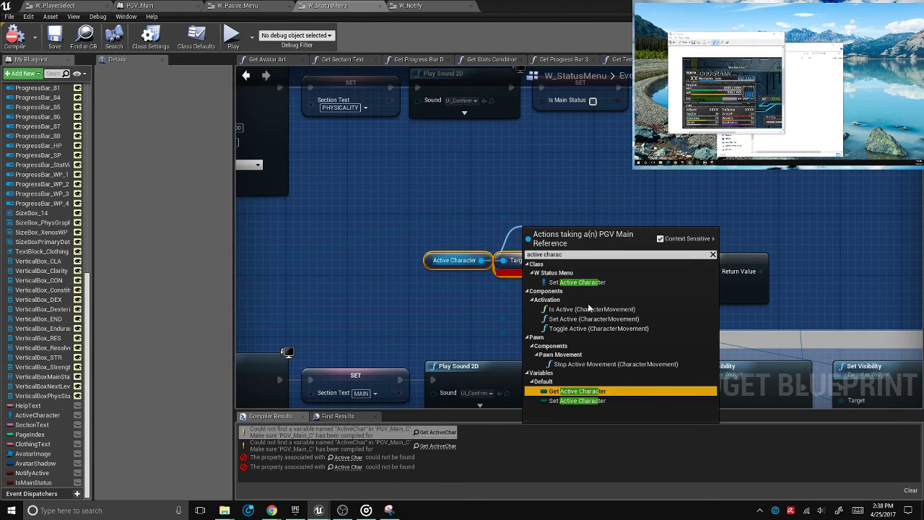
left_click(611, 390)
left_click_drag(570, 237, 538, 245)
right_click_drag(677, 195, 611, 151)
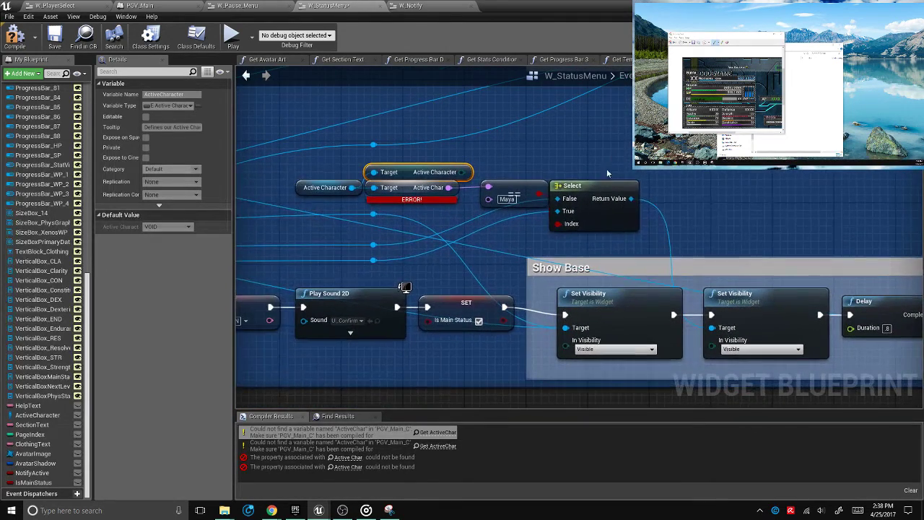
Add an Equal (Enum) node comparing Active Character to Maya, wired into Select's Index
left_click_drag(564, 187, 653, 186)
right_click_drag(653, 187, 721, 231)
left_click_drag(587, 235, 586, 257)
scroll(532, 168, "down", 5)
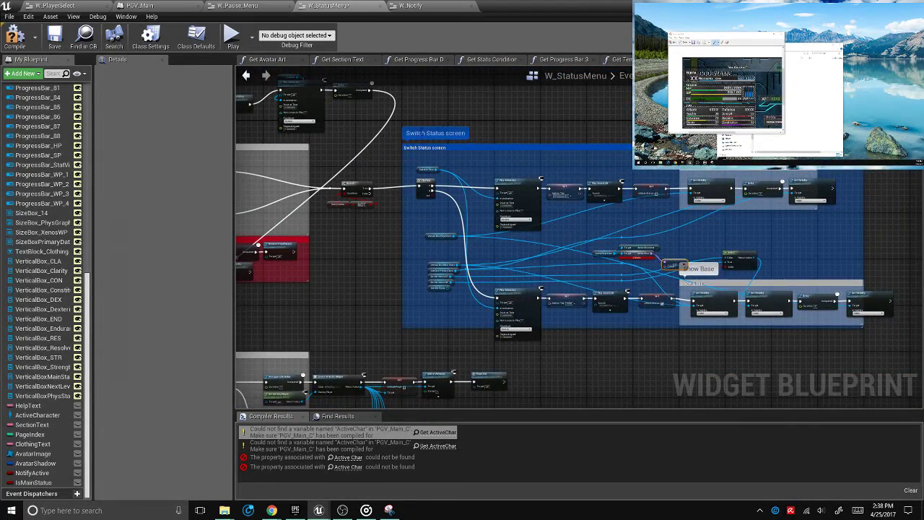
scroll(633, 253, "up", 5)
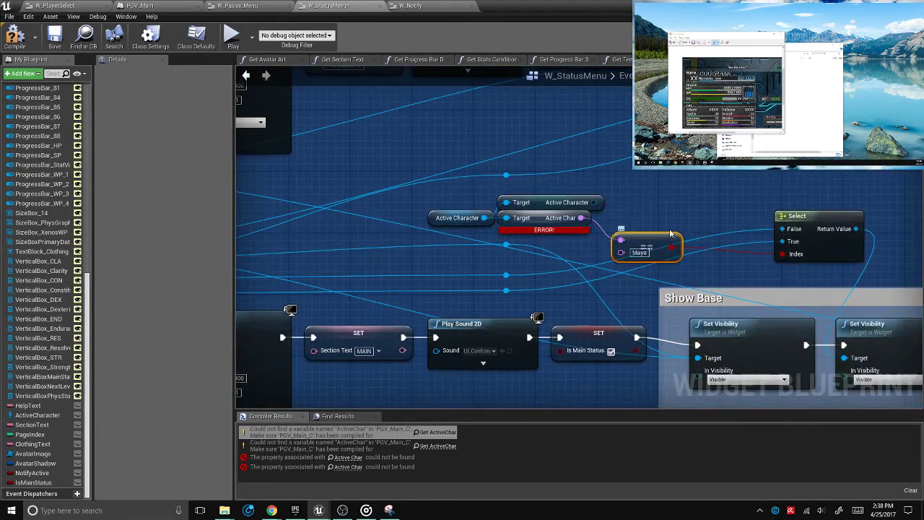
right_click_drag(671, 233, 649, 217)
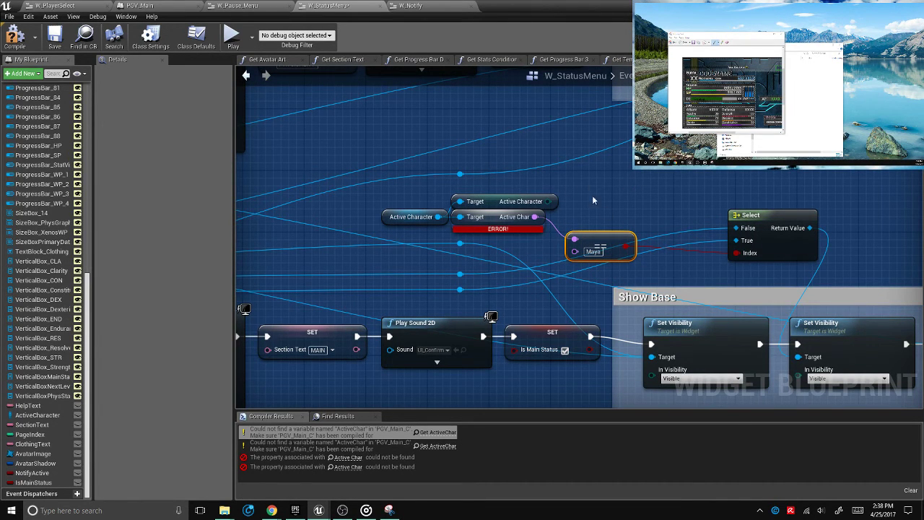
left_click_drag(552, 201, 600, 221)
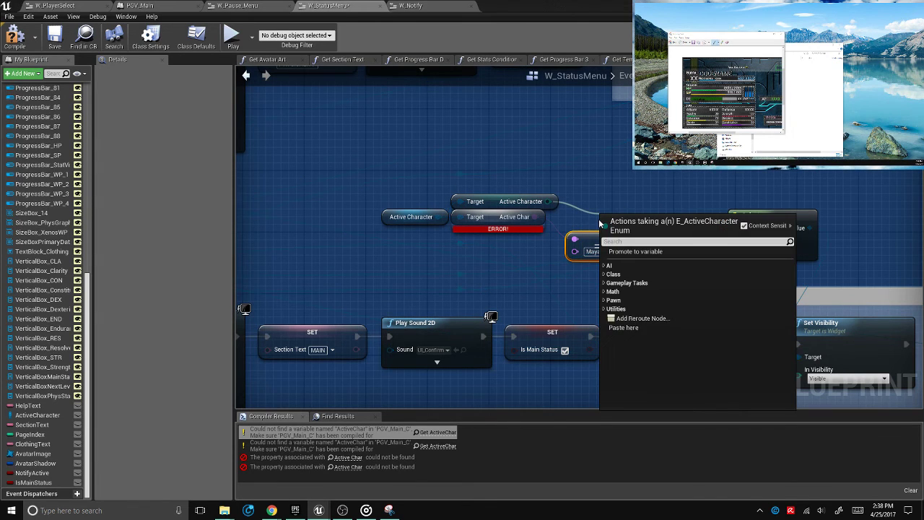
type("=")
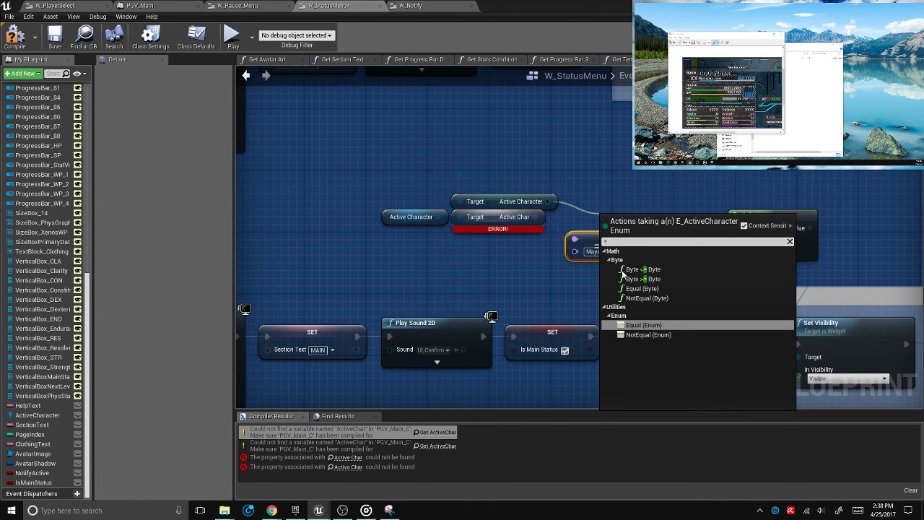
left_click(642, 325)
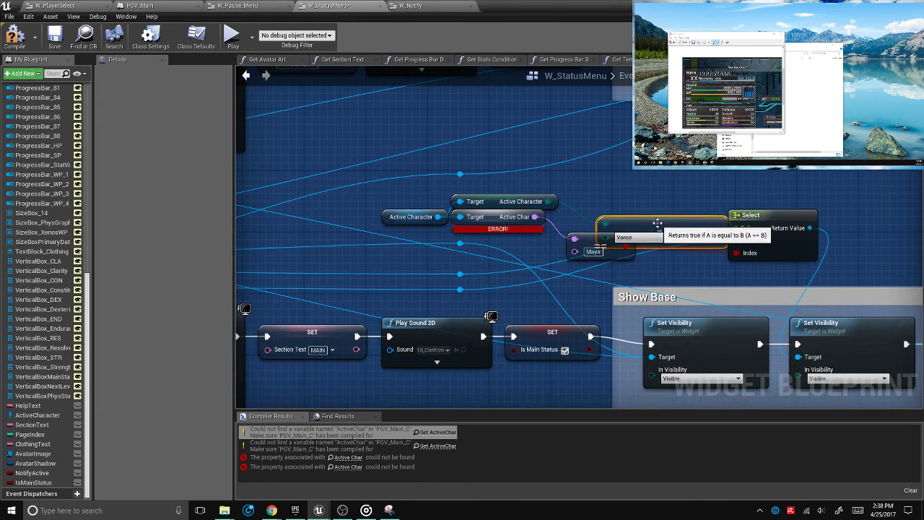
left_click_drag(658, 224, 626, 201)
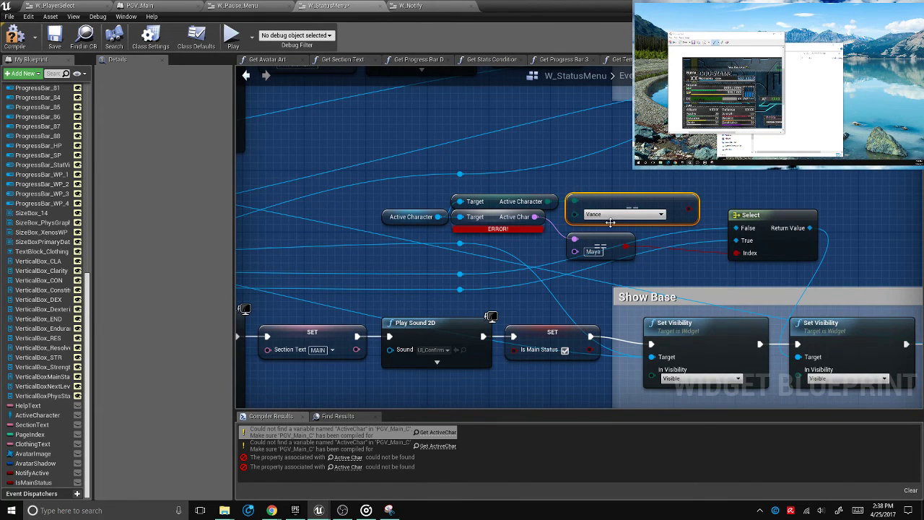
left_click(603, 214)
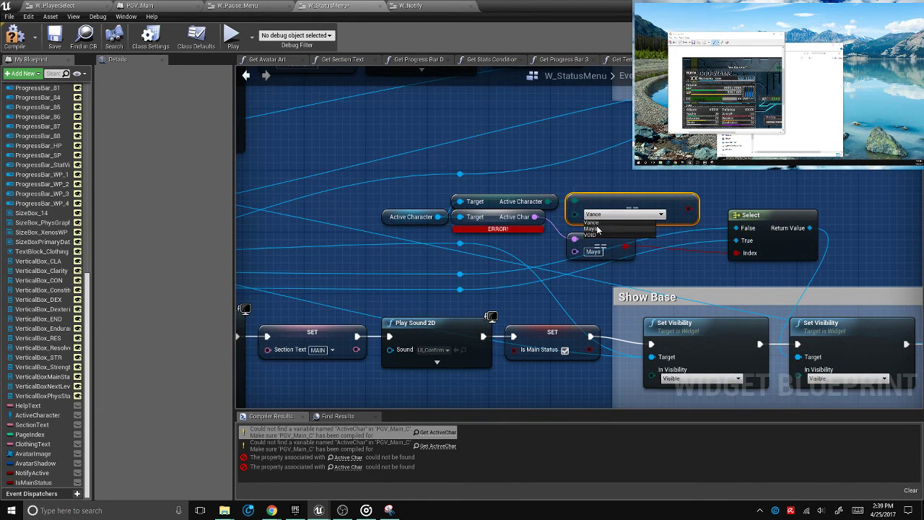
left_click(596, 229)
left_click_drag(690, 209, 742, 254)
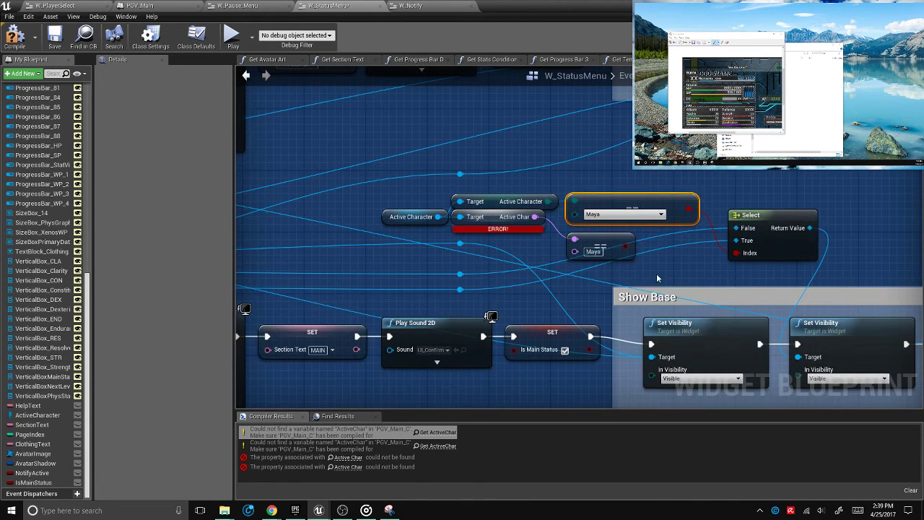
Delete the old == Maya node and the broken Active Char node
left_click(607, 241)
key("Delete")
left_click(498, 219)
key("Delete")
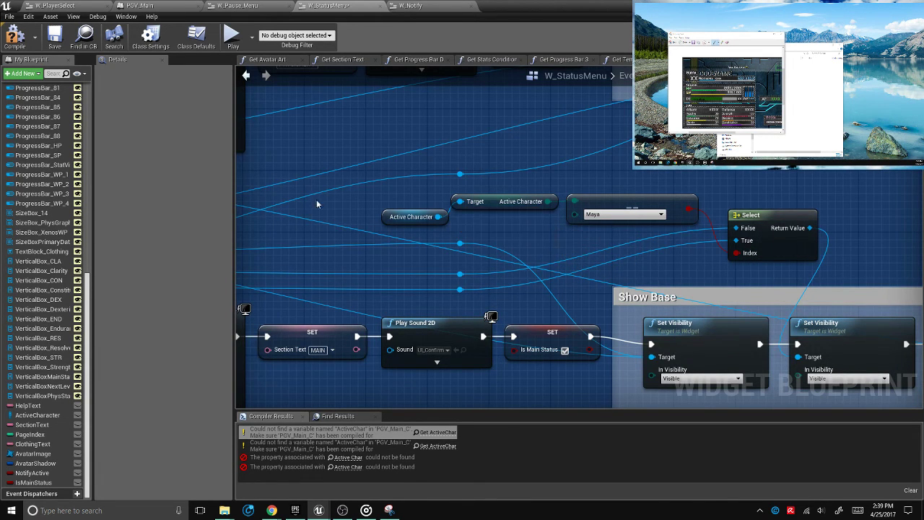
At the remaining Active Char error, add another Active Character getter and pull a wire from it
left_click(347, 467)
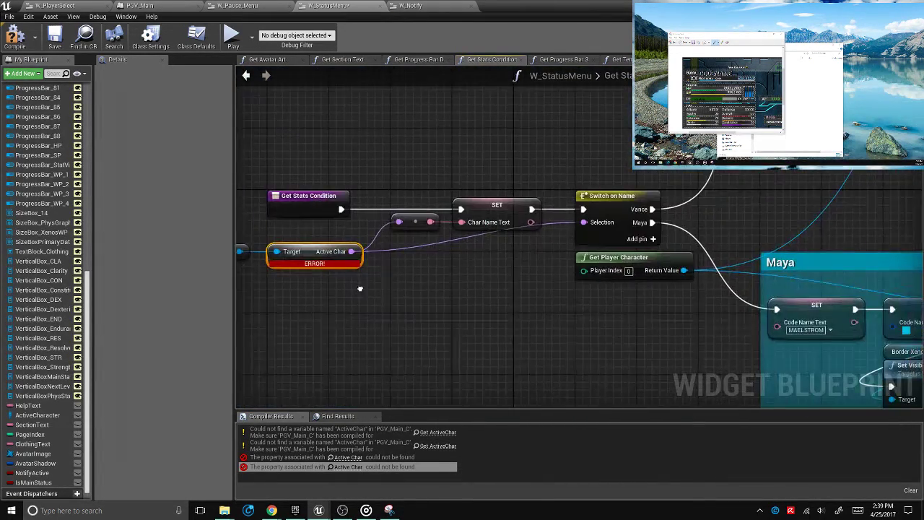
right_click_drag(359, 288, 521, 287)
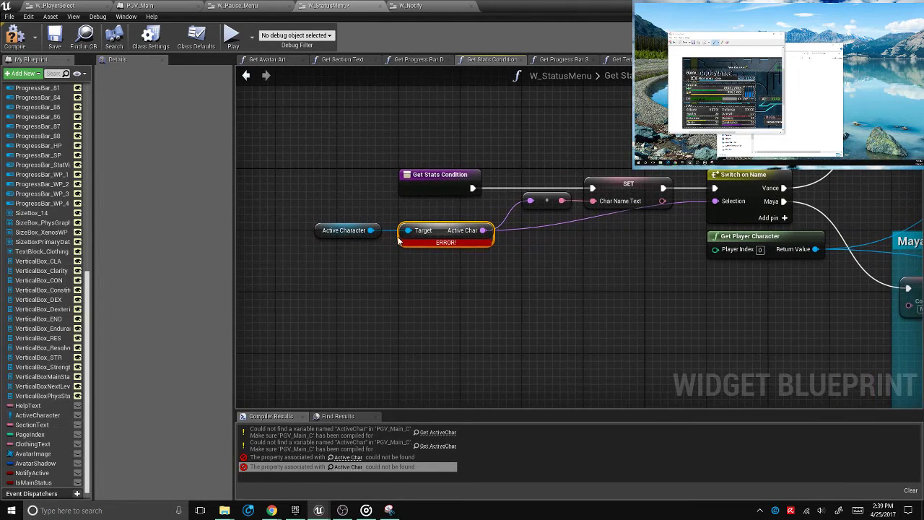
left_click_drag(373, 231, 411, 277)
type("act")
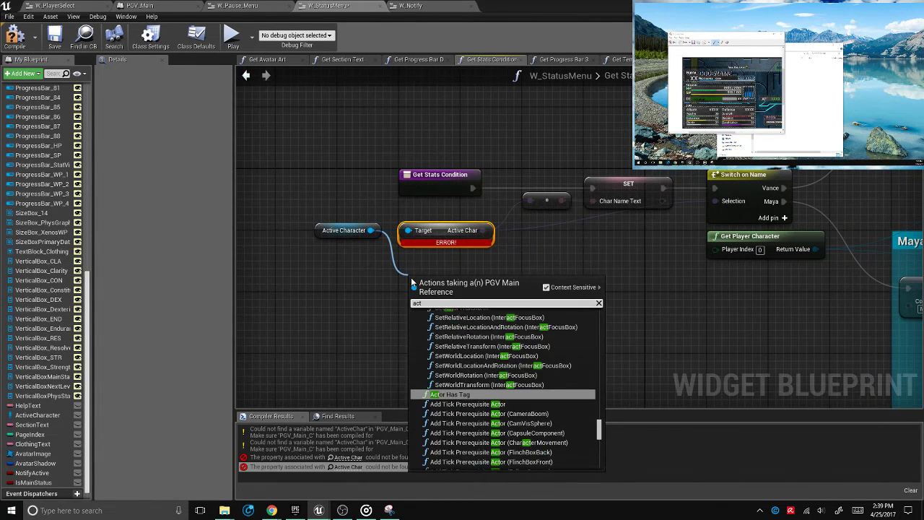
type("ive cha")
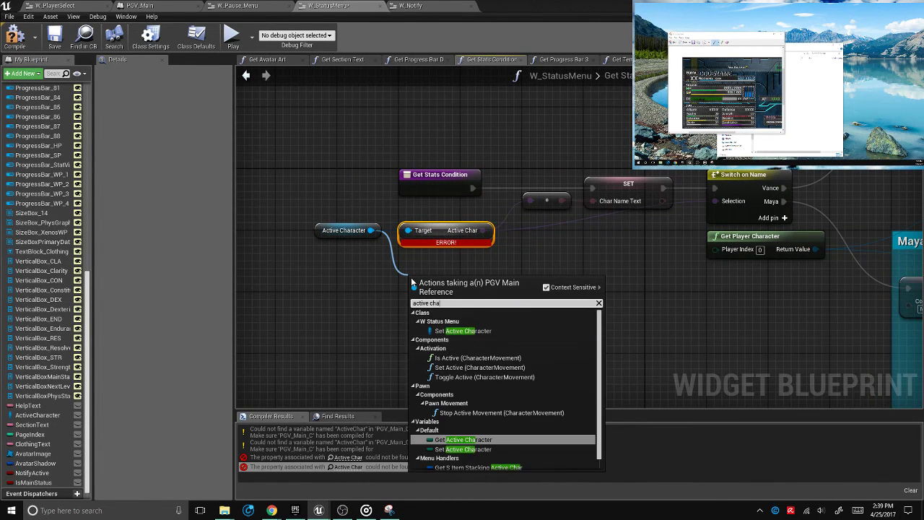
type("racter")
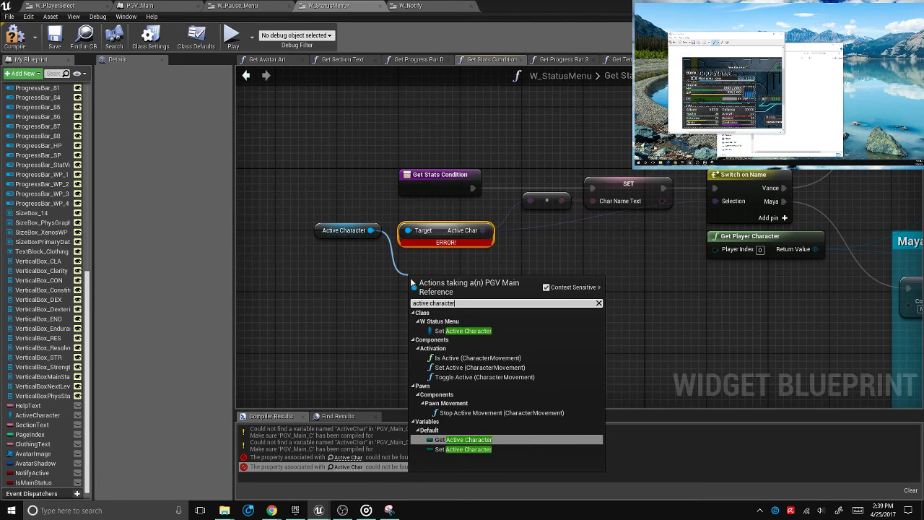
left_click(467, 440)
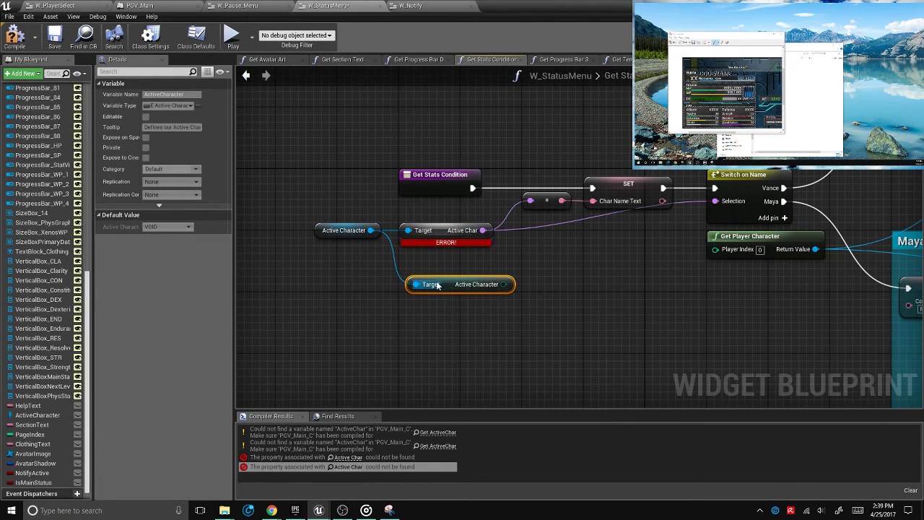
right_click_drag(632, 254, 591, 280)
scroll(595, 293, "down", 2)
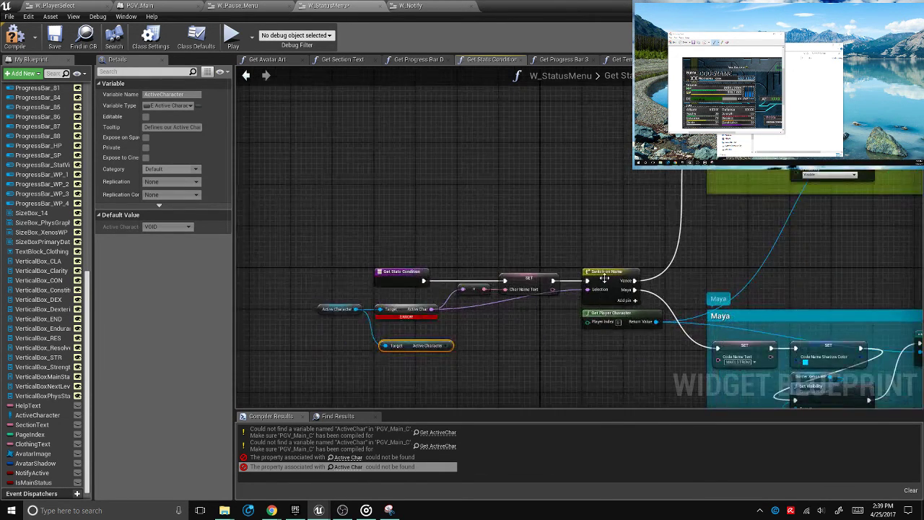
scroll(600, 303, "up", 2)
scroll(581, 247, "down", 2)
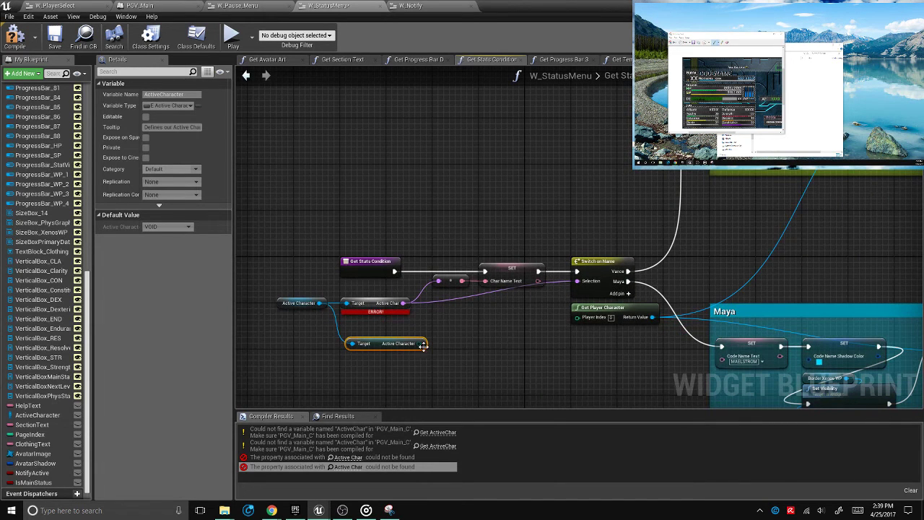
left_click_drag(423, 344, 581, 207)
Add a Switch on E_ActiveCharacter node and move the SET exec and Maya wires onto it
type("s")
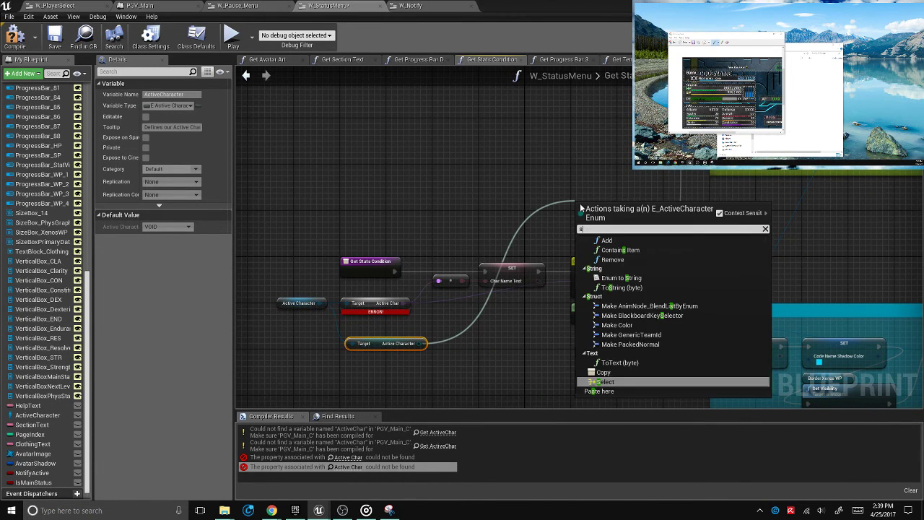
type("wit")
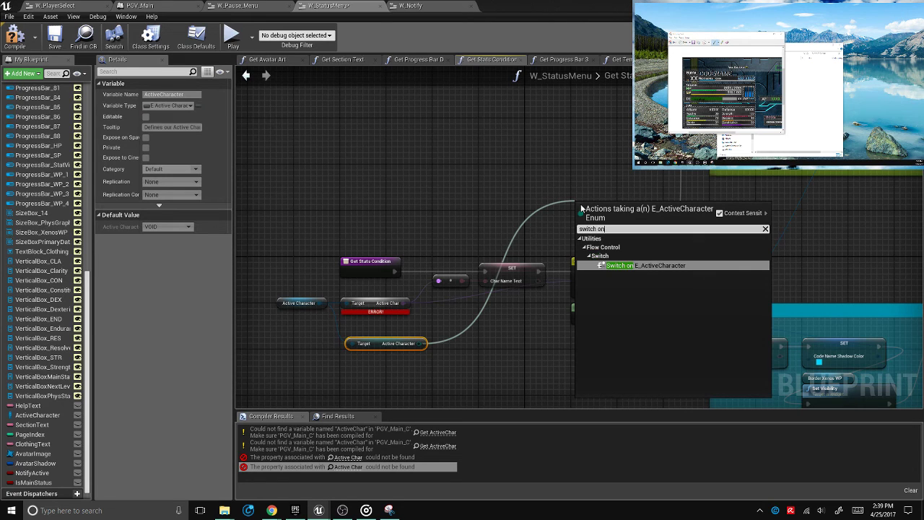
type("ch on")
left_click(646, 265)
scroll(611, 257, "up", 2)
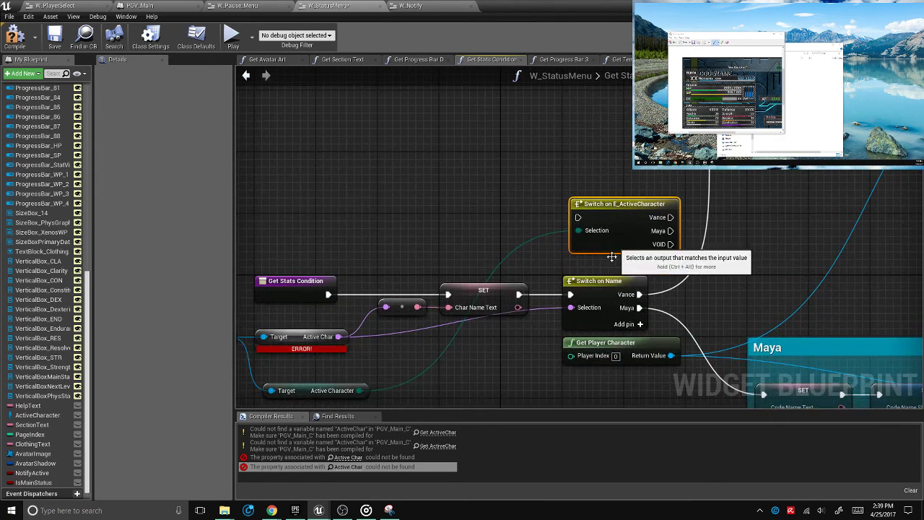
left_click_drag(570, 294, 580, 219, "ctrl")
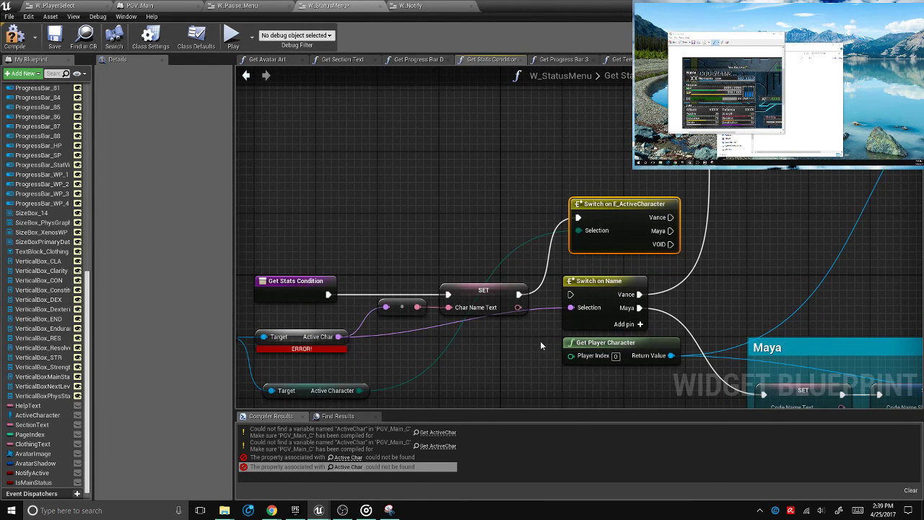
right_click_drag(540, 345, 474, 313)
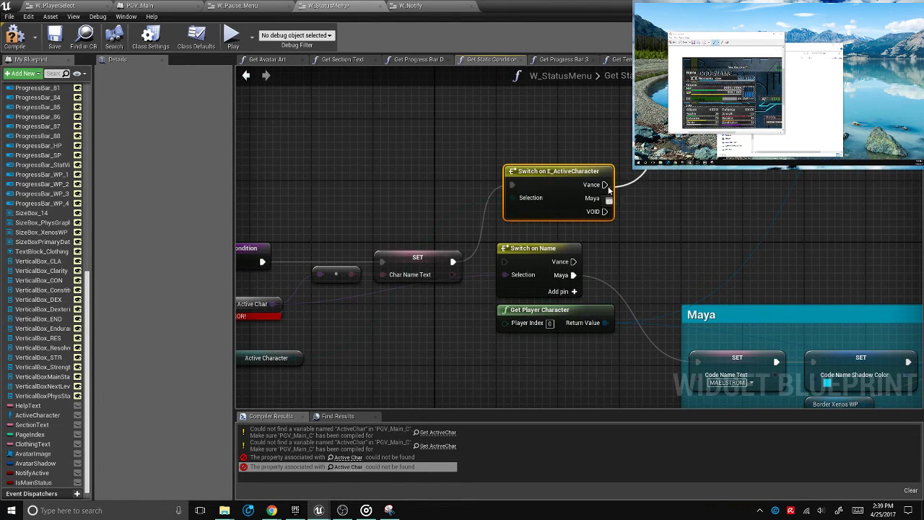
left_click_drag(573, 274, 608, 199, "ctrl")
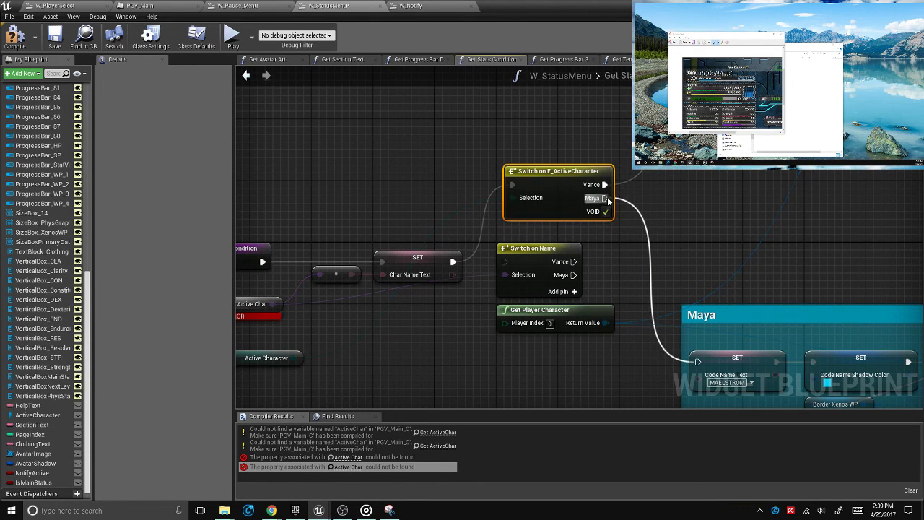
Delete Switch on Name, move the new switch into its place, and select the errored Active Char node
left_click(534, 249)
key("Delete")
left_click_drag(552, 190, 545, 258)
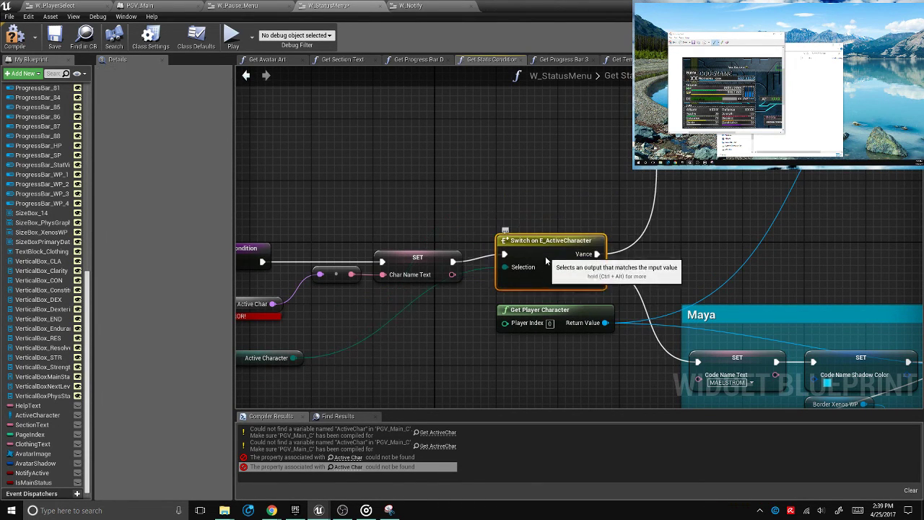
right_click_drag(284, 294, 465, 256)
left_click(466, 256)
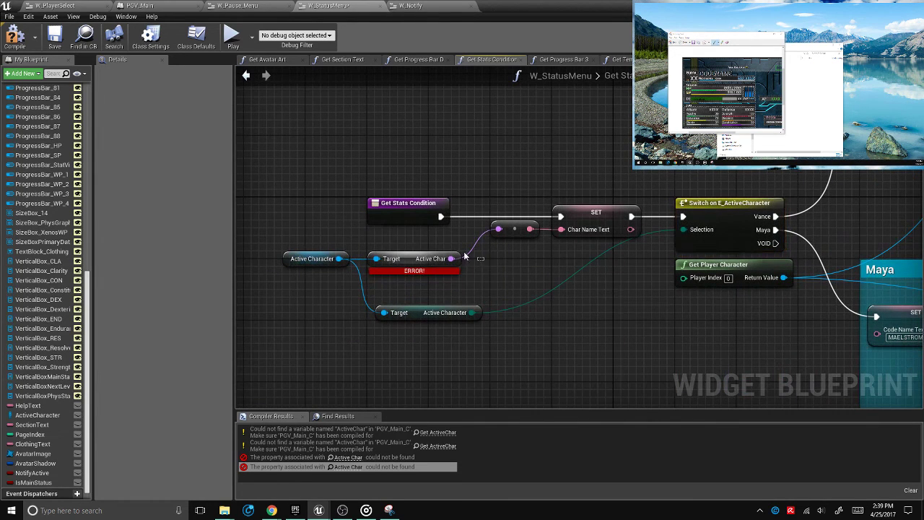
left_click(456, 253)
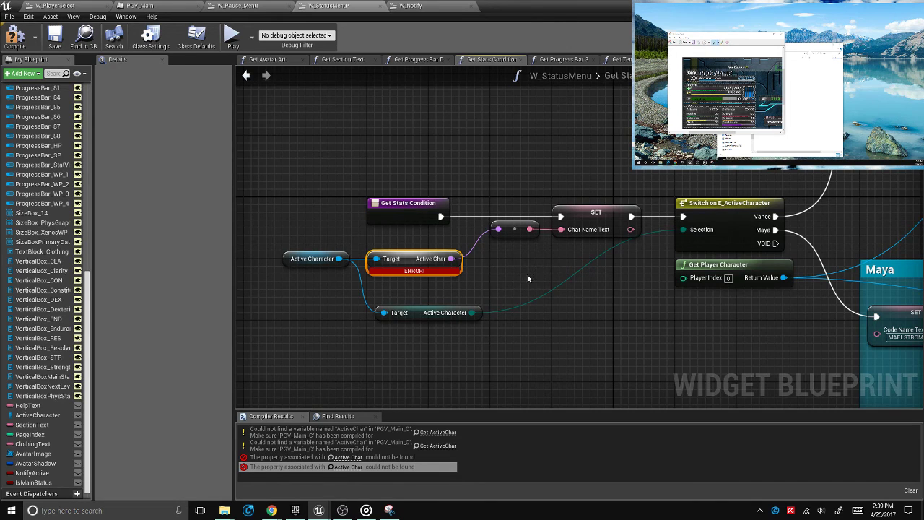
right_click_drag(596, 265, 469, 292)
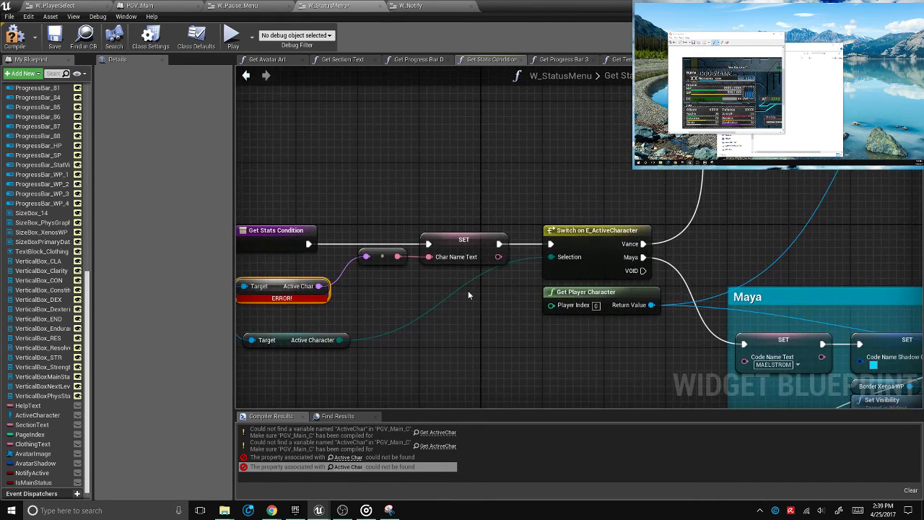
Delete the errored Active Char node and the leftover reroute node
scroll(470, 292, "down", 1)
key("Delete")
scroll(441, 288, "up", 2)
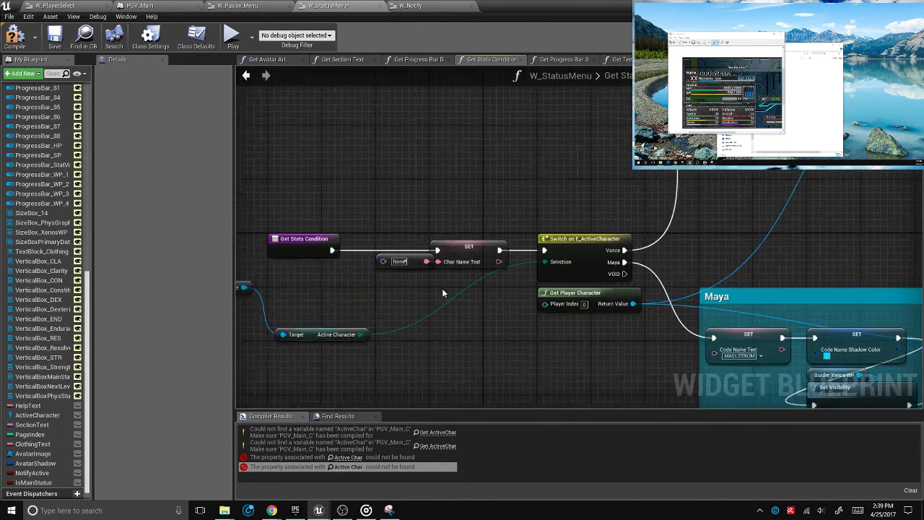
left_click(393, 260)
key("Delete")
Rearrange the switch and Get Player Character nodes and connect Get Stats Condition's exec to the switch
scroll(486, 275, "down", 1)
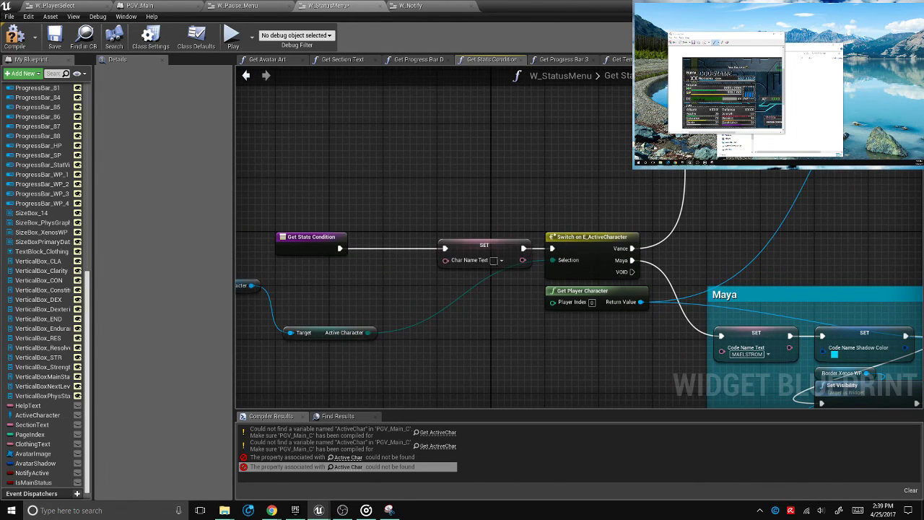
left_click_drag(482, 250, 543, 161)
left_click_drag(653, 224, 434, 291)
left_click_drag(431, 249, 339, 248)
left_click(618, 254)
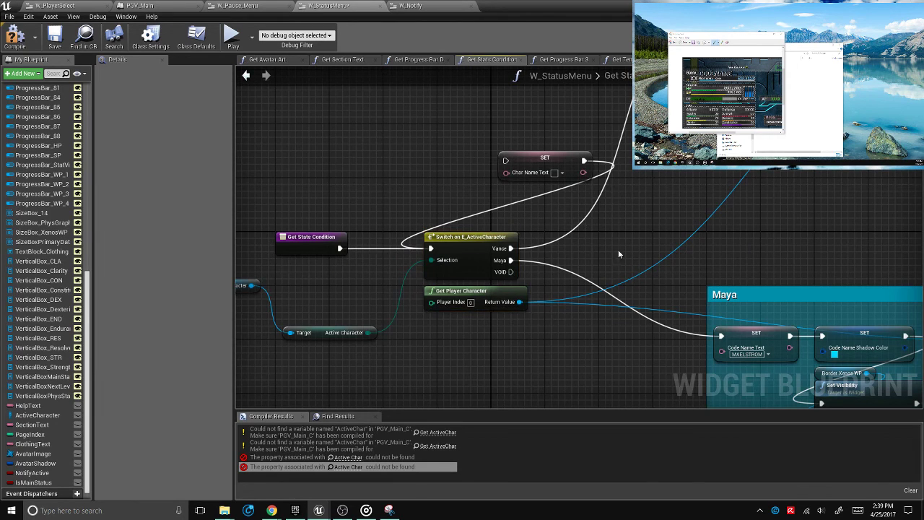
Wire the Vance branch into the Char Name Text SET and the Maya branch to the Maya nodes
right_click_drag(567, 209, 531, 190)
left_click_drag(542, 159, 596, 130)
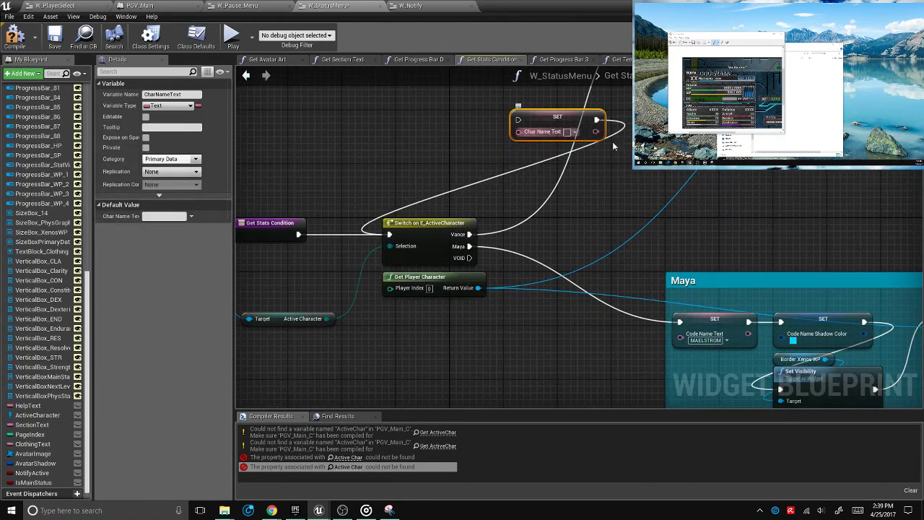
right_click_drag(613, 142, 558, 260)
left_click_drag(506, 240, 525, 134)
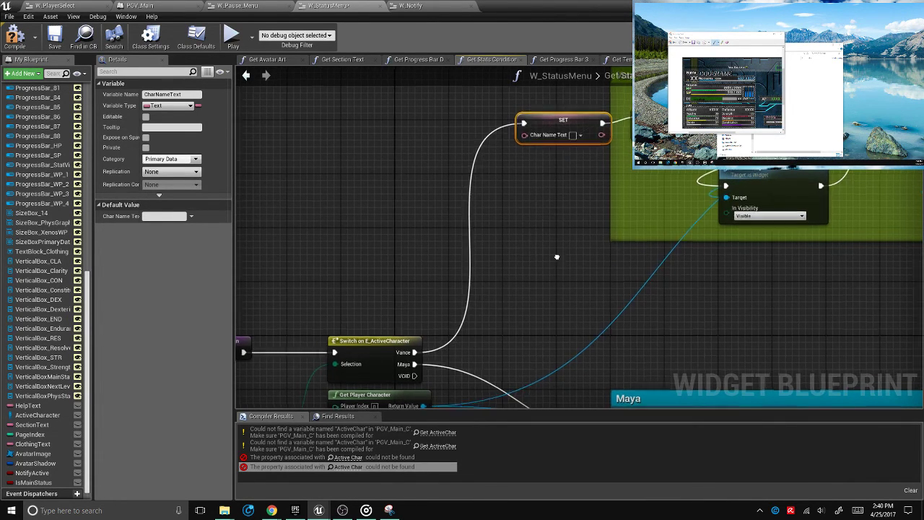
right_click_drag(470, 367, 412, 199)
left_click_drag(367, 197, 572, 273)
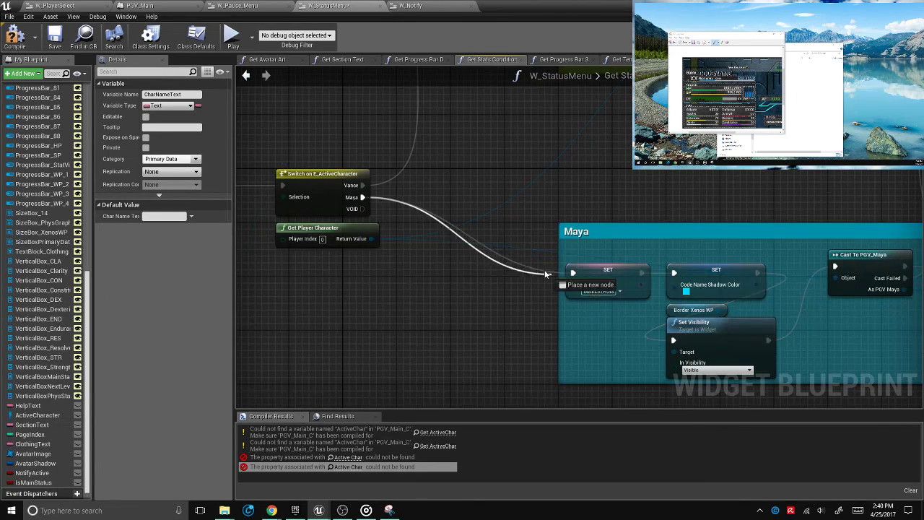
right_click_drag(483, 229, 451, 402)
right_click_drag(447, 327, 456, 191)
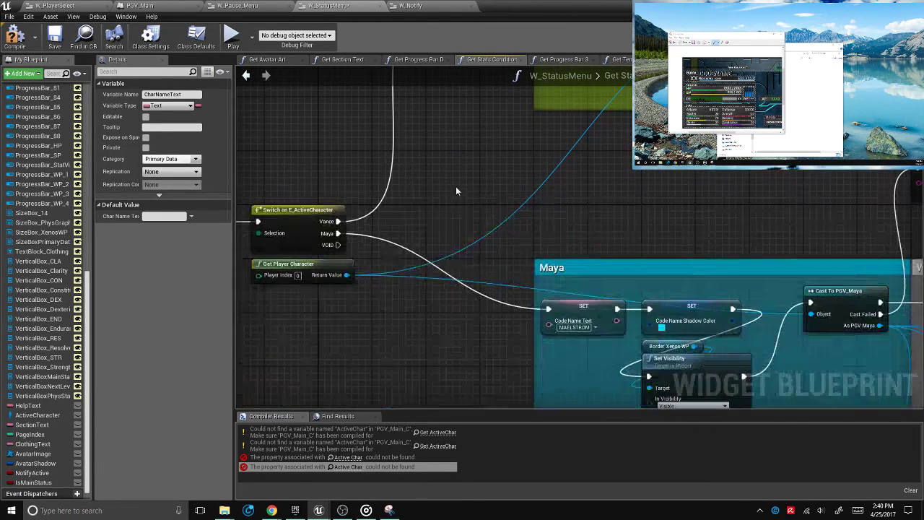
Paste a copy of the Char Name Text SET node into the Maya branch, chained before the Maya SET node
key("ctrl+v")
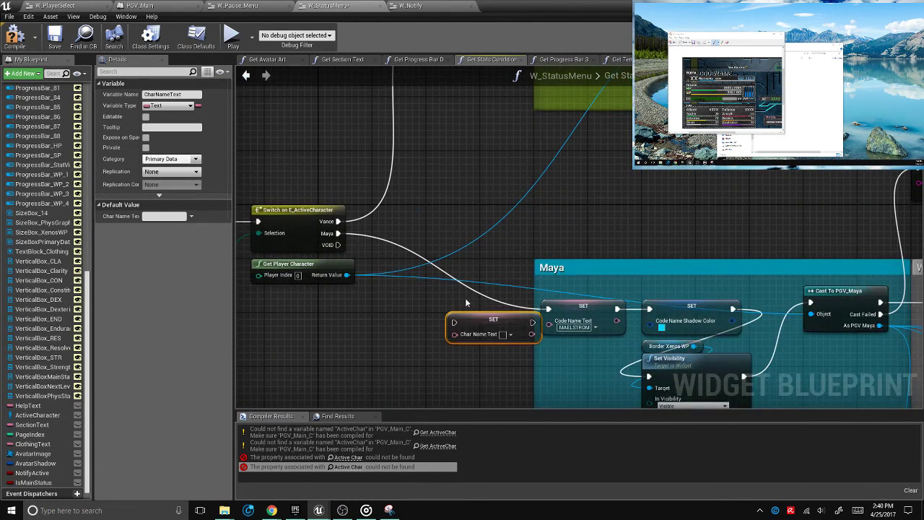
left_click_drag(456, 314, 449, 308)
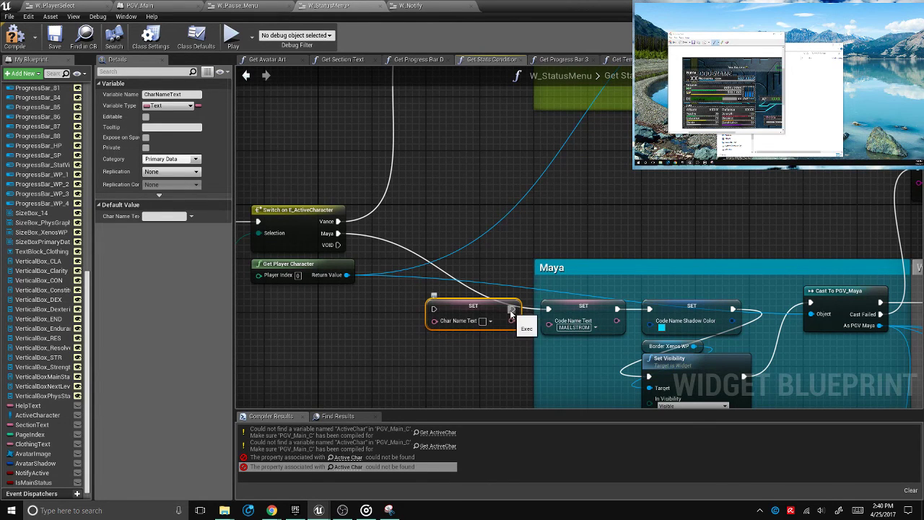
left_click_drag(512, 309, 548, 309)
left_click_drag(433, 309, 338, 233)
Set Char Name Text to 'Vance' and 'Maya' on the two setters, then save W_StatusMenu
right_click_drag(390, 220, 423, 361)
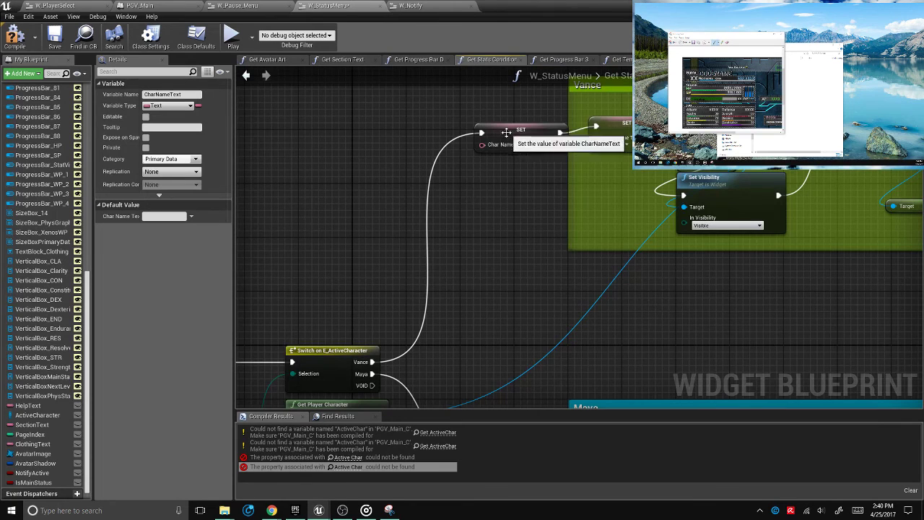
left_click_drag(505, 130, 506, 124)
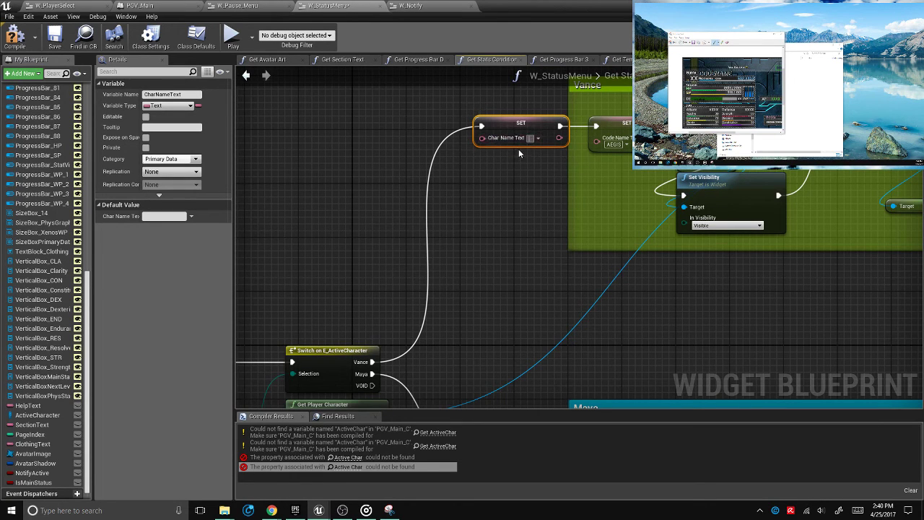
type("Vance")
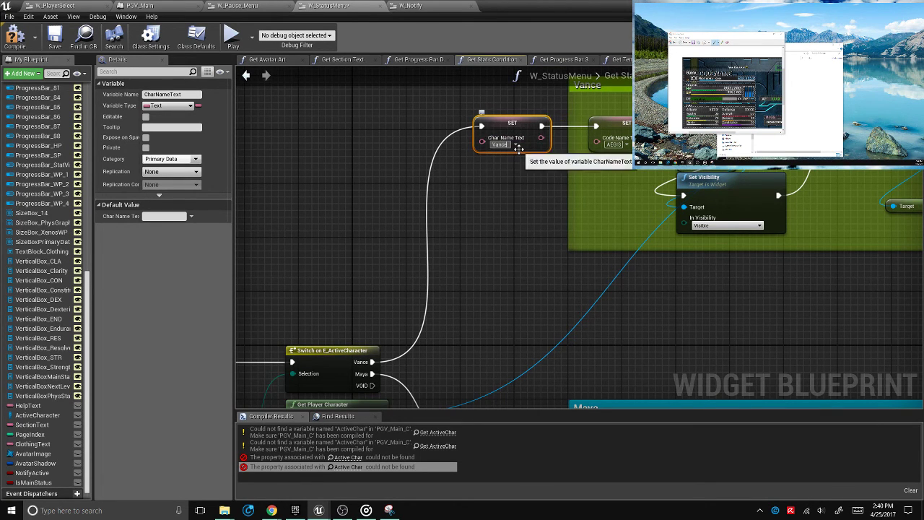
right_click_drag(518, 148, 579, 78)
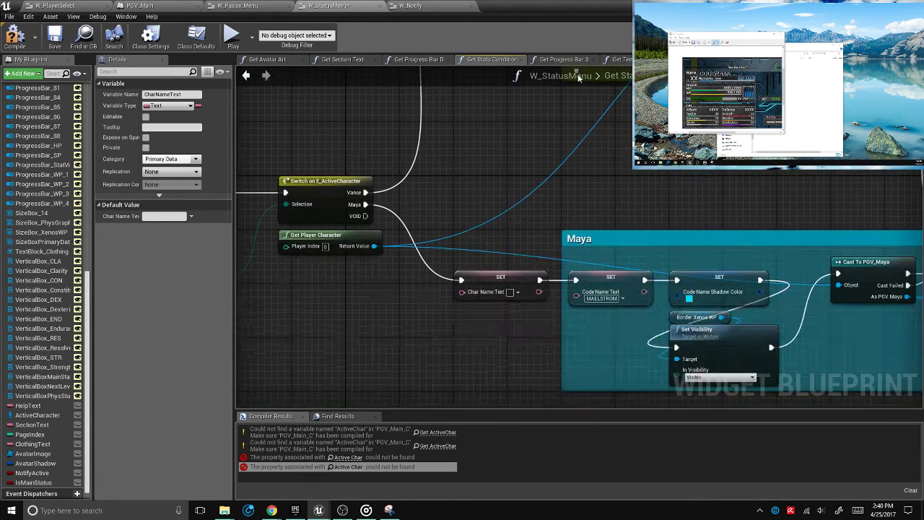
left_click(510, 292)
type("Maya")
key("Return")
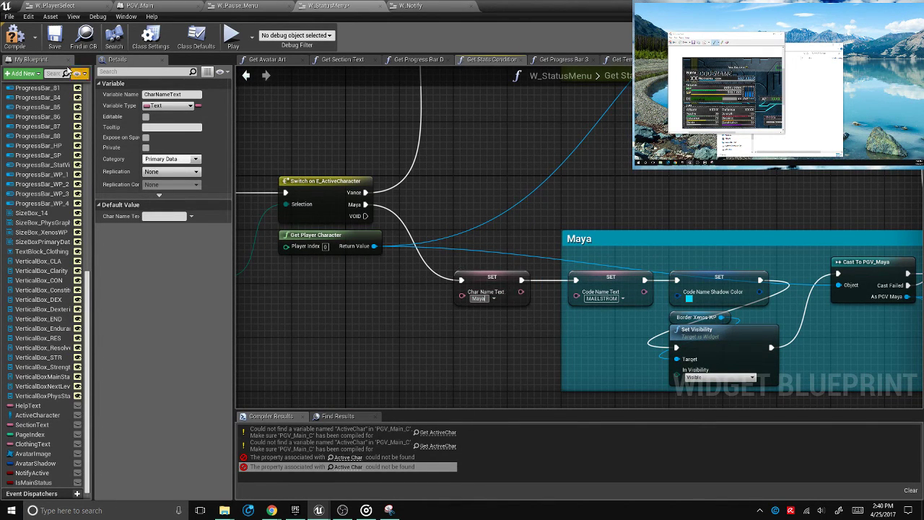
left_click(55, 36)
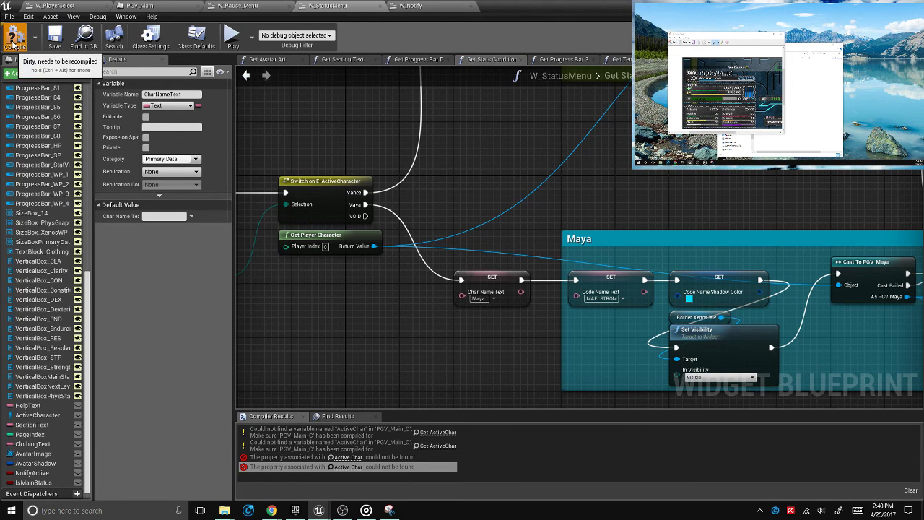
Compile W_StatusMenu, move its editor to the second monitor, raise the level camera, and launch Play
left_click(14, 36)
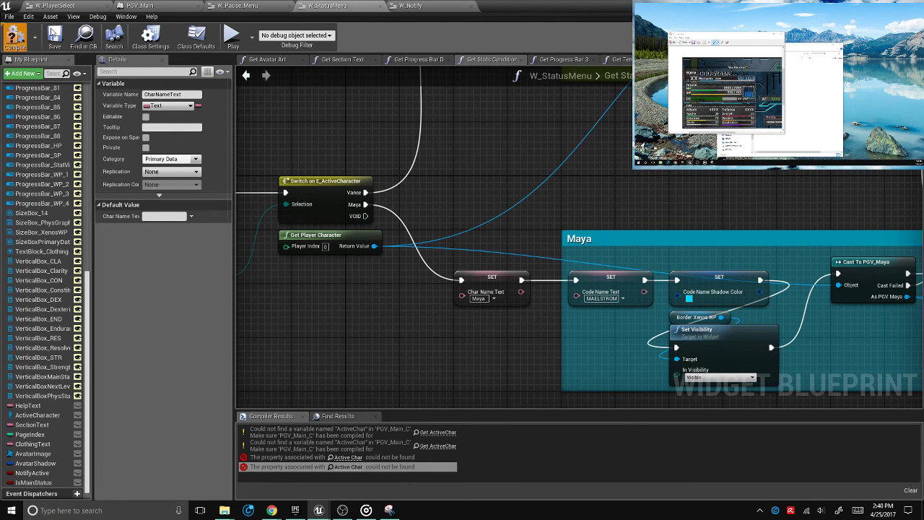
left_click(547, 5)
key("super+shift+Right")
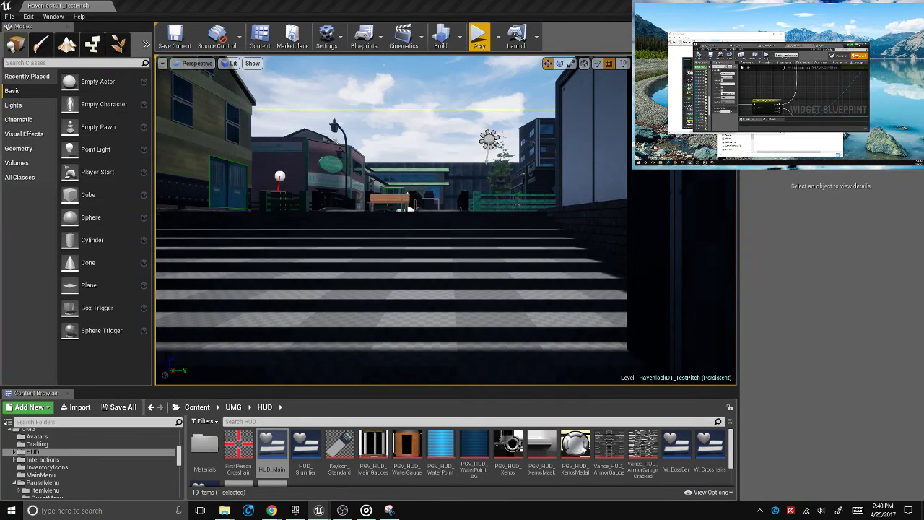
key("super+Up")
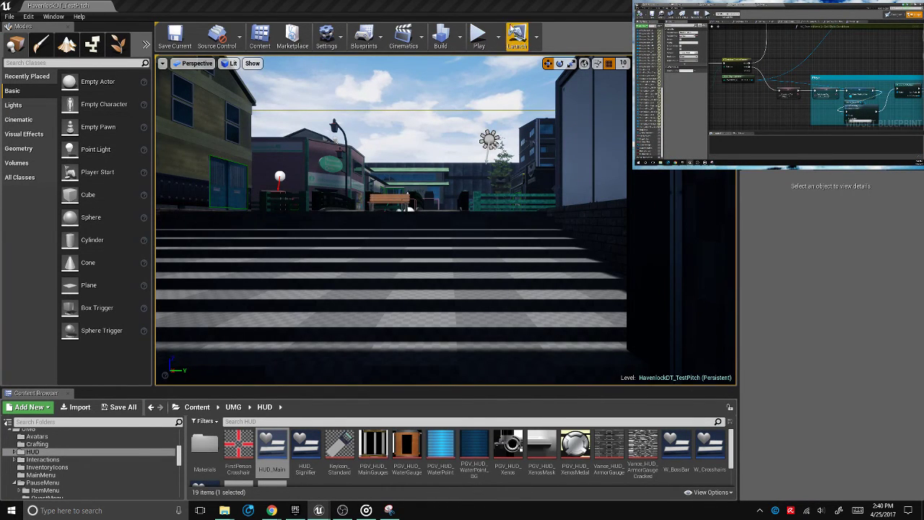
right_click_drag(449, 155, 290, 67)
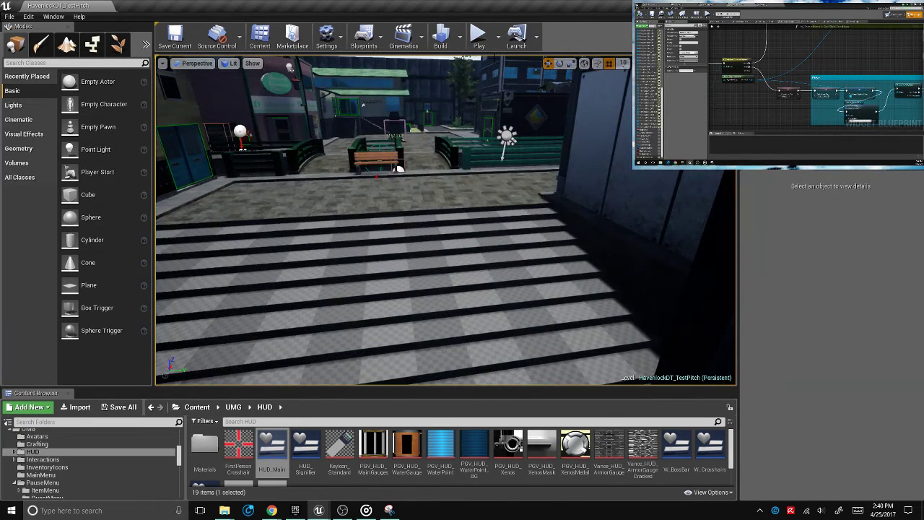
left_click(479, 35)
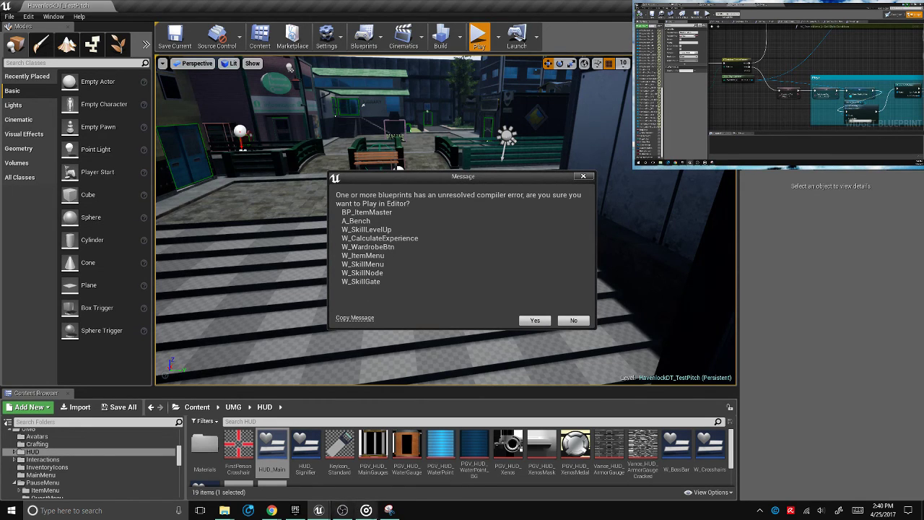
left_click(388, 509)
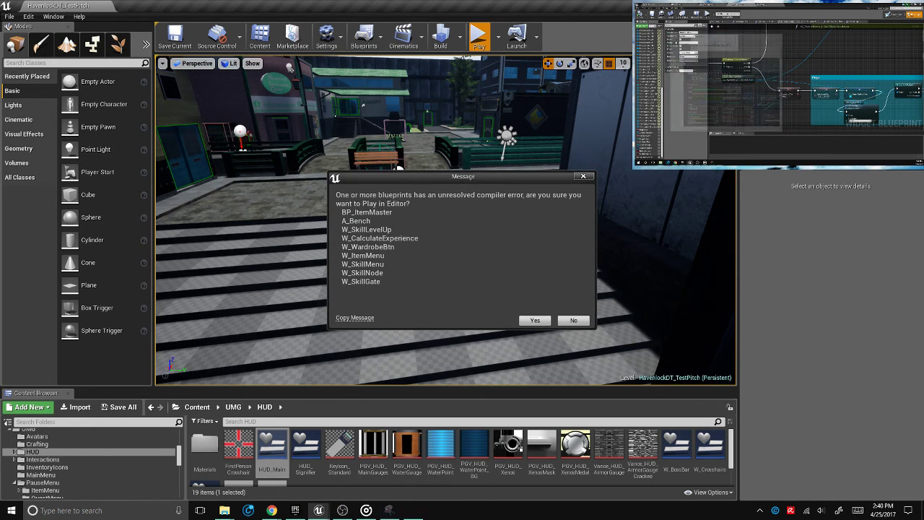
key("super+shift+s")
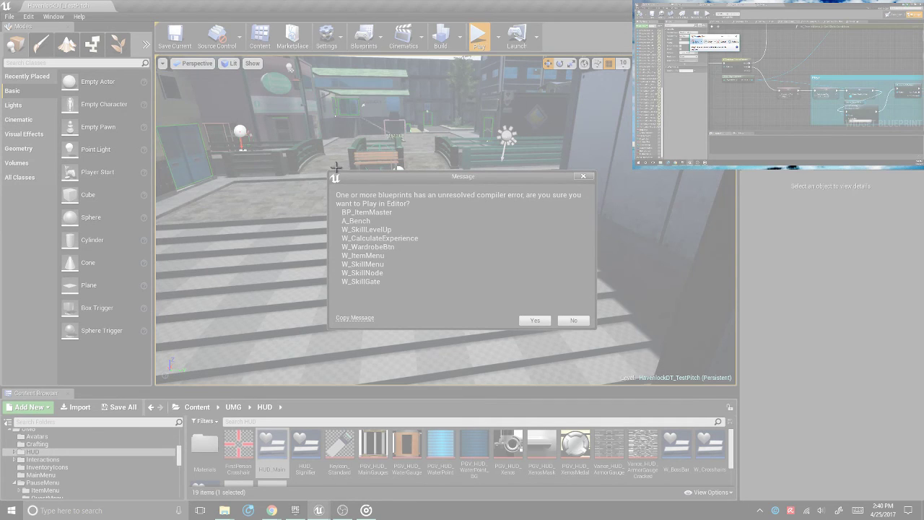
left_click_drag(324, 168, 599, 331)
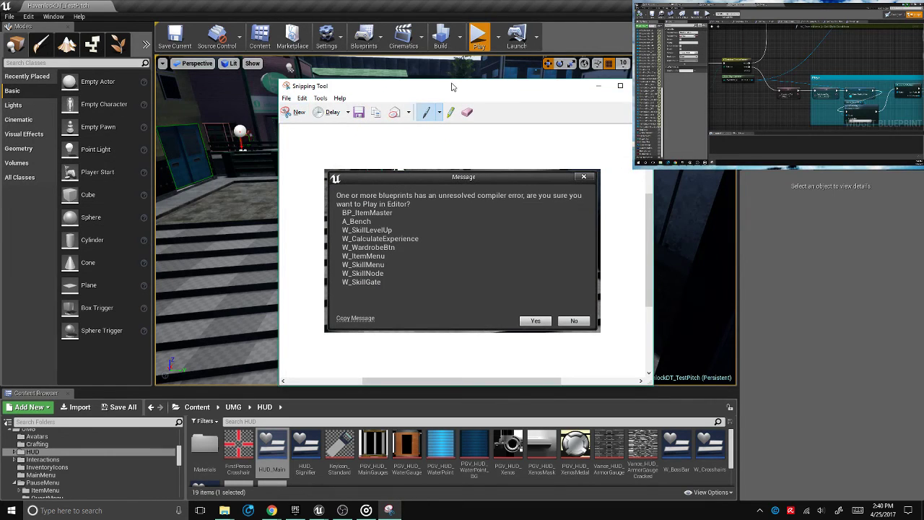
left_click(598, 85)
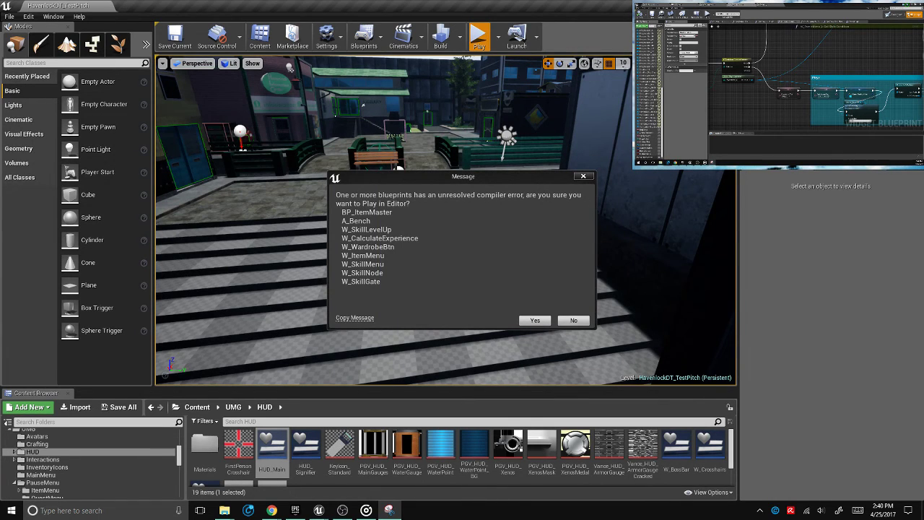
key("alt+Tab")
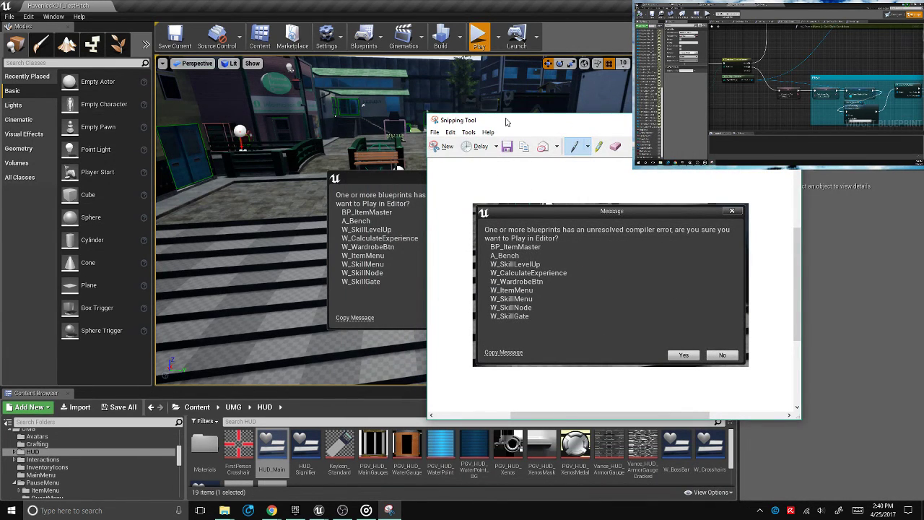
left_click_drag(506, 121, 543, 137)
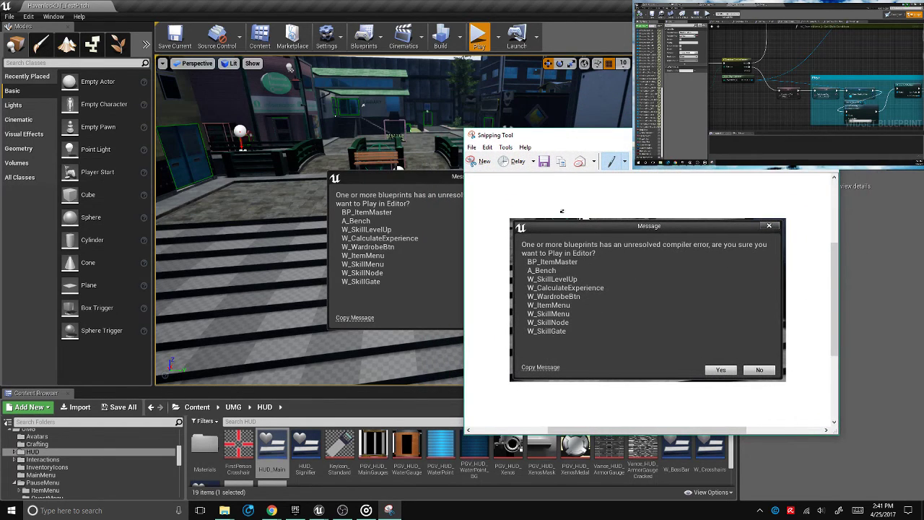
key("super+Down")
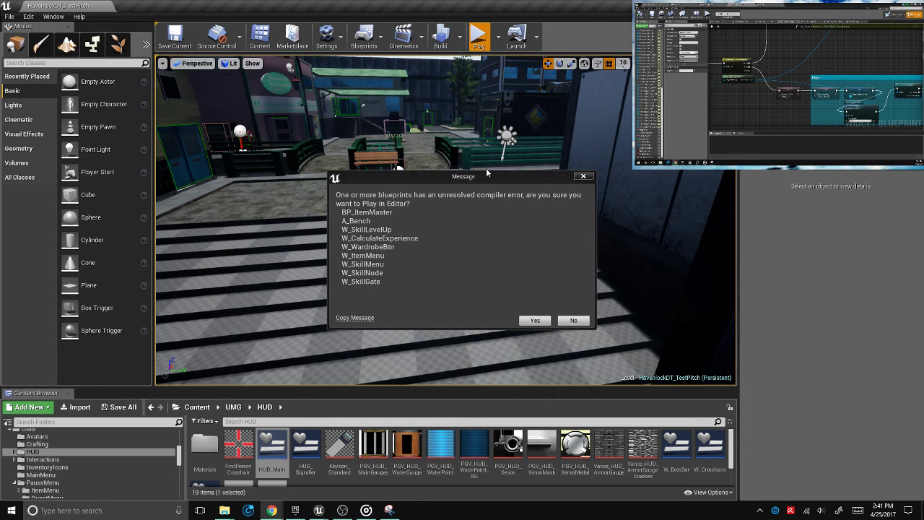
left_click(536, 324)
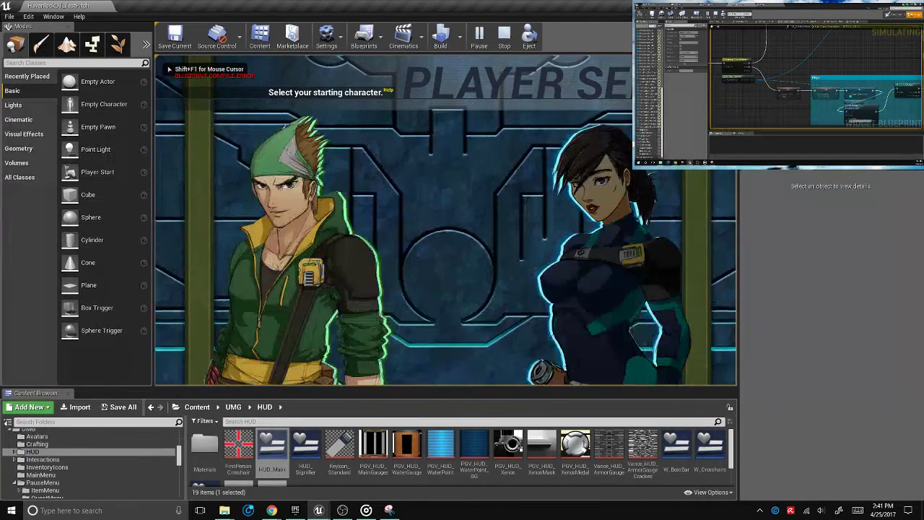
Start as Vance, run up the stairs, and open the Status screen from the pause menu
key("Return")
key("Down")
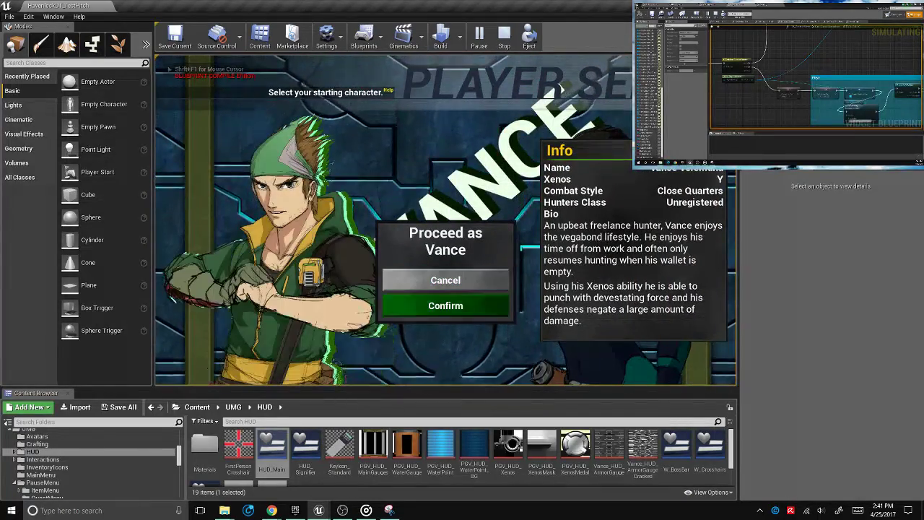
key("Return")
key("w")
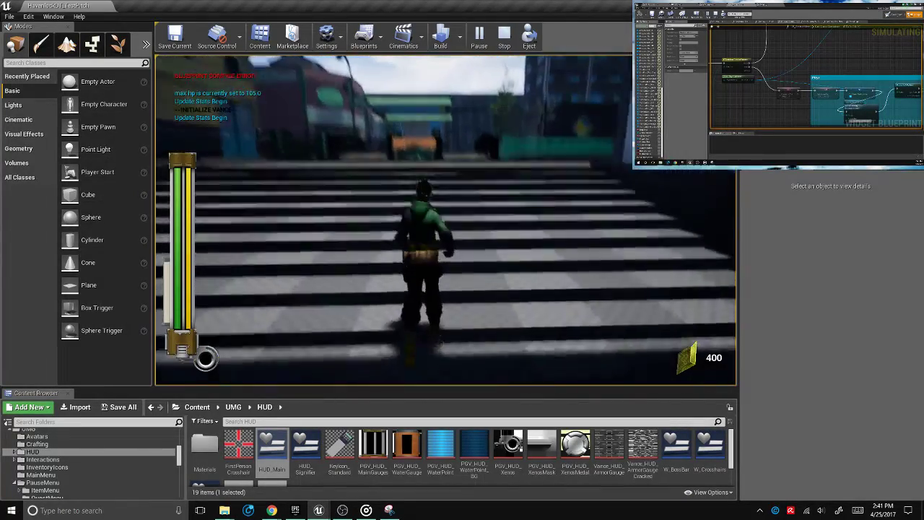
key("Tab")
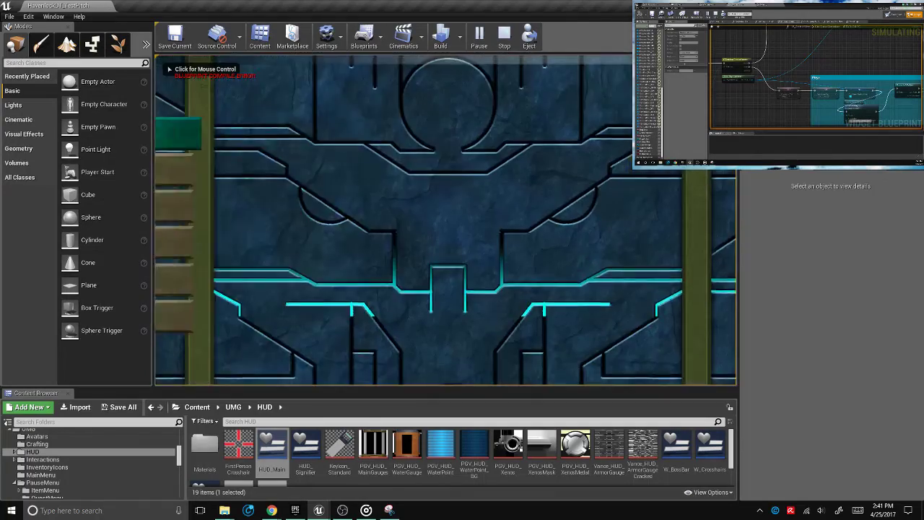
key("Return")
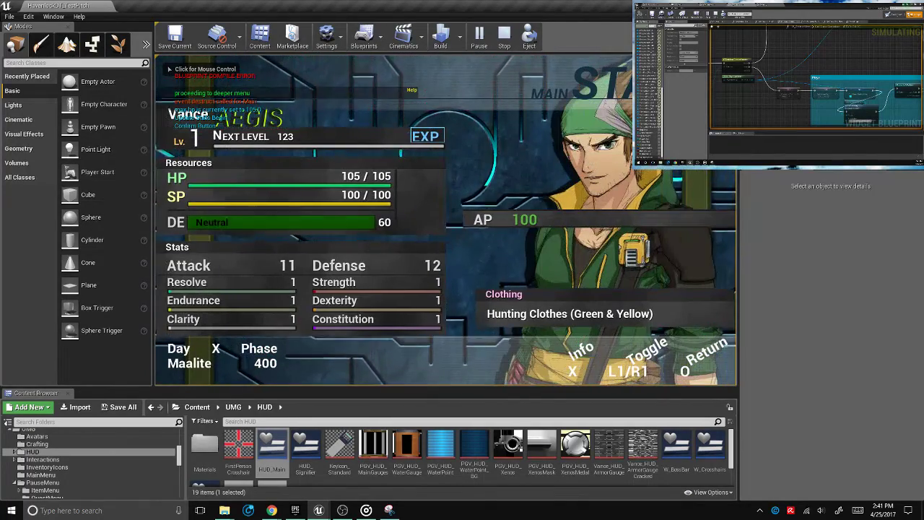
Step through the Status screen explanations for AP, Attack/Defense, other stats and clothing
key("Return")
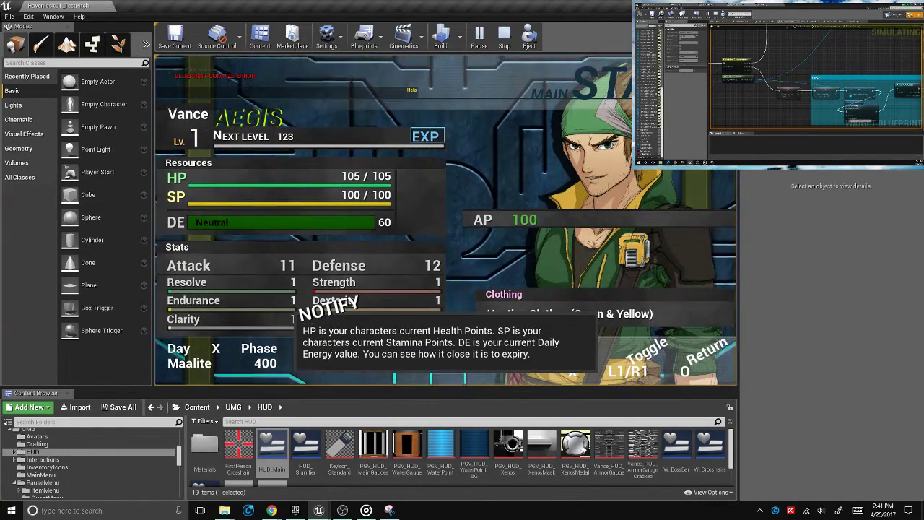
key("Return")
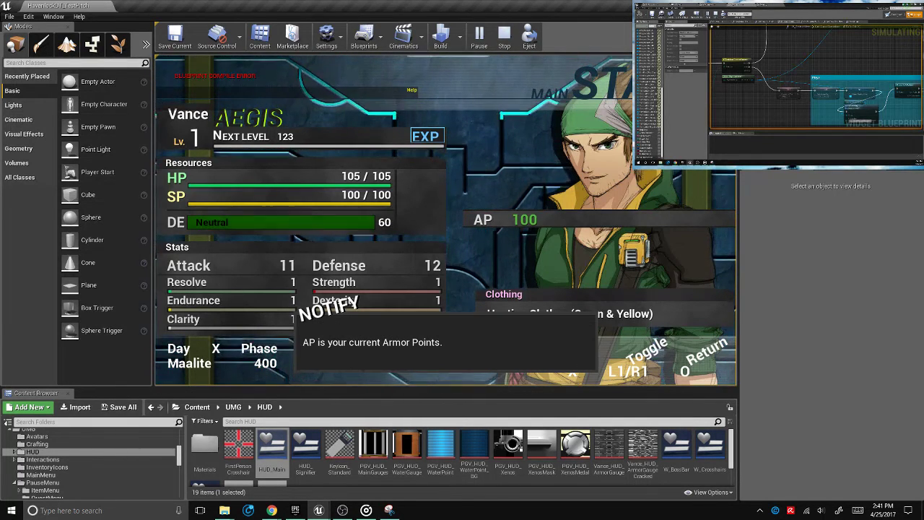
key("Return")
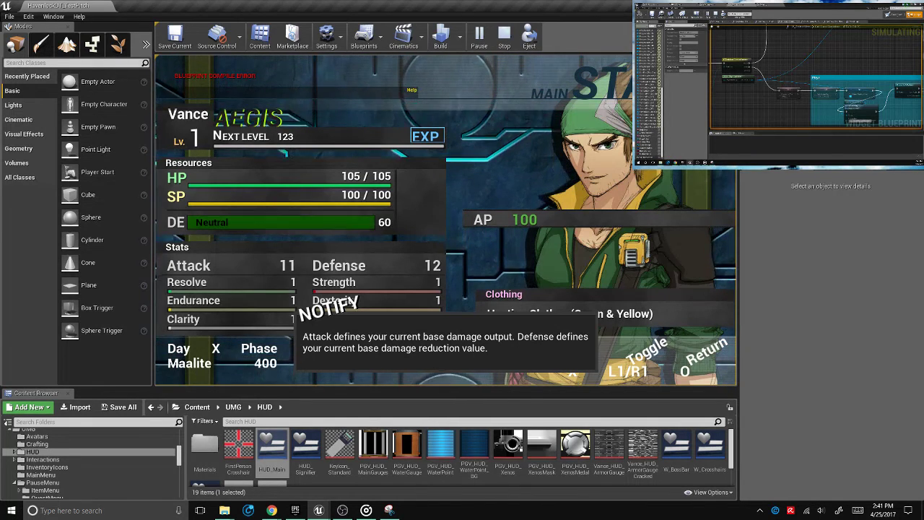
key("Return")
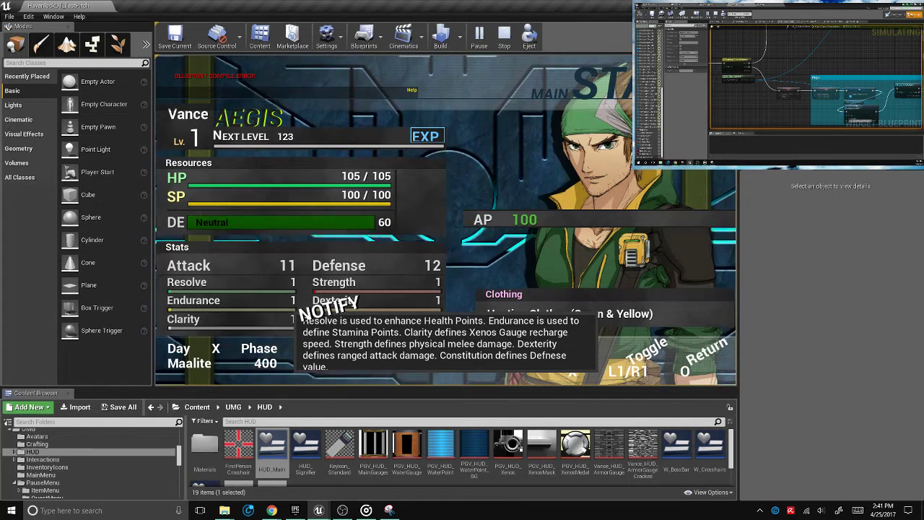
key("Return")
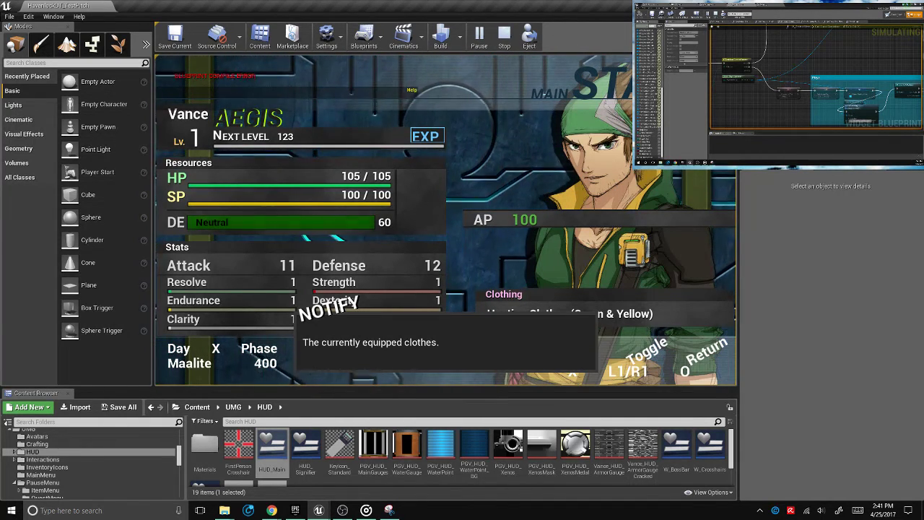
Close and reopen the Status screen a few times, then stop the Play-in-Editor session
key("Escape")
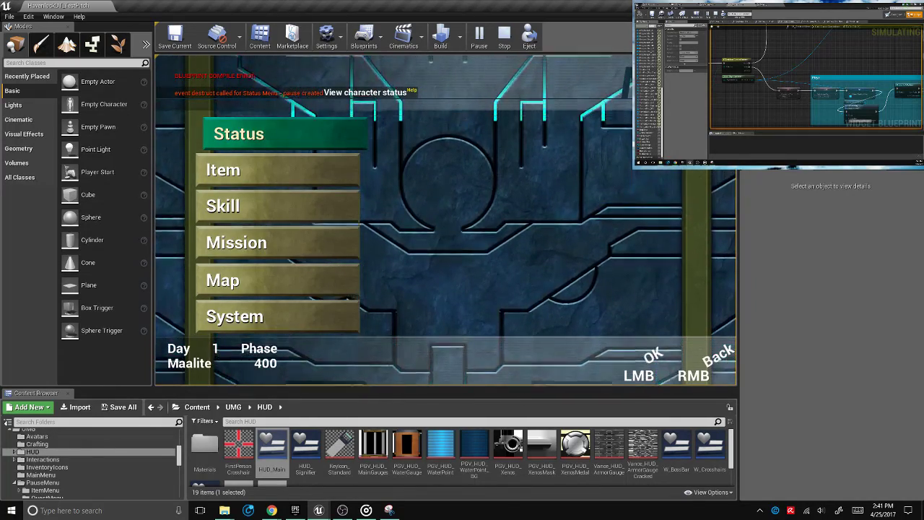
key("Return")
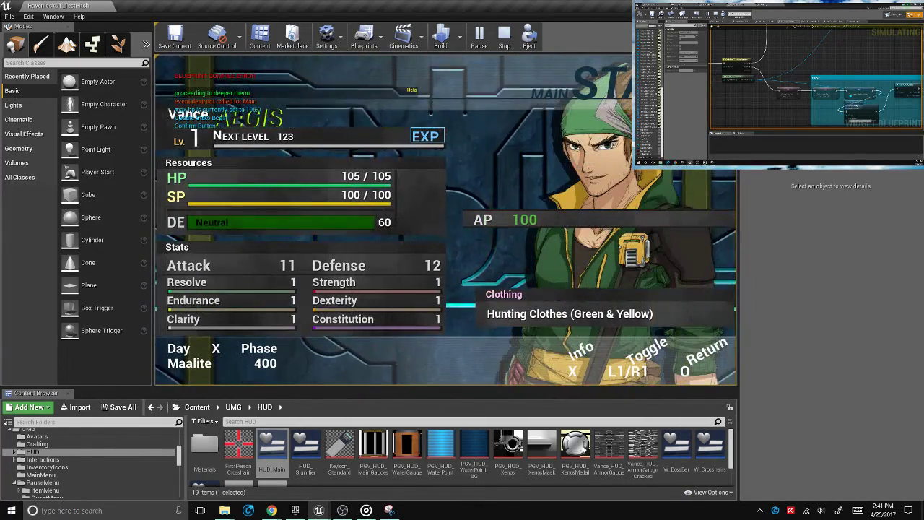
key("x")
key("Escape")
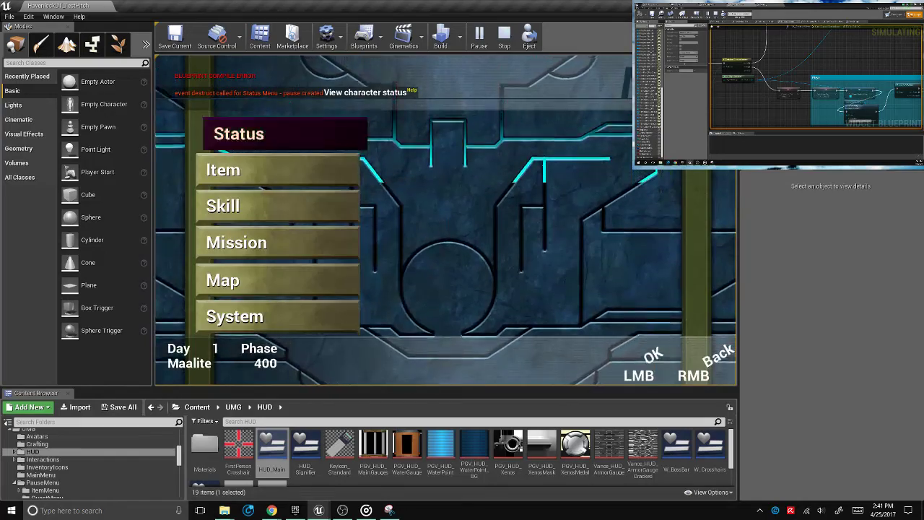
key("Return")
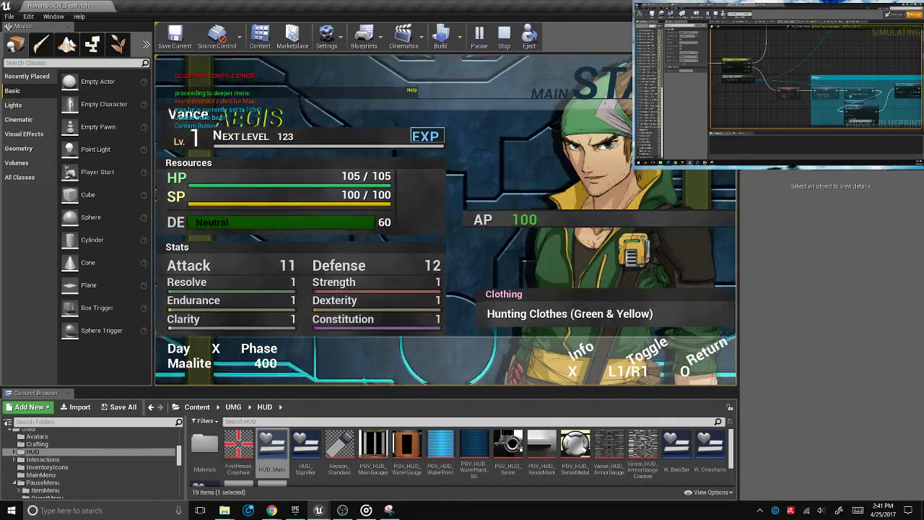
key("Escape")
key("Return")
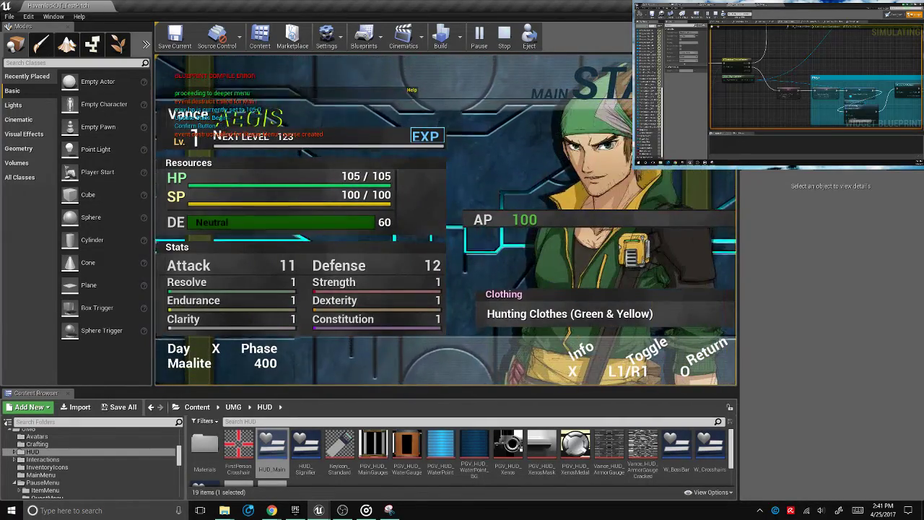
key("Escape")
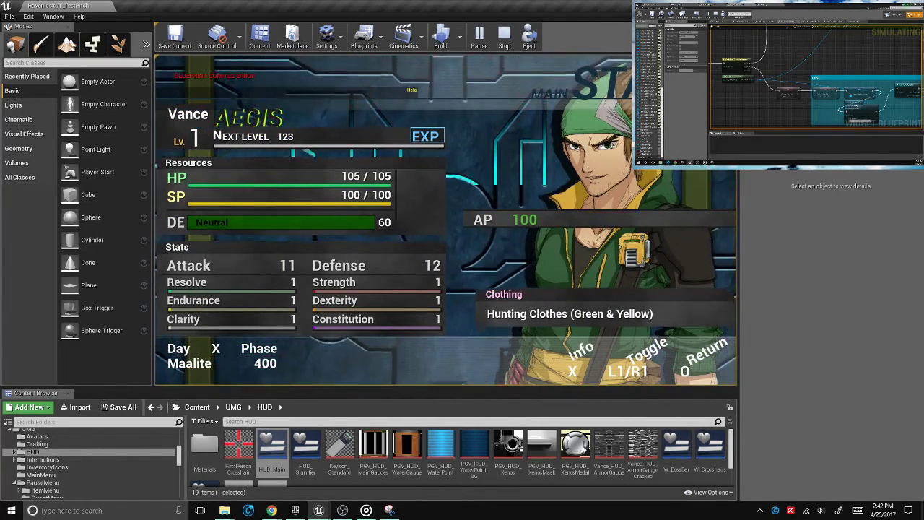
key("Escape")
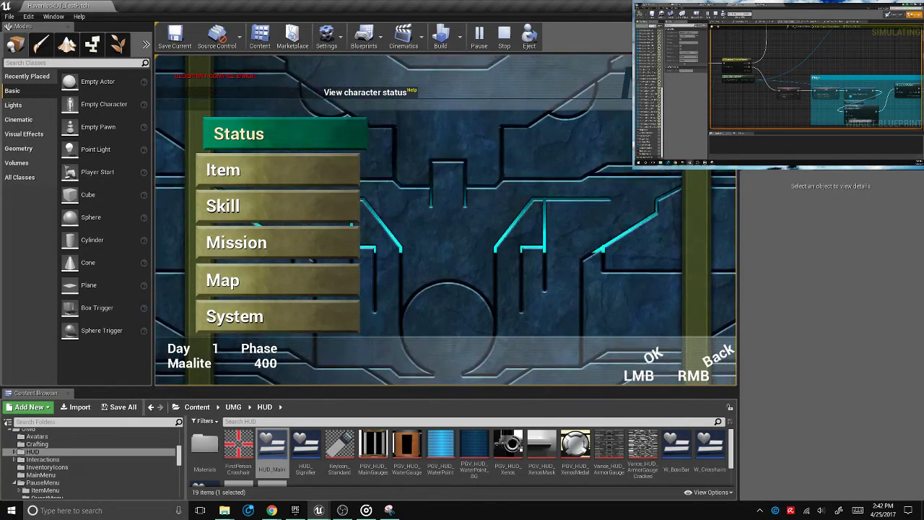
key("Escape")
scroll(816, 80, "down", 2)
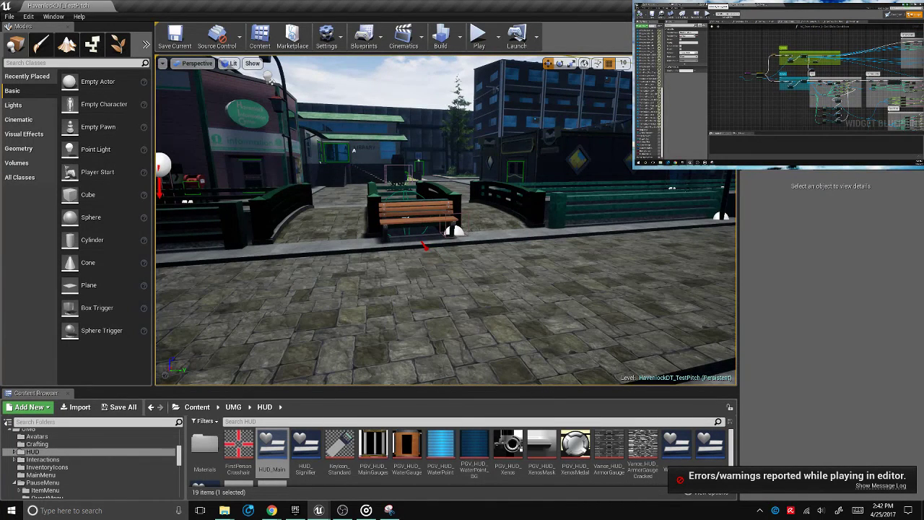
Switch W_StatusMenu to another graph and zoom around to inspect the red and green comment boxes
left_click(748, 34)
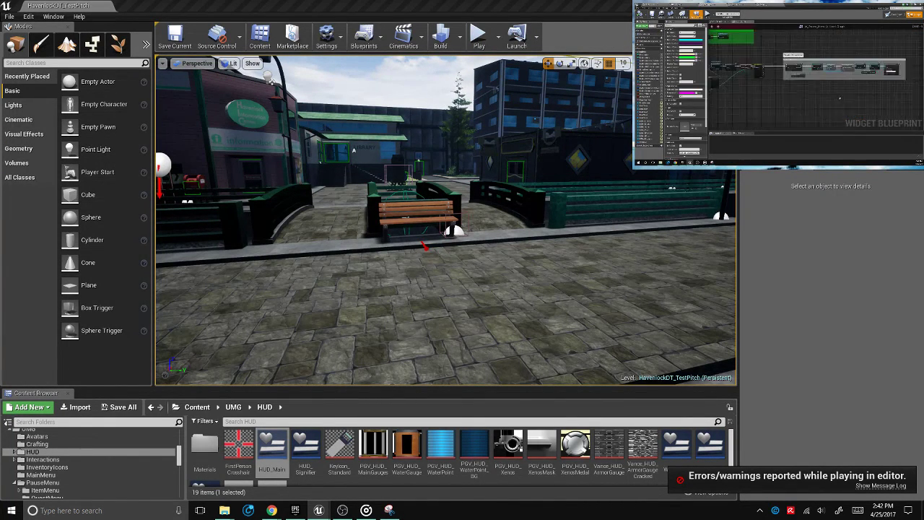
scroll(808, 80, "up", 5)
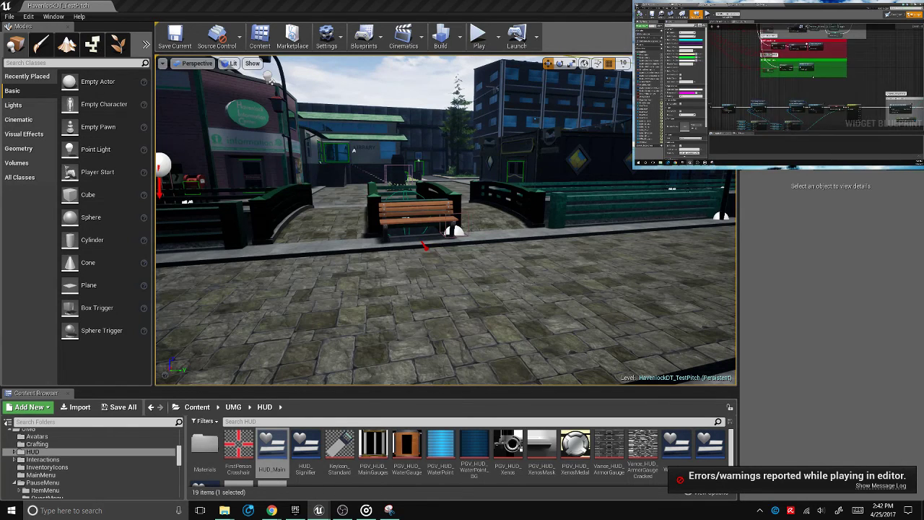
scroll(808, 82, "up", 2)
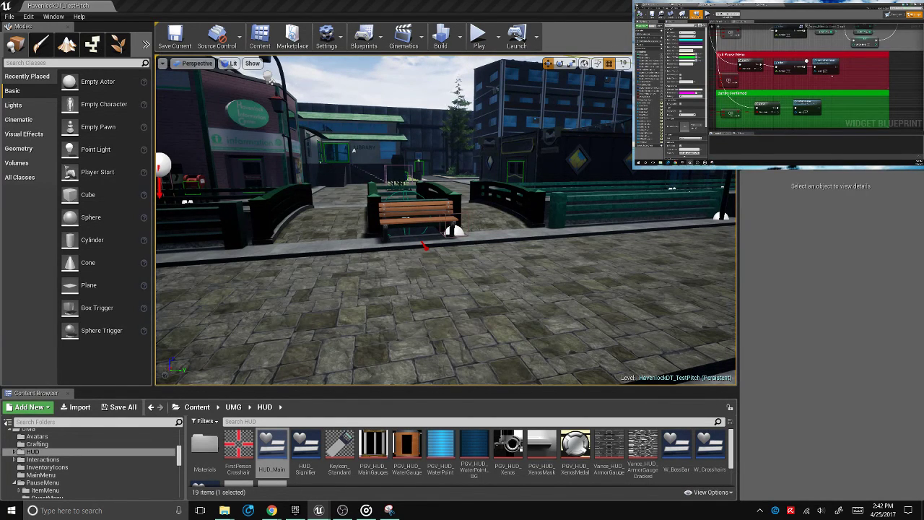
scroll(808, 79, "down", 2)
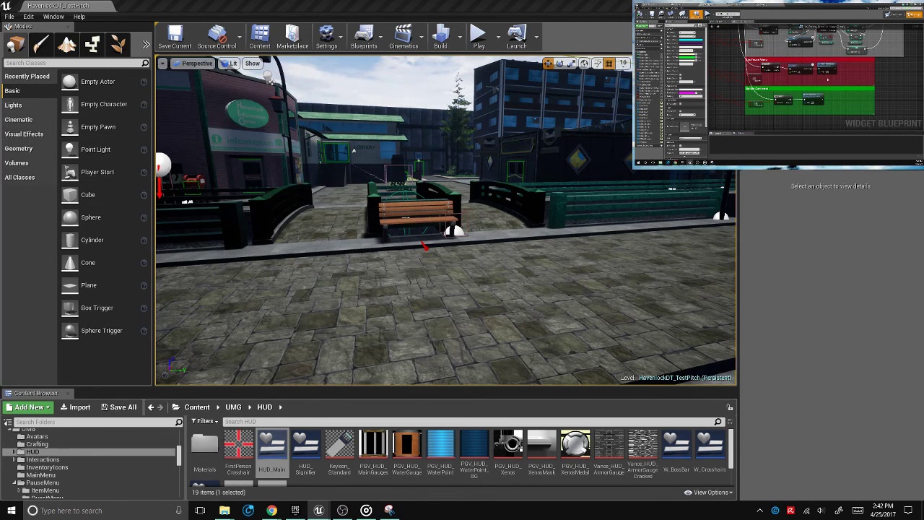
scroll(809, 80, "down", 3)
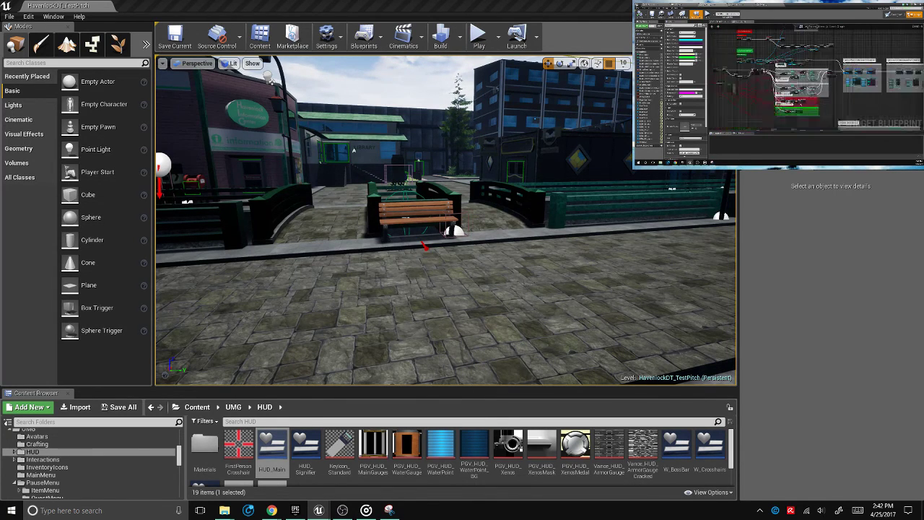
right_click_drag(809, 72, 808, 94)
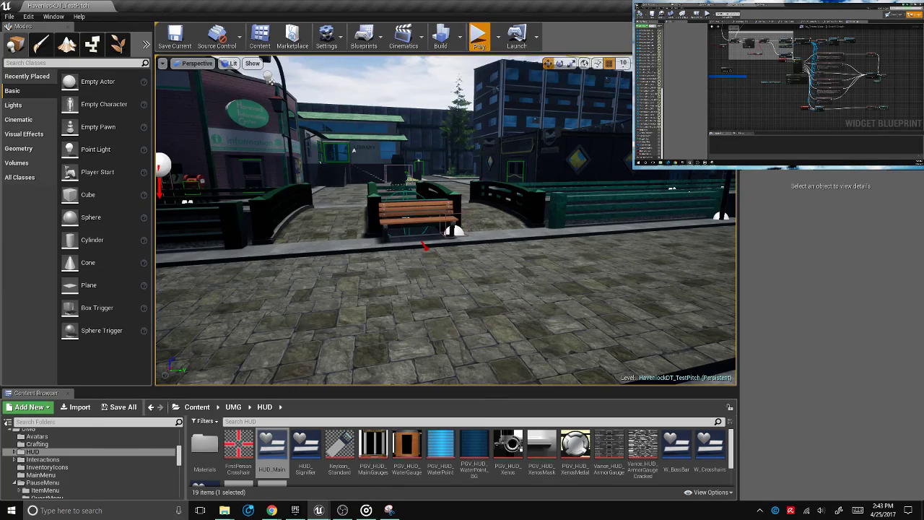
Start Play in Editor, choose Maya as the starting character, and confirm proceeding as Maya
left_click(478, 36)
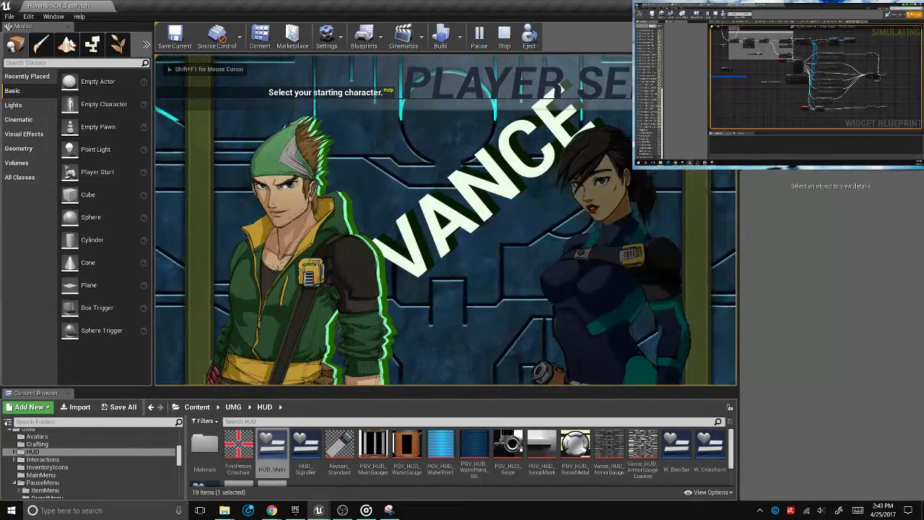
key("Right")
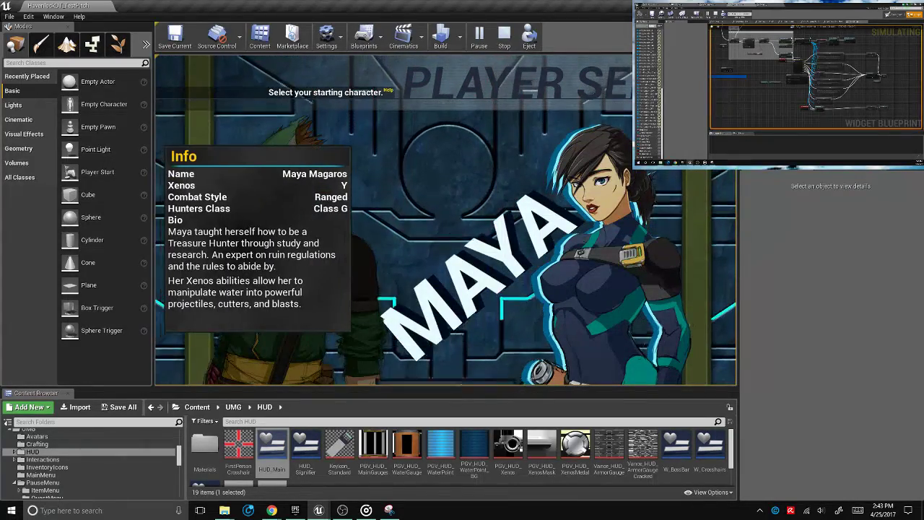
key("Return")
key("Down")
key("Return")
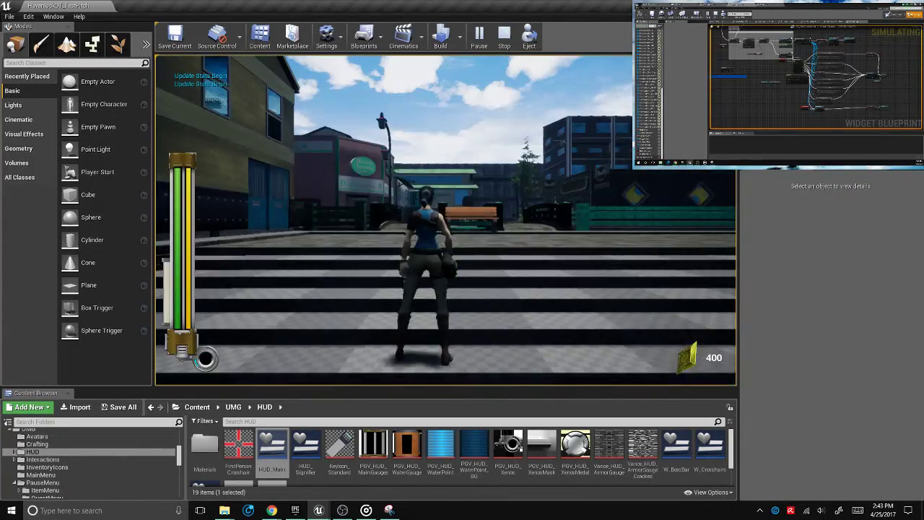
Open Maya's Status screen from the pause menu and cycle through the stat help topics
key("w")
key("Tab")
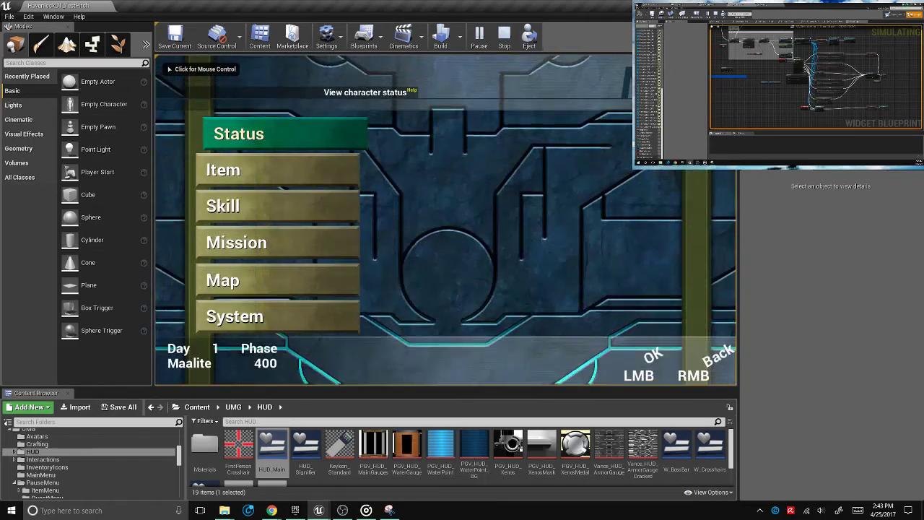
key("Return")
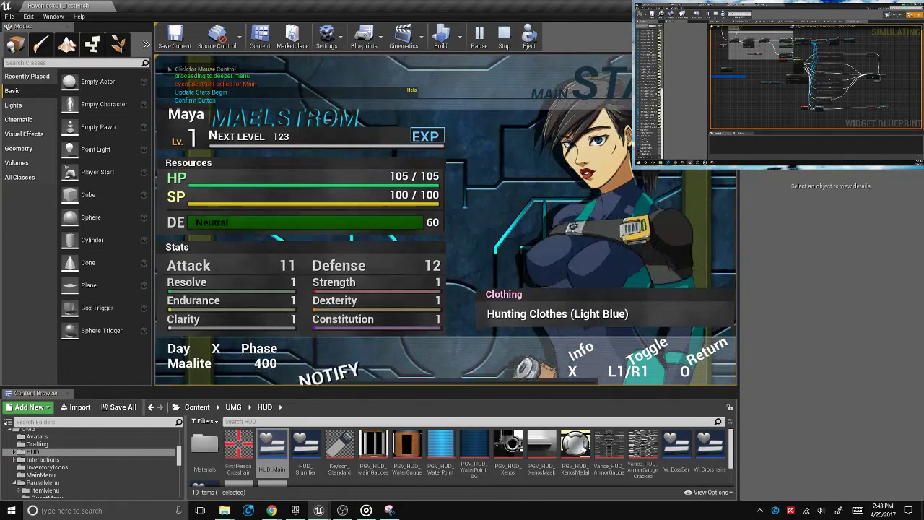
key("x")
key("Down")
key("Down")
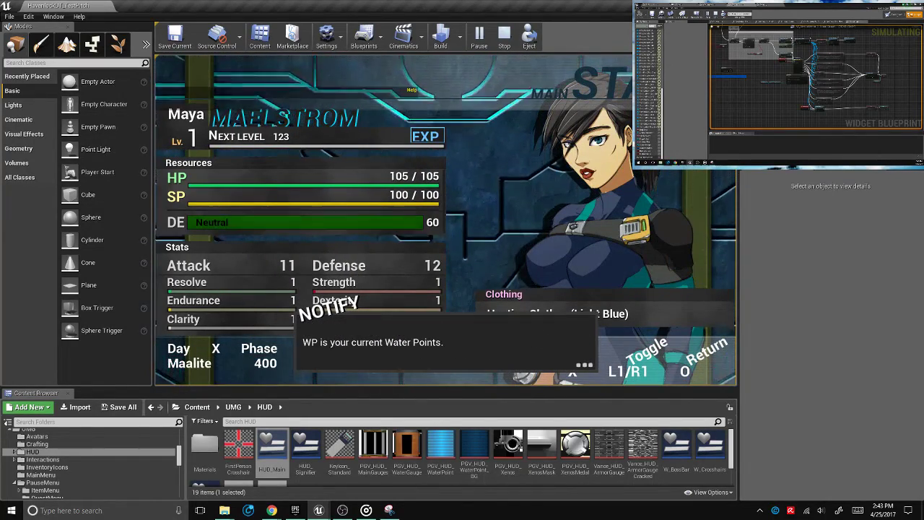
key("Down")
key("Down")
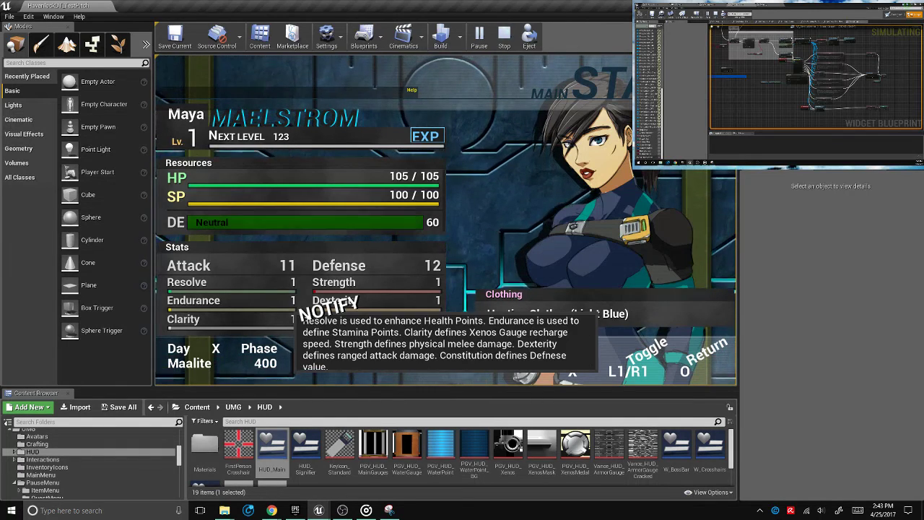
key("Down")
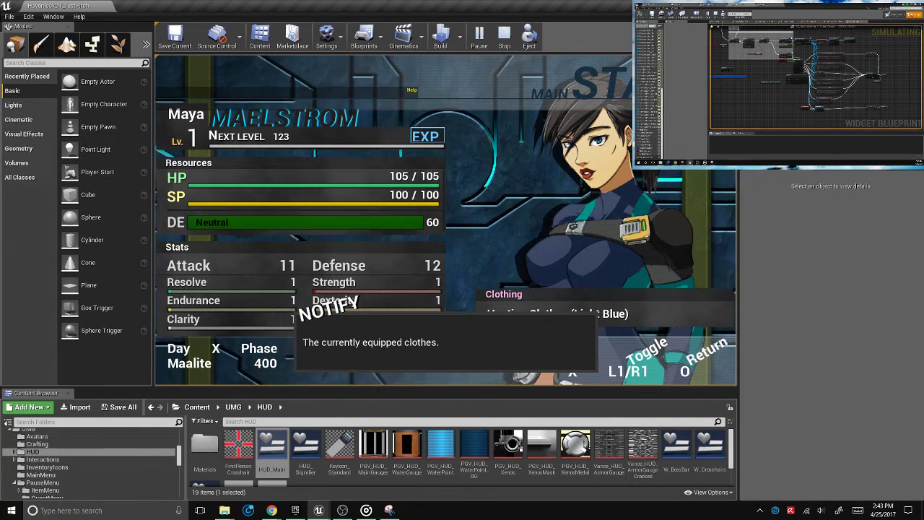
key("x")
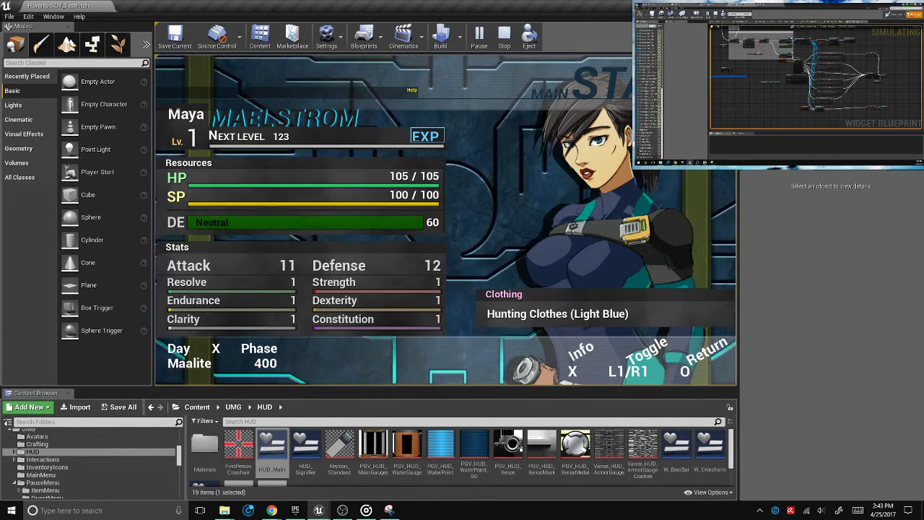
Reopen Maya's Status screen to view the HP/SP/DE help, then stop the Play-in-Editor session
key("o")
key("Return")
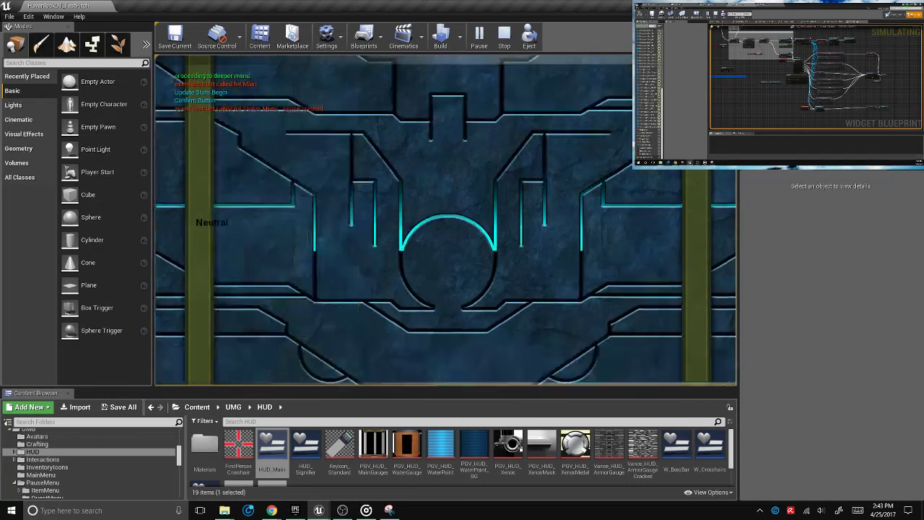
key("x")
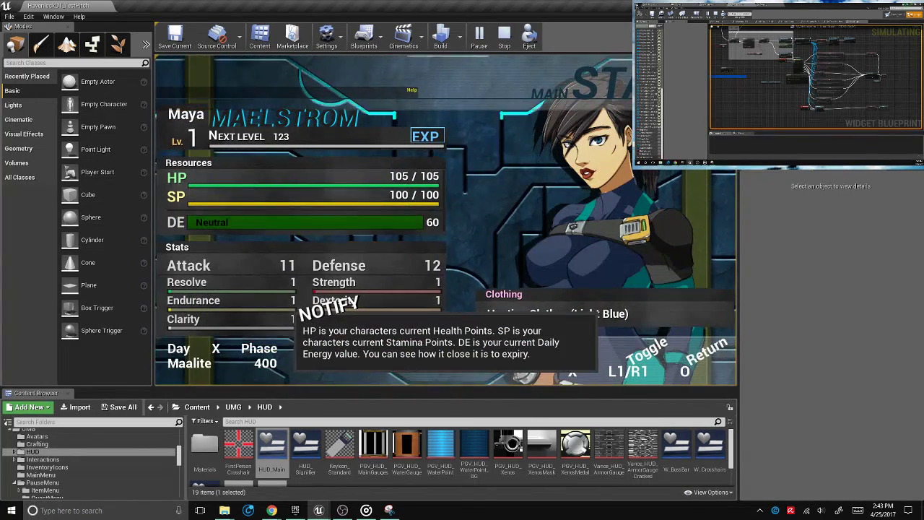
key("x")
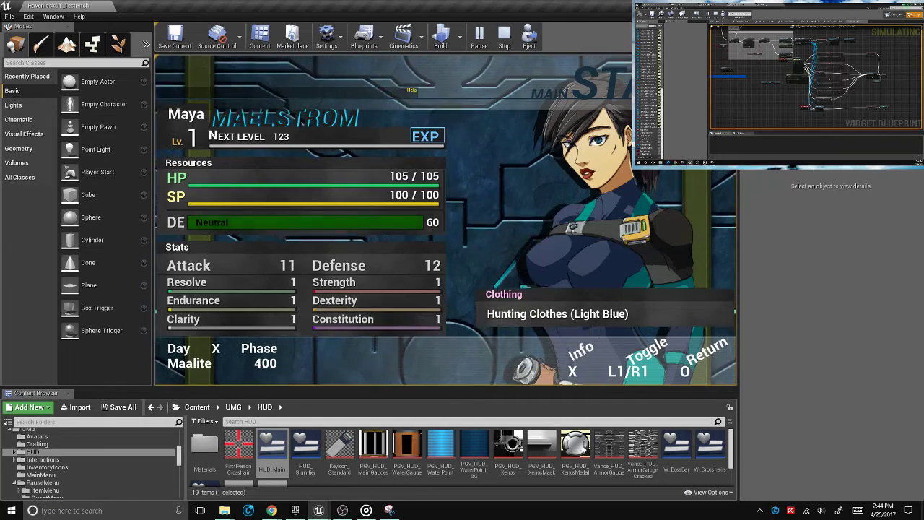
key("o")
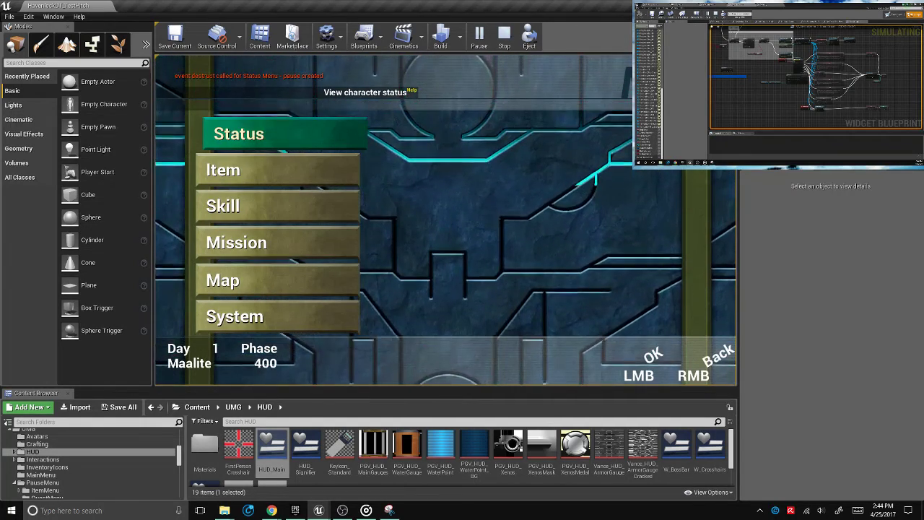
key("Escape")
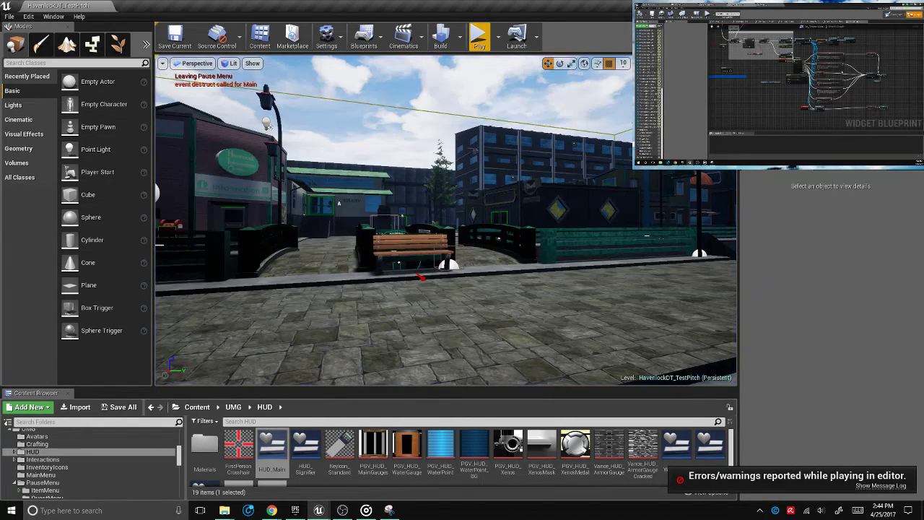